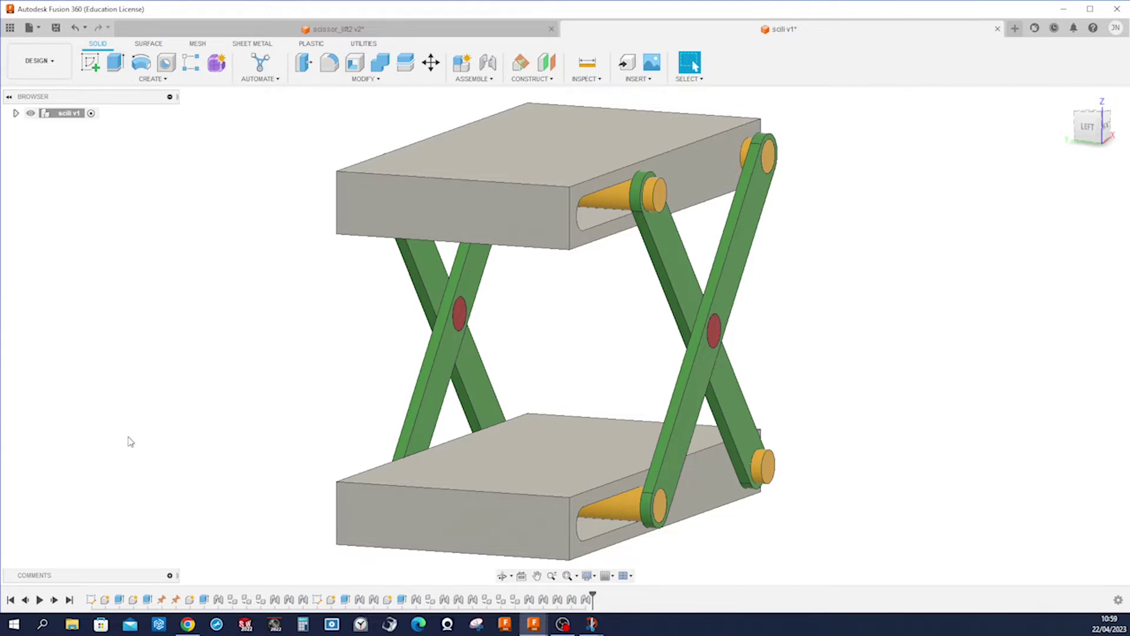
Switch to the Front view and roll the timeline back to the beginning
key(F)
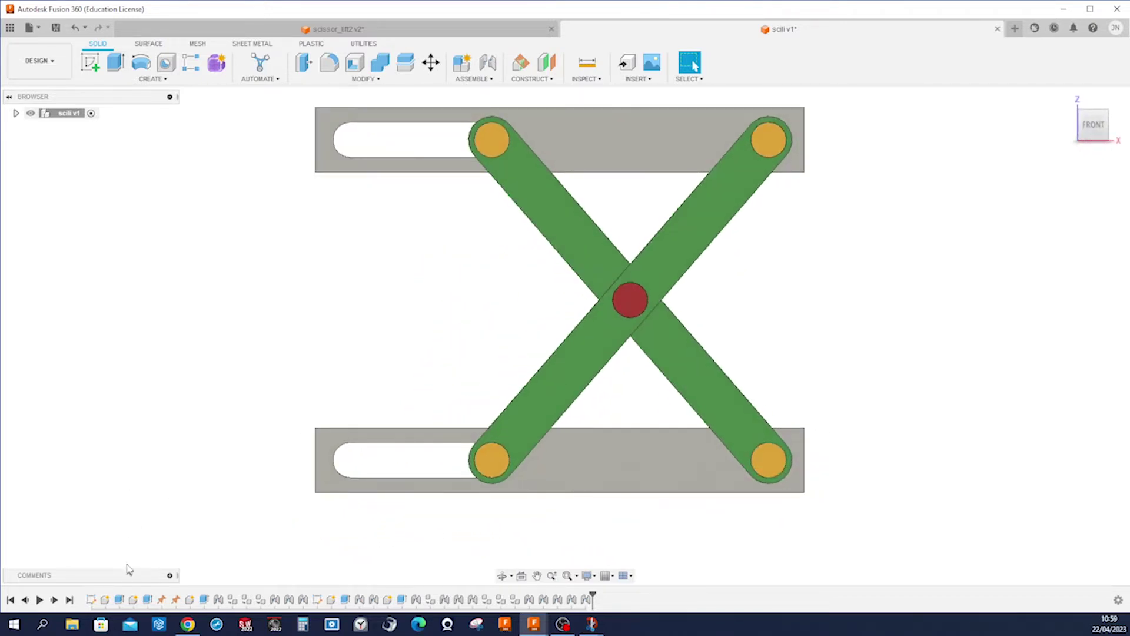
click(12, 599)
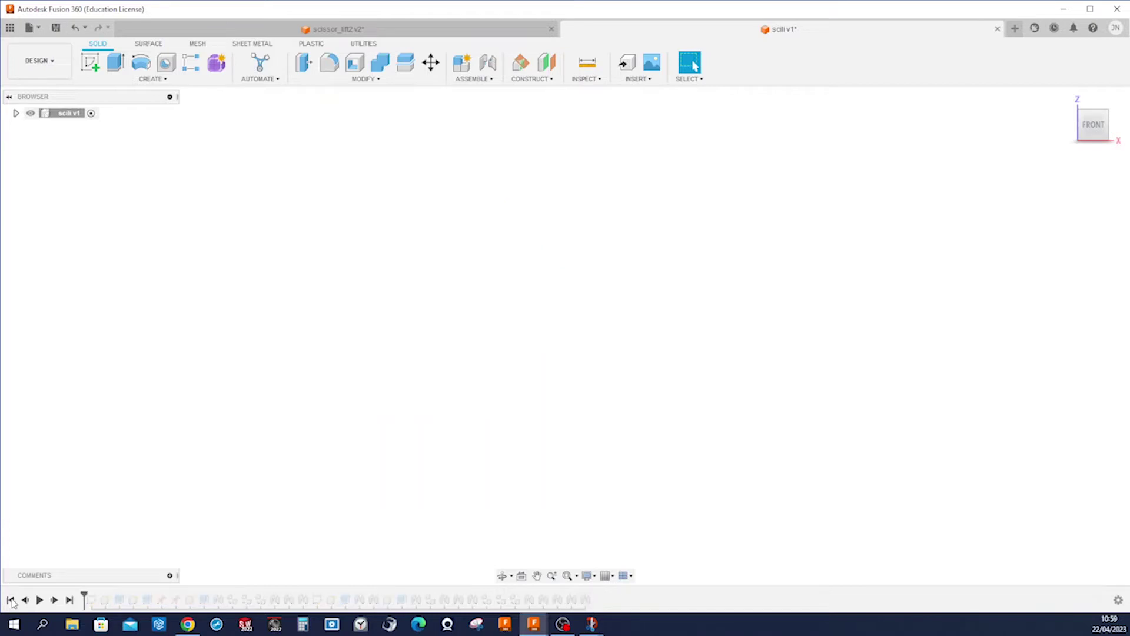
Replay the design history, then start a new sketch from the S shortcuts box
click(47, 600)
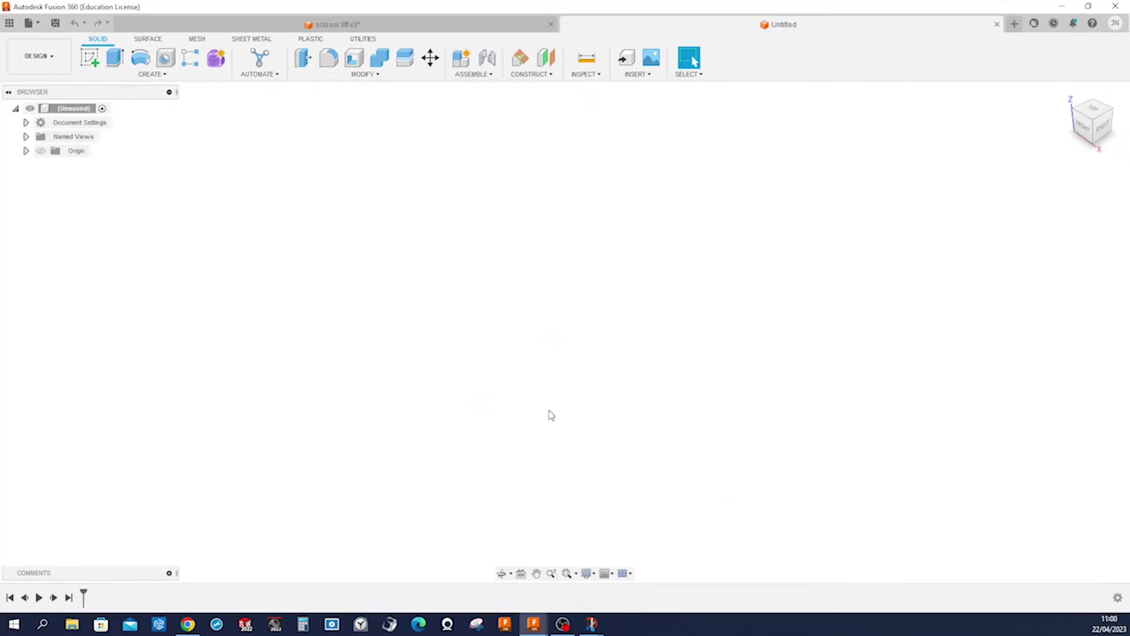
key(s)
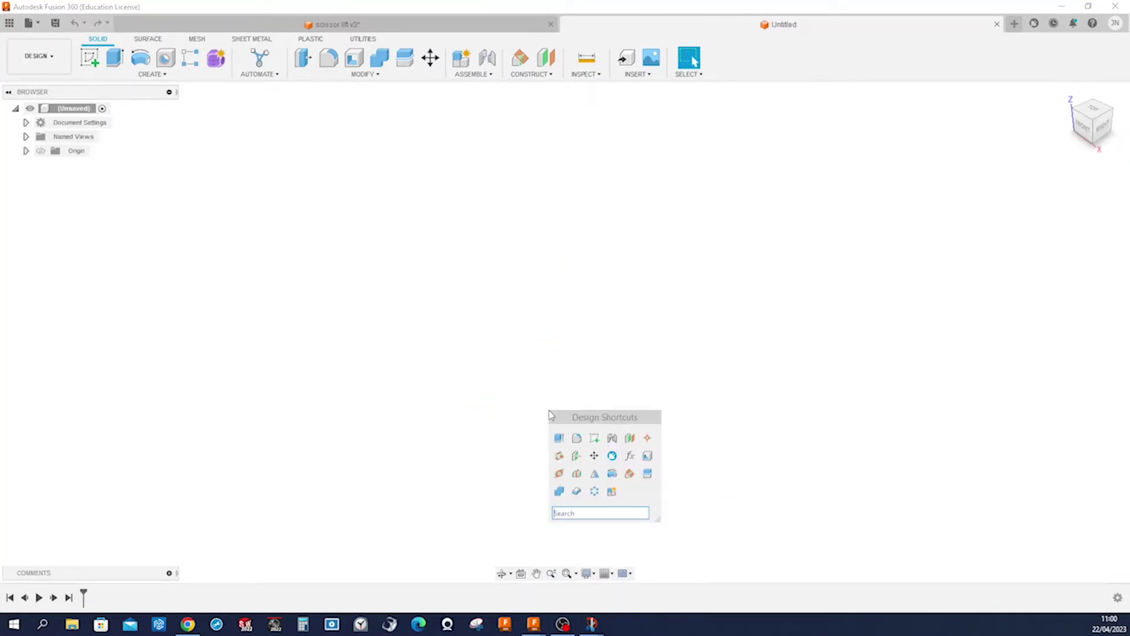
click(593, 439)
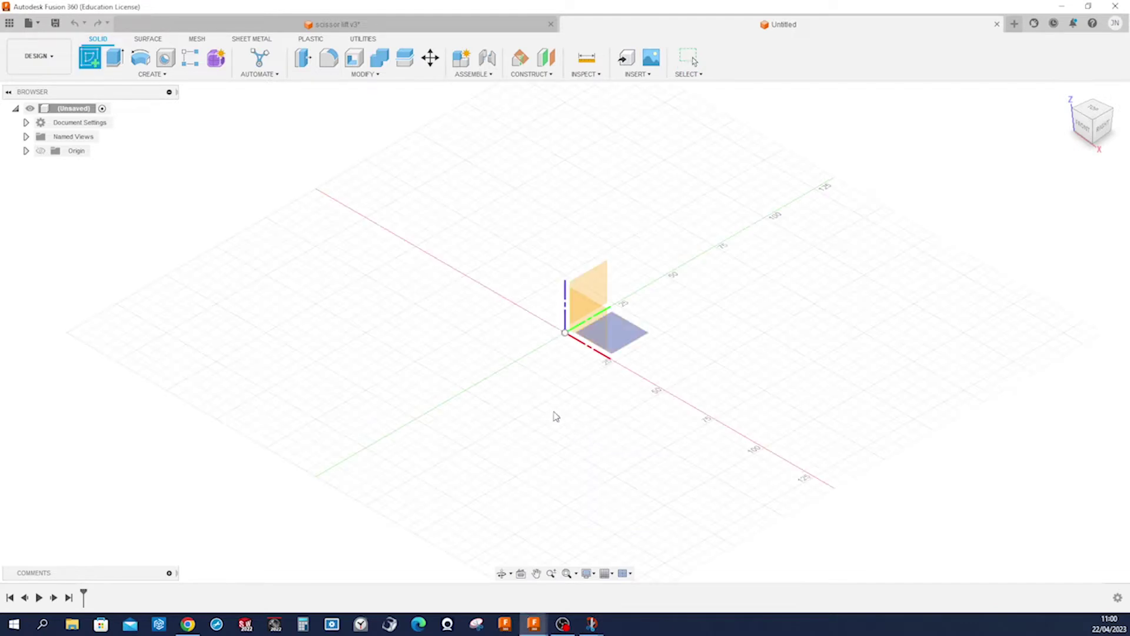
Draw a center rectangle from the origin on the front XZ plane
click(578, 322)
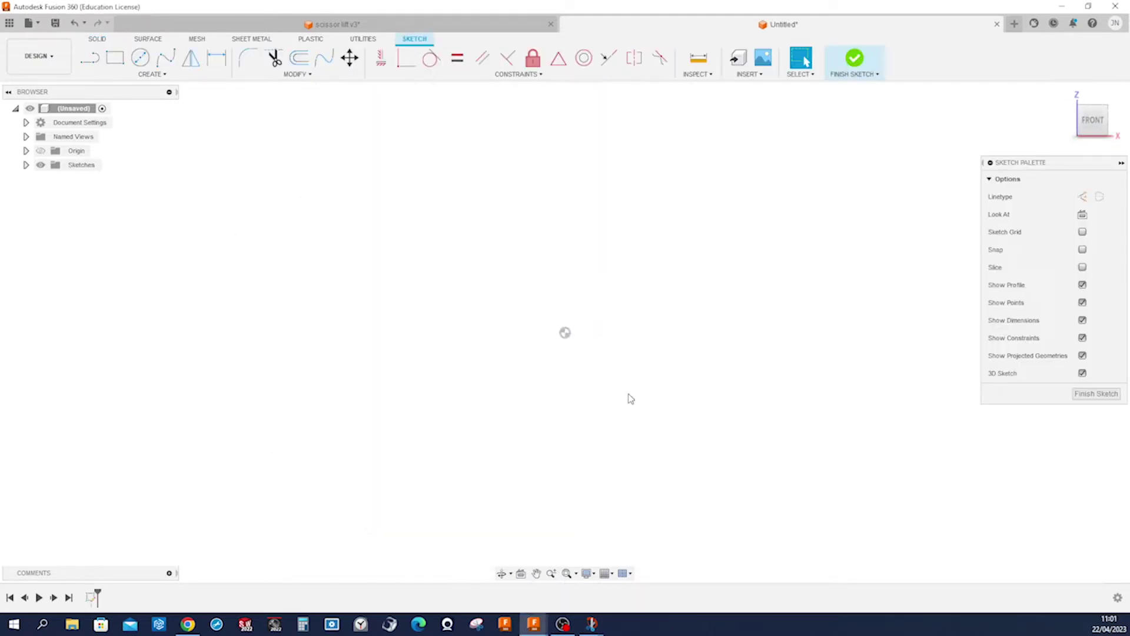
key(s)
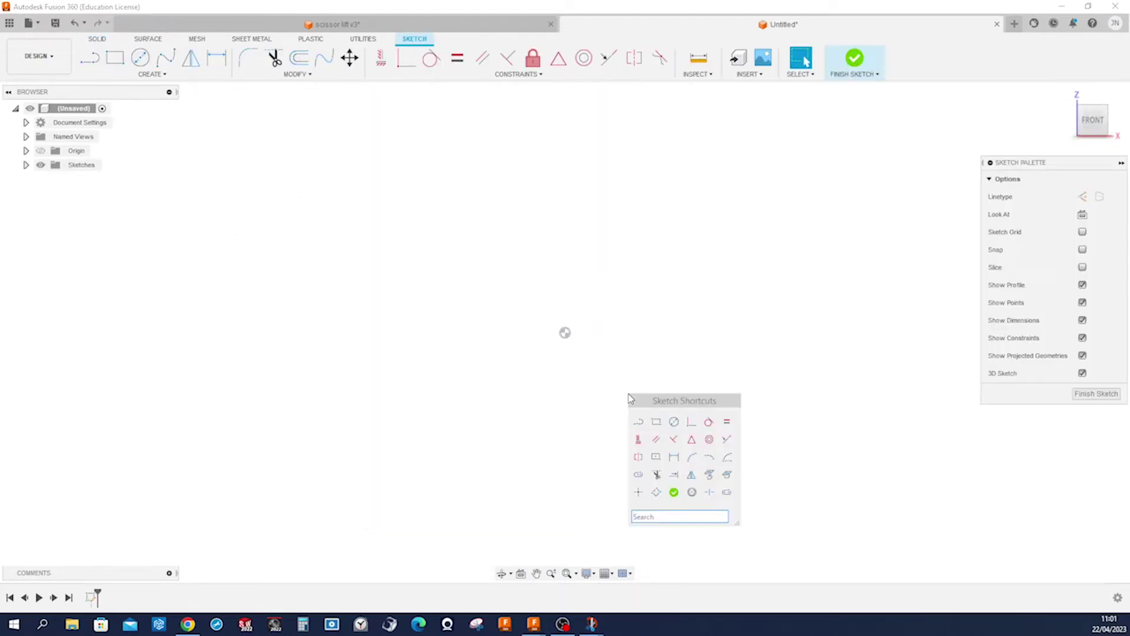
click(655, 457)
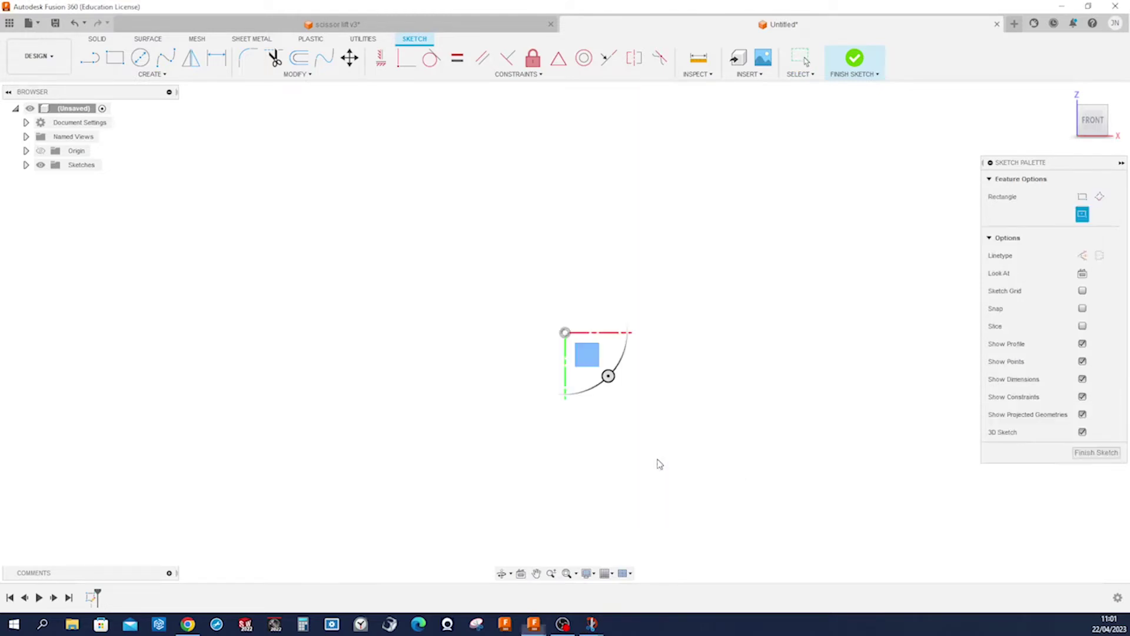
click(565, 334)
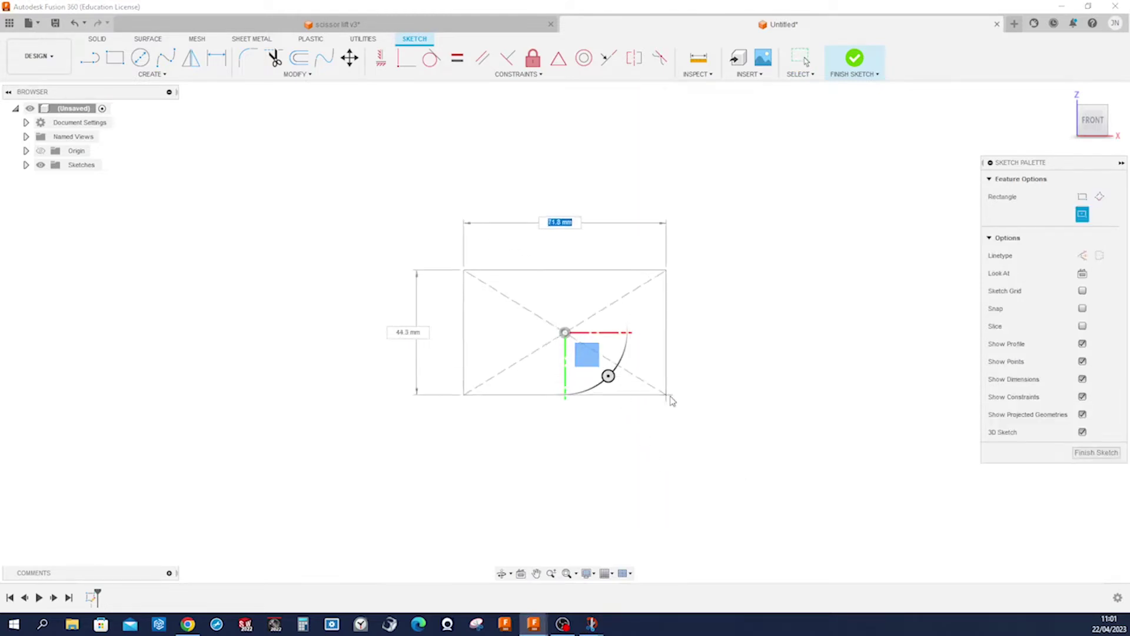
click(834, 397)
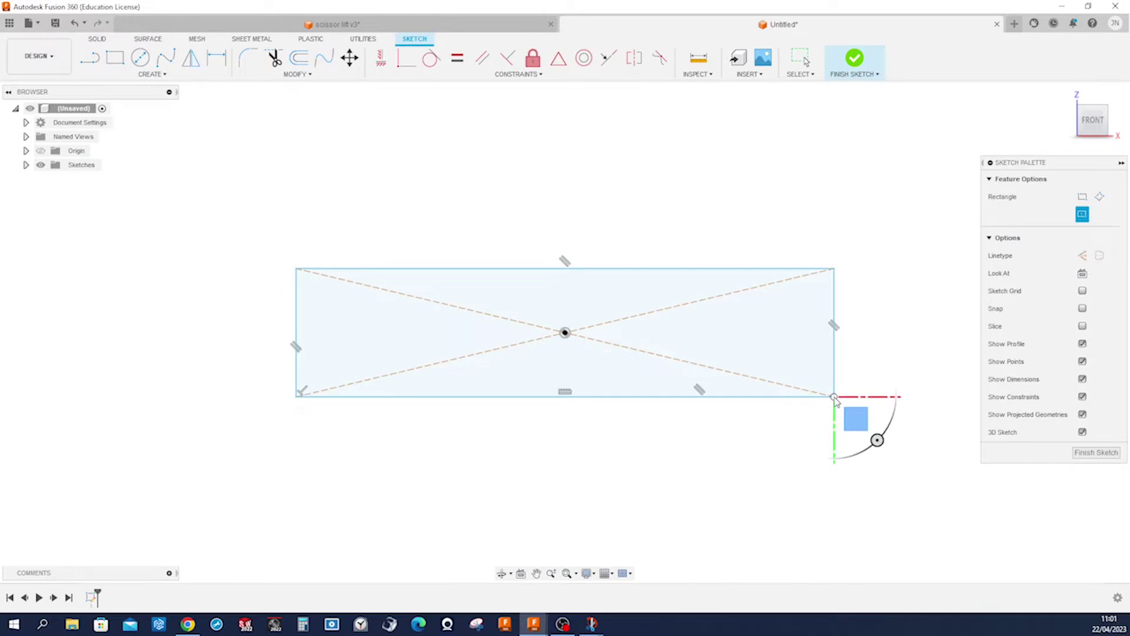
key(Escape)
Dimension the rectangle's bottom edge to a width of 166 mm
key(d)
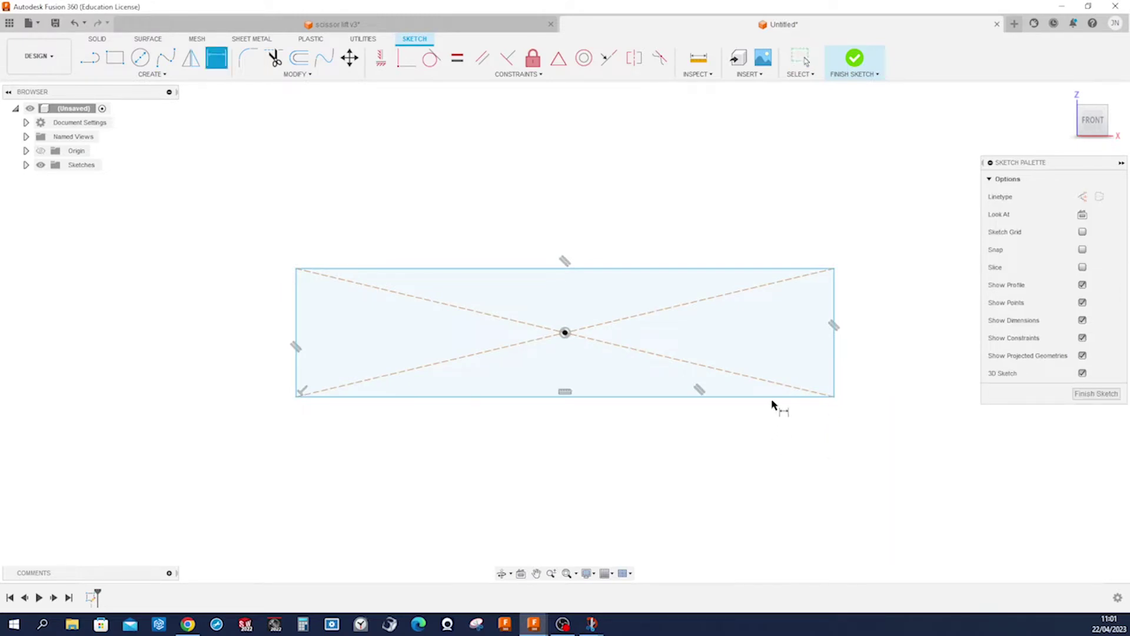
click(774, 397)
click(769, 436)
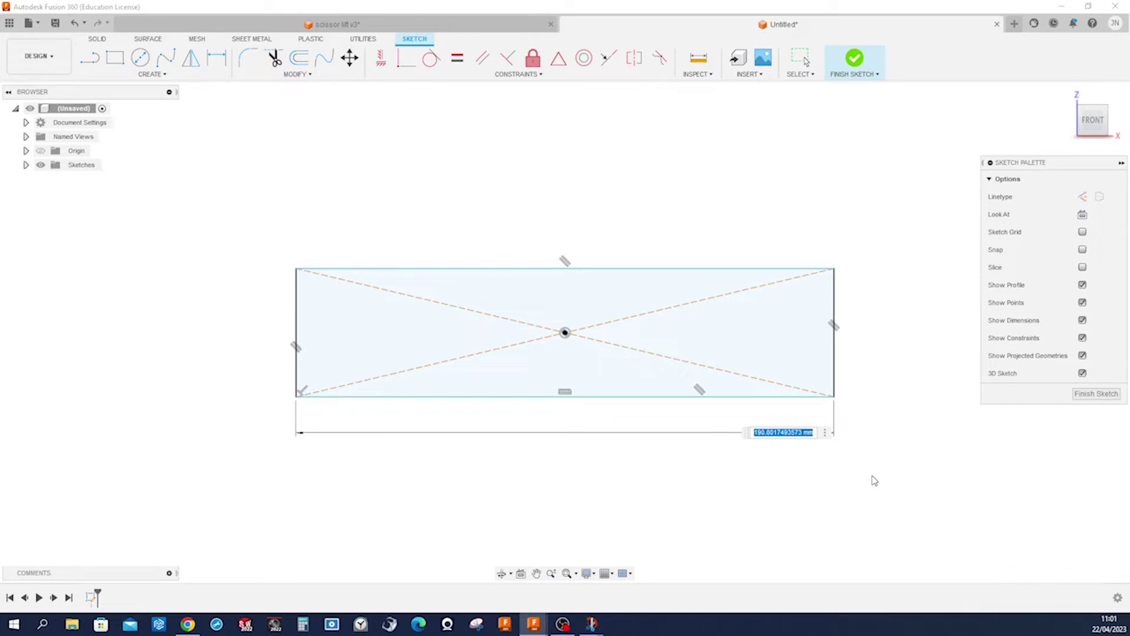
text(166)
key(Return)
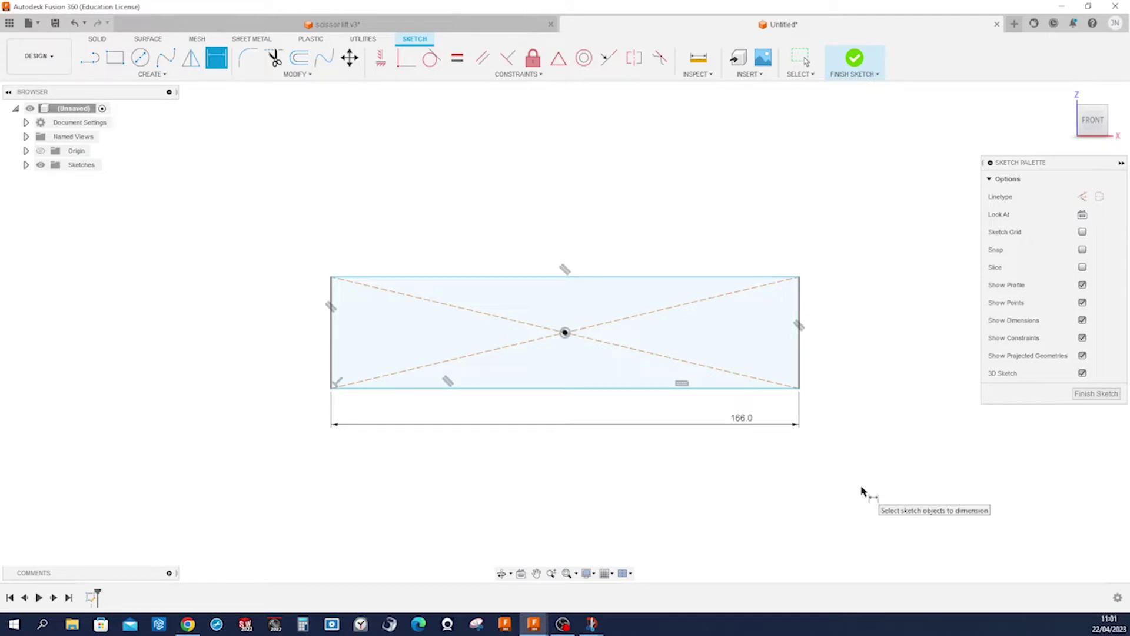
Draw a horizontal slot on the centre line near the rectangle's left end
key(s)
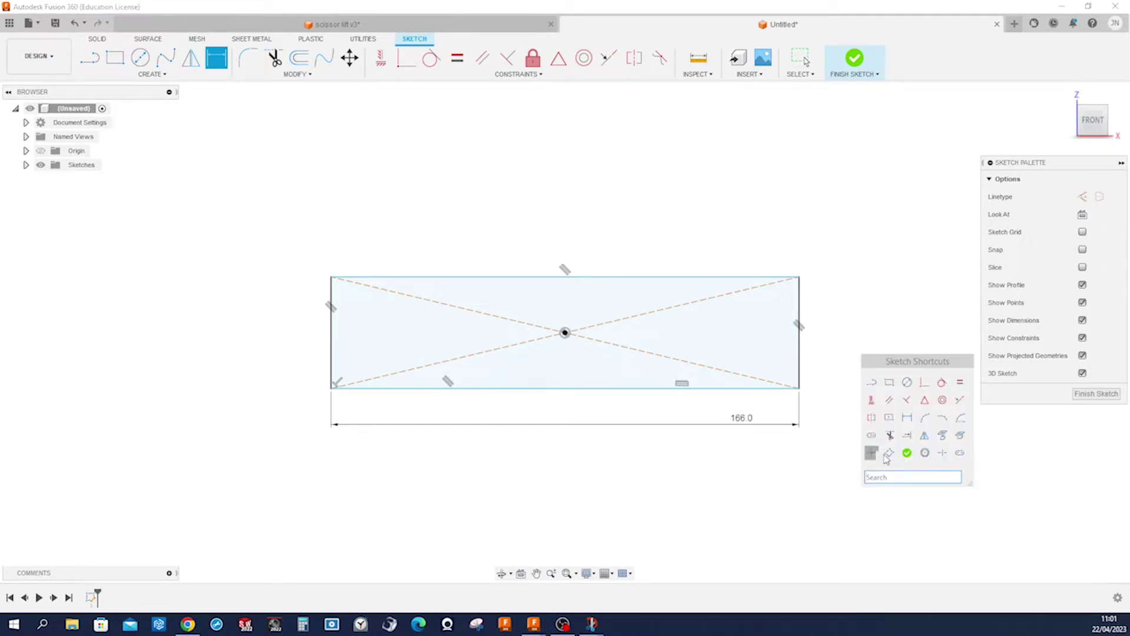
click(959, 453)
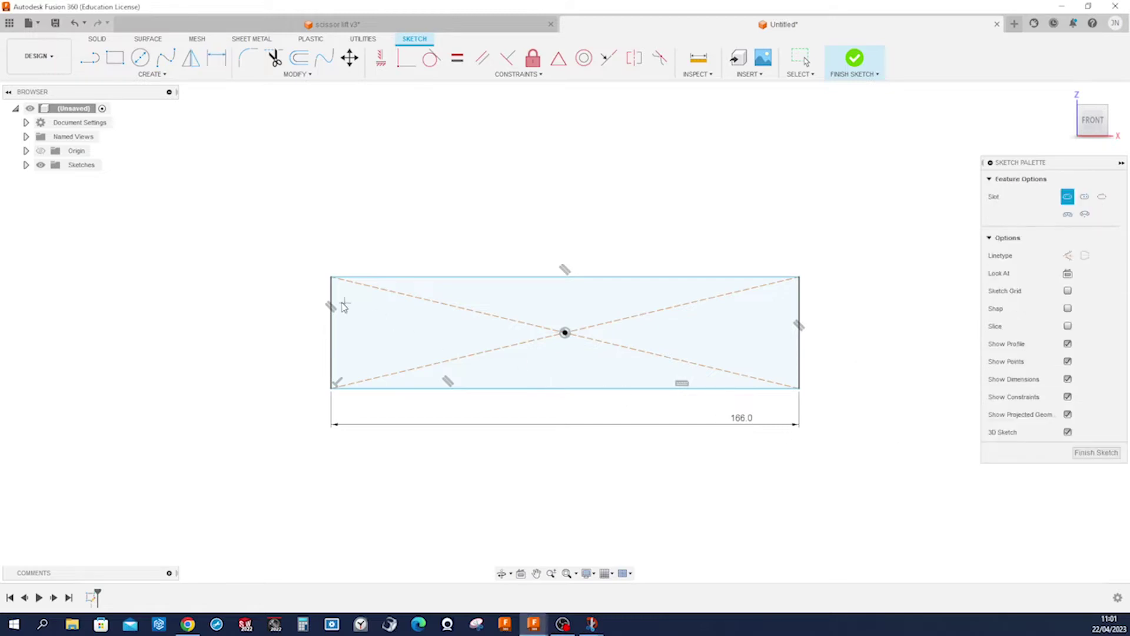
click(357, 333)
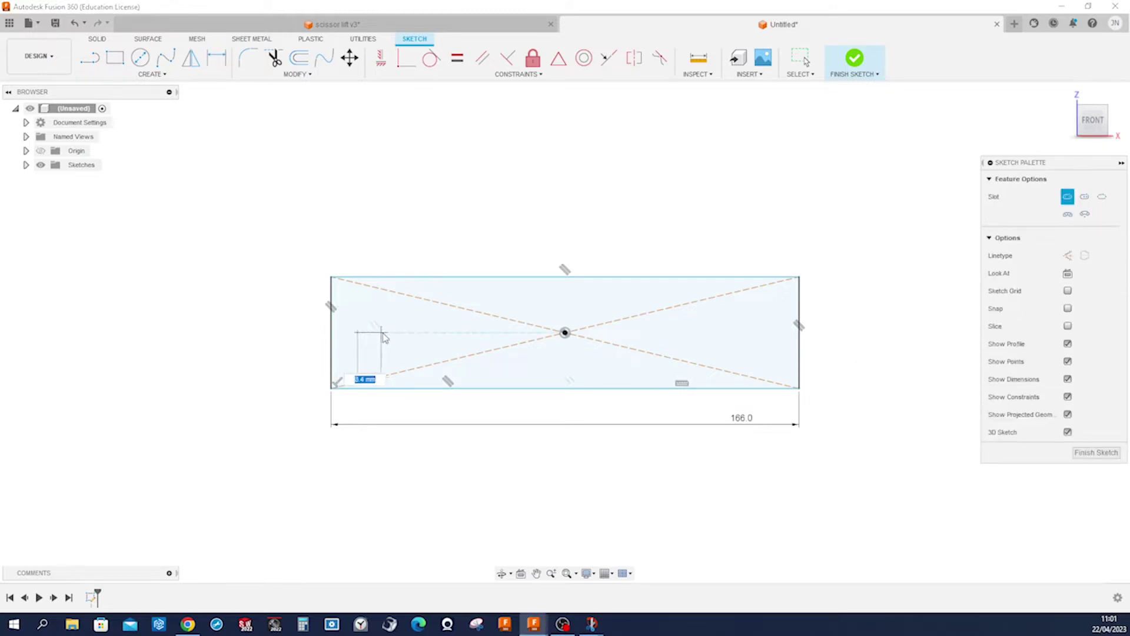
click(470, 333)
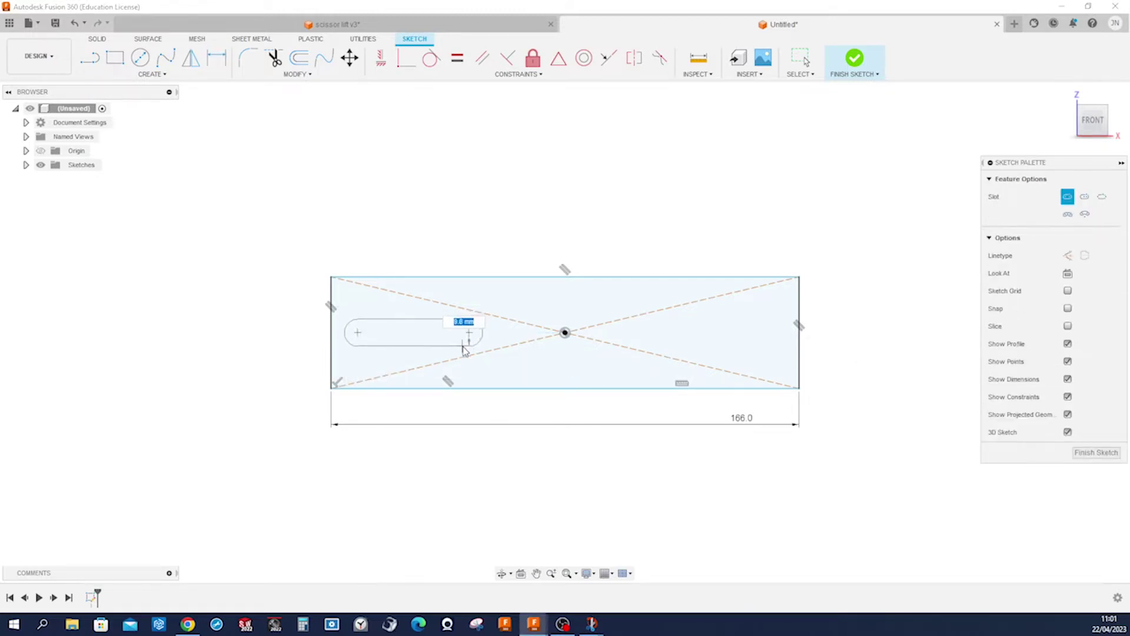
click(468, 347)
Draw a circle on the centre line near the rectangle's right end
key(s)
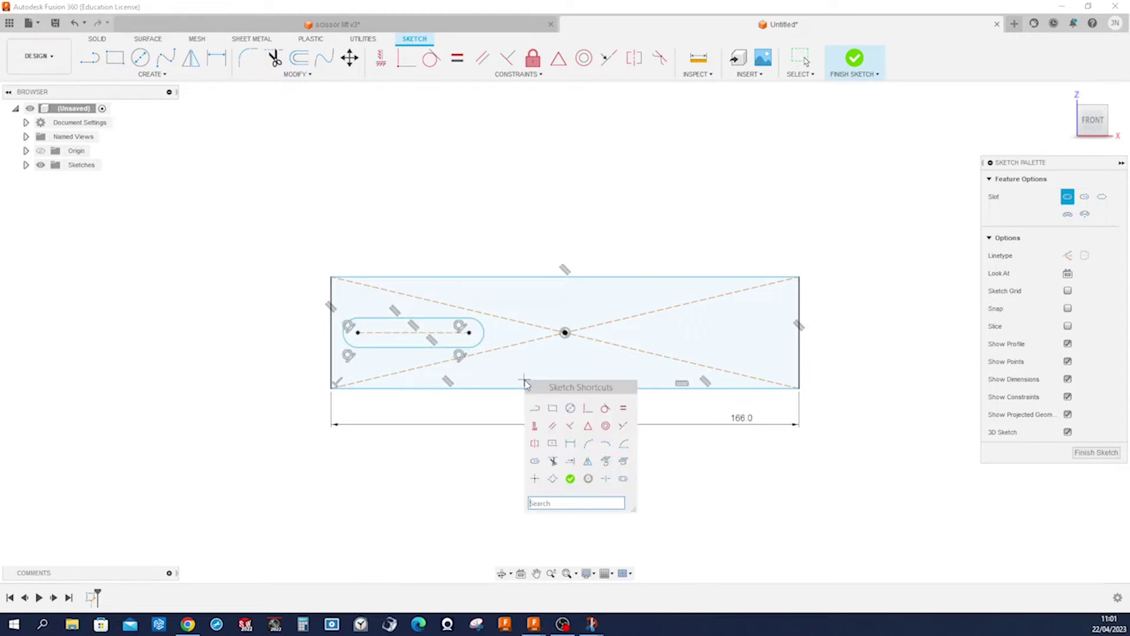
click(569, 407)
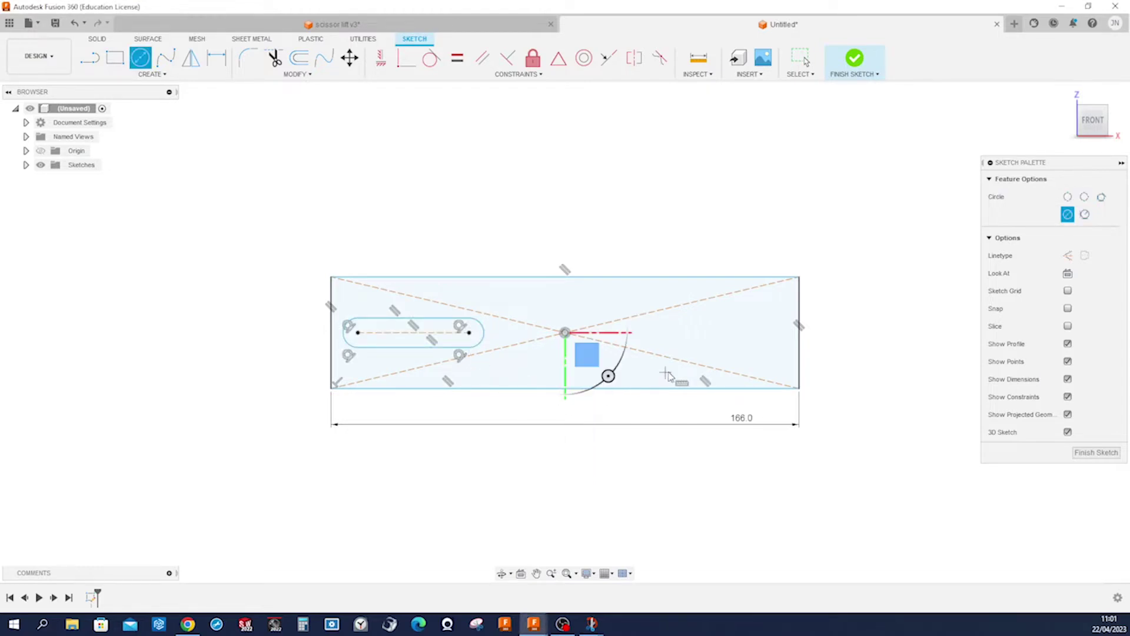
click(746, 333)
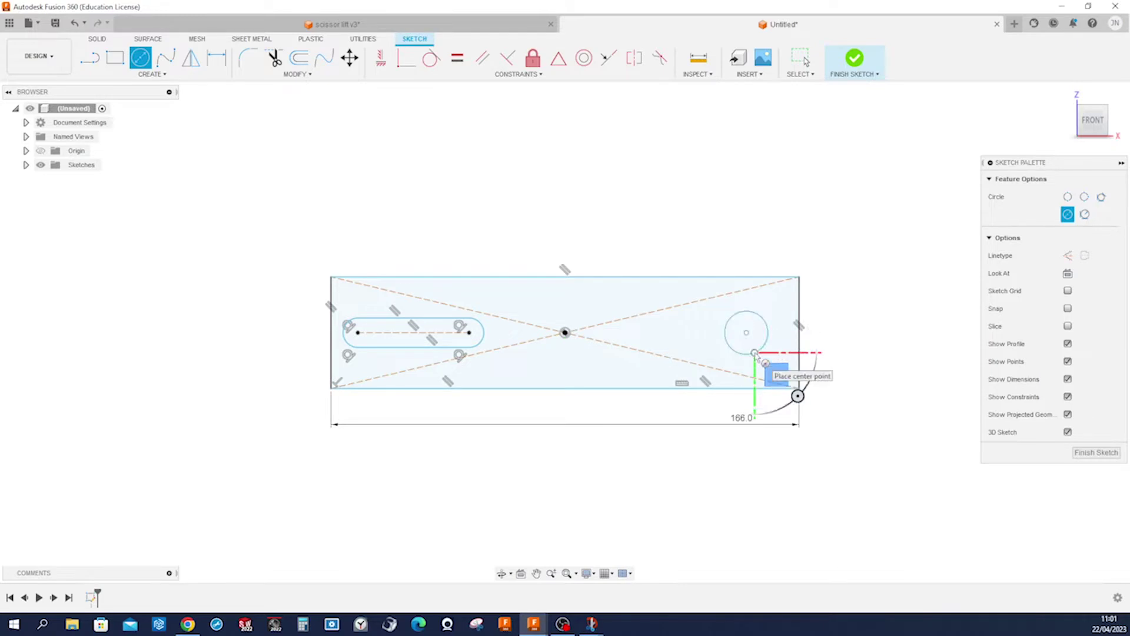
click(756, 352)
key(Escape)
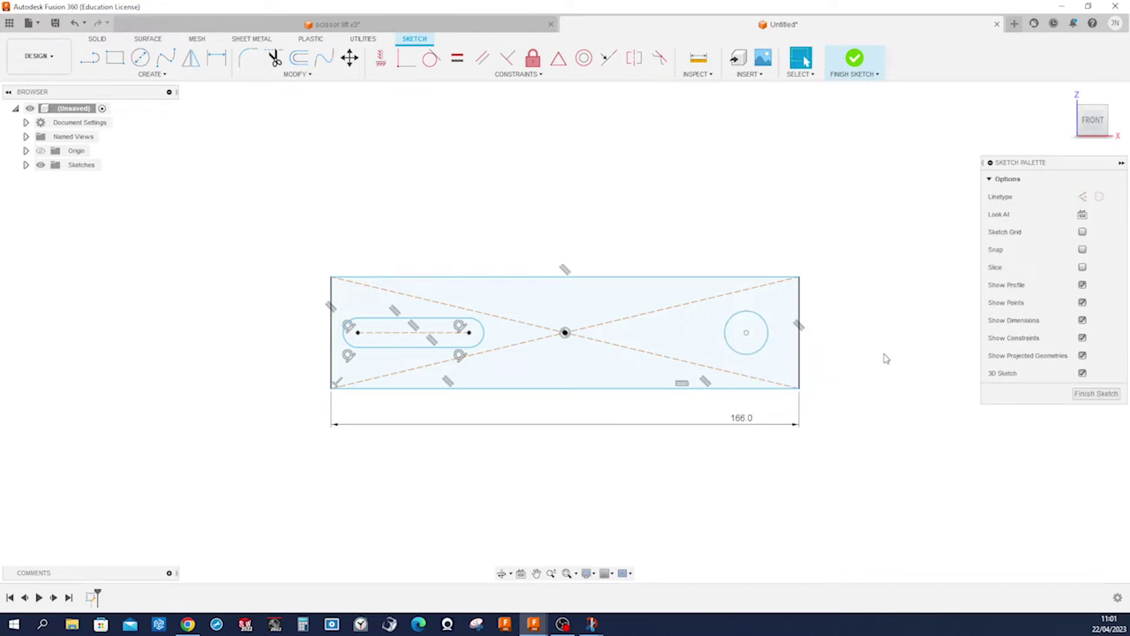
key(d)
click(801, 373)
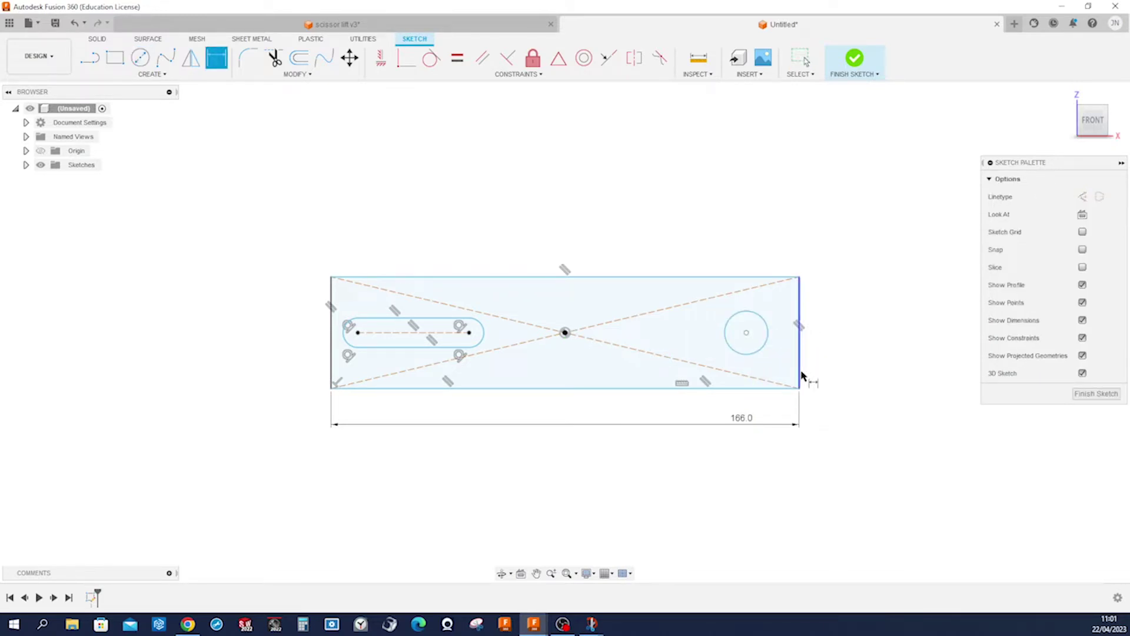
Dimension the rectangle height to 22 mm and the circle diameter to 12 mm
click(833, 374)
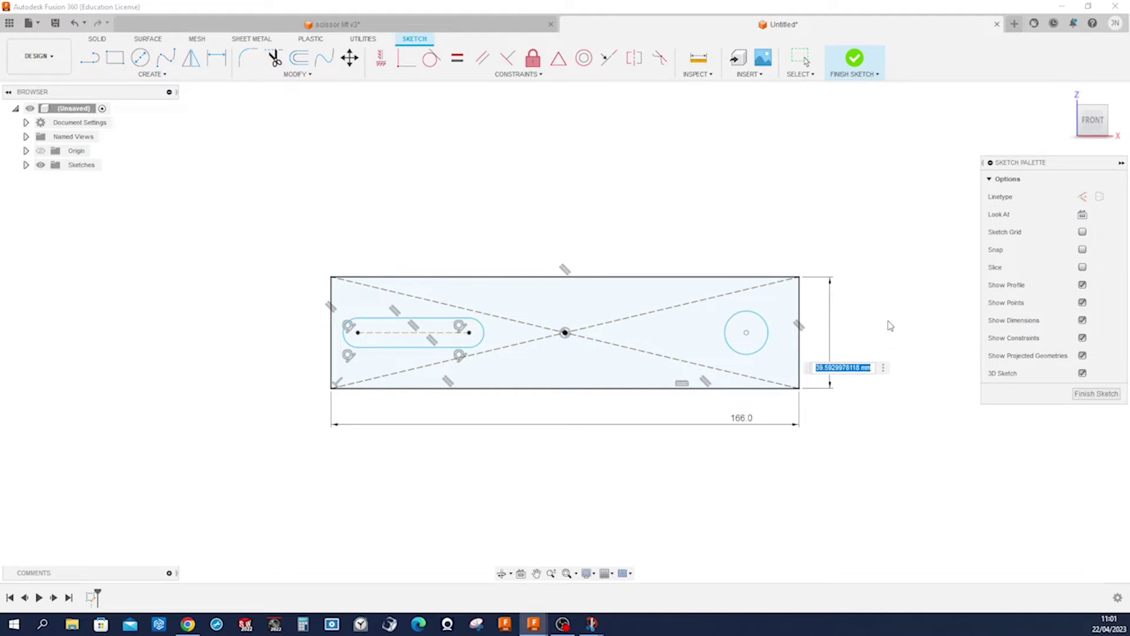
text(22)
key(Return)
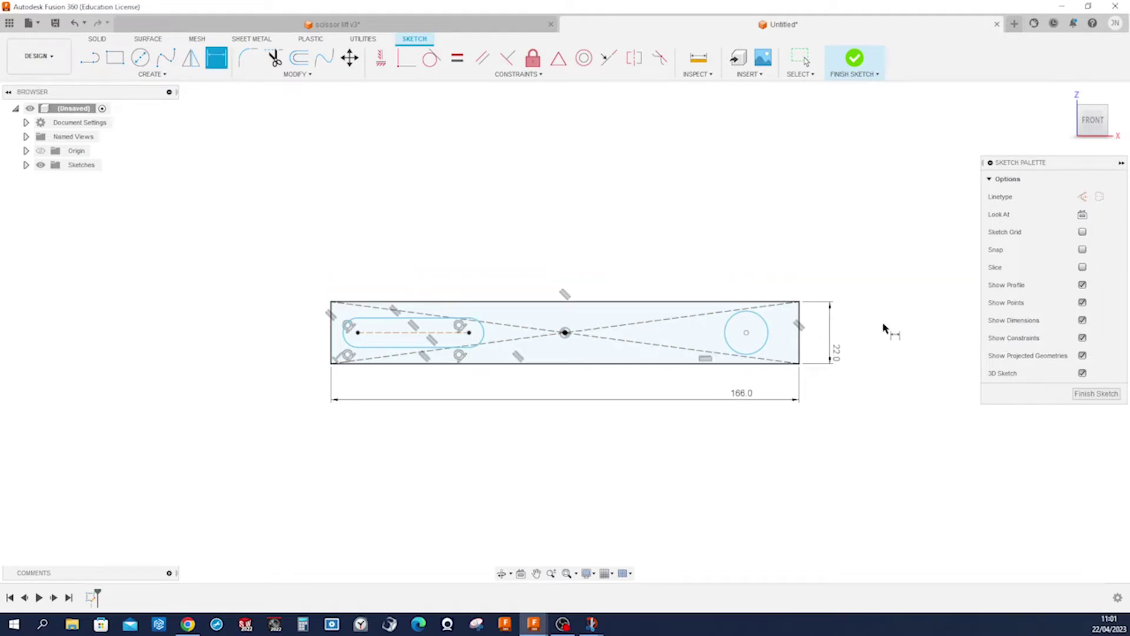
click(764, 349)
click(800, 386)
text(12)
key(Return)
Place the circle centre 12 mm from the right edge and the slot centre 12 mm from the left edge
click(746, 334)
click(798, 350)
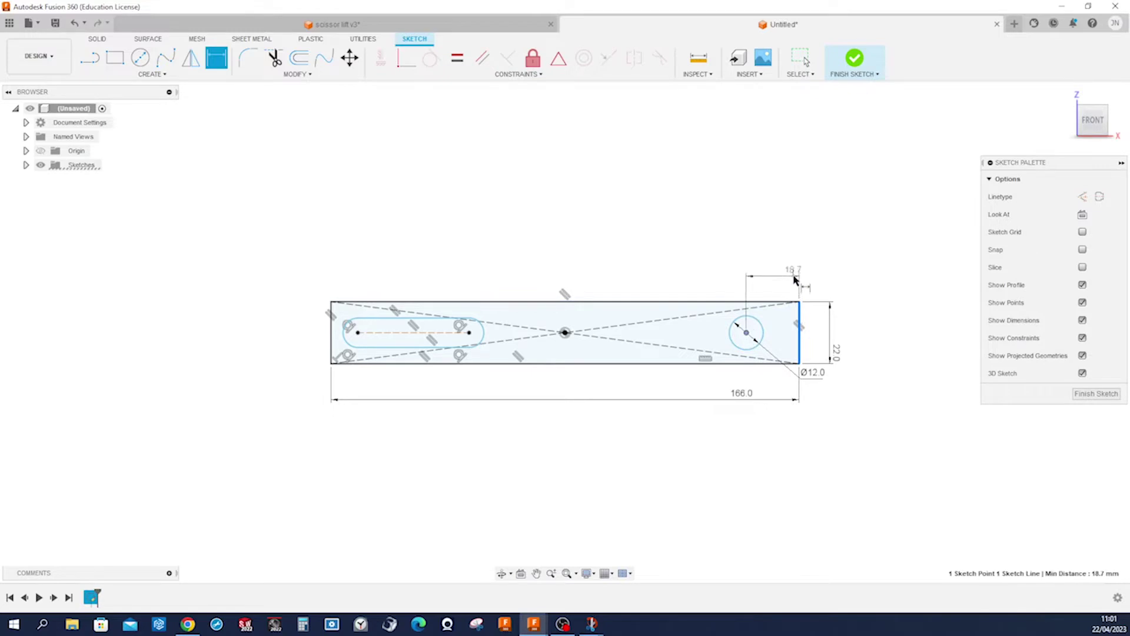
click(795, 281)
text(12)
key(Return)
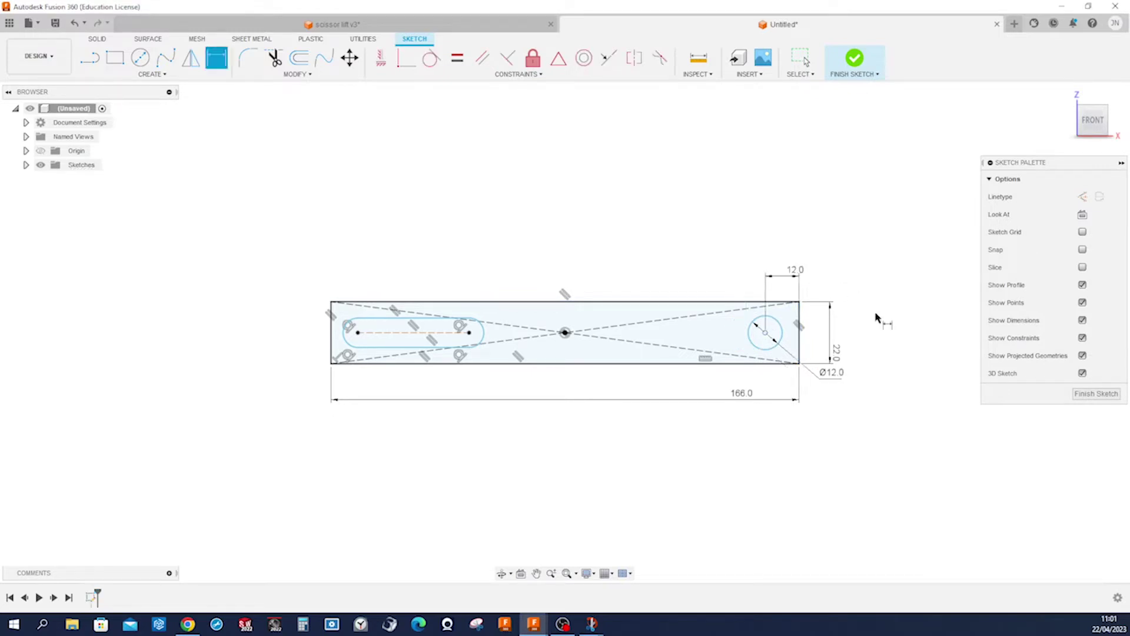
click(357, 333)
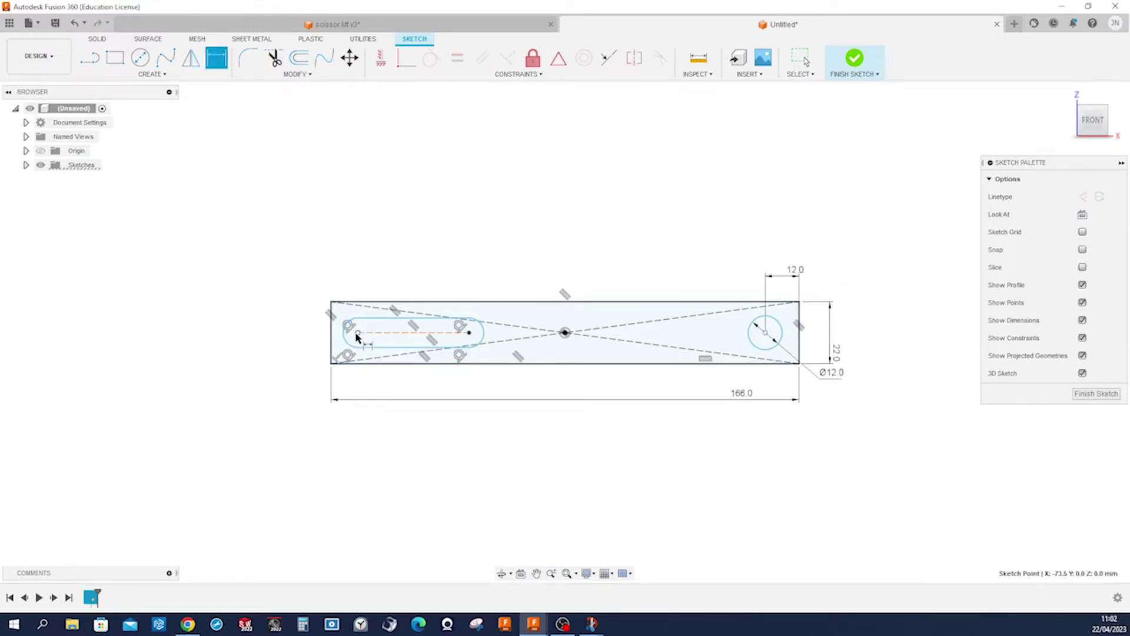
click(330, 309)
click(341, 281)
text(12)
key(Return)
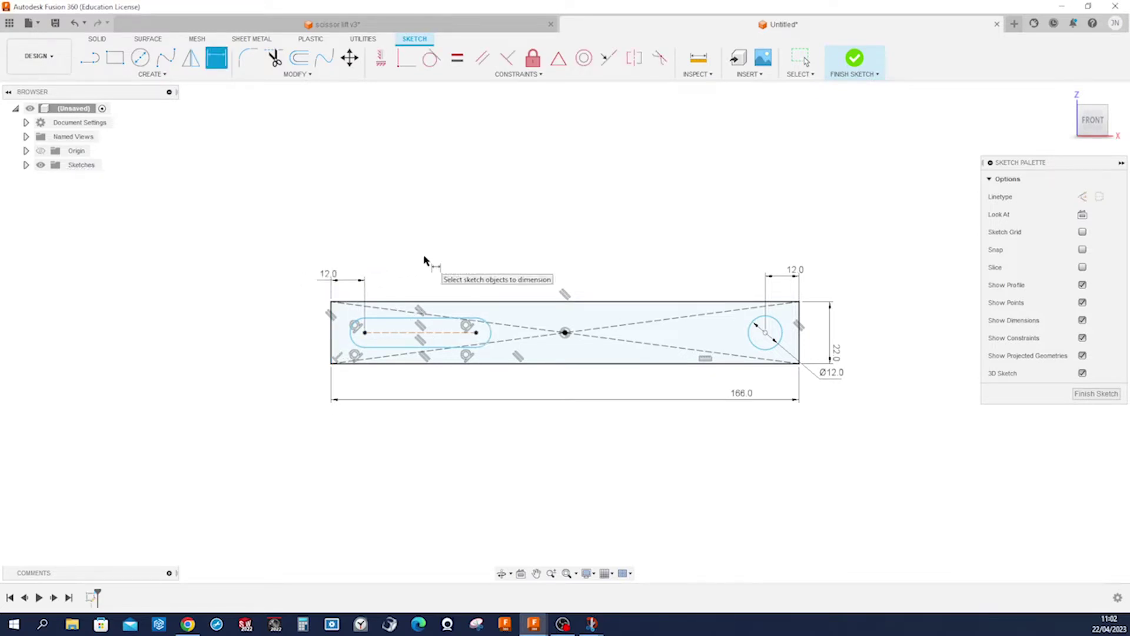
Set the slot length to 48 mm
click(435, 333)
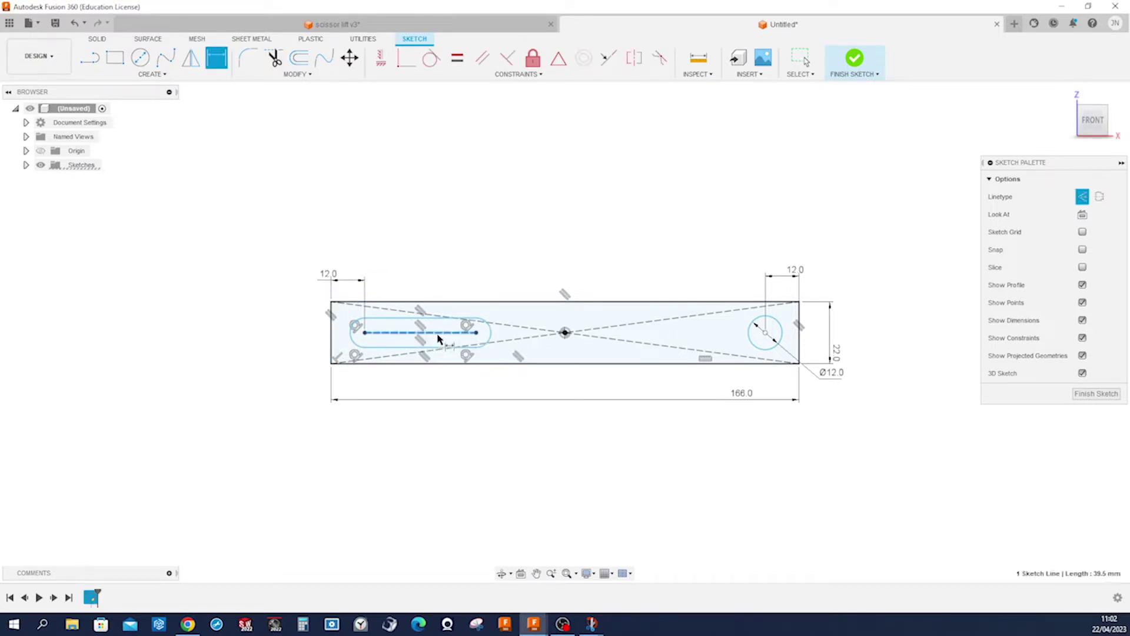
click(434, 381)
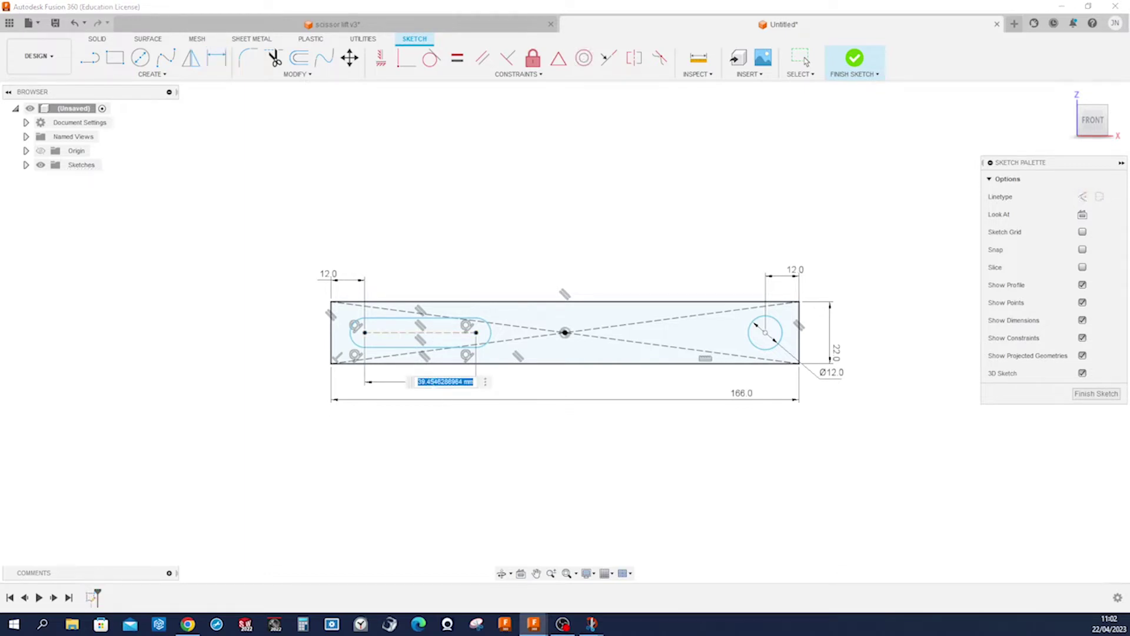
text(48)
key(Return)
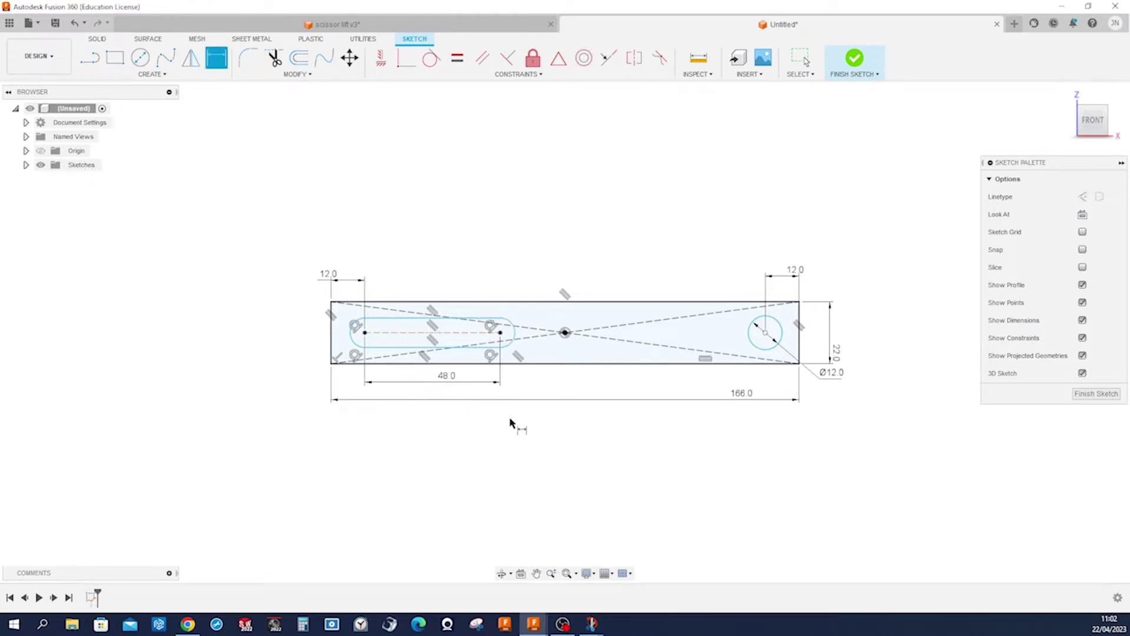
key(Escape)
Make the slot's end arc equal to the Ø12 circle
key(s)
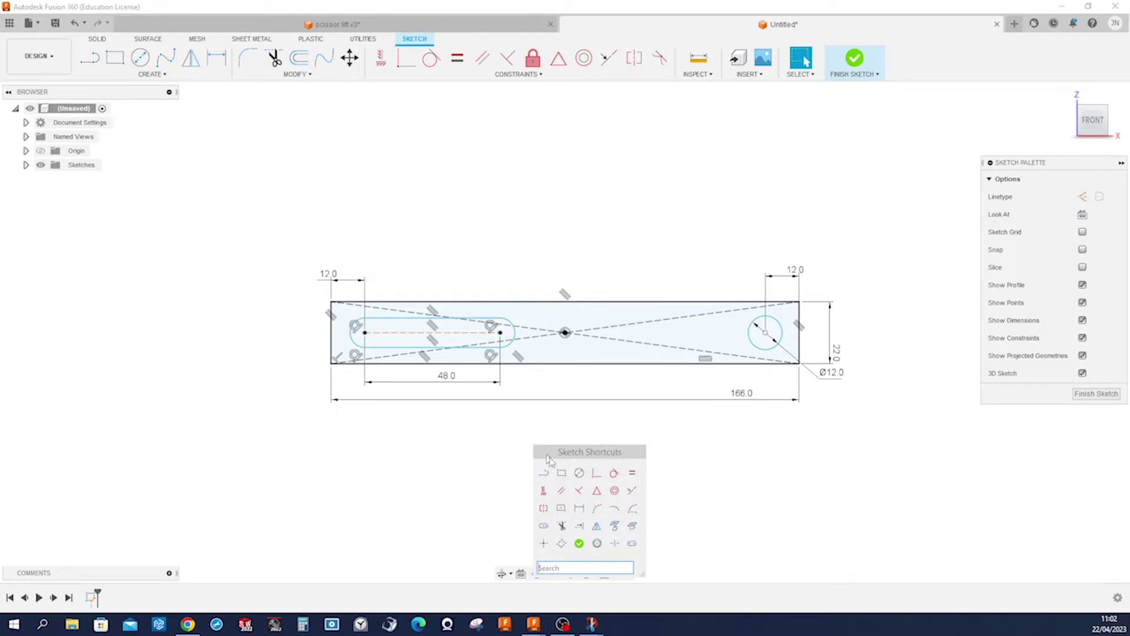
click(633, 474)
click(514, 342)
click(756, 350)
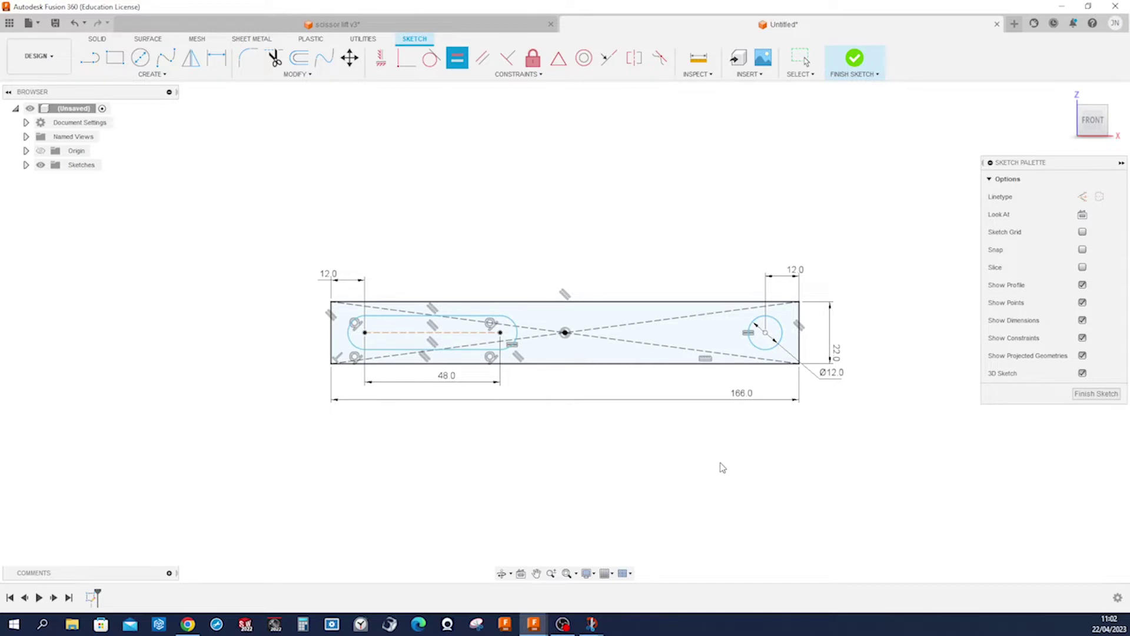
Fix the origin centre point, the right-hand circle and the slot
key(s)
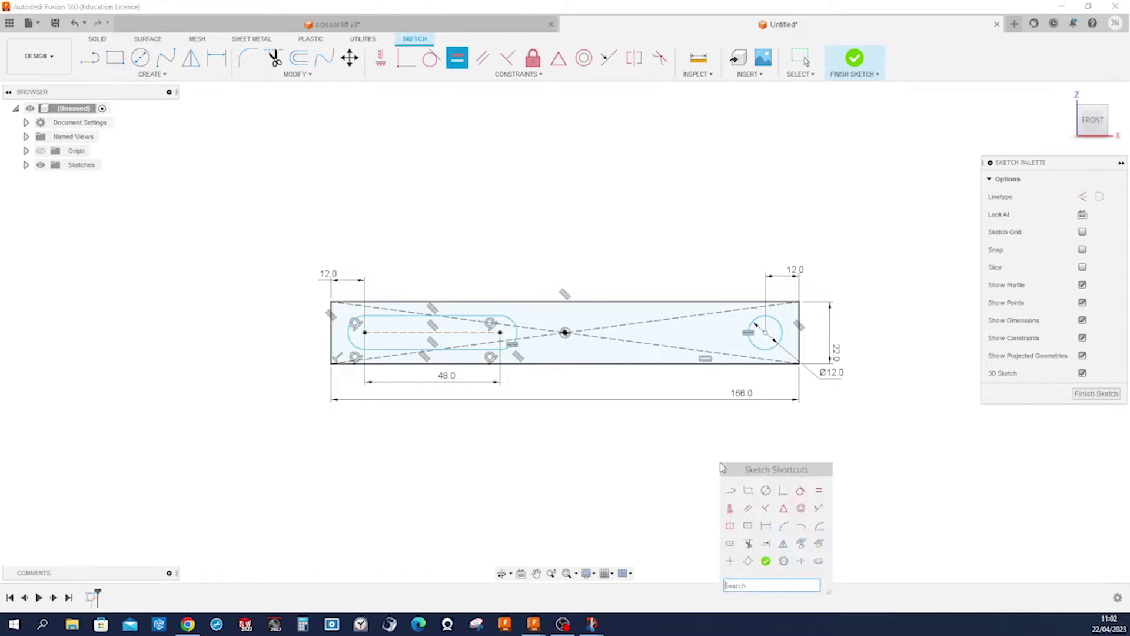
click(732, 508)
click(565, 333)
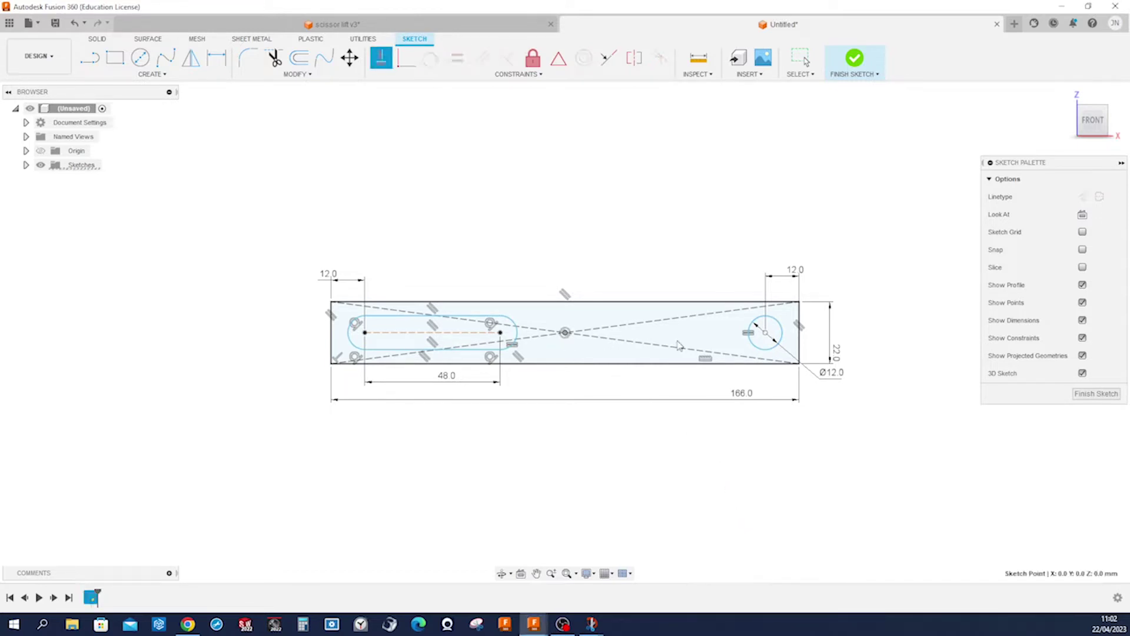
click(758, 342)
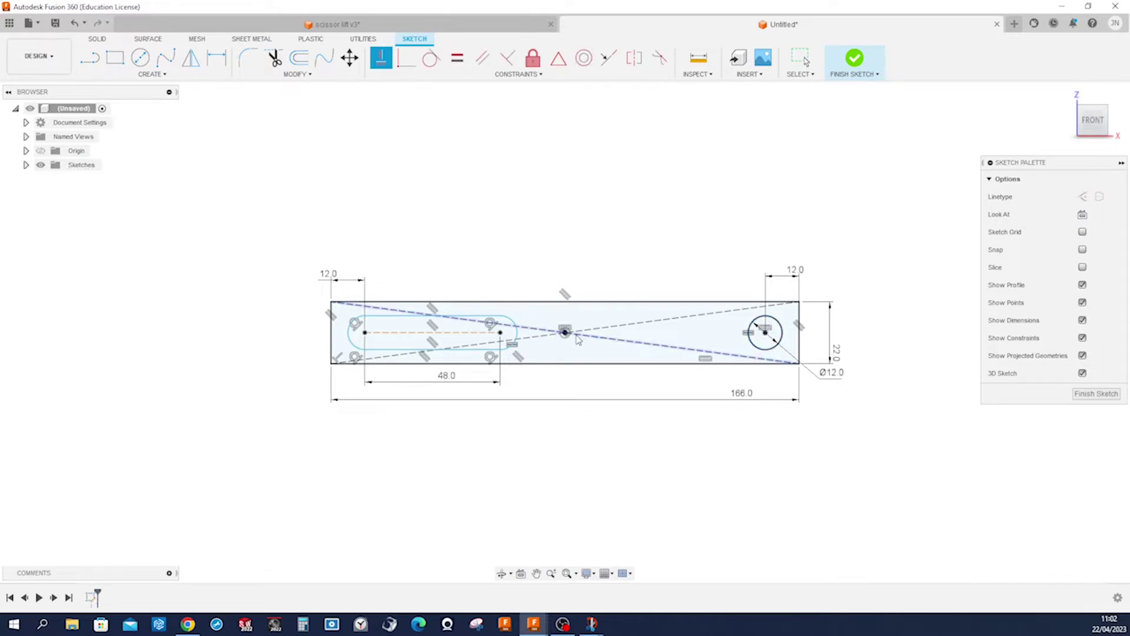
click(516, 338)
Finish the sketch
key(s)
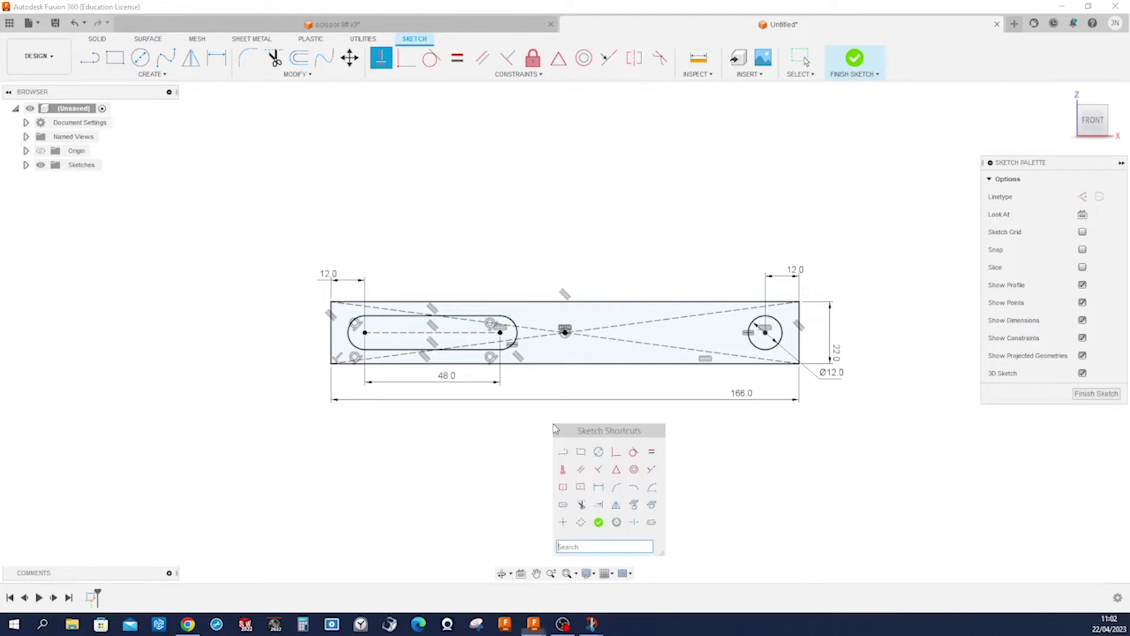
click(597, 452)
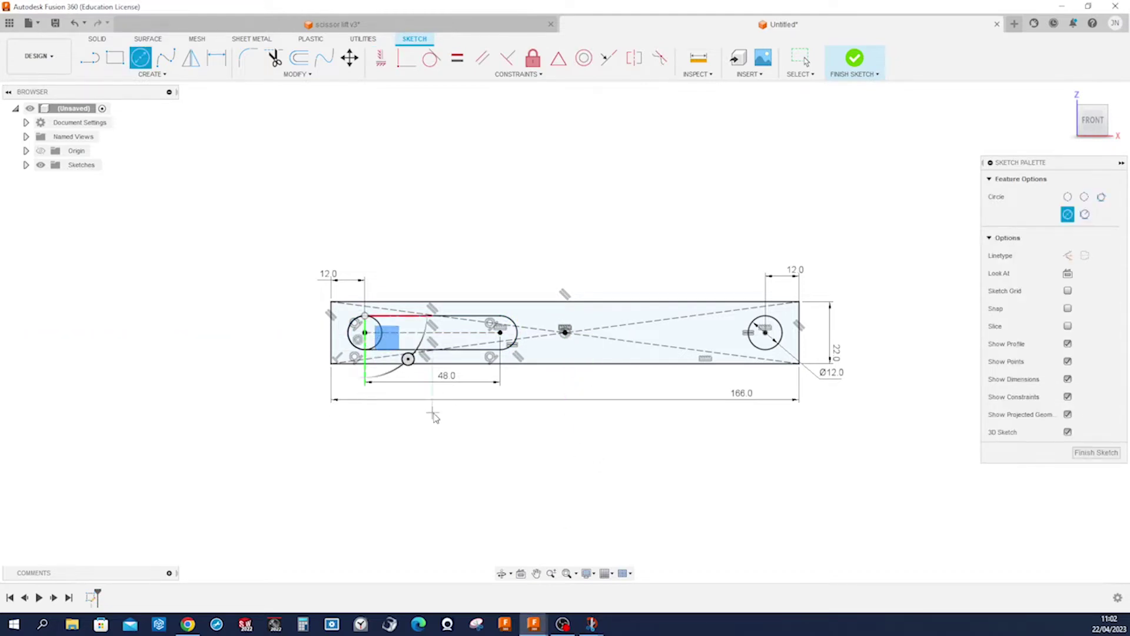
key(Escape)
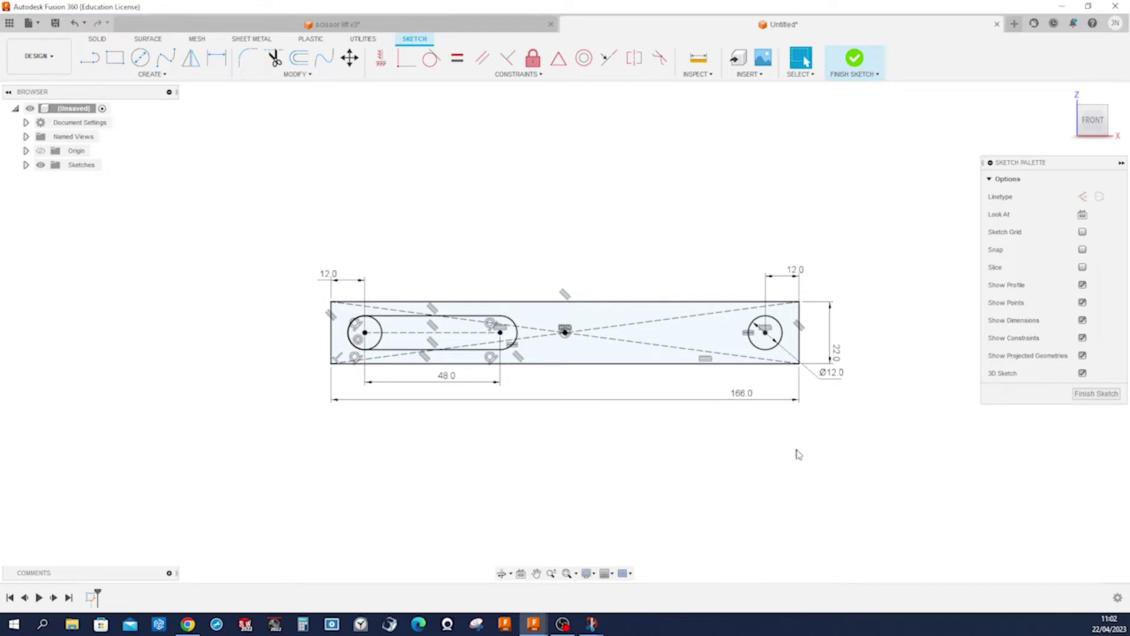
click(1096, 394)
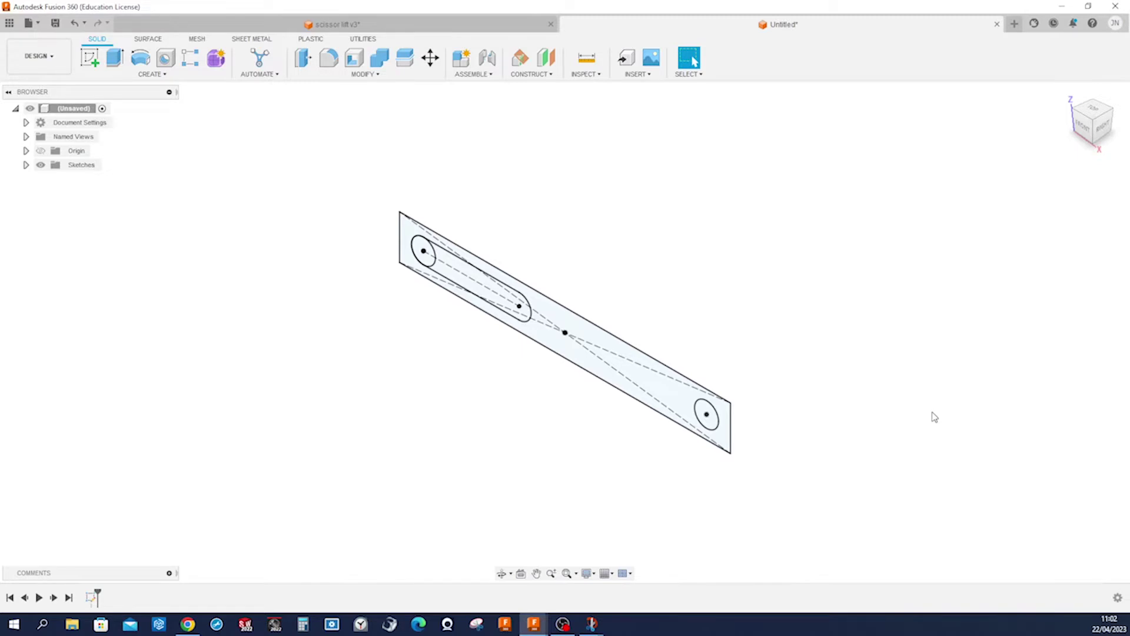
Extrude the block profile symmetrically to 88 mm total length as a new component
key(s)
click(942, 440)
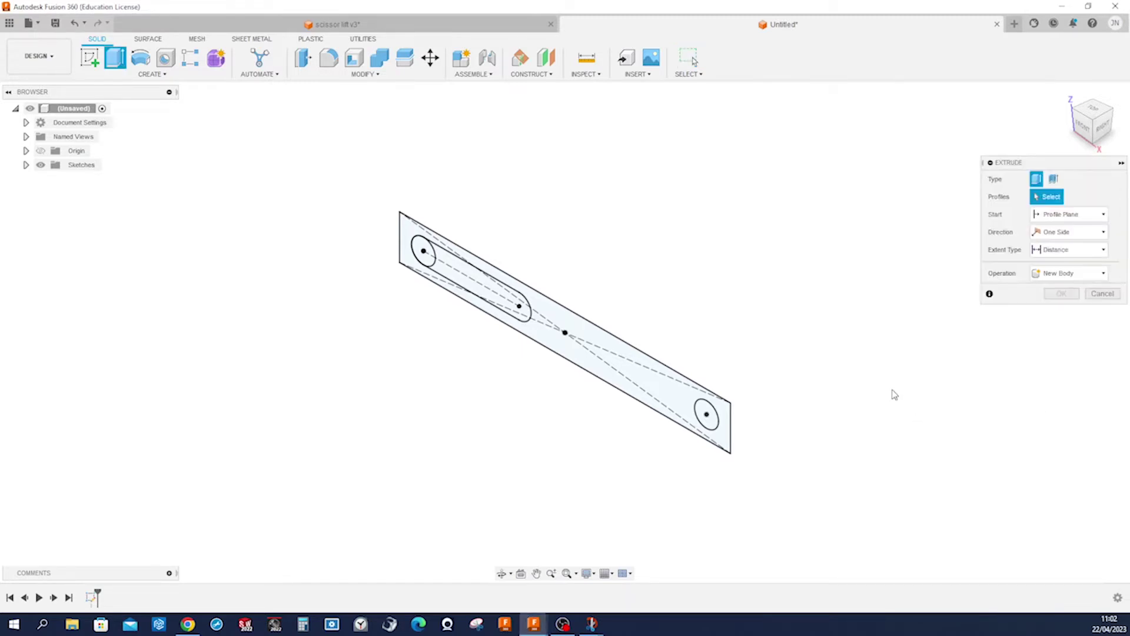
click(687, 401)
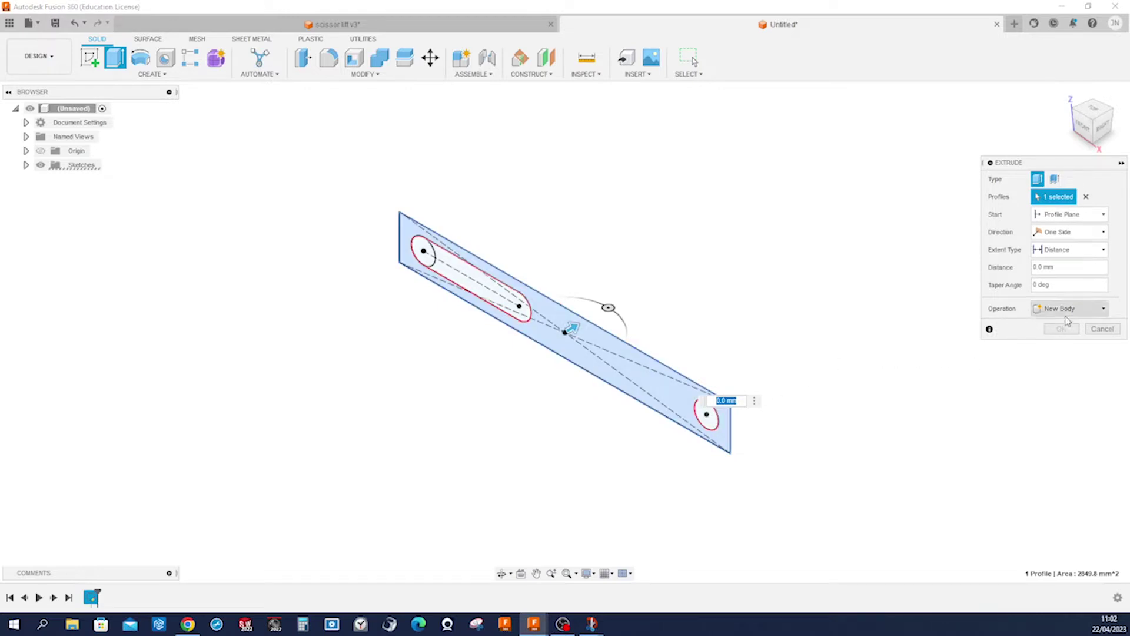
click(1100, 317)
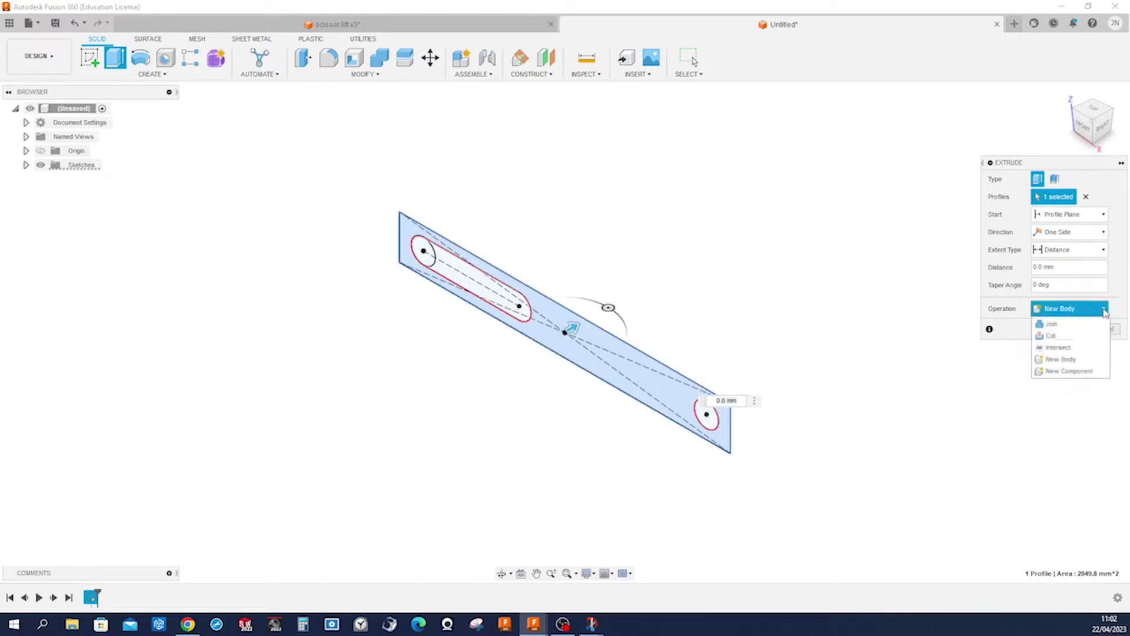
click(1078, 374)
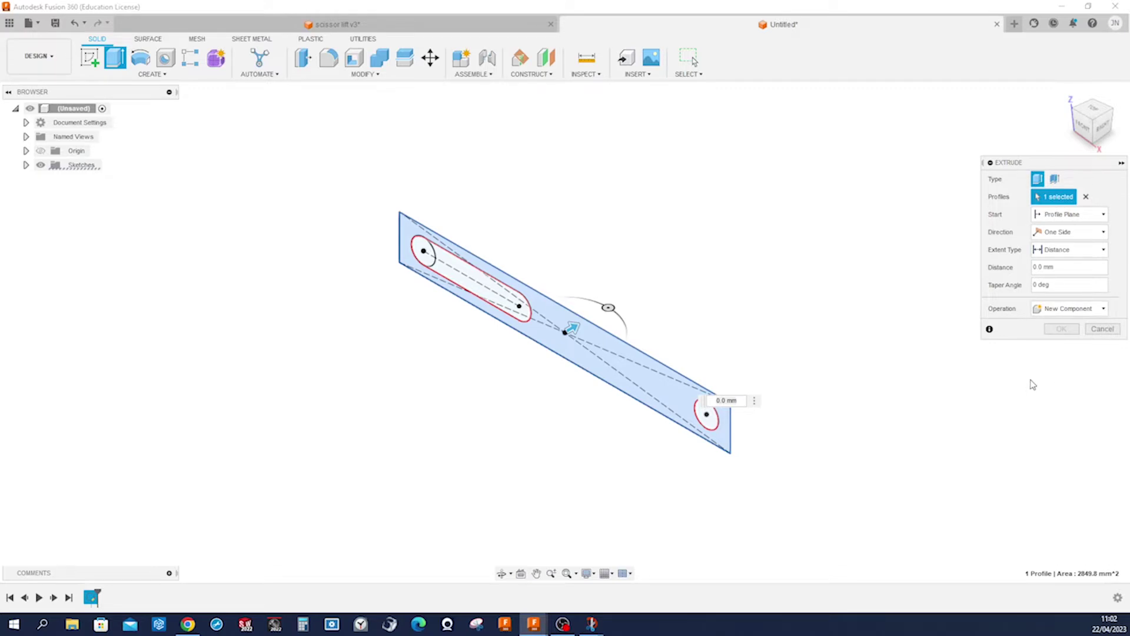
click(1083, 232)
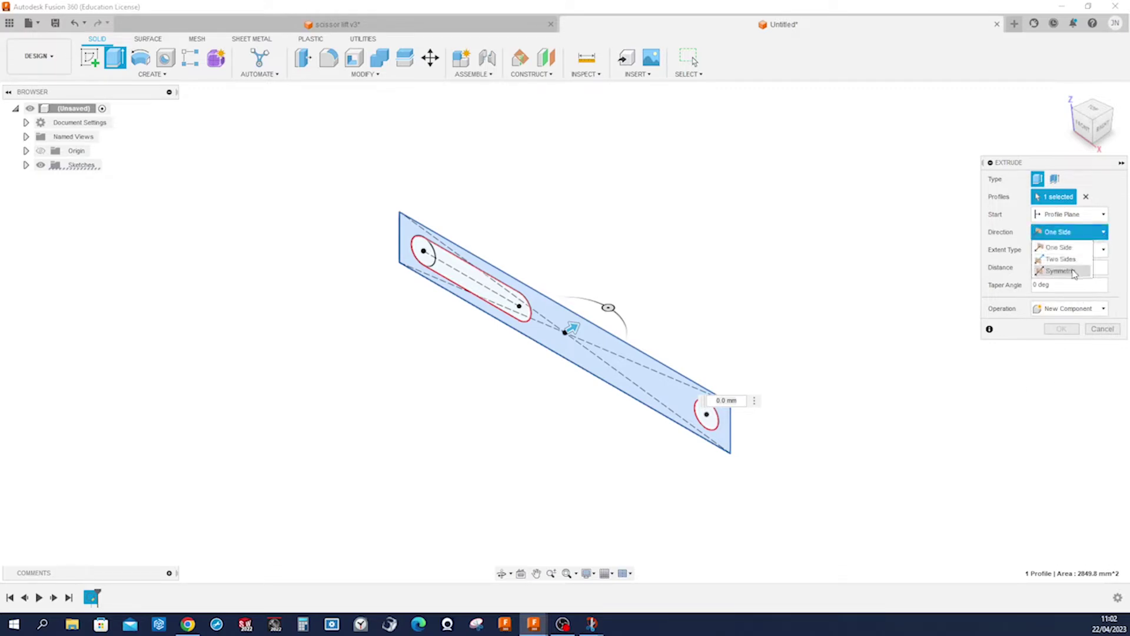
click(1072, 272)
drag(556, 338, 507, 365)
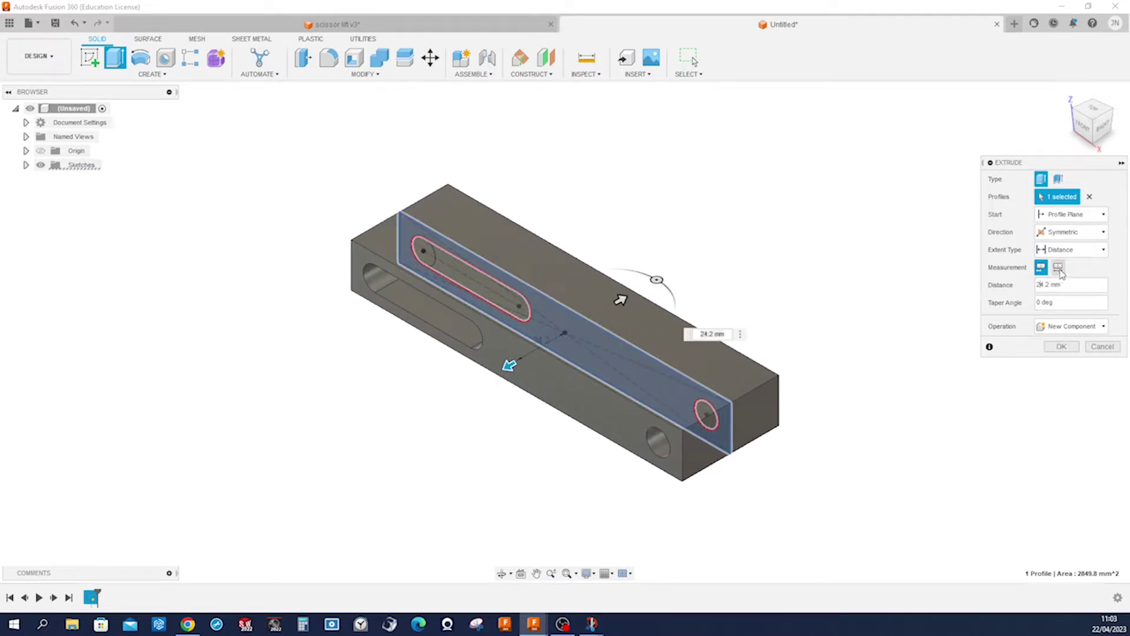
click(1058, 268)
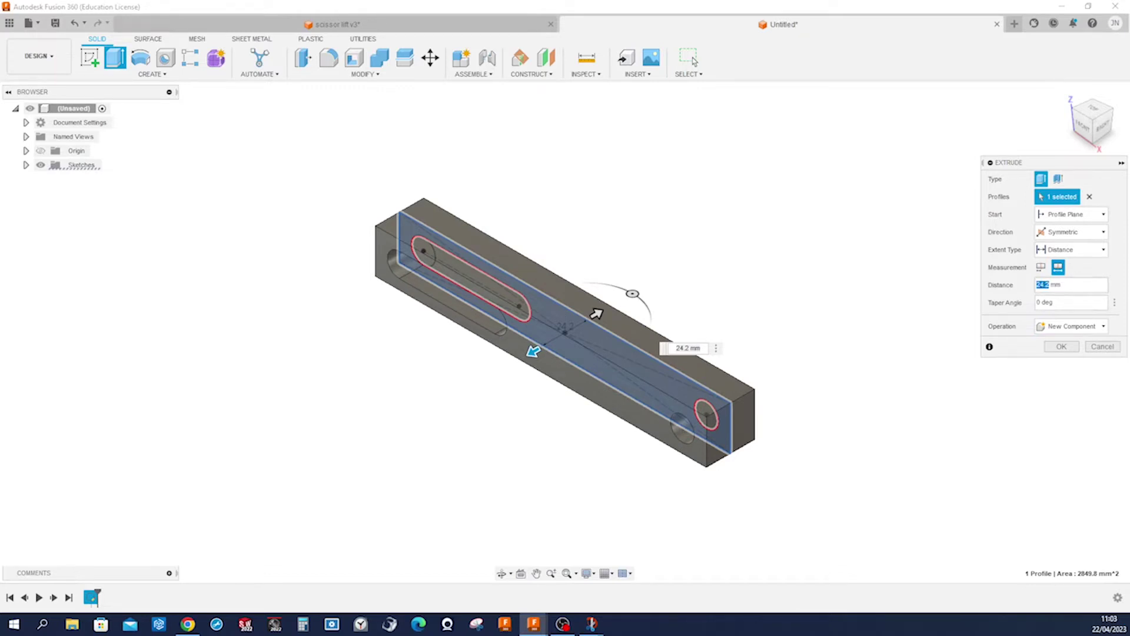
text(88)
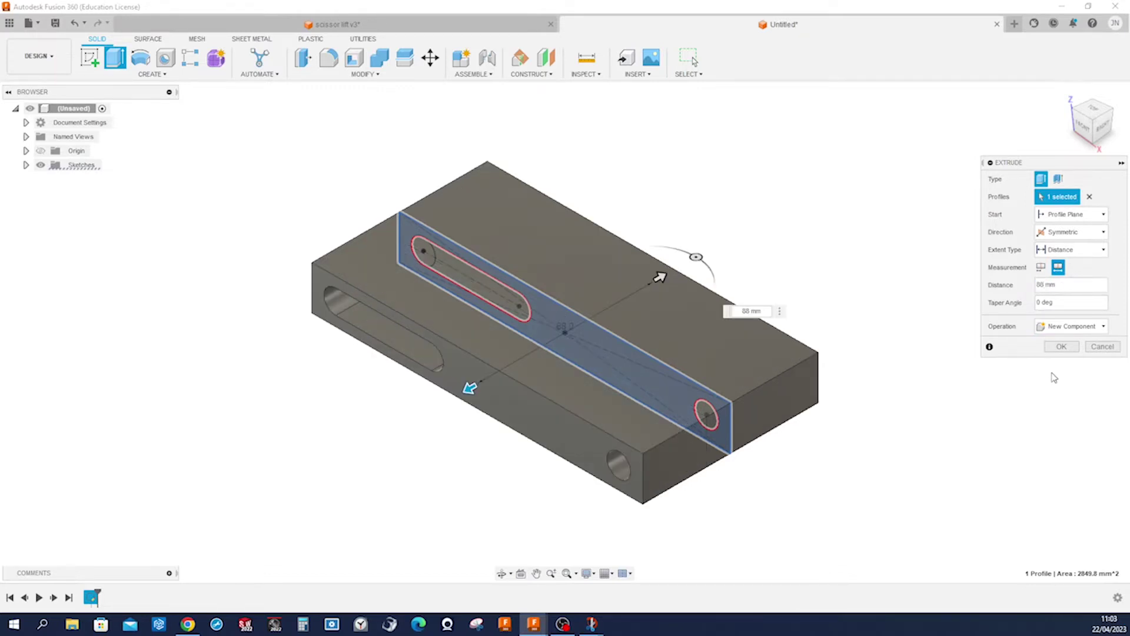
click(1061, 348)
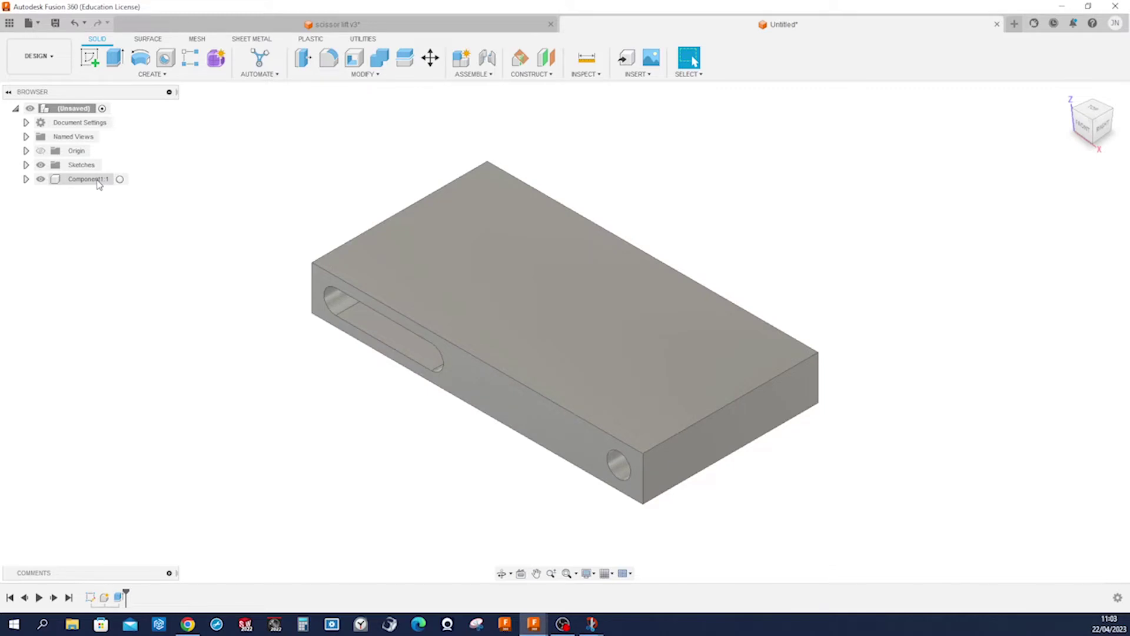
Rename Component1 to 'base' and expand the Sketches folder
right_click(99, 183)
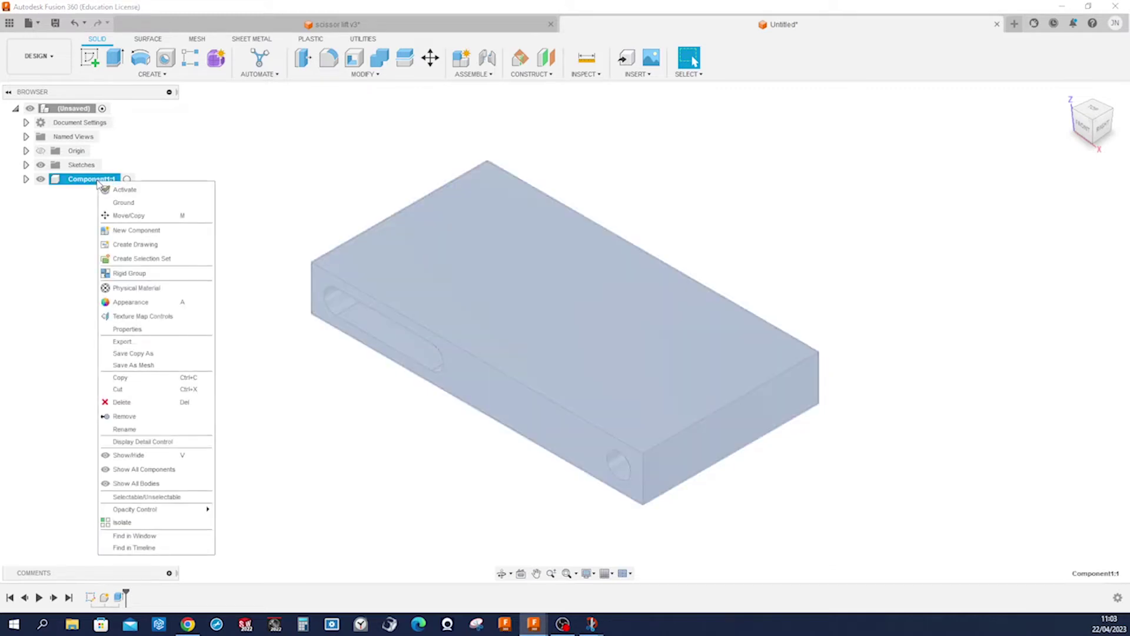
click(127, 429)
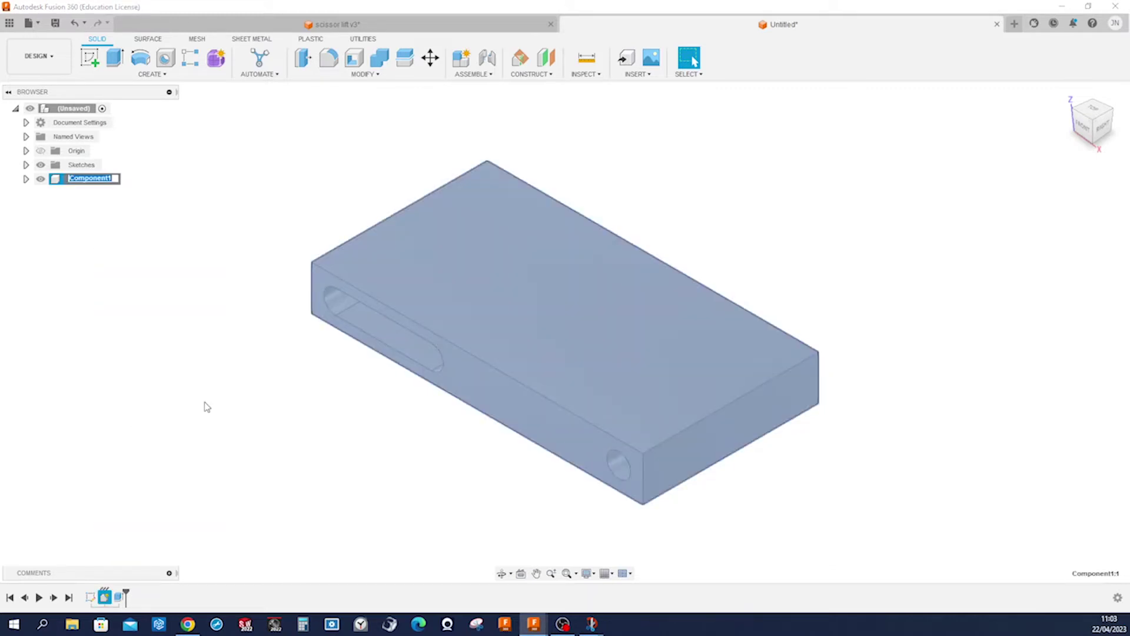
text(base)
key(Return)
click(218, 394)
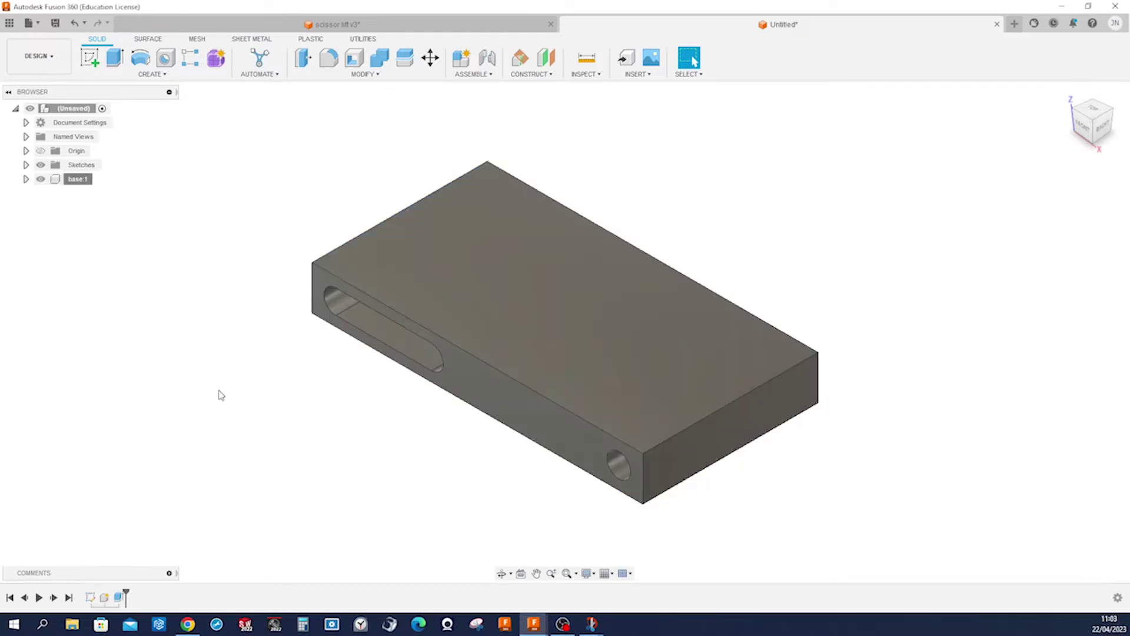
click(26, 165)
Show Sketch1, view the model from Front, and ground the base component
click(51, 179)
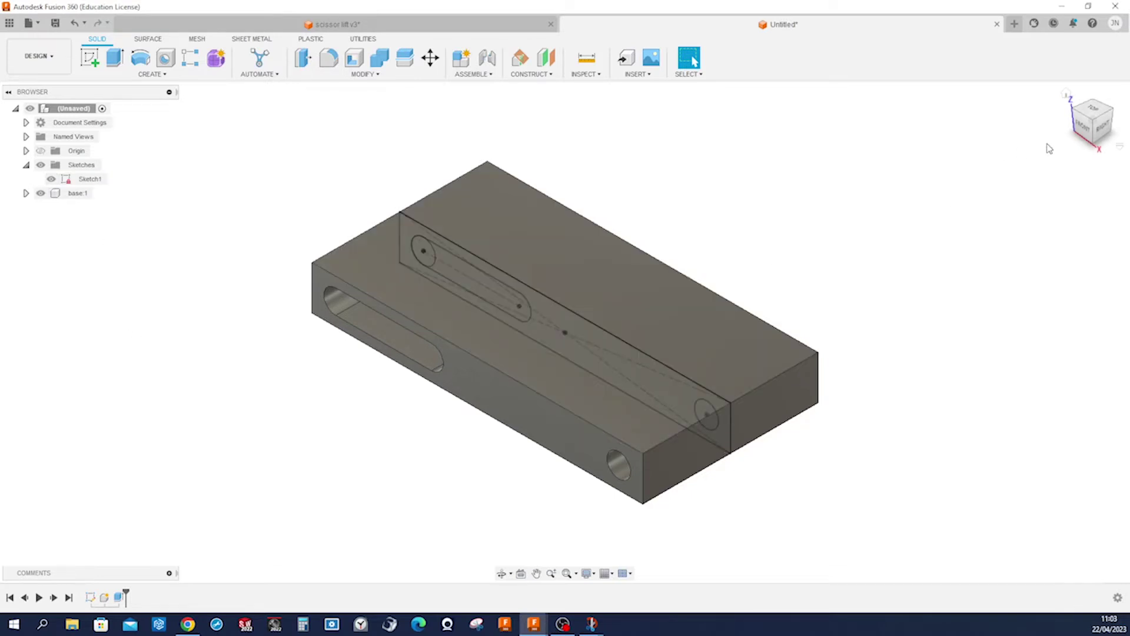
click(1085, 132)
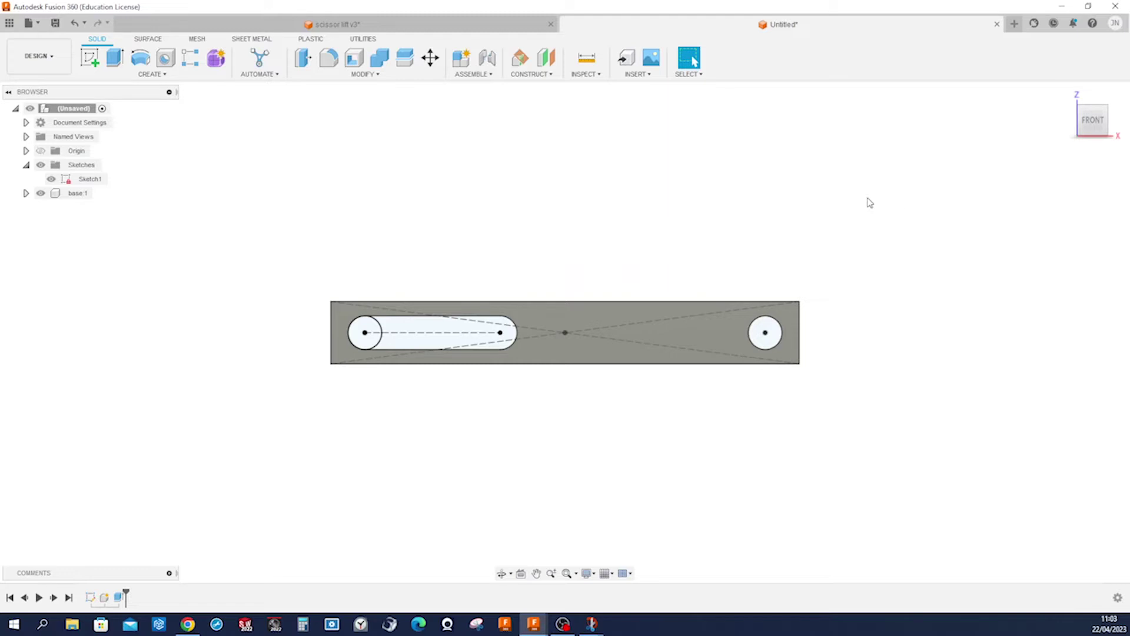
right_click(68, 195)
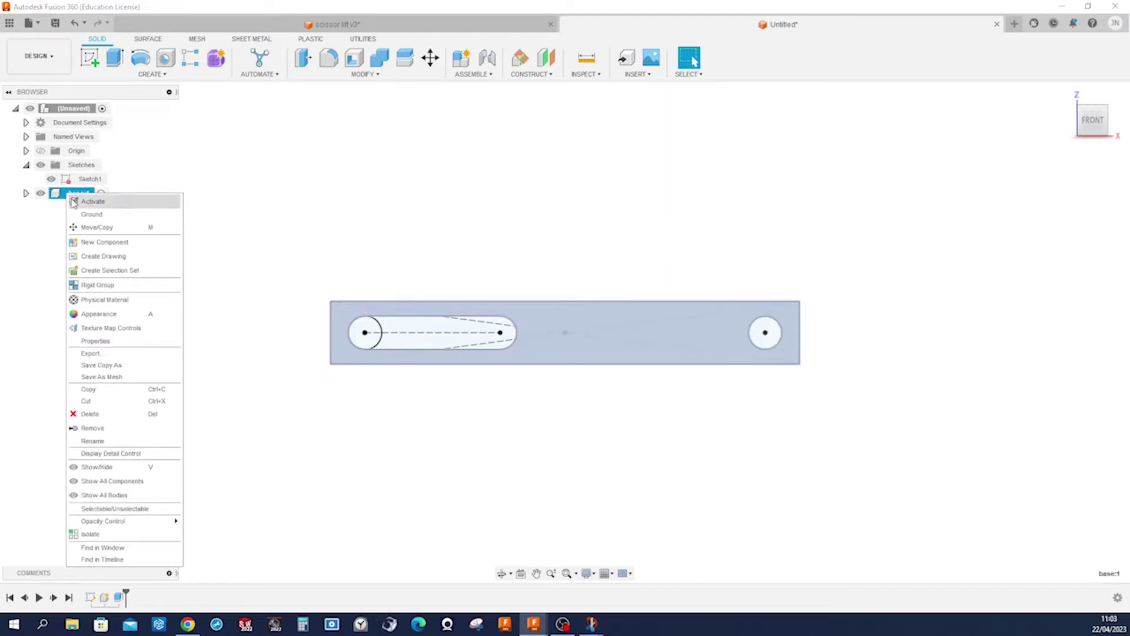
click(83, 215)
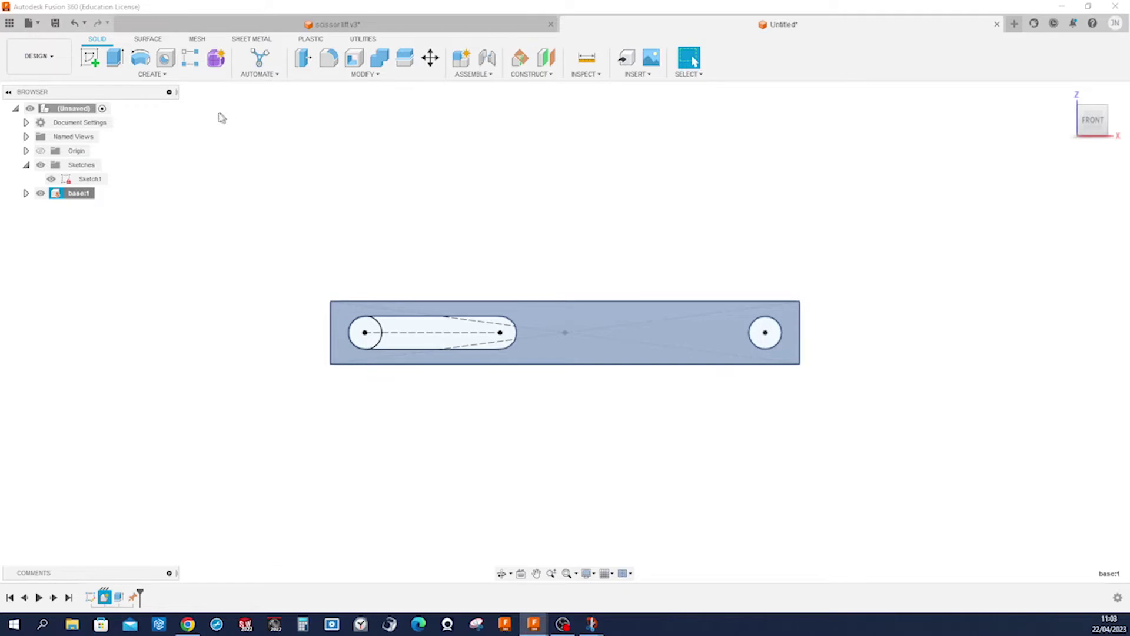
click(115, 59)
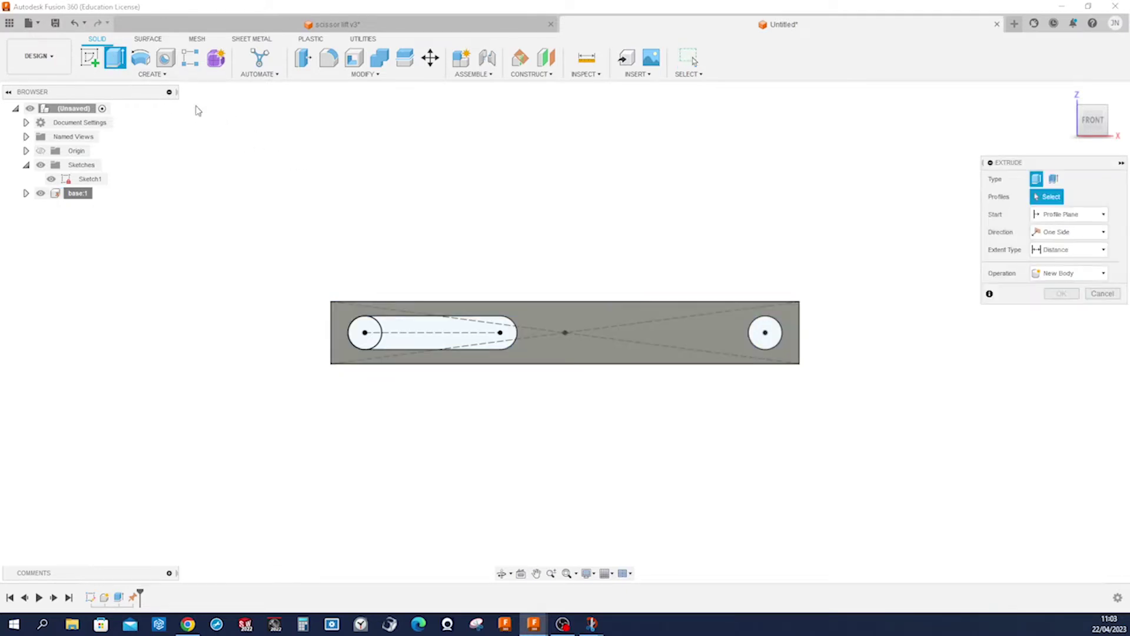
Extrude the right-hand Ø12 circle symmetrically to 104 mm total as a new pin component
click(775, 342)
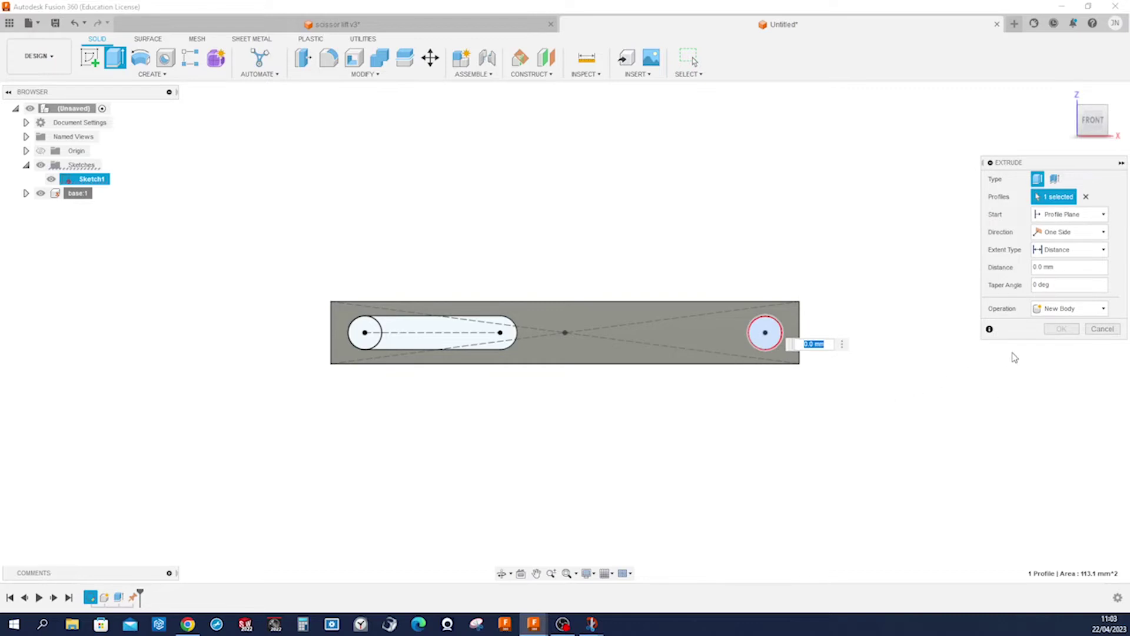
click(1103, 310)
click(1073, 374)
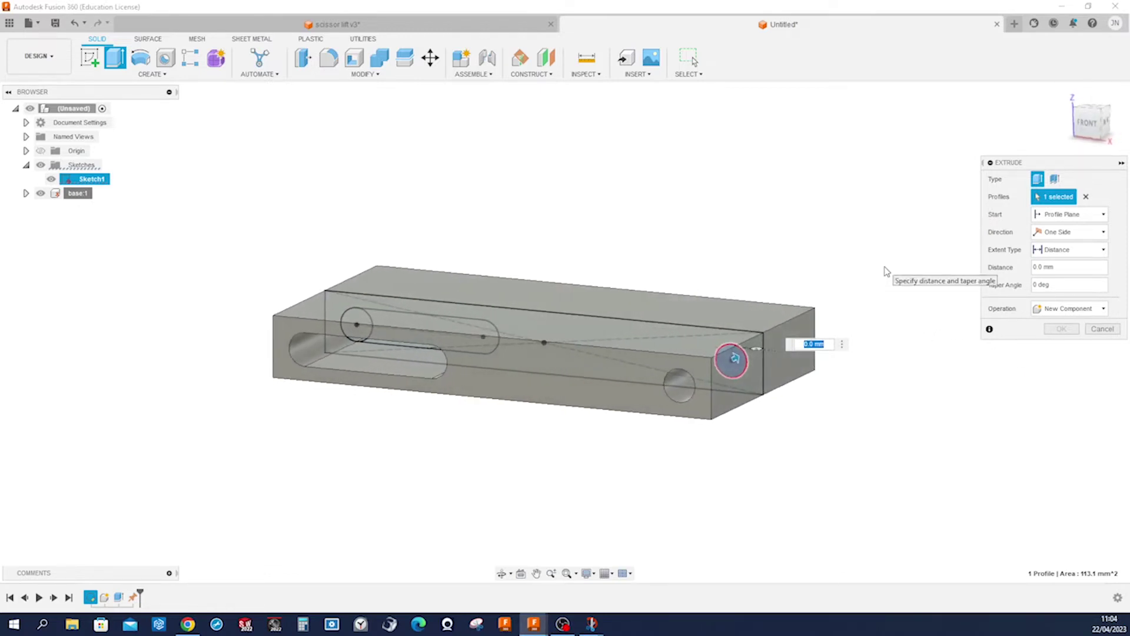
click(1103, 232)
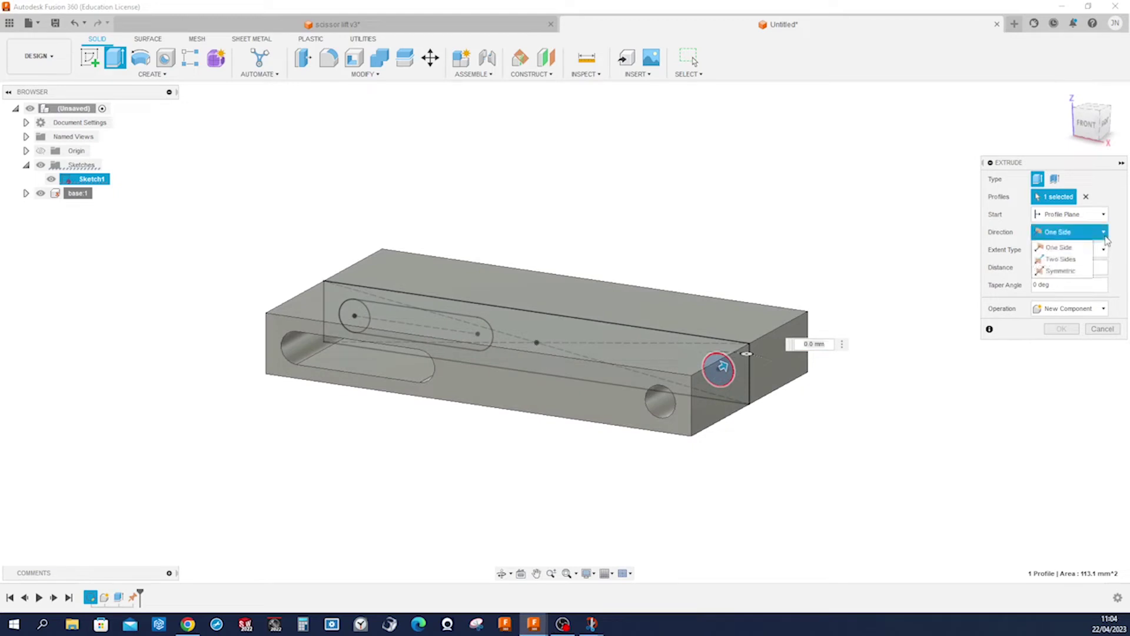
click(1073, 271)
drag(714, 371, 626, 422)
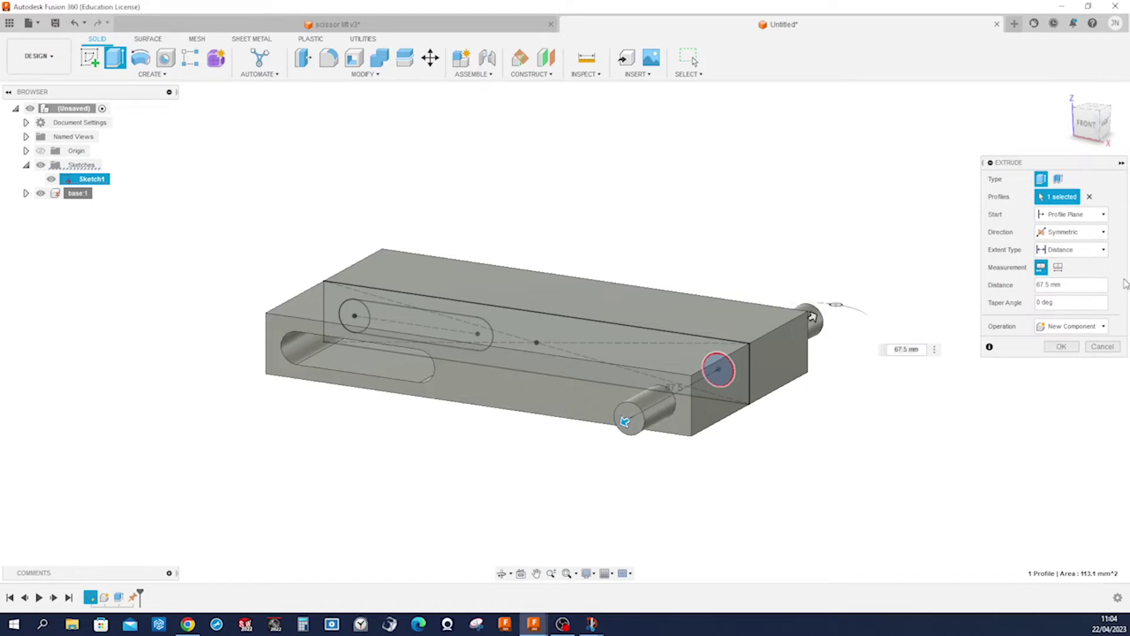
click(1058, 267)
drag(1059, 285, 1026, 289)
text(10)
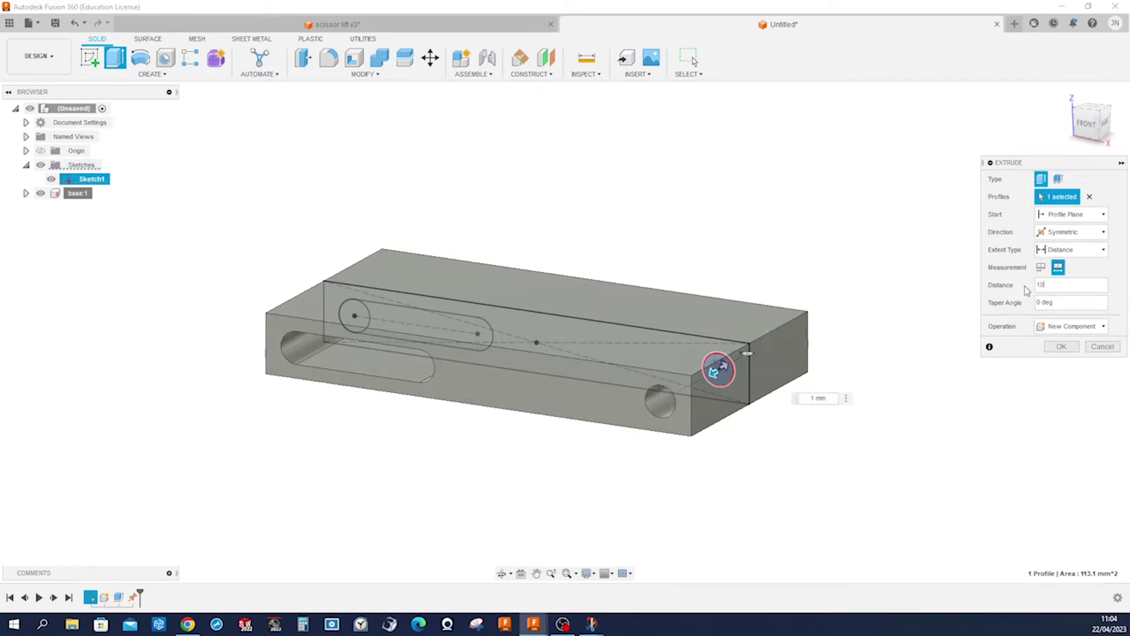
text(4)
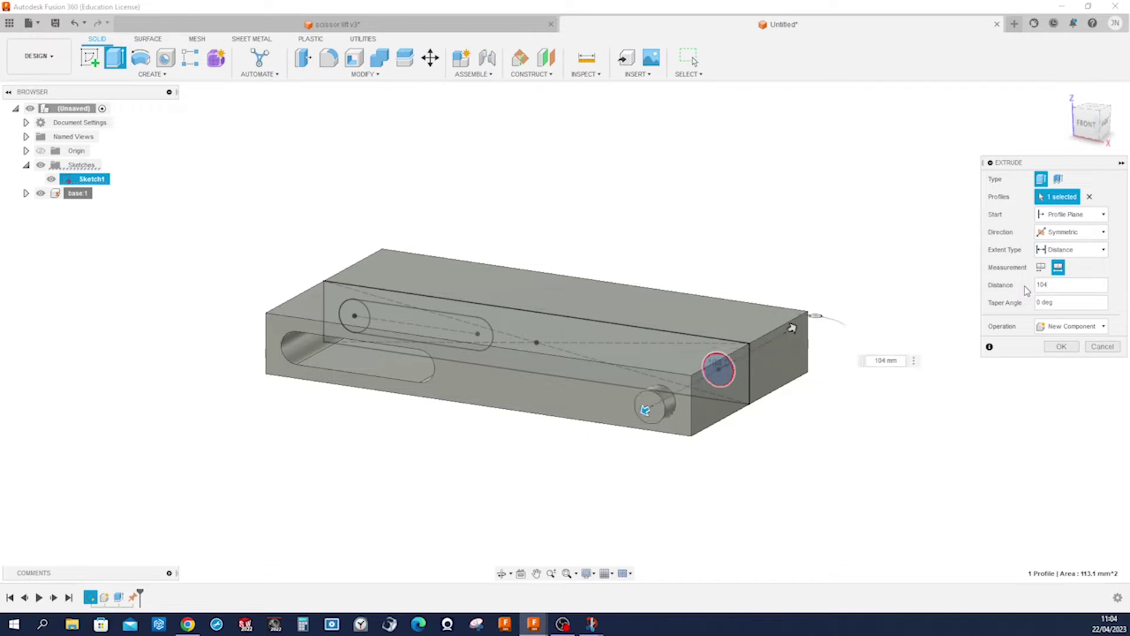
click(1062, 347)
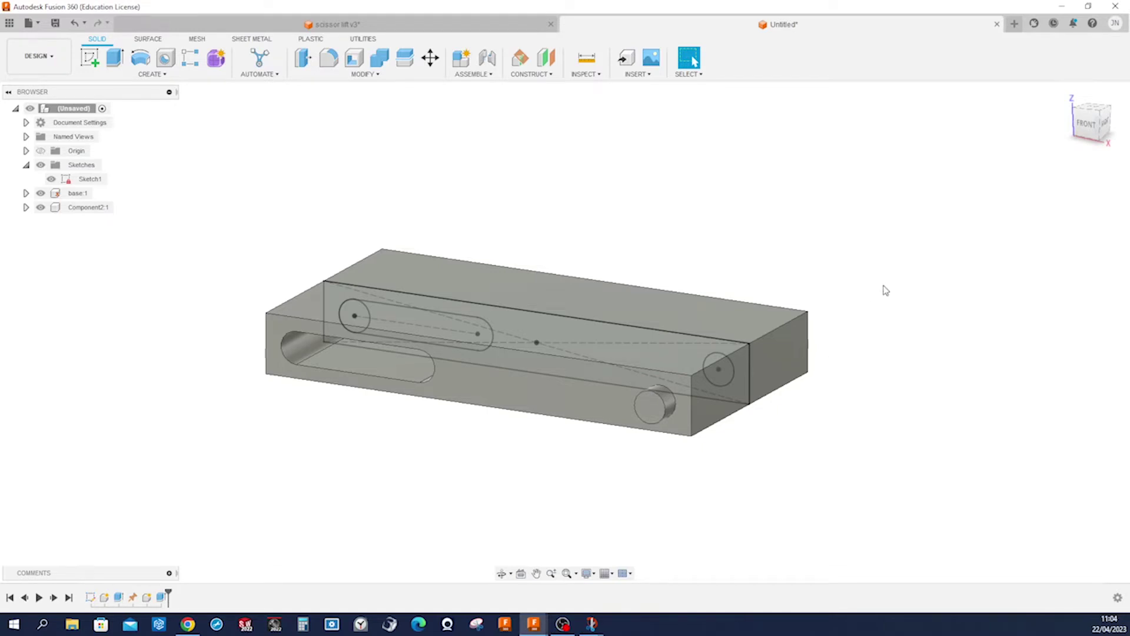
Apply the Paint > Powder Coat - Rough (Yellow) appearance to the pin
key(a)
click(957, 366)
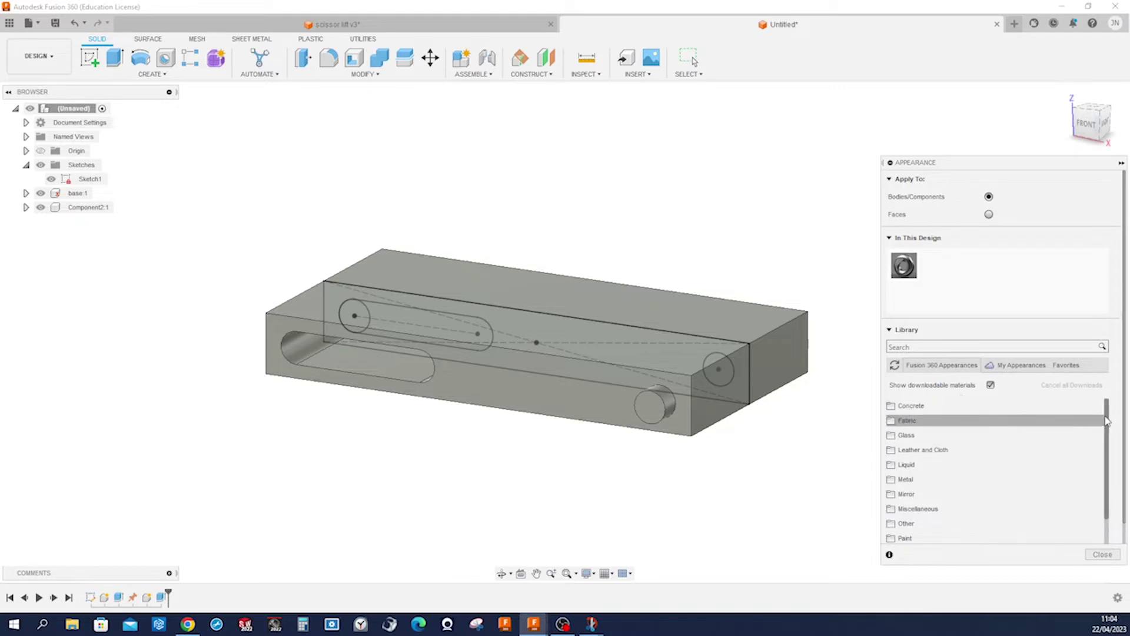
scroll(1106, 449, down, 3)
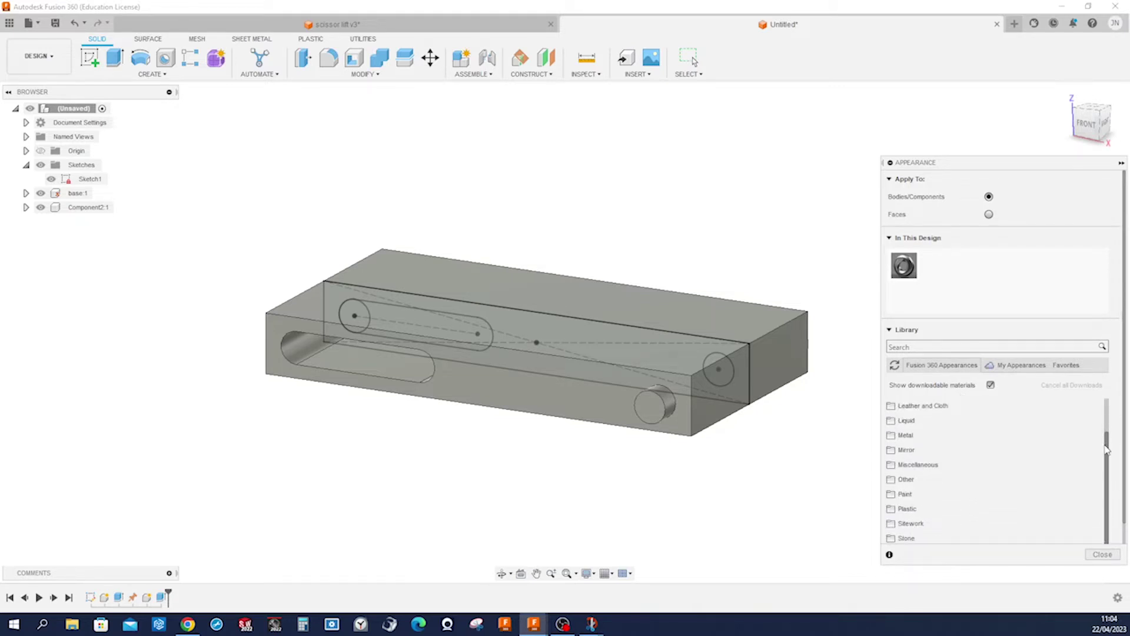
click(944, 498)
scroll(960, 501, down, 3)
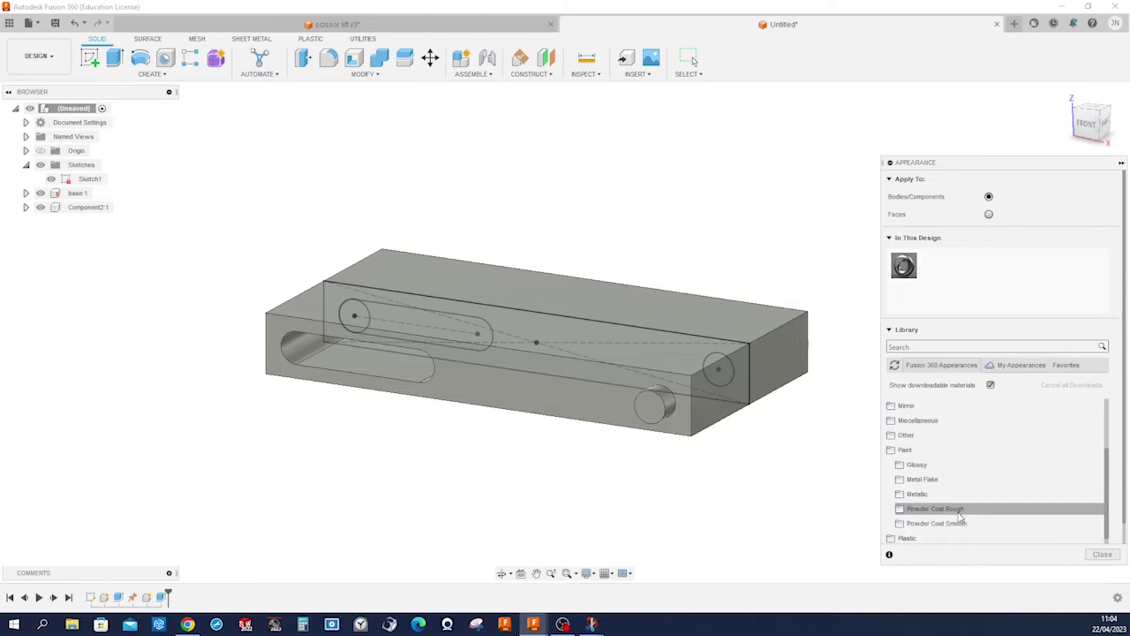
click(960, 511)
scroll(985, 516, down, 5)
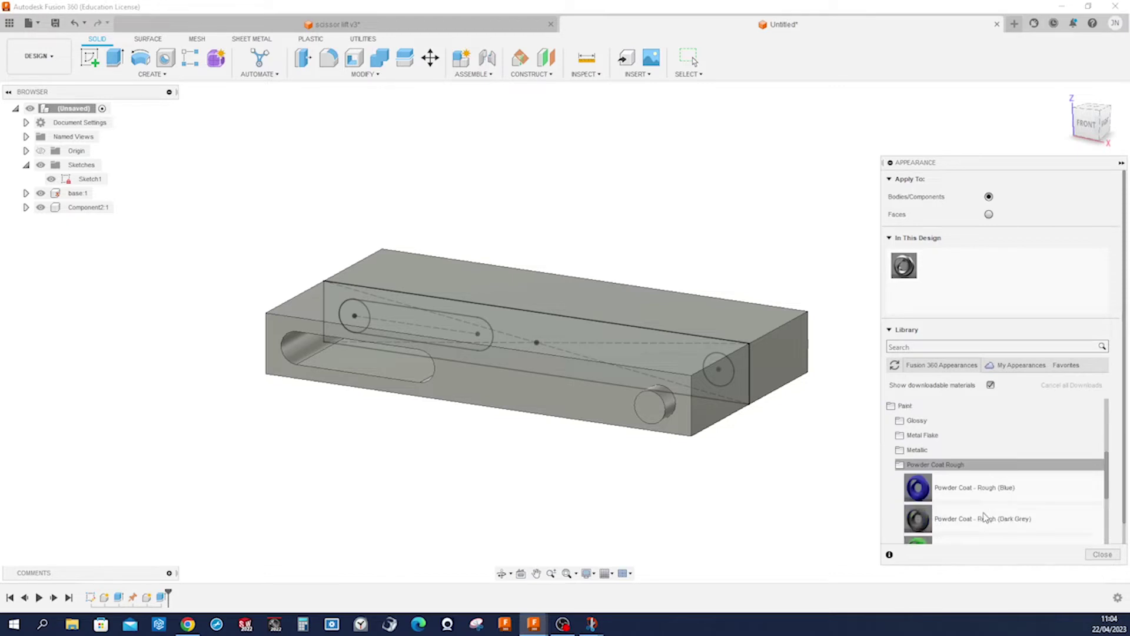
scroll(985, 517, down, 3)
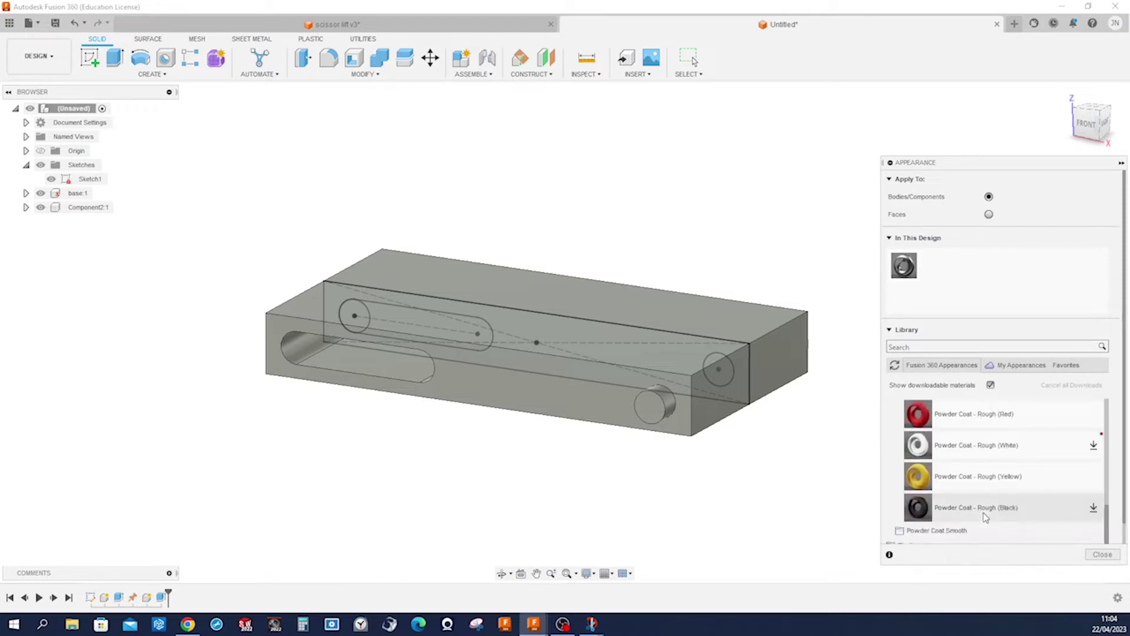
click(927, 482)
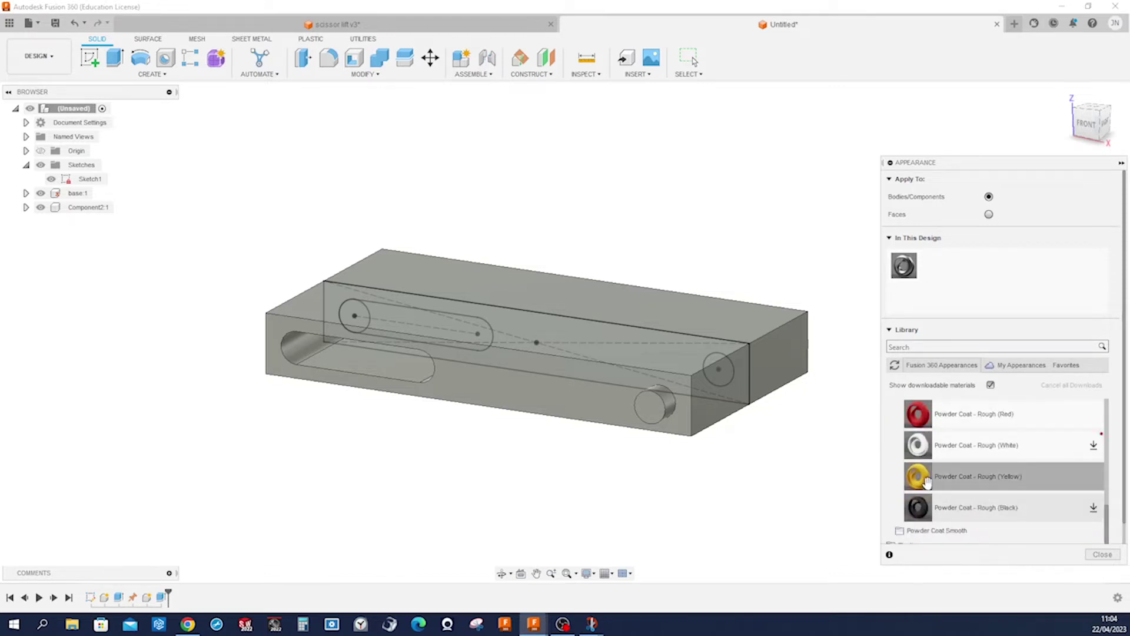
drag(927, 482, 658, 409)
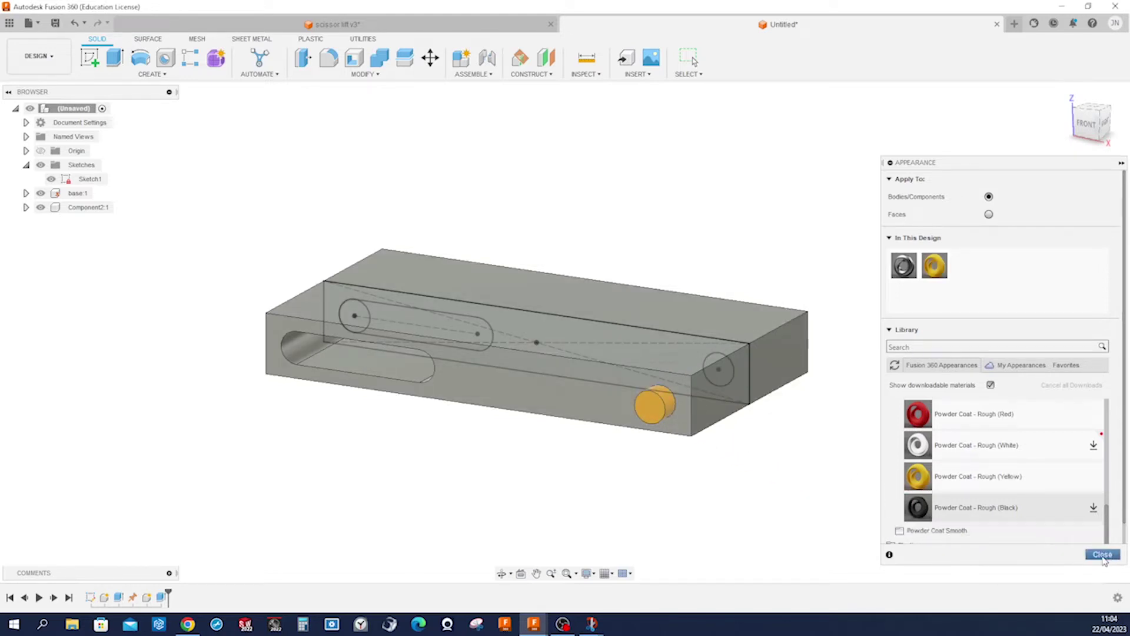
click(1101, 555)
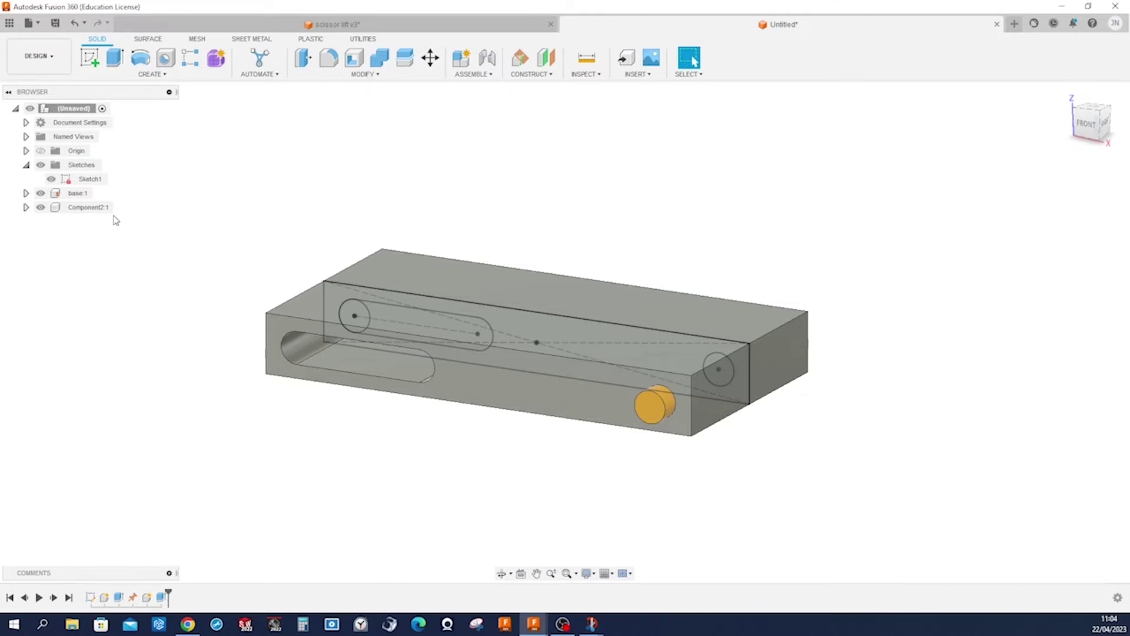
Rename Component2:1 in the browser to 'pin'
right_click(94, 213)
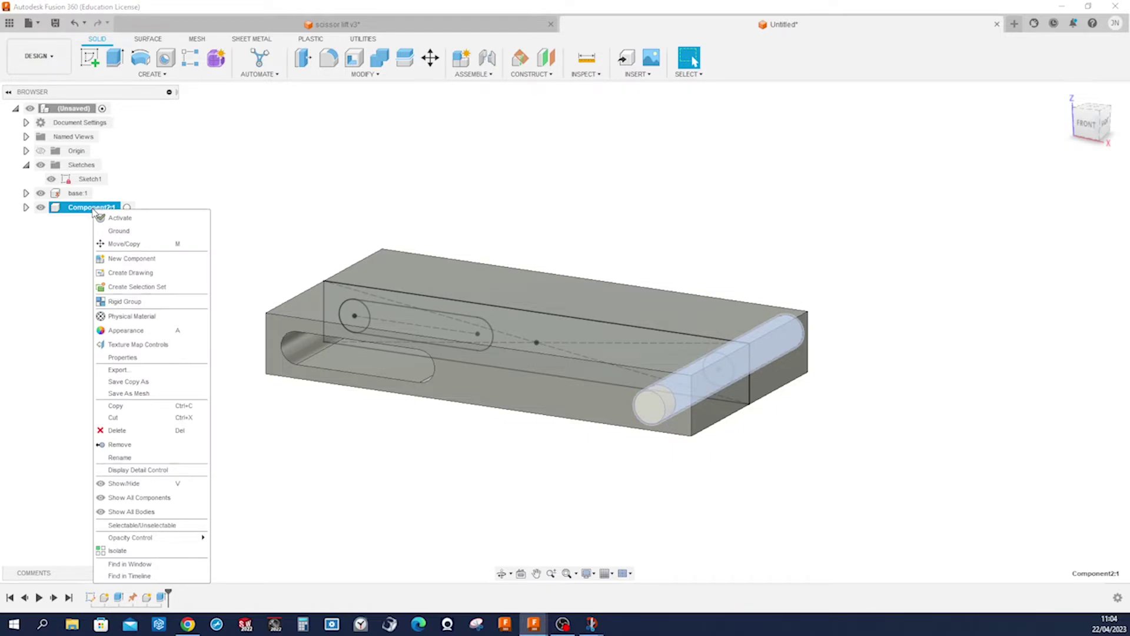
click(153, 458)
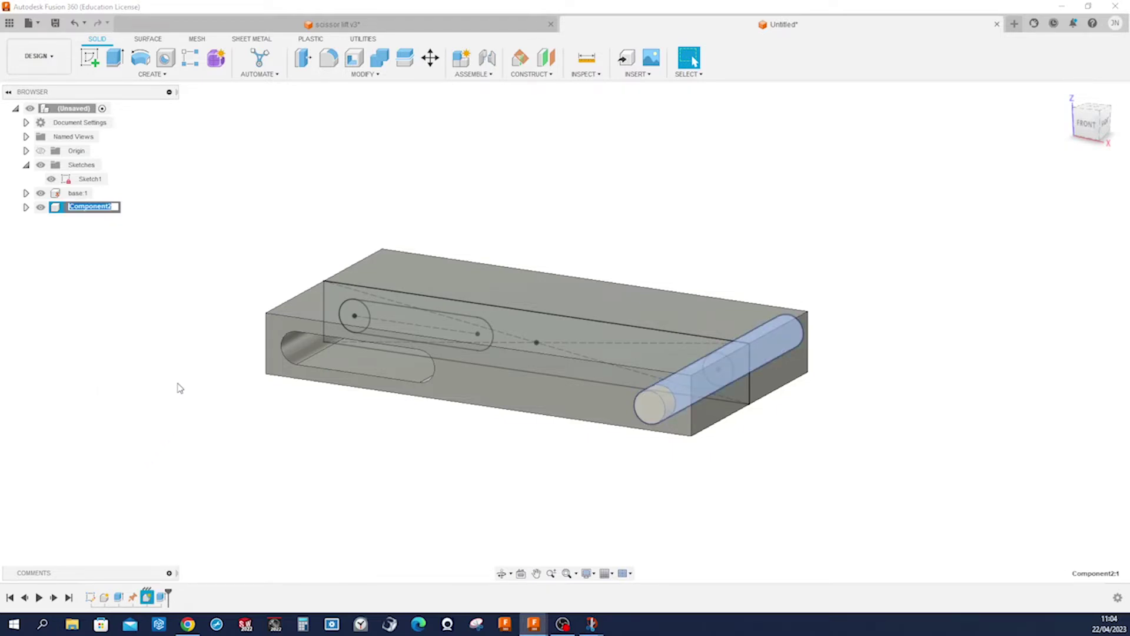
text(pin)
key(Return)
click(203, 312)
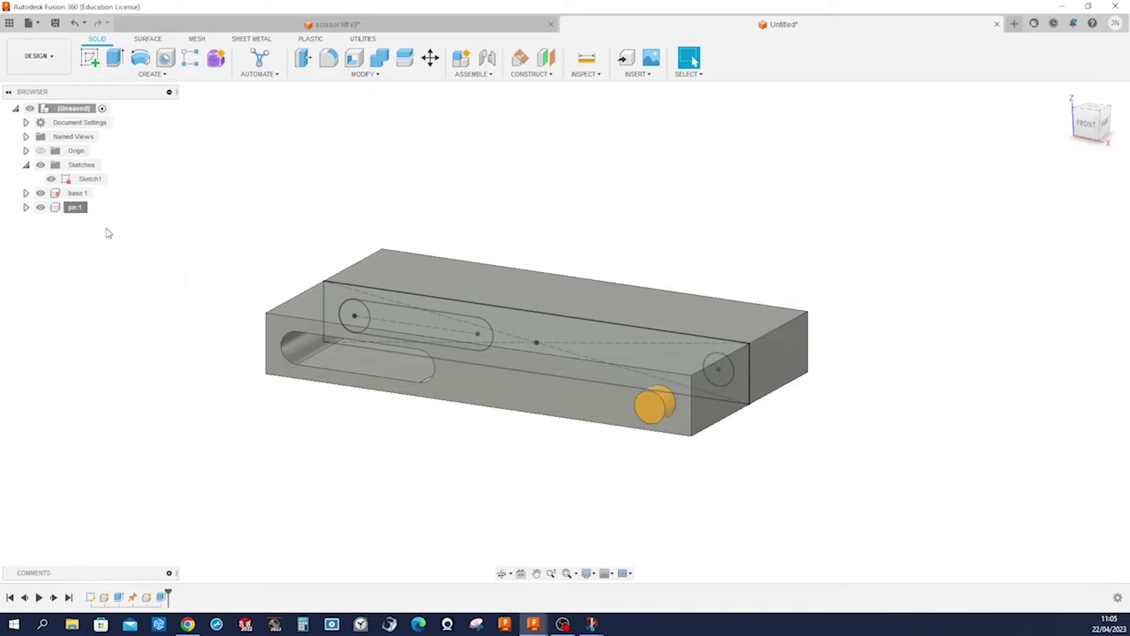
Ground pin:1 so it stays fixed in place
right_click(57, 208)
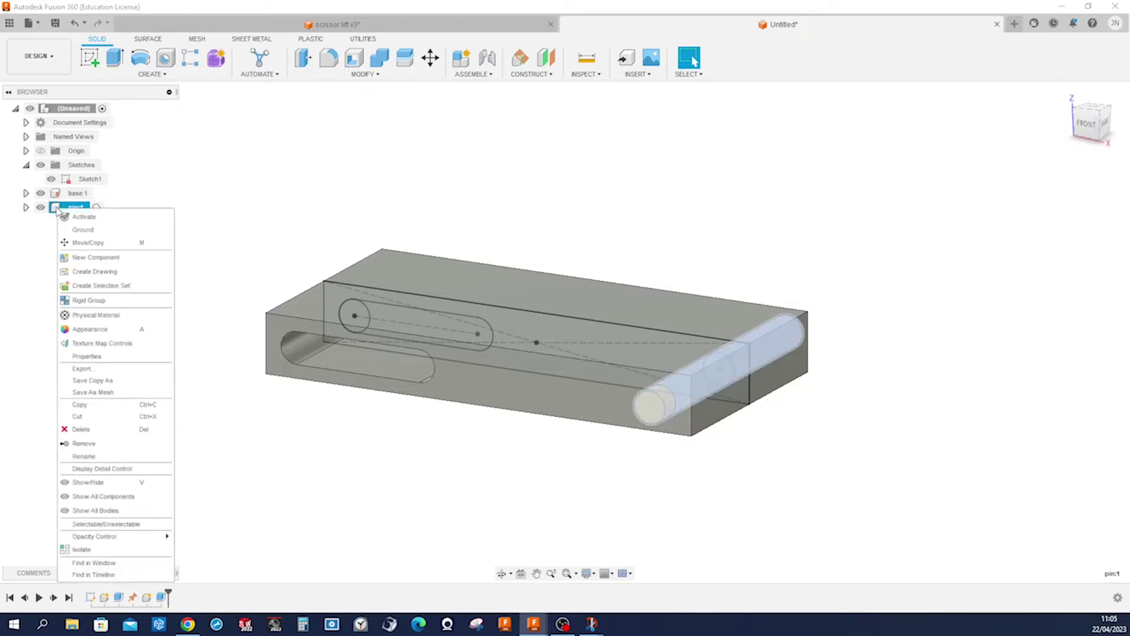
click(76, 231)
click(178, 225)
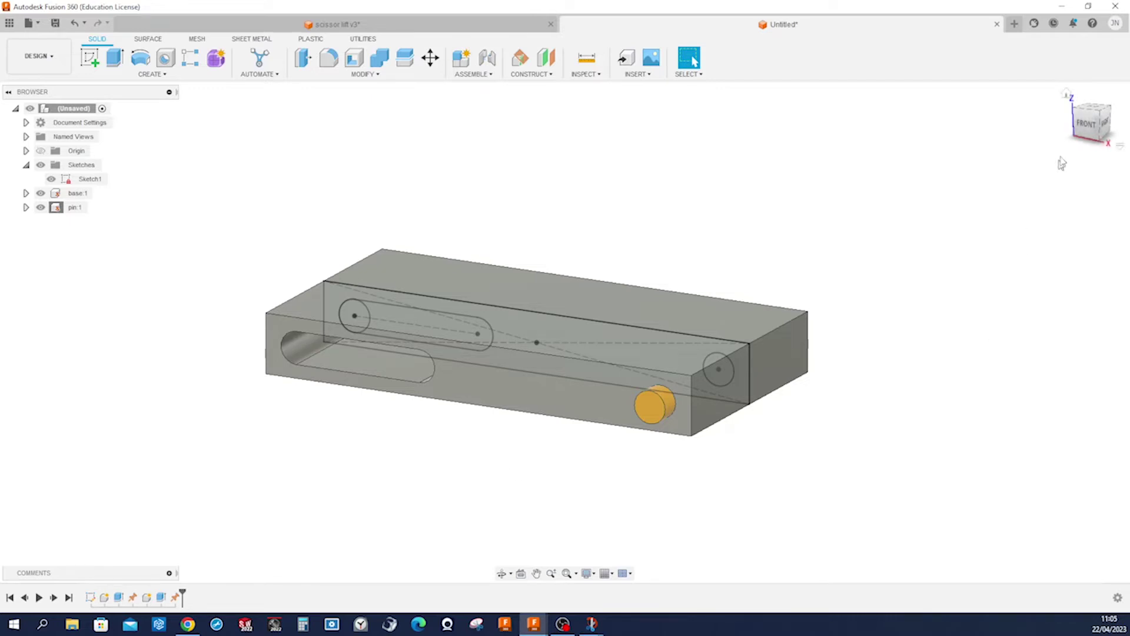
From the front view, extrude the left slot-end circle symmetrically to a 104 mm whole length as a new component
click(1087, 125)
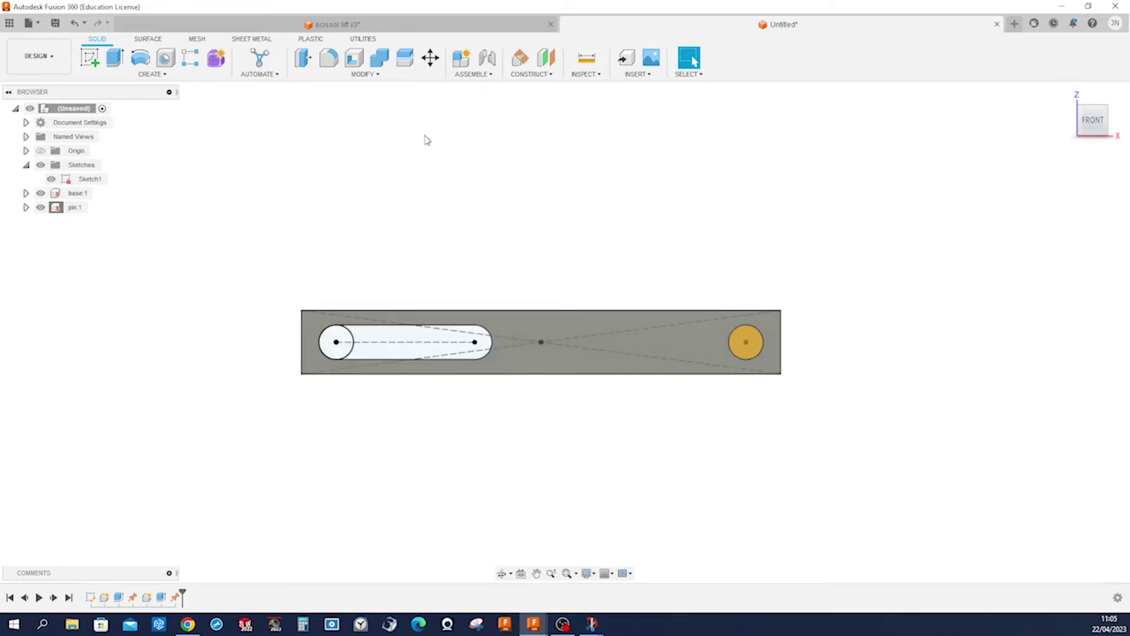
click(116, 61)
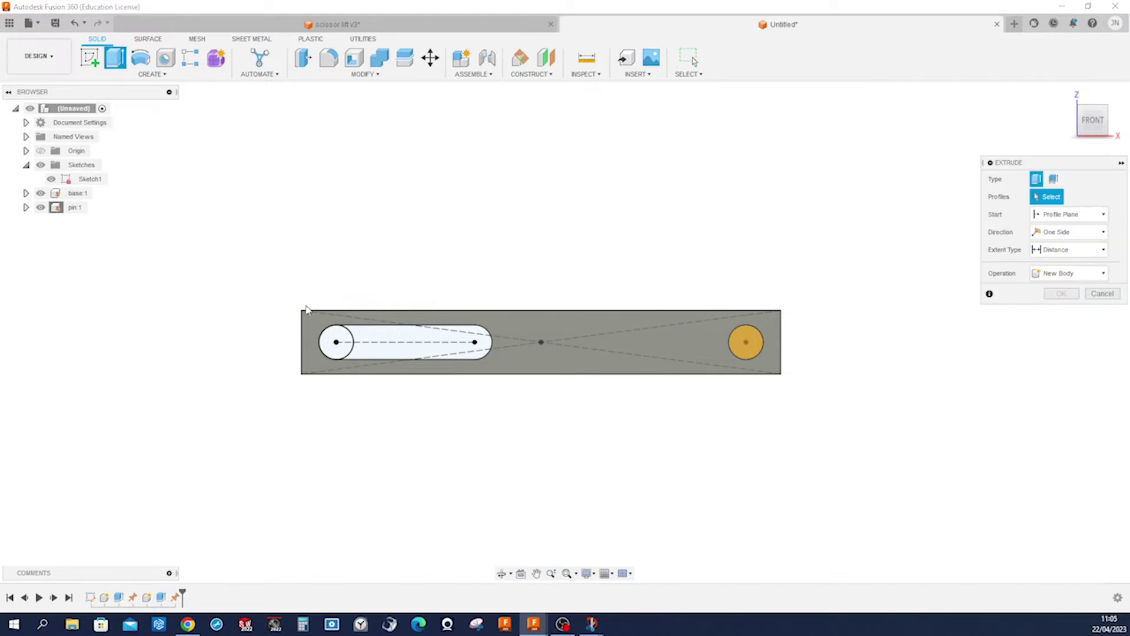
click(340, 350)
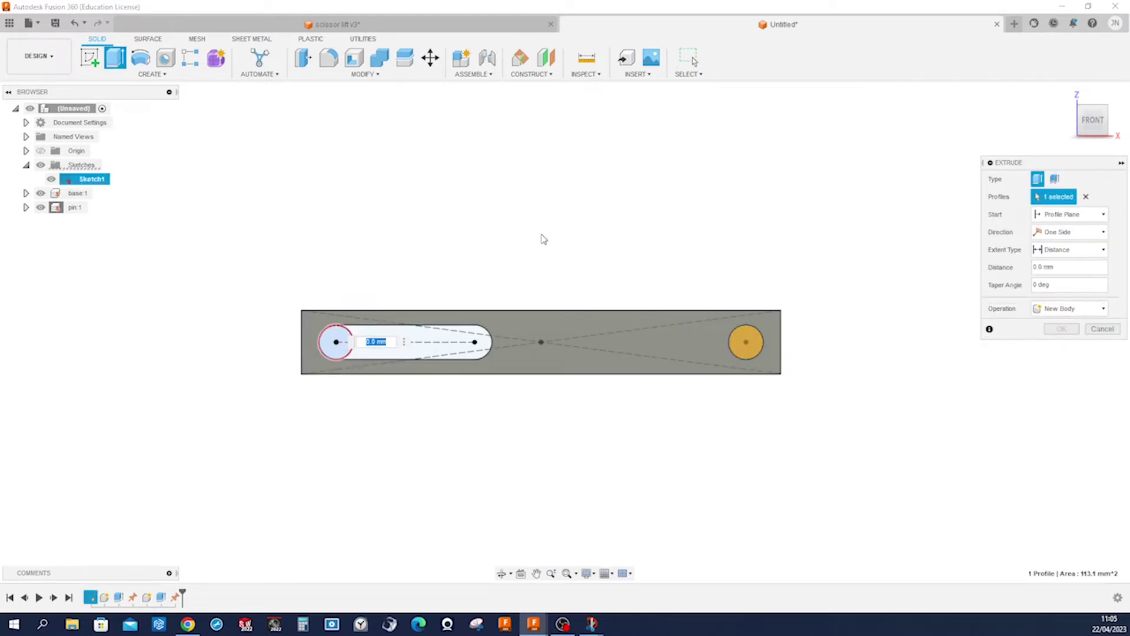
click(1104, 312)
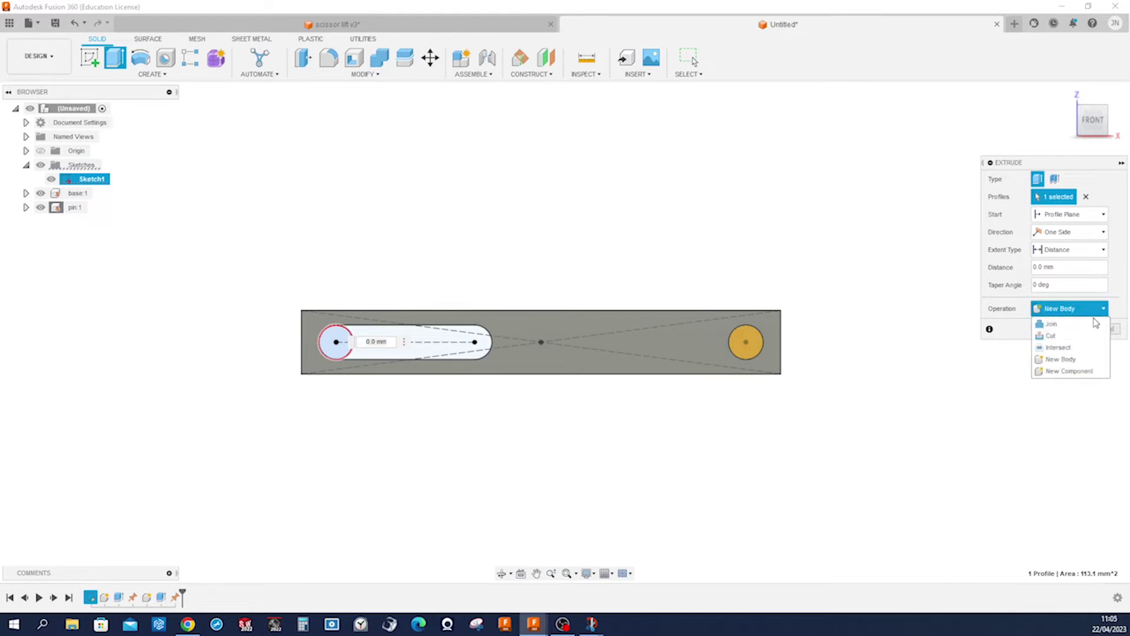
click(1068, 371)
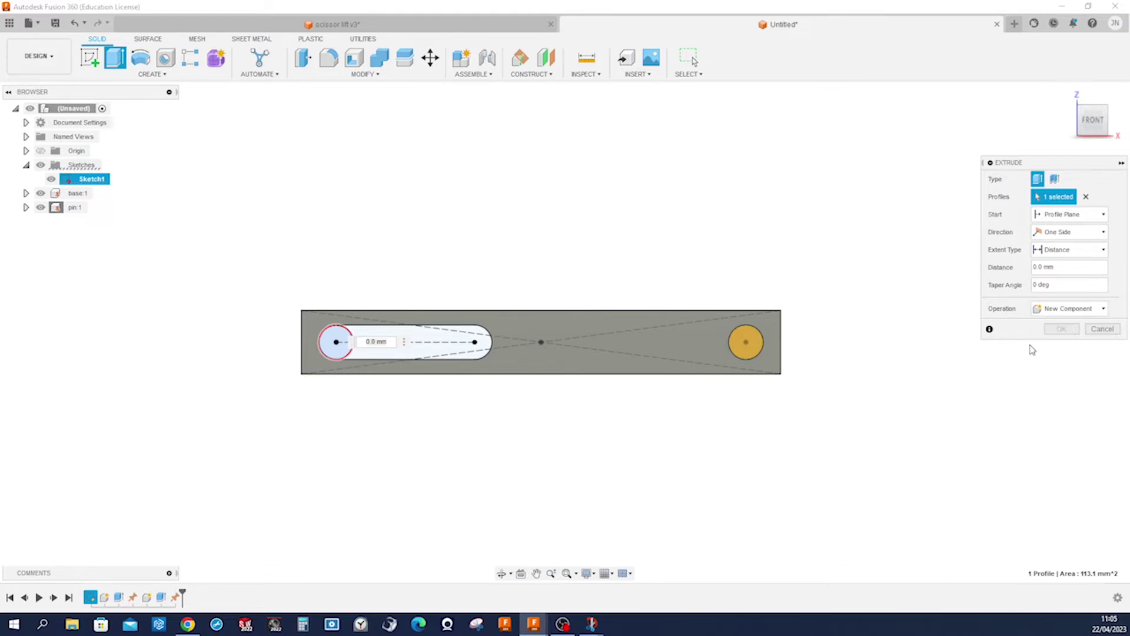
click(1105, 234)
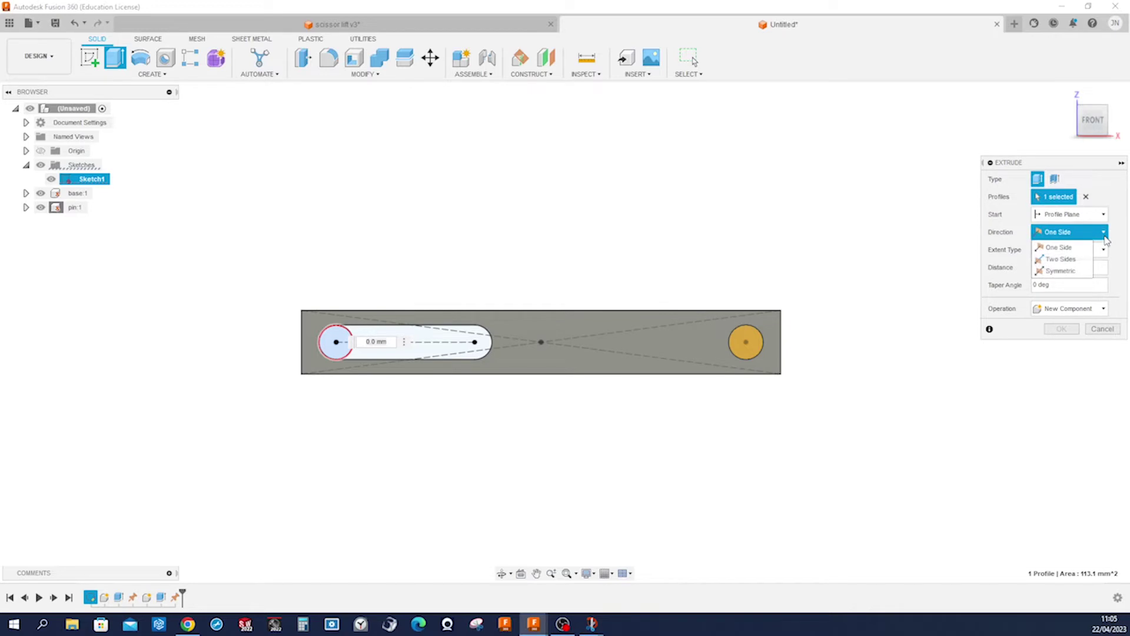
click(1060, 271)
click(1058, 268)
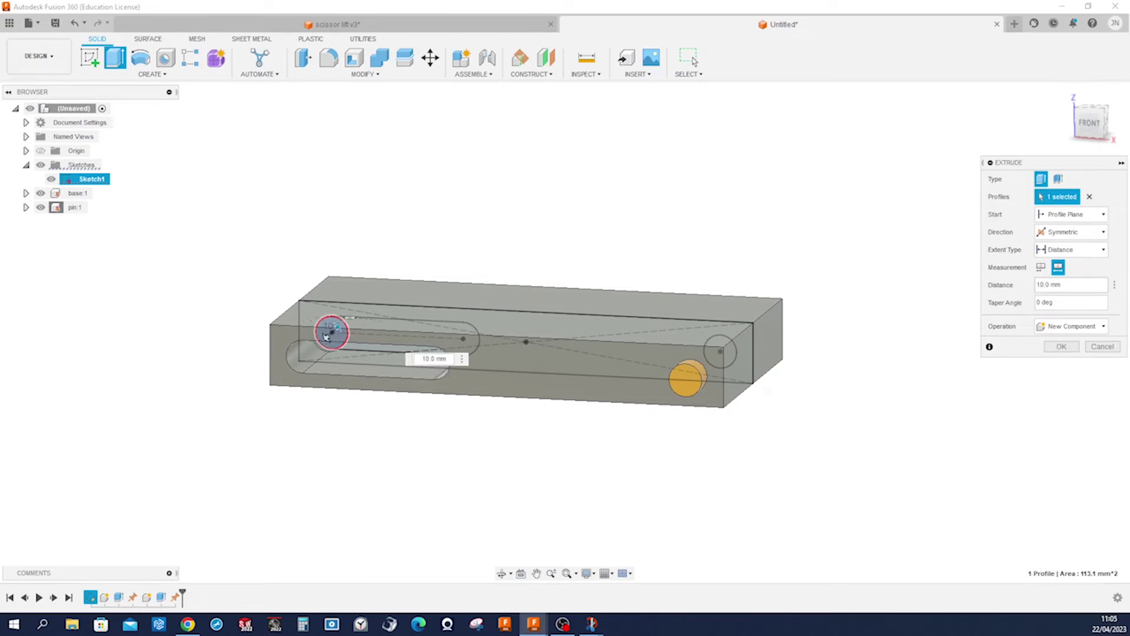
click(1063, 346)
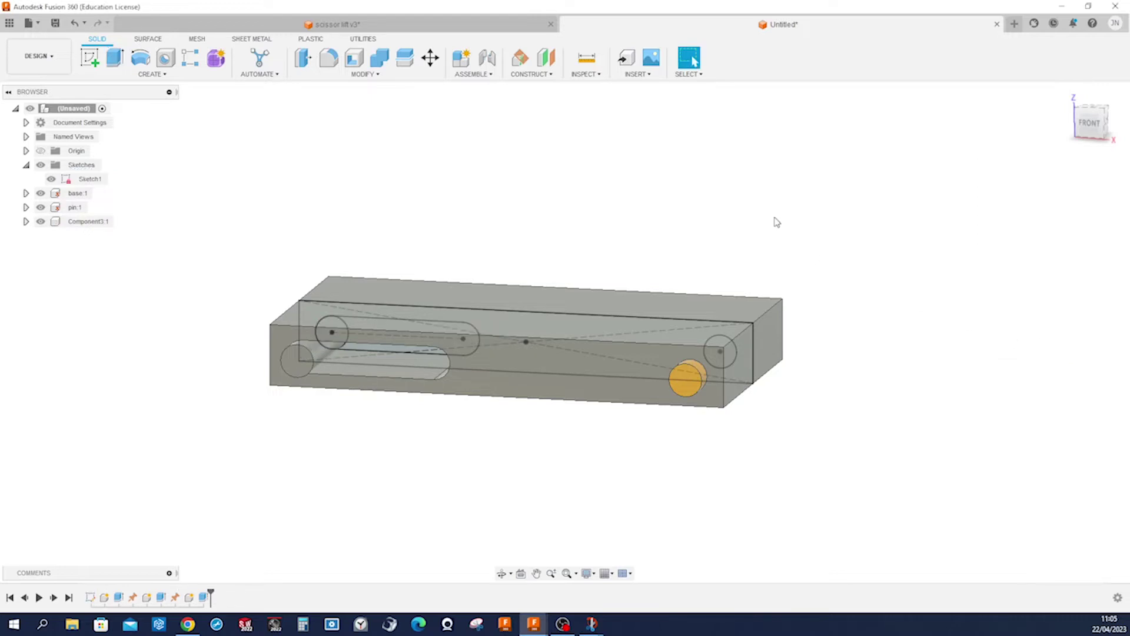
Apply the yellow rough powder coat to the left pin and drag it clear of the base block
scroll(705, 251, up, 2)
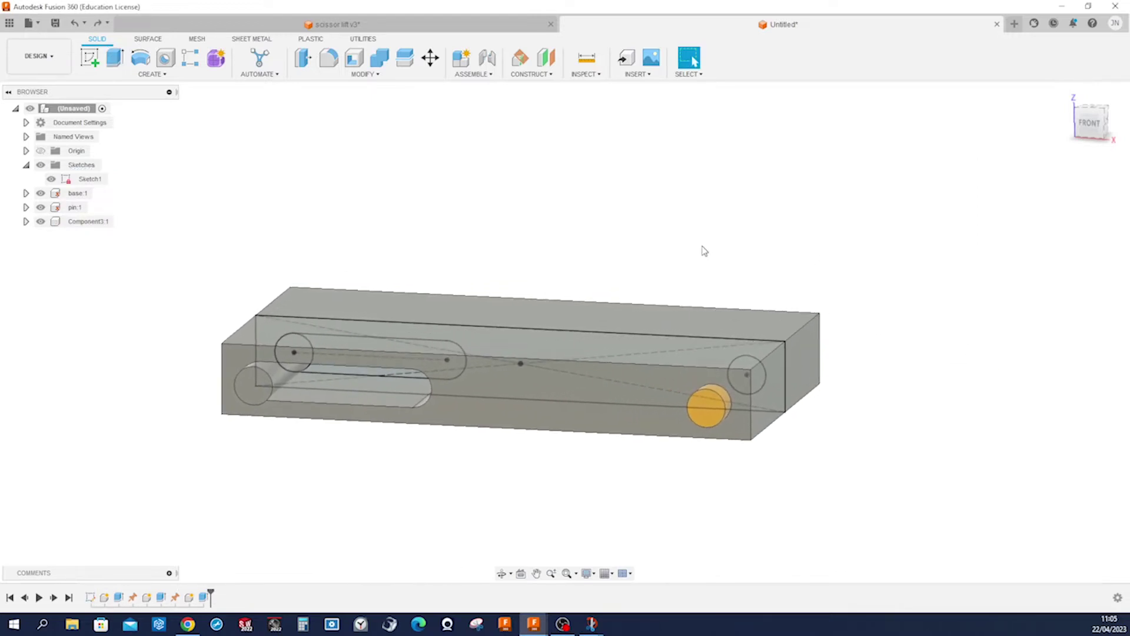
key(a)
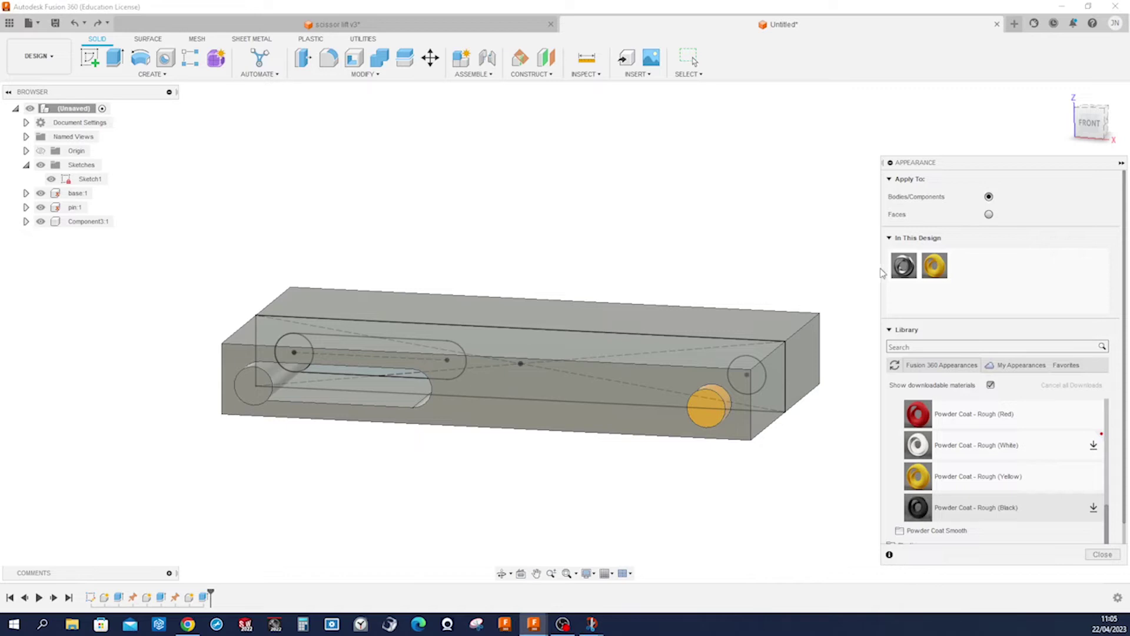
drag(935, 264, 252, 385)
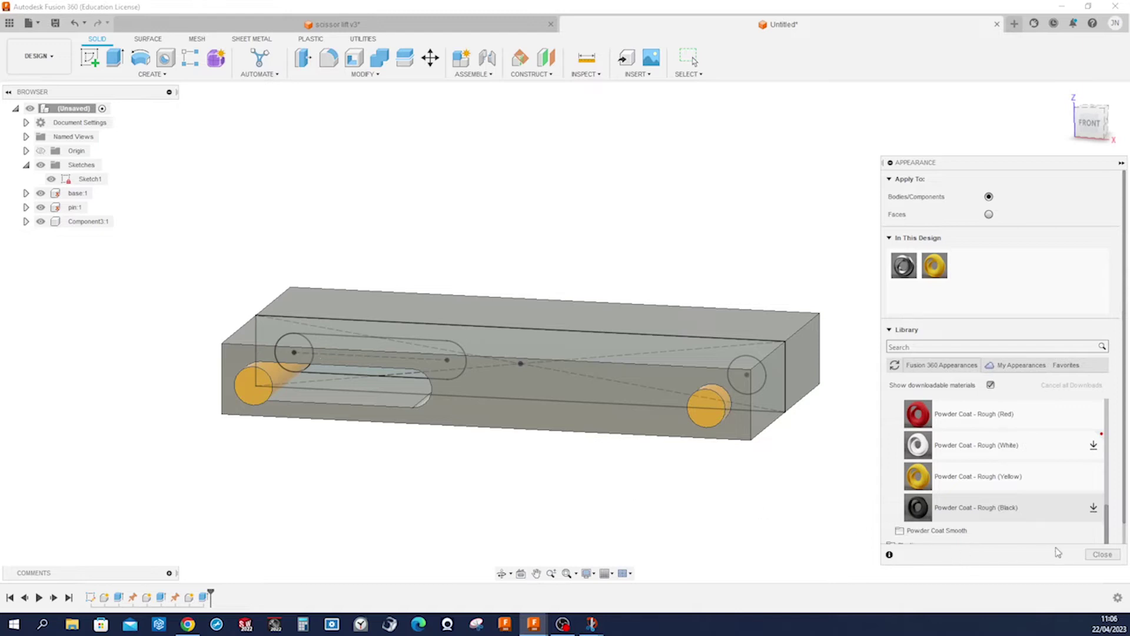
click(1102, 555)
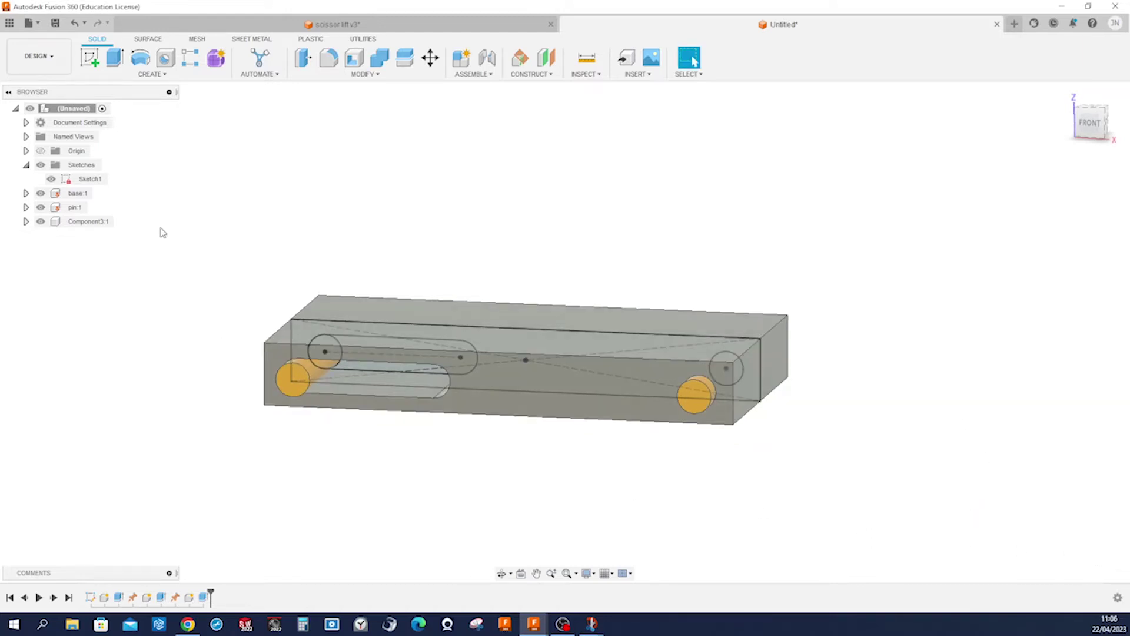
drag(293, 380, 186, 266)
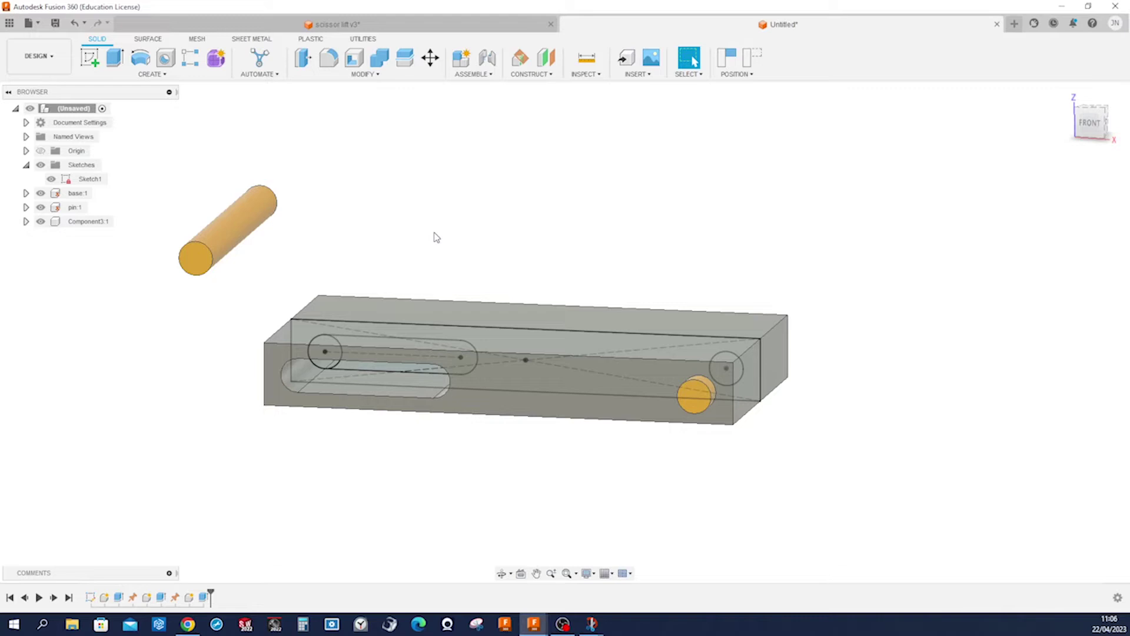
Start a new joint and set its motion type to Pin-Slot
key(j)
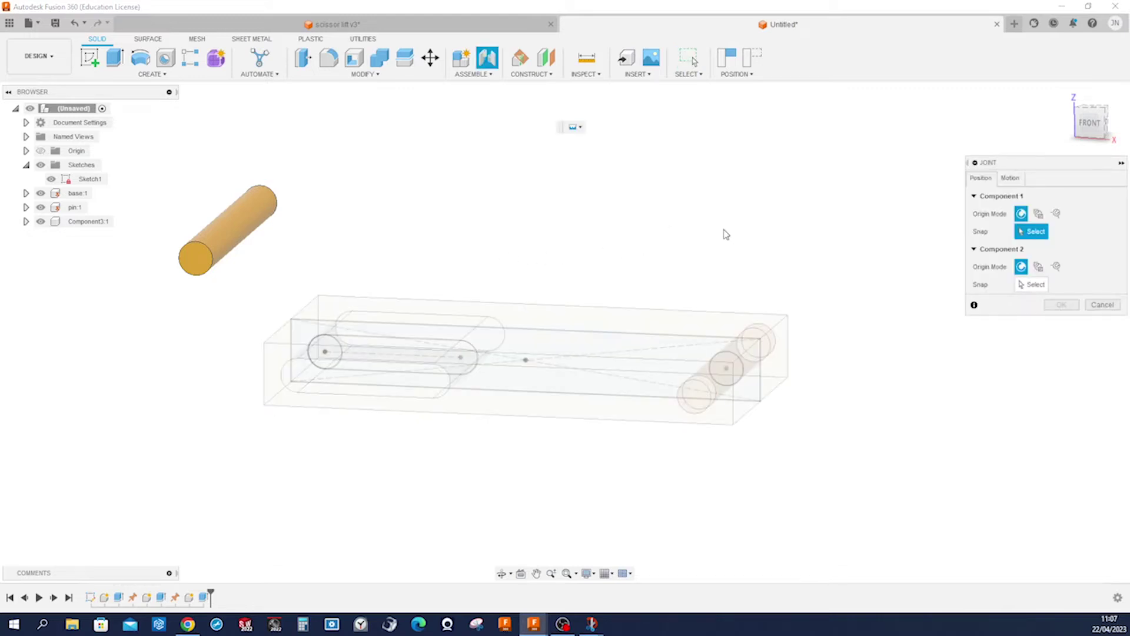
click(1010, 179)
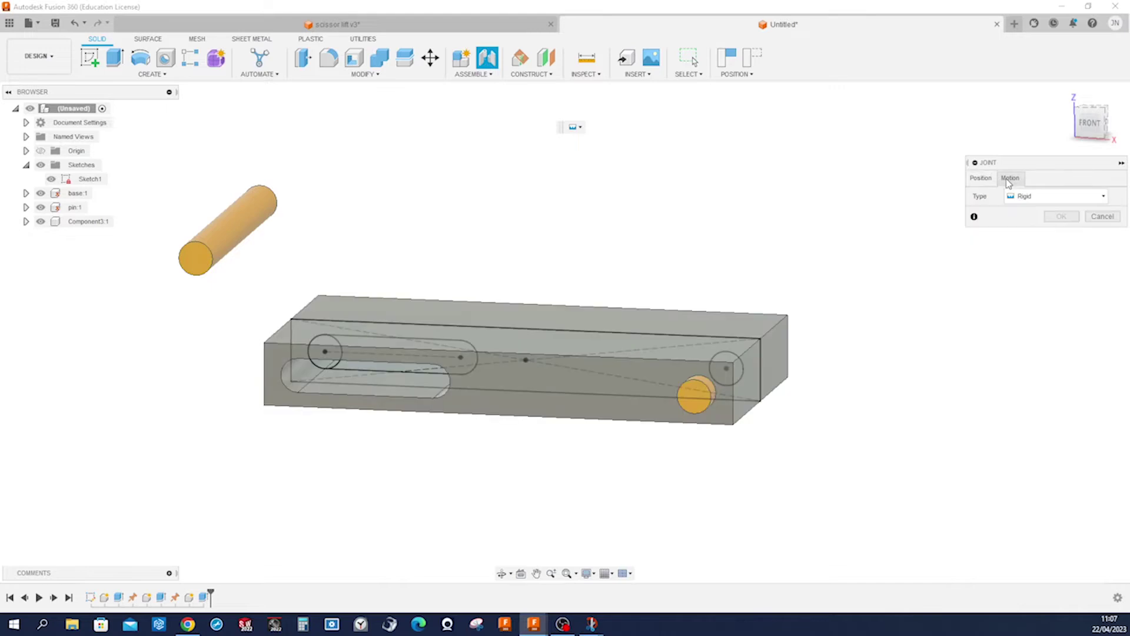
click(1102, 197)
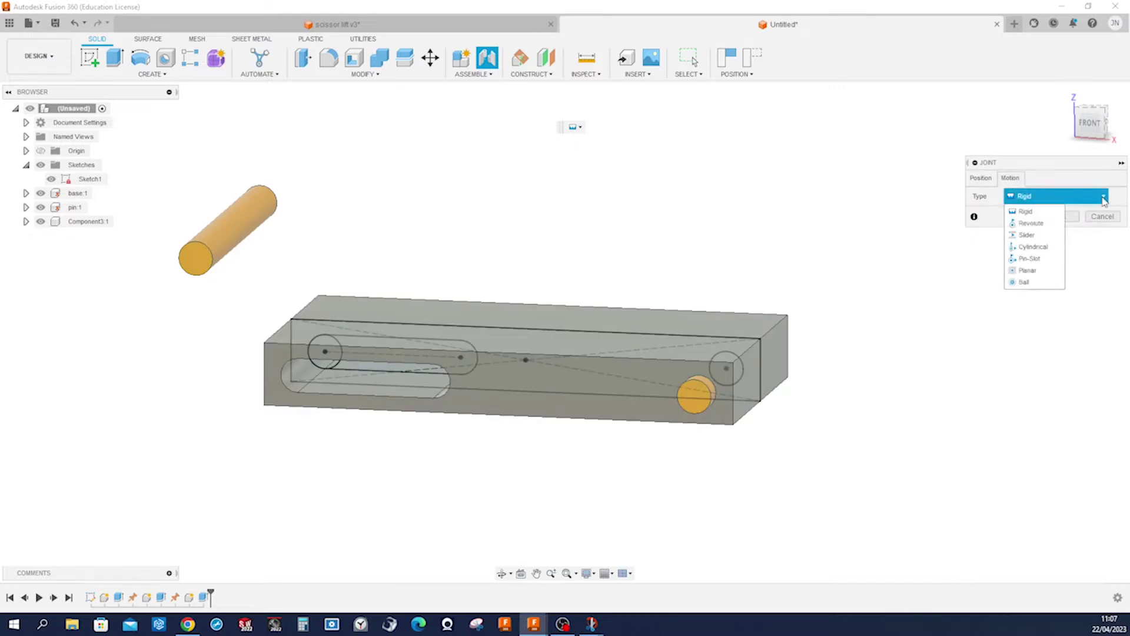
click(1035, 260)
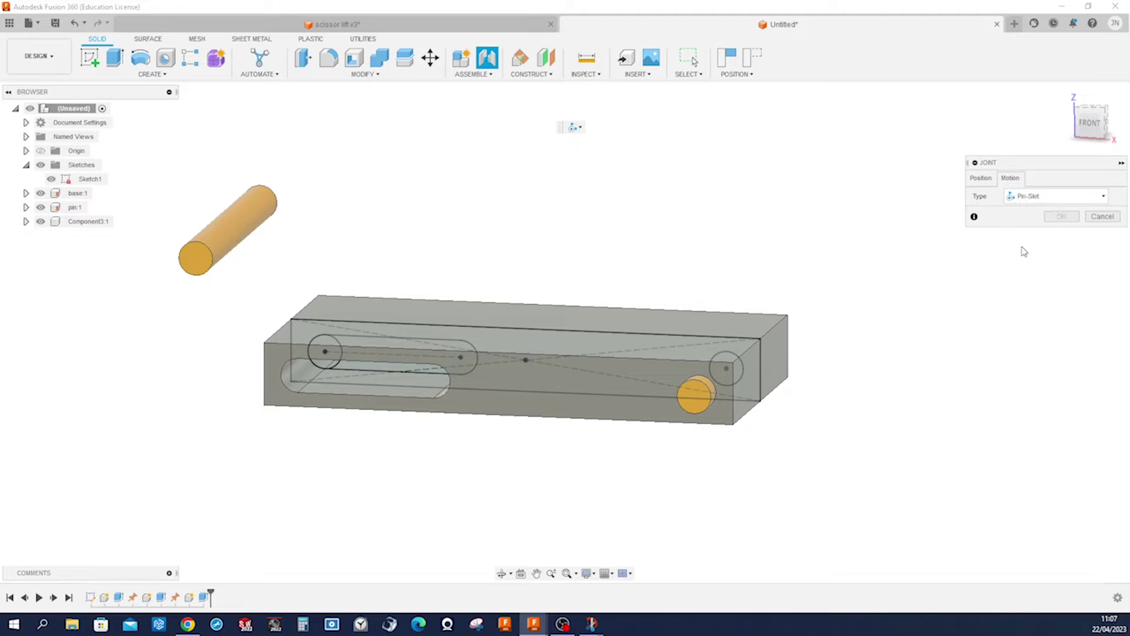
click(981, 178)
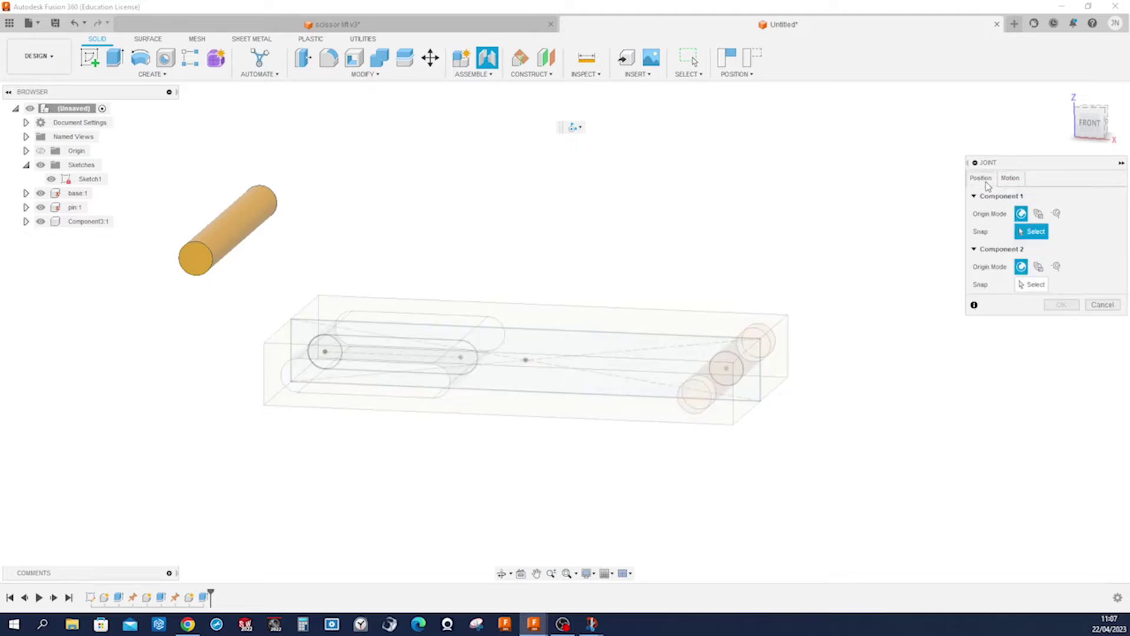
Snap the pin end to the slot's left circle and limit the slide from 0 to 48 mm
click(229, 234)
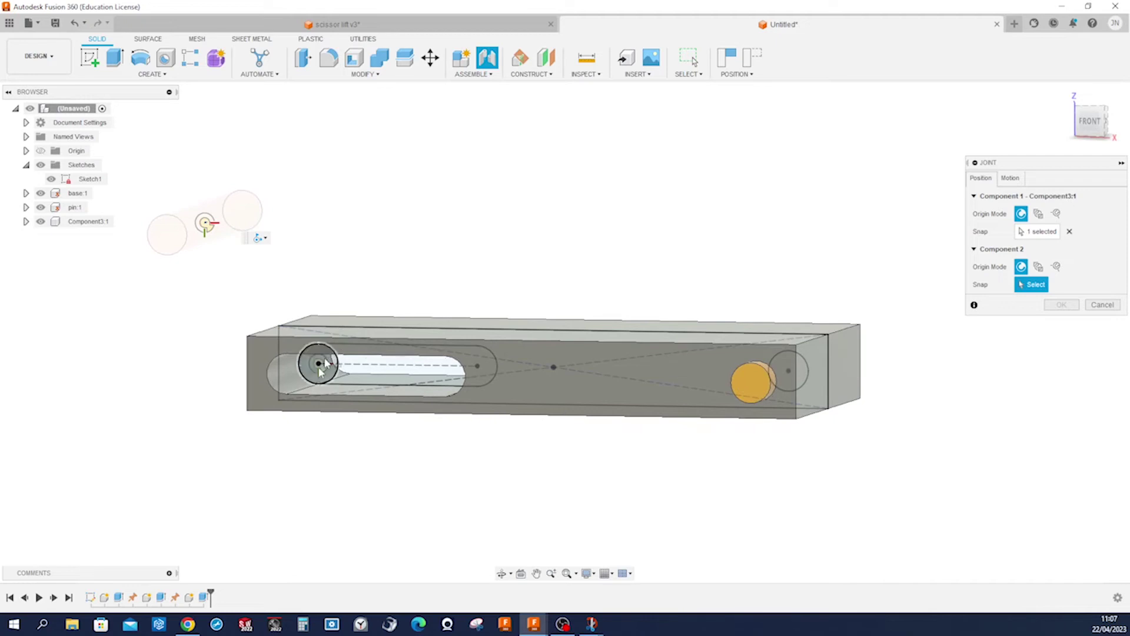
click(319, 366)
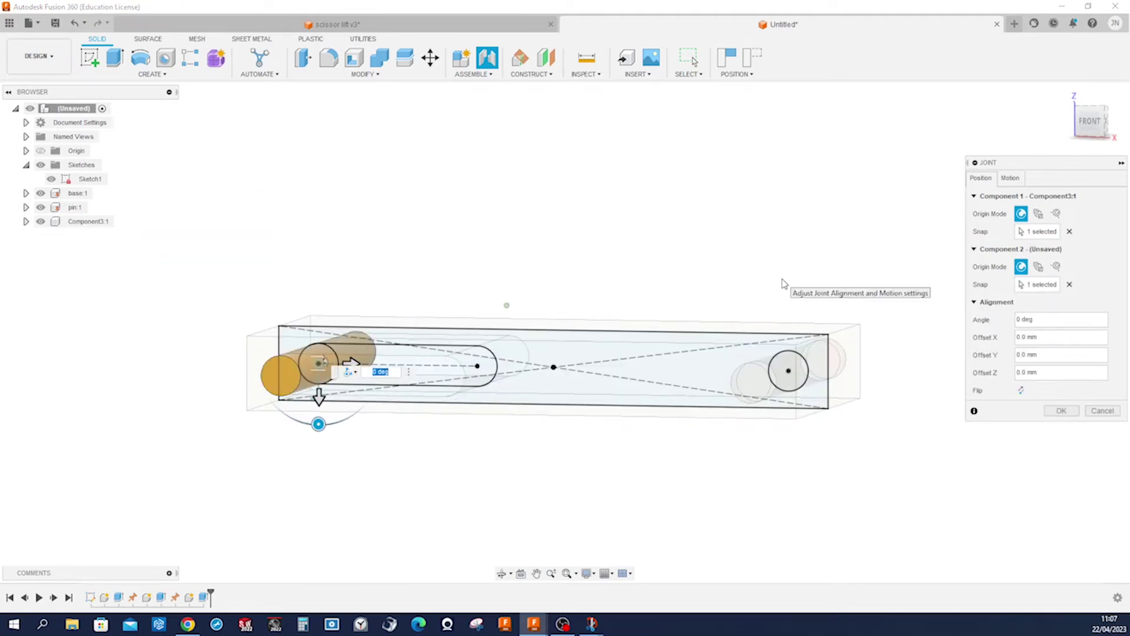
click(1011, 179)
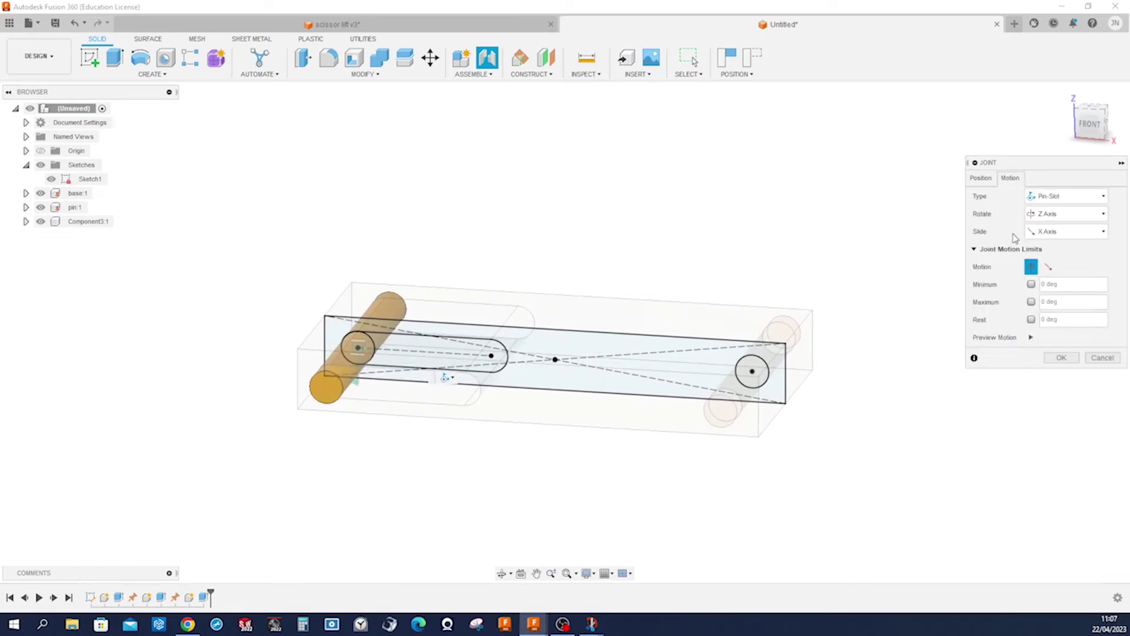
click(1049, 268)
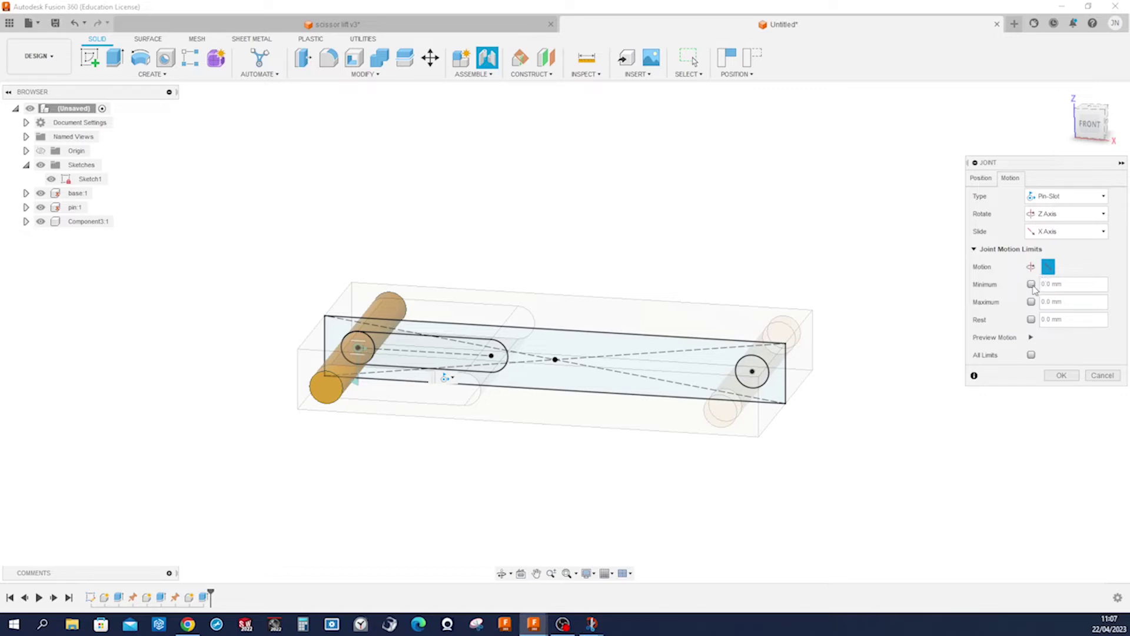
click(1032, 285)
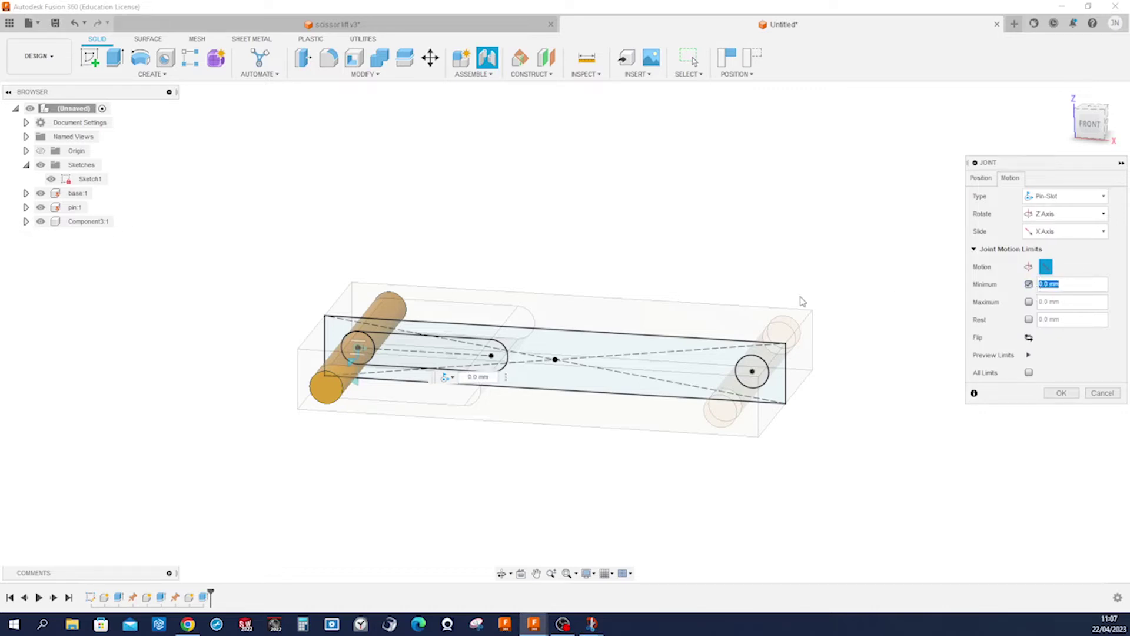
click(1030, 304)
click(1044, 303)
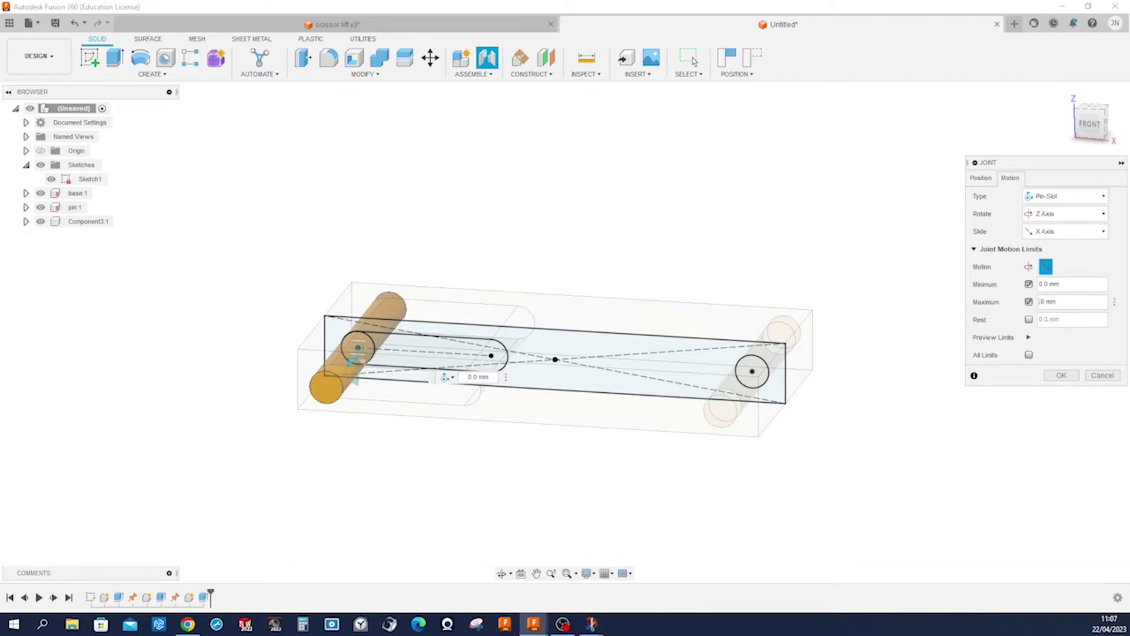
text(48.)
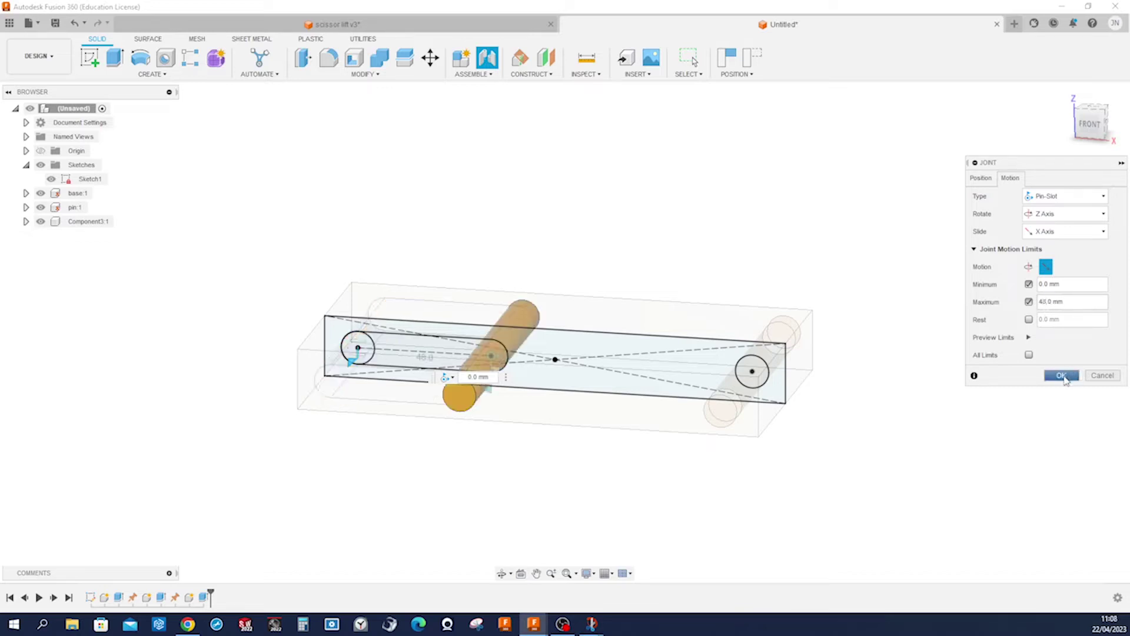
click(1061, 376)
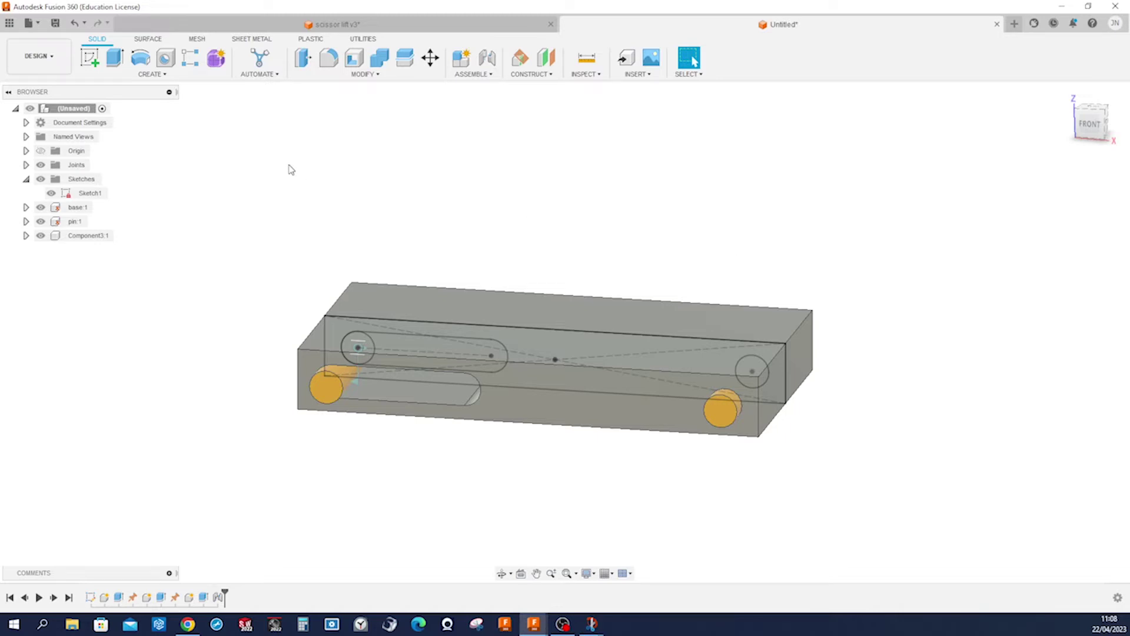
Hide Sketch1 and animate the Pin-Slot 1 joint, then stop the animation
click(51, 193)
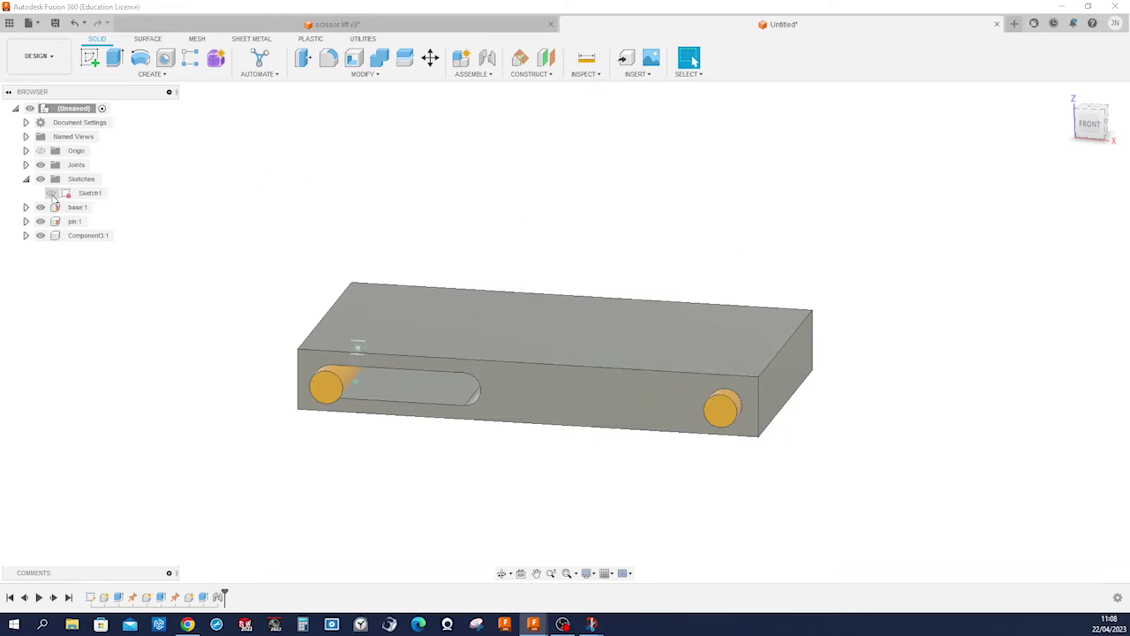
click(26, 165)
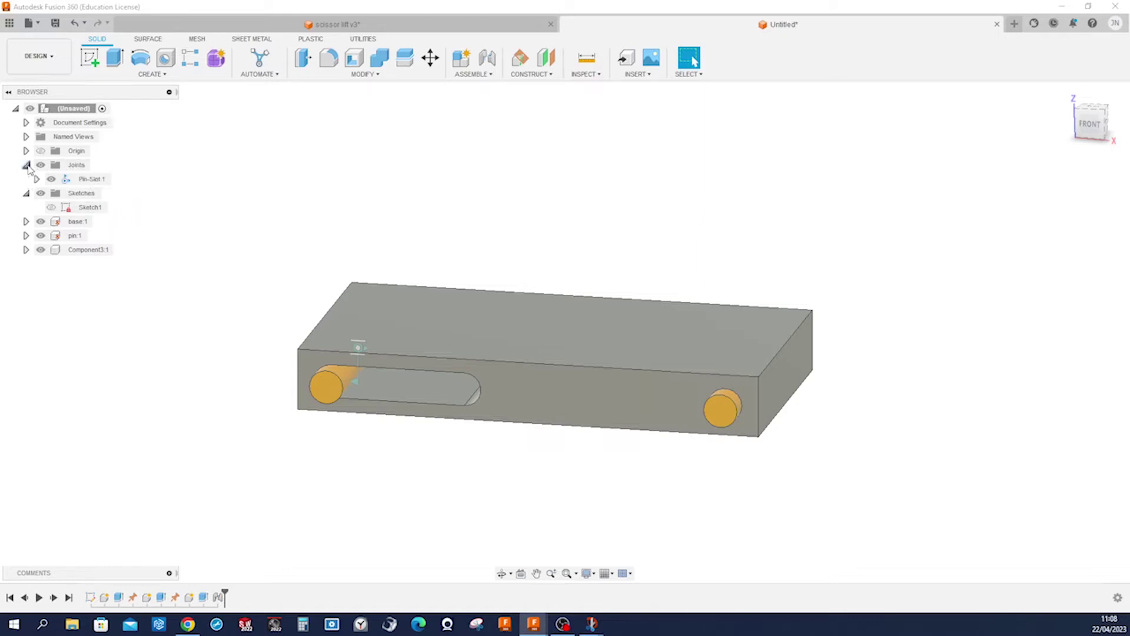
right_click(84, 185)
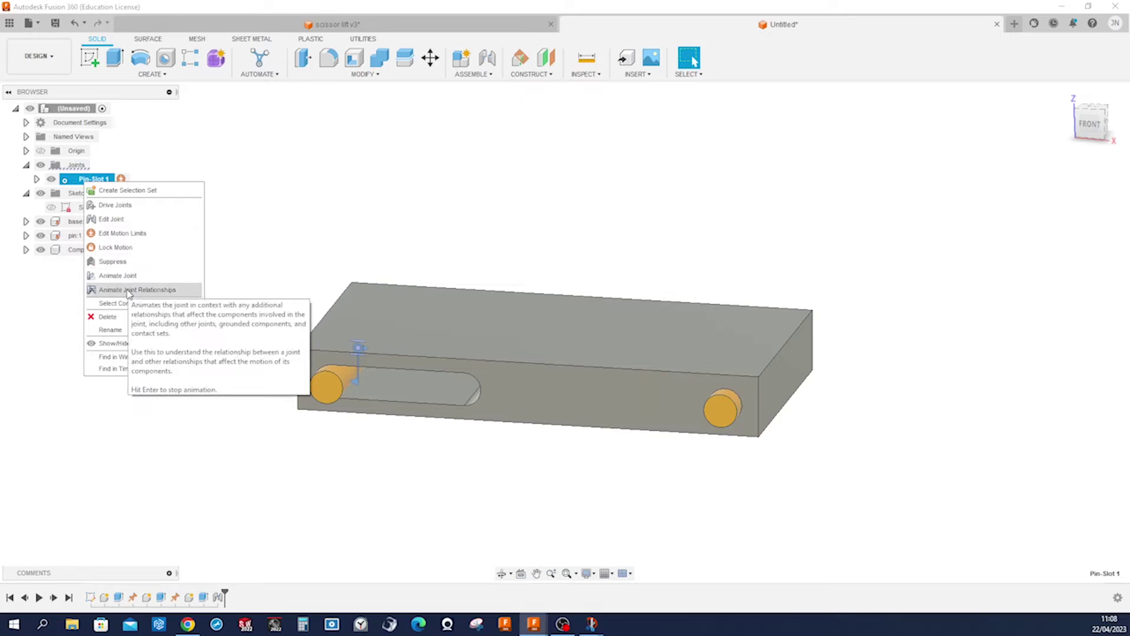
click(130, 290)
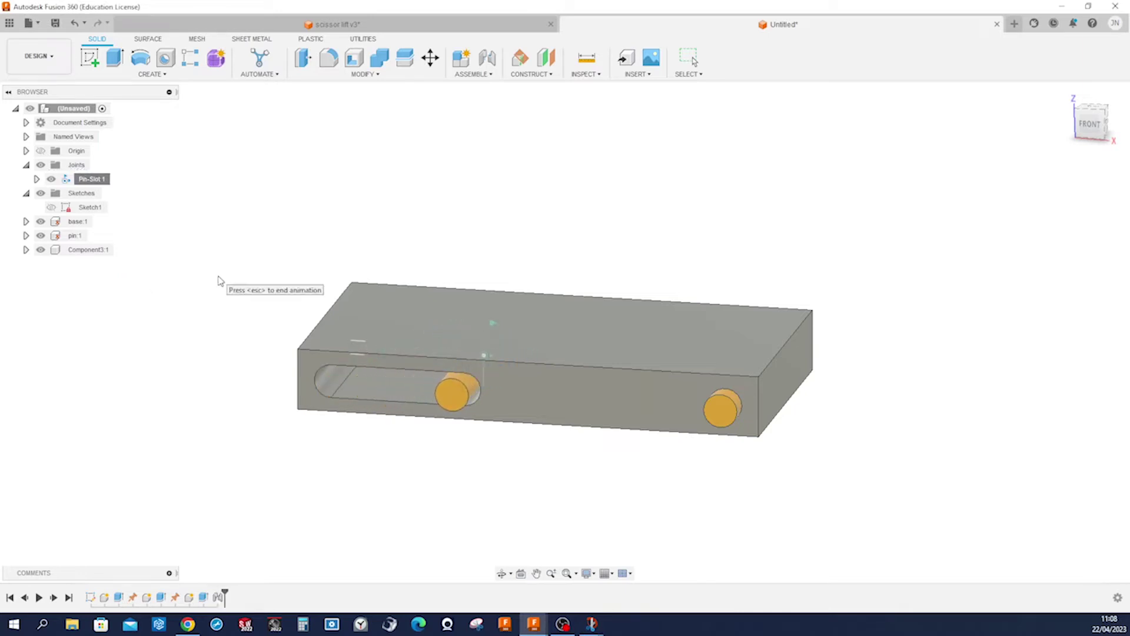
key(Escape)
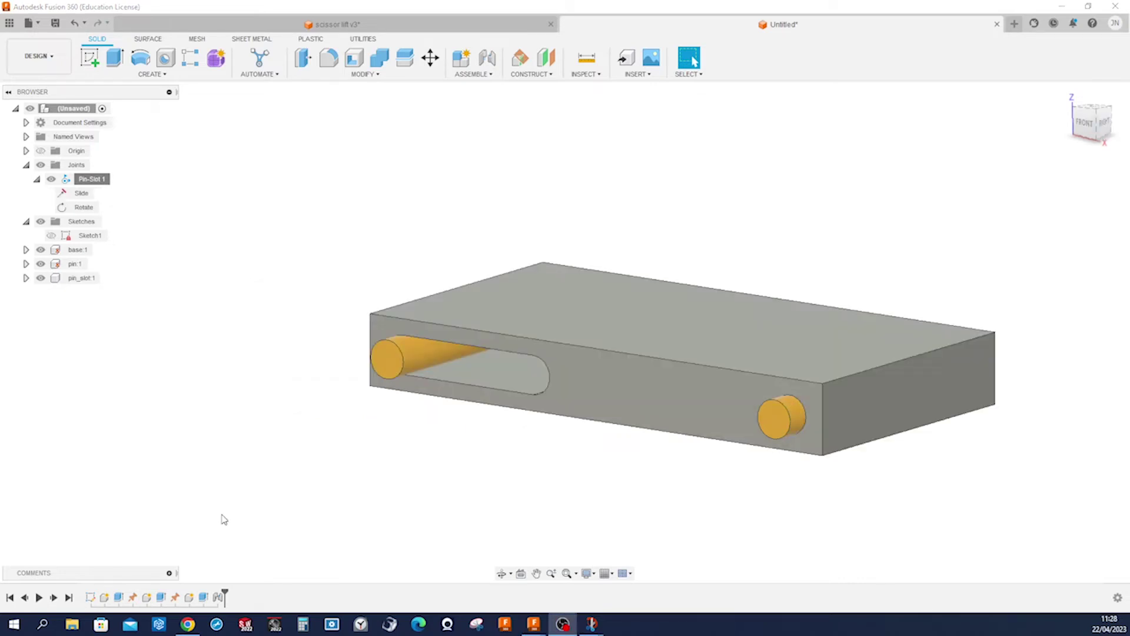
Replay the Pin-Slot 1 joint animation, stop it, and select base:1
click(223, 516)
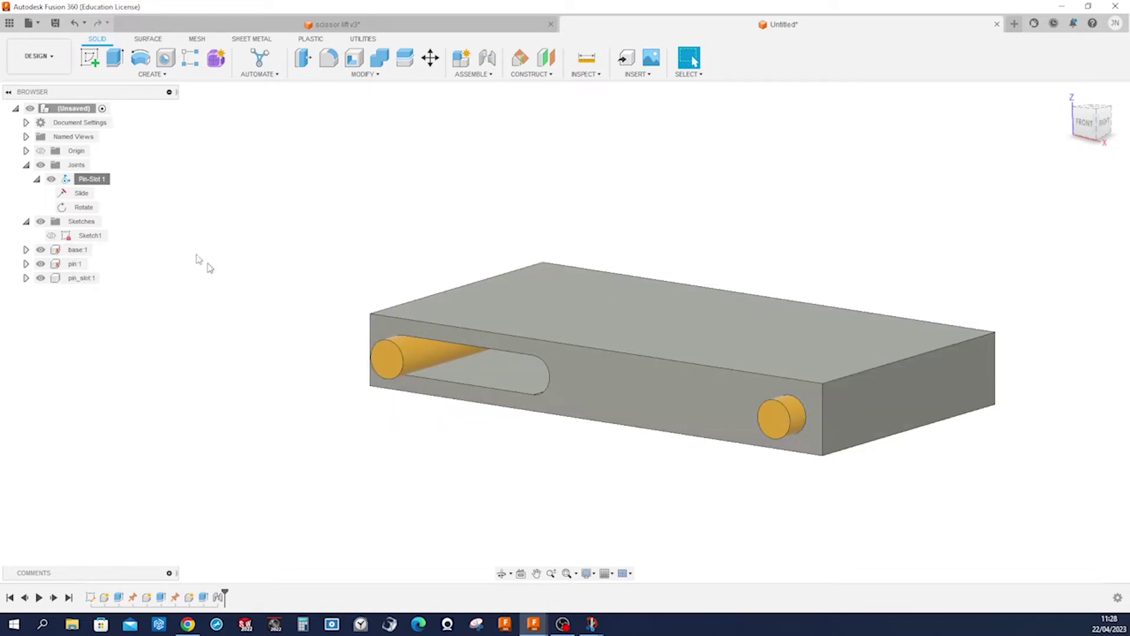
right_click(86, 179)
click(162, 286)
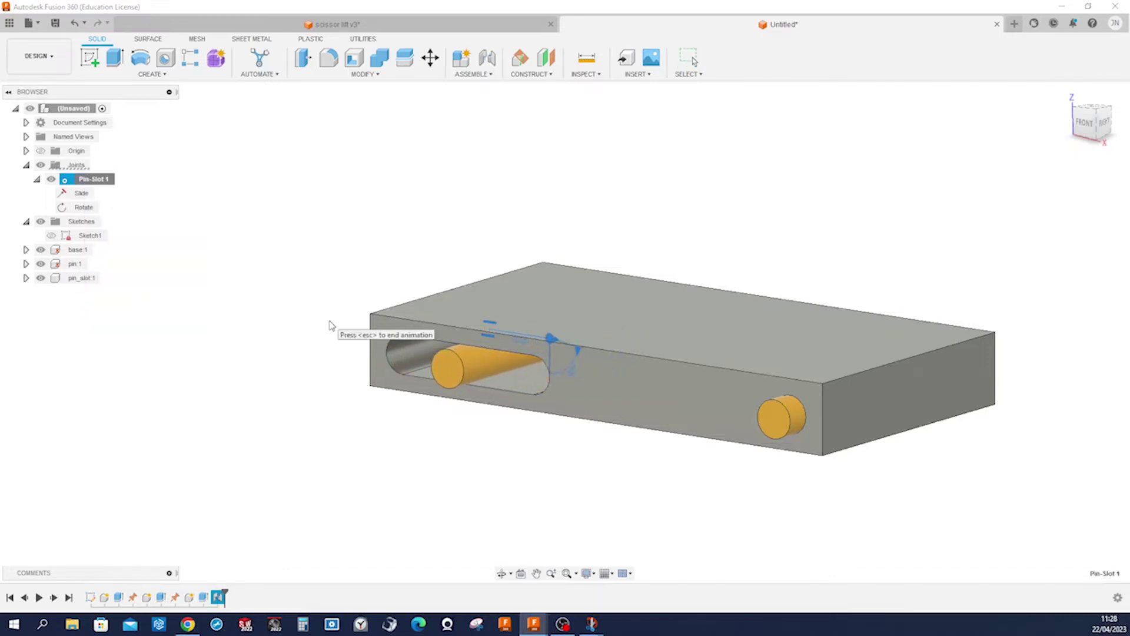
key(Escape)
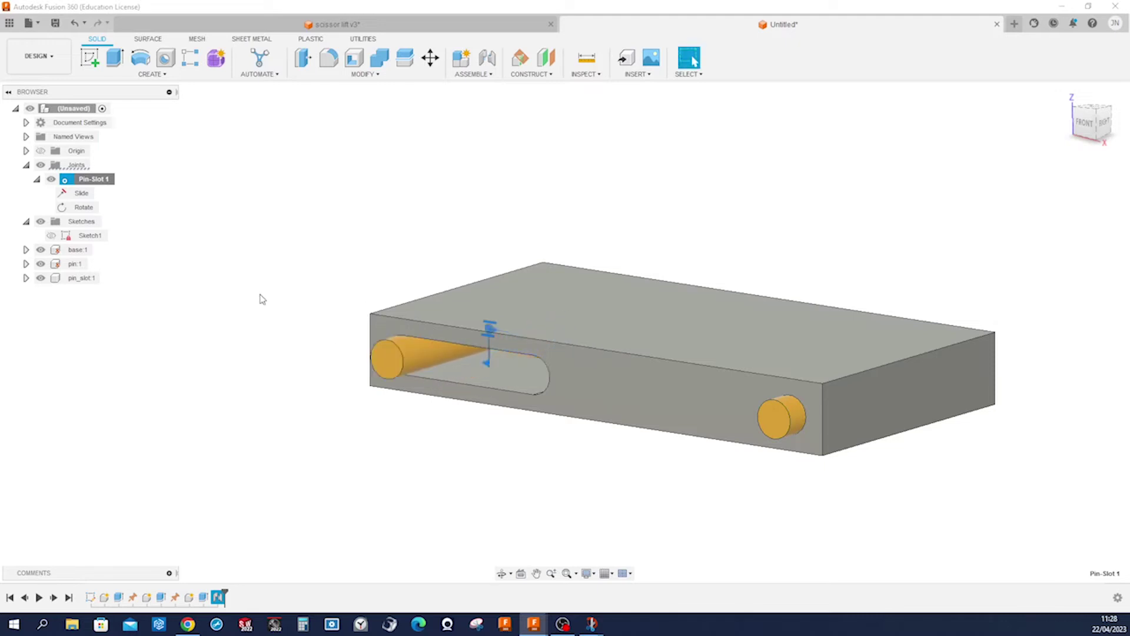
key(Escape)
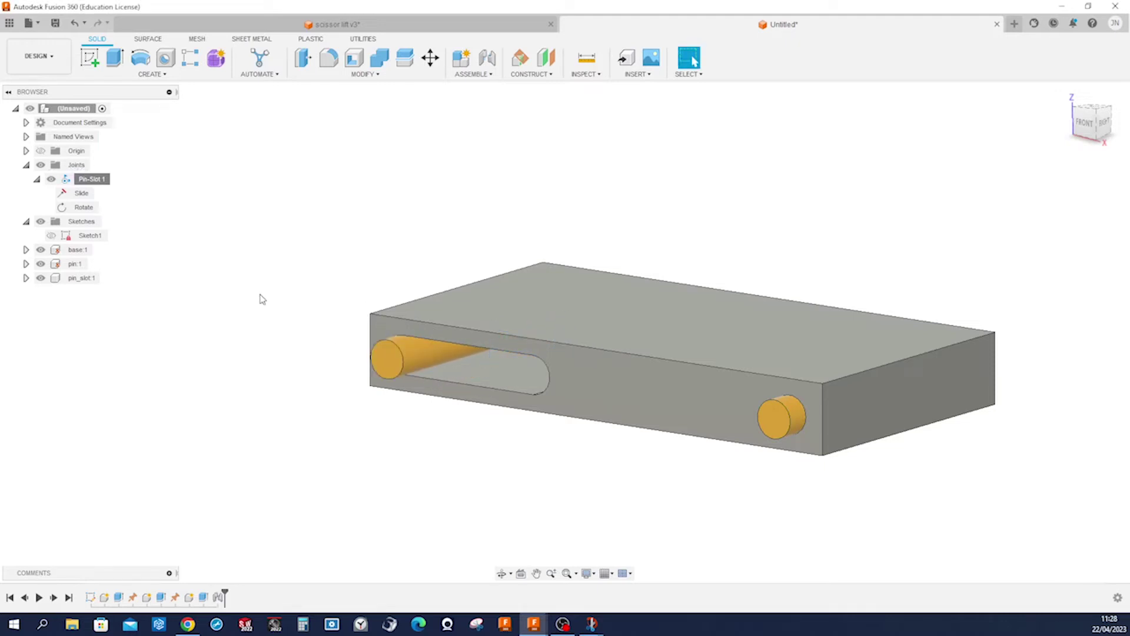
click(76, 250)
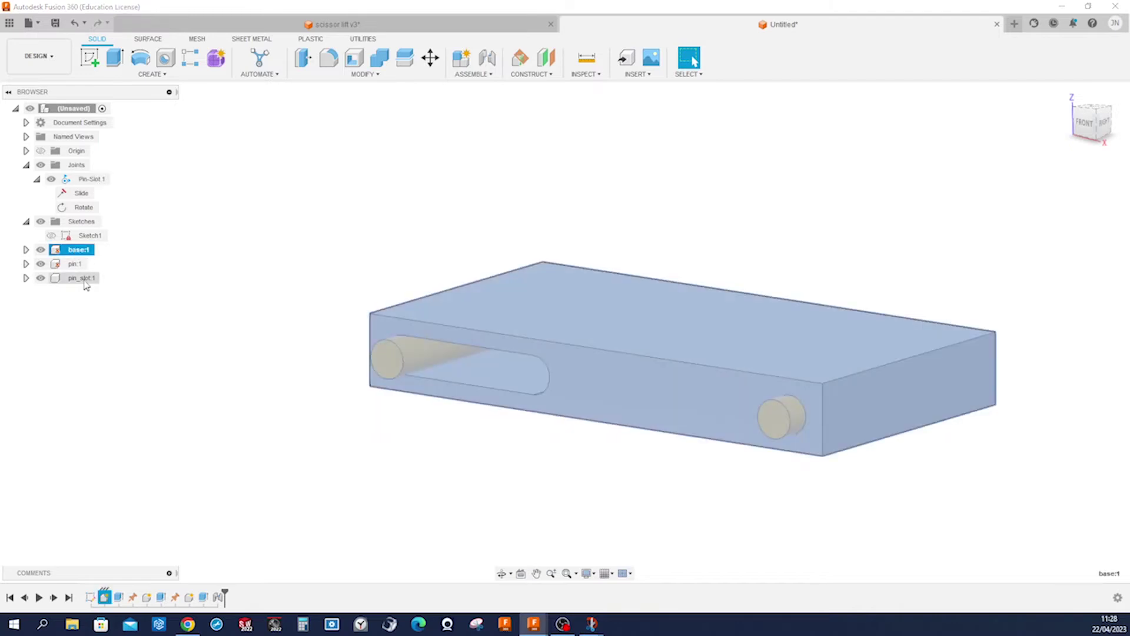
Copy base:1, pin:1 and pin_slot:1, paste them, and raise the copy 61.5 mm
shift+click(83, 279)
right_click(86, 283)
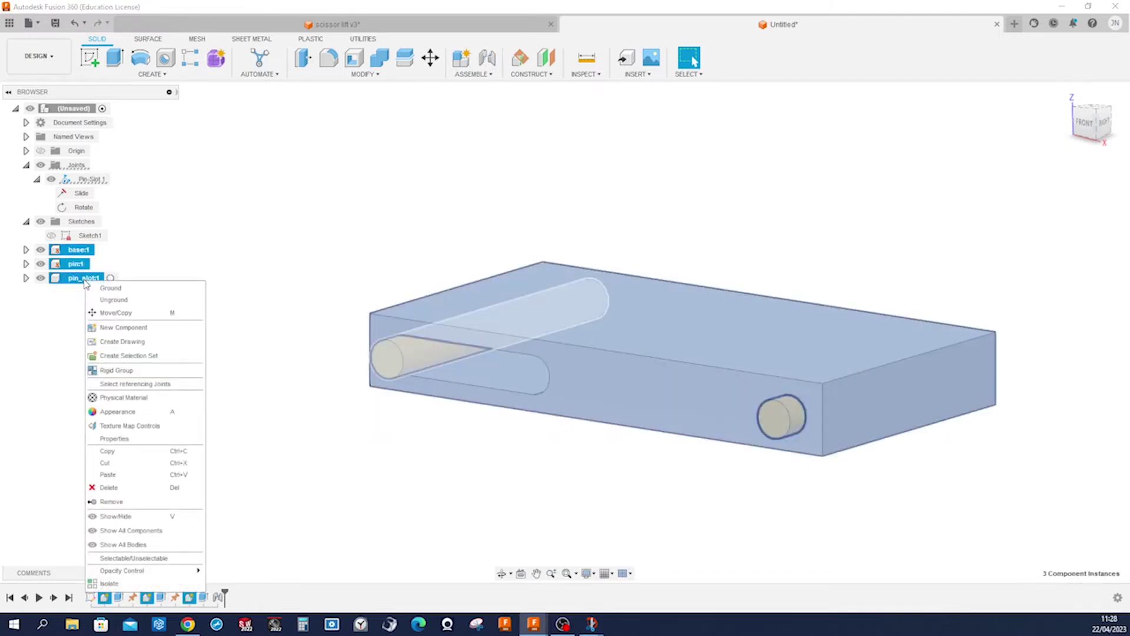
click(109, 452)
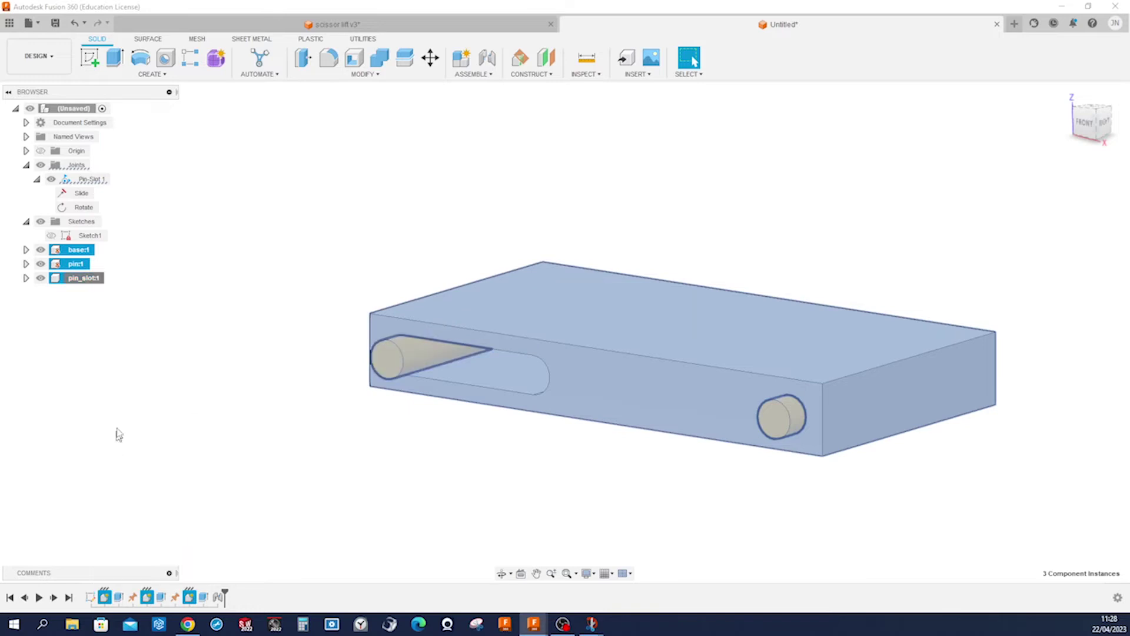
right_click(148, 267)
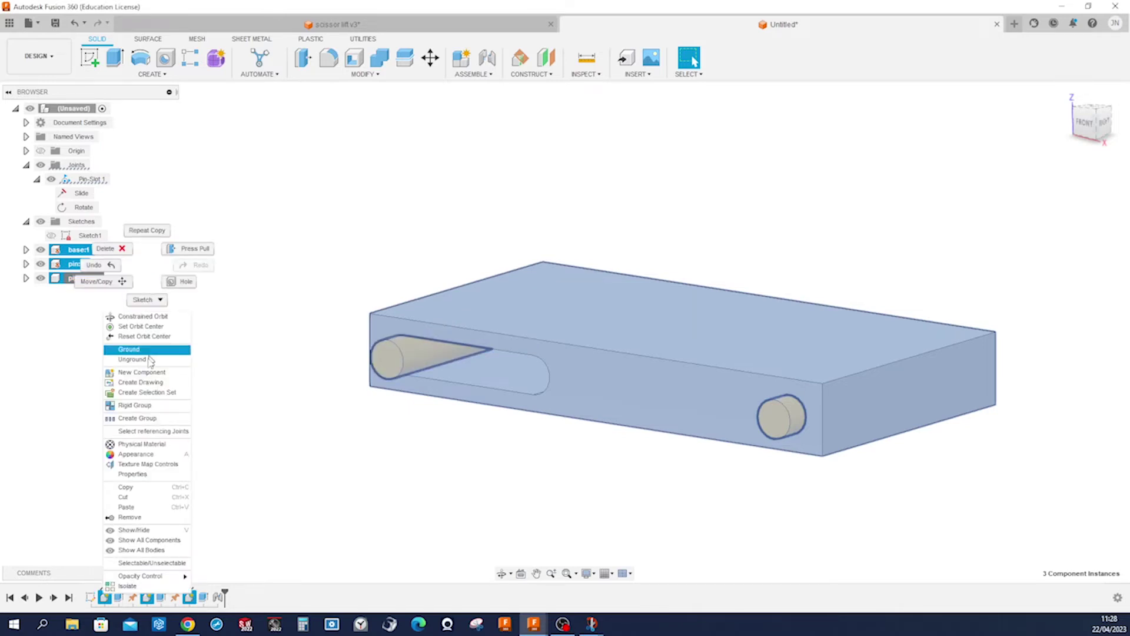
click(126, 507)
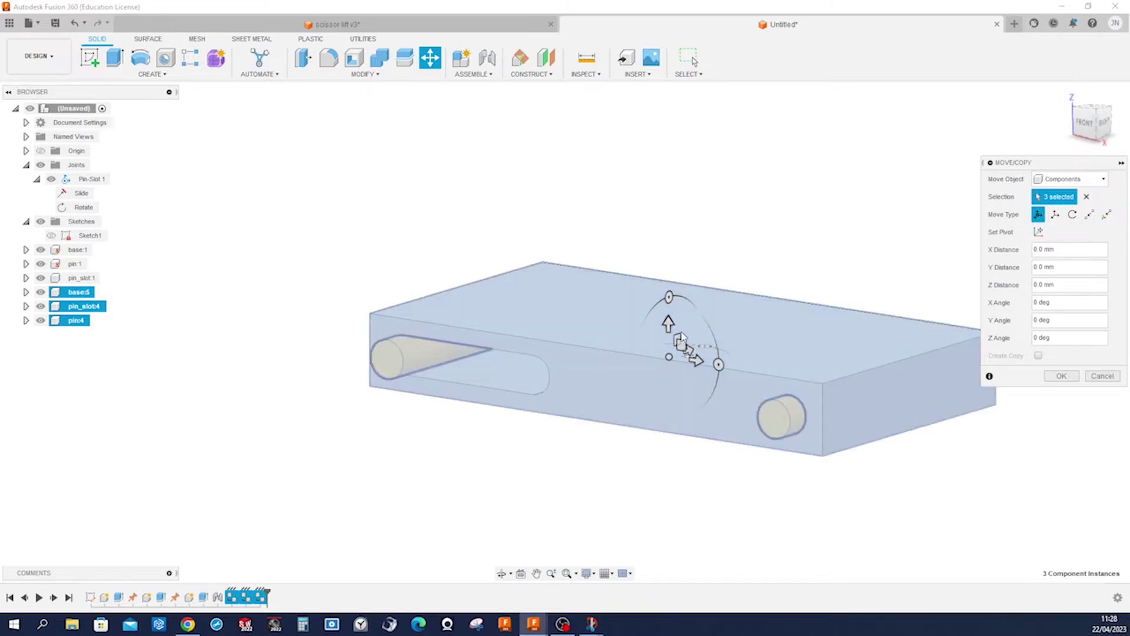
drag(669, 323, 666, 121)
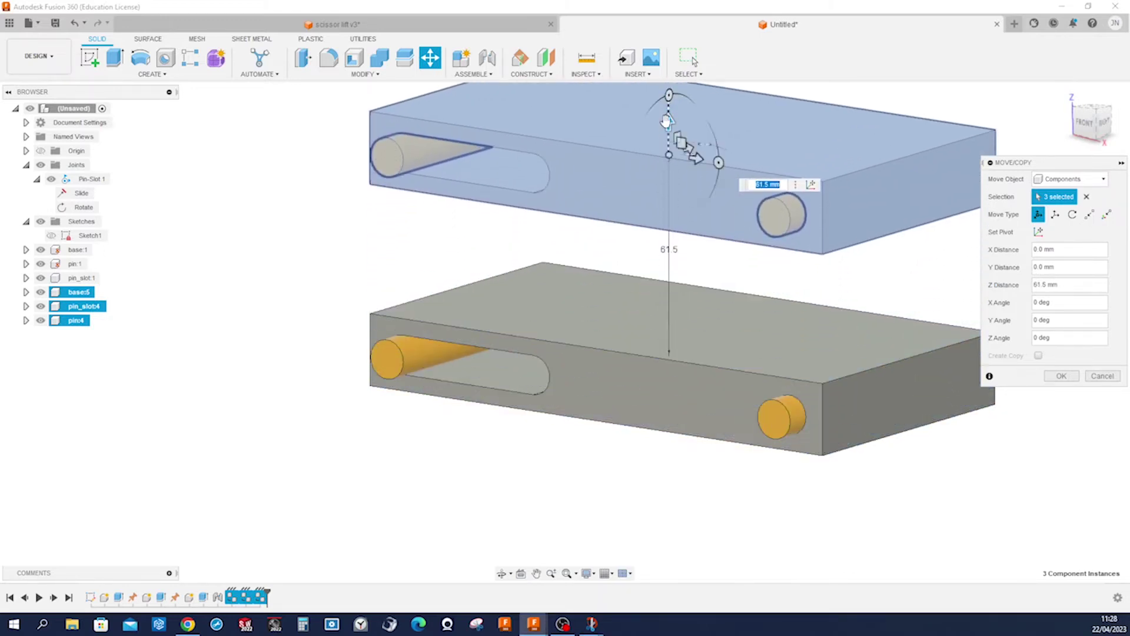
click(1061, 375)
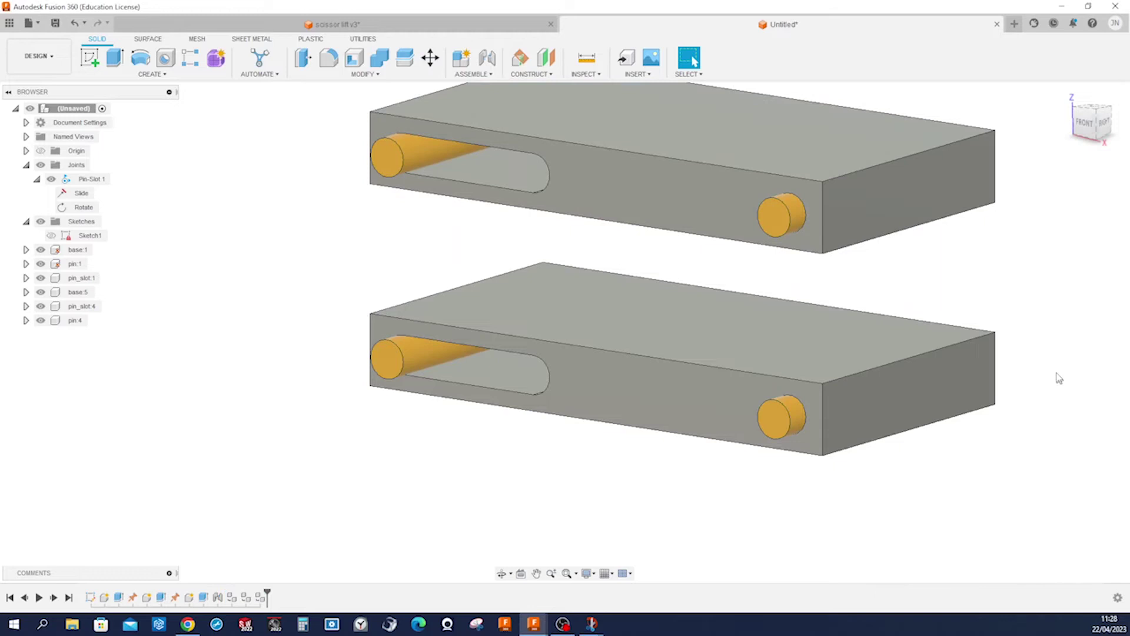
Pull the upper block's right and left pins out of their hole and slot
key(F6)
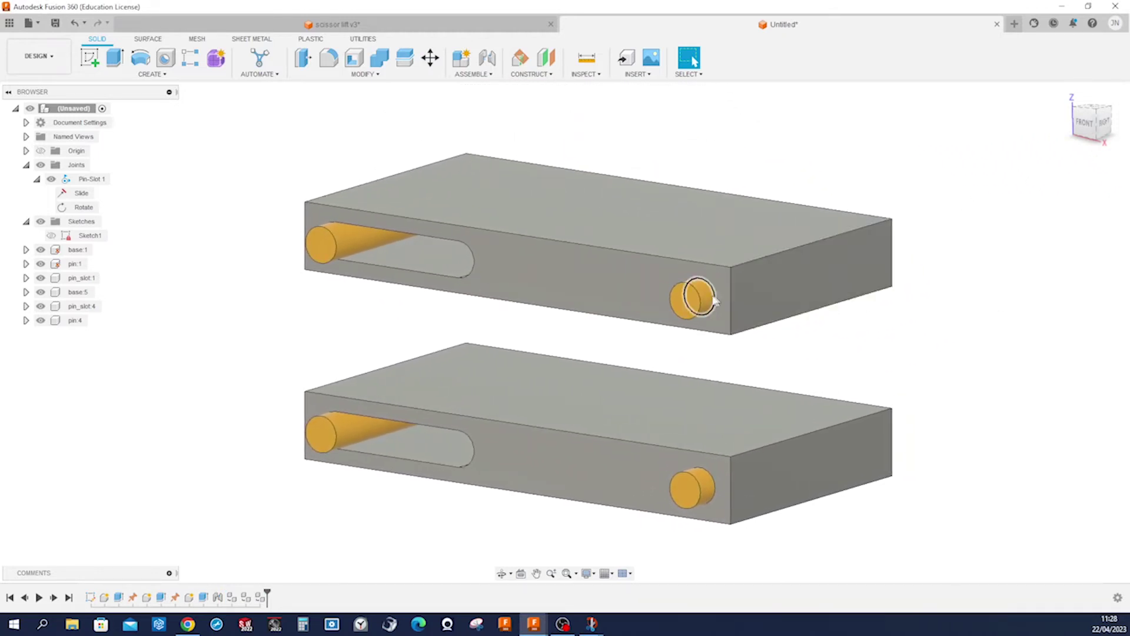
drag(698, 297, 893, 334)
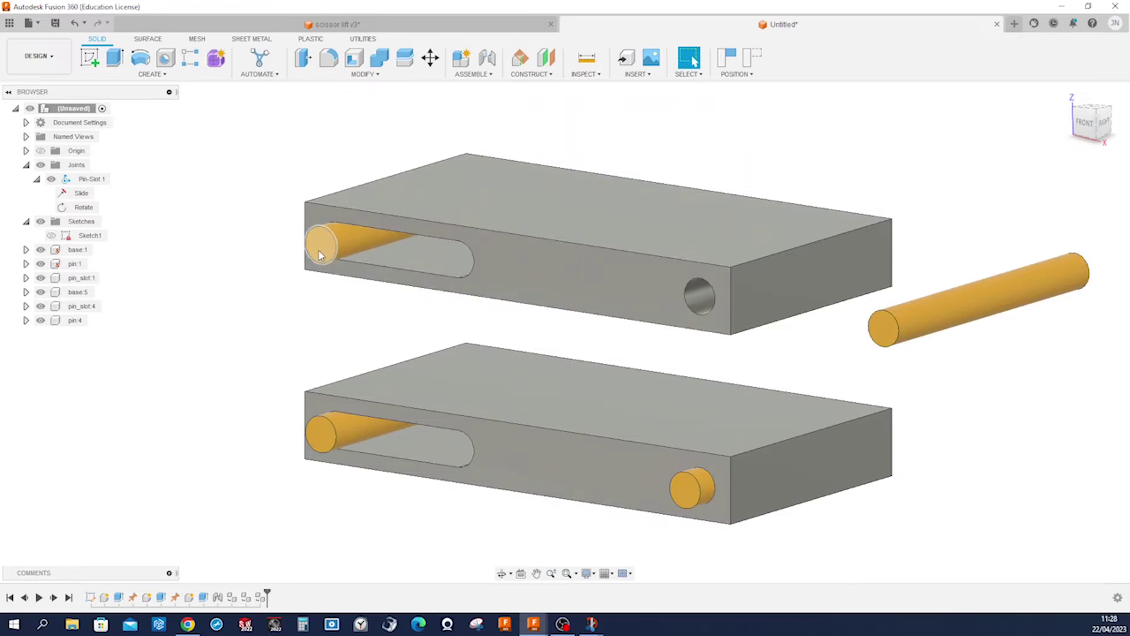
drag(323, 245, 189, 283)
shift+middle_drag(956, 399, 958, 408)
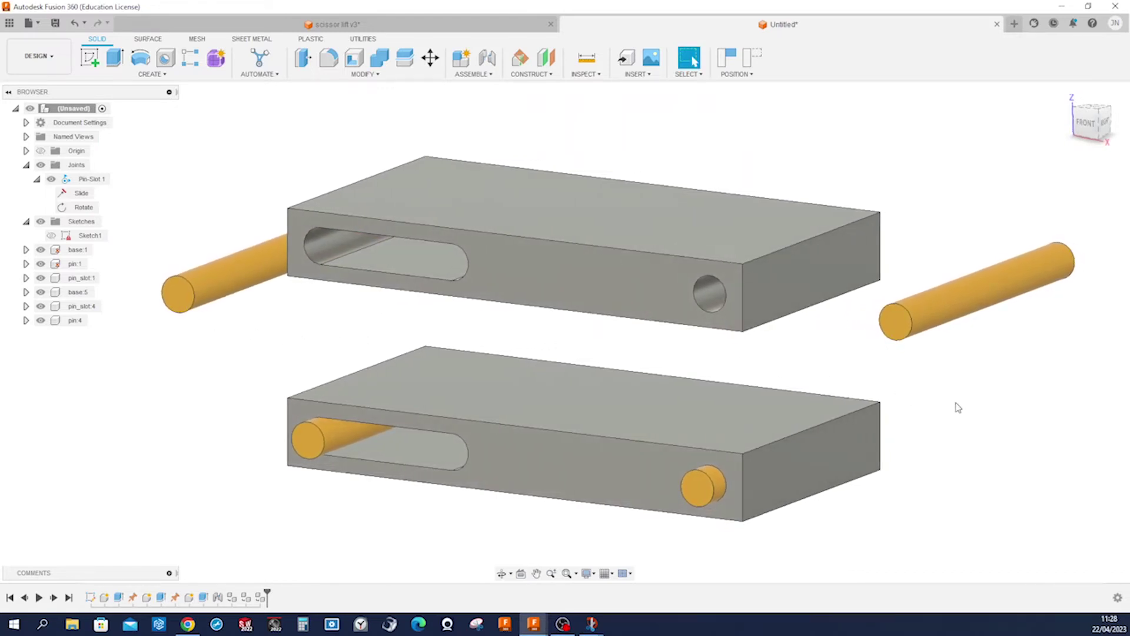
Fix pin:4 into base:5's right-hand hole with a Rigid joint
key(j)
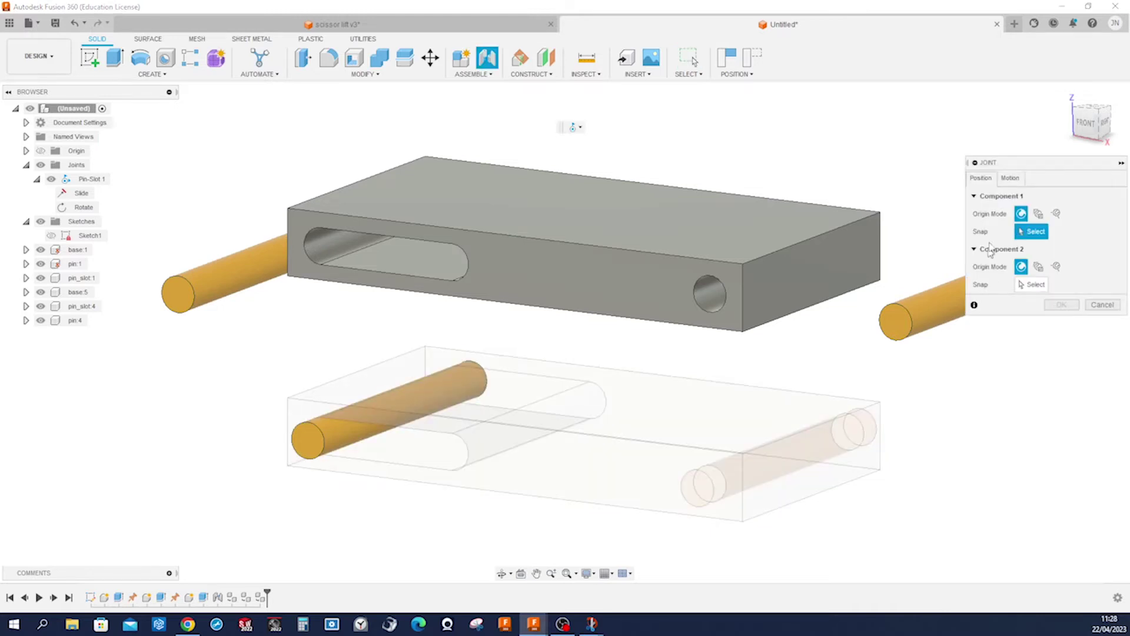
click(1011, 178)
click(1102, 197)
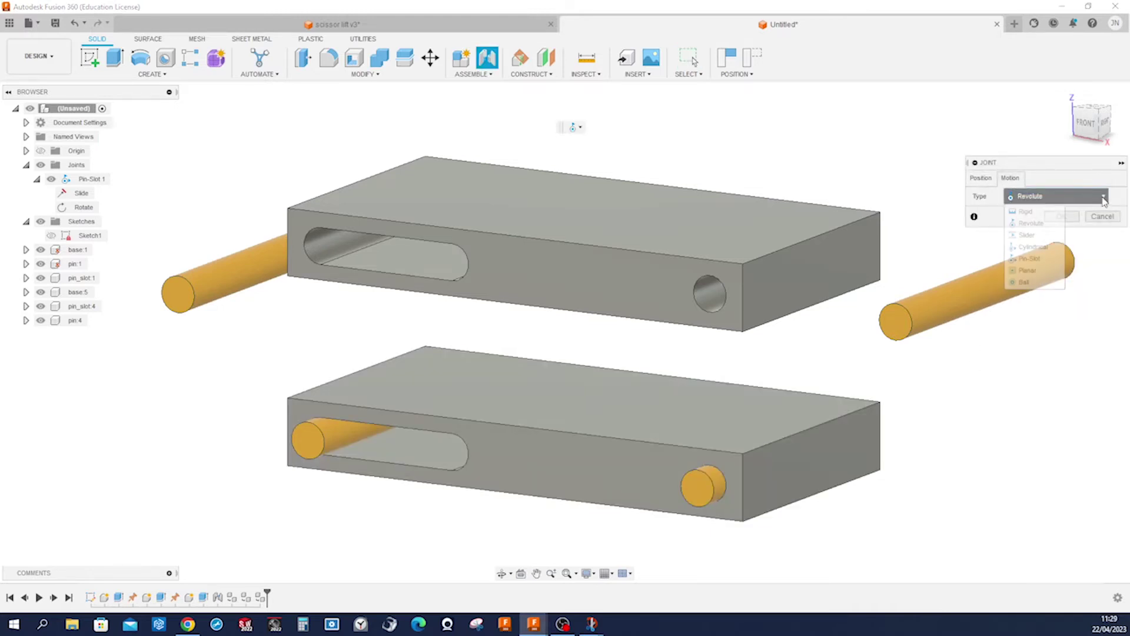
click(1047, 217)
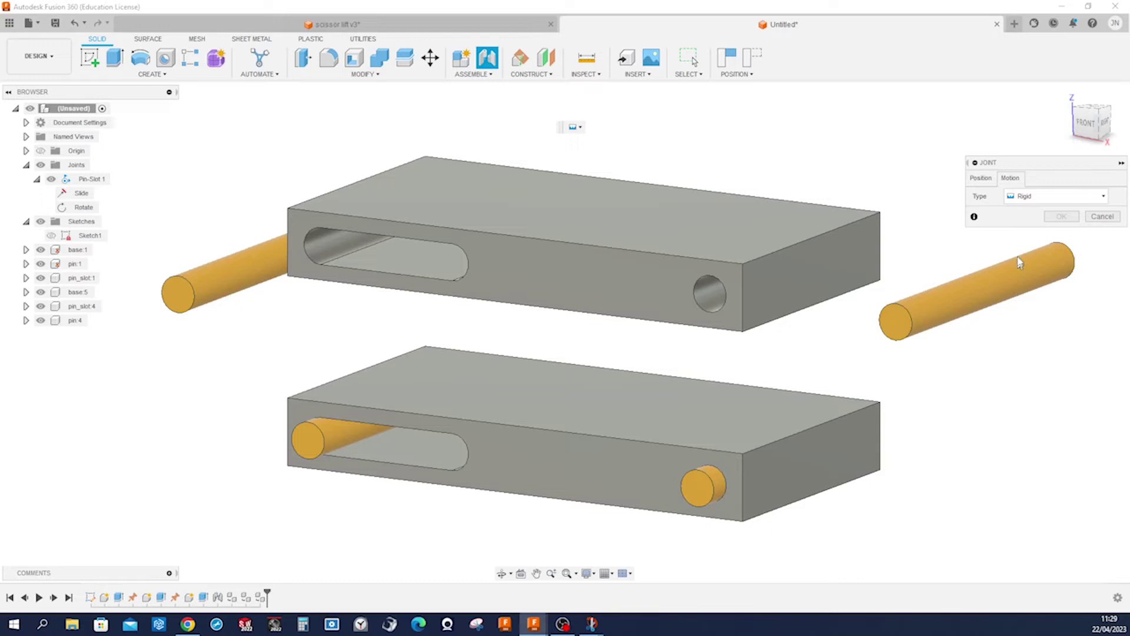
click(983, 178)
middle_drag(618, 340, 519, 336)
click(862, 296)
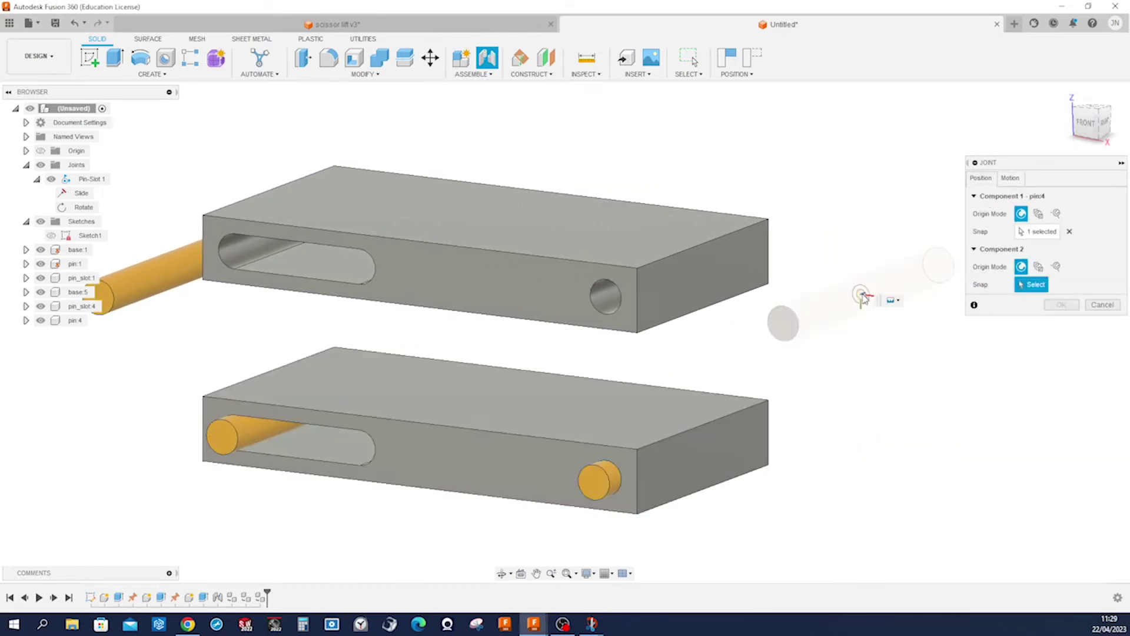
click(672, 273)
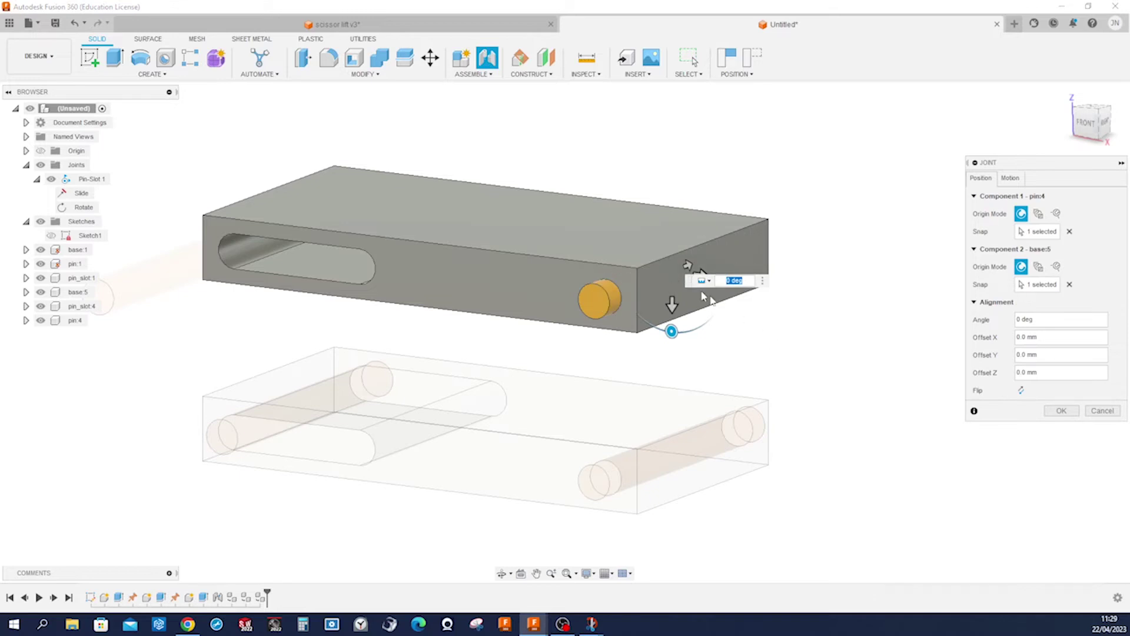
click(1061, 410)
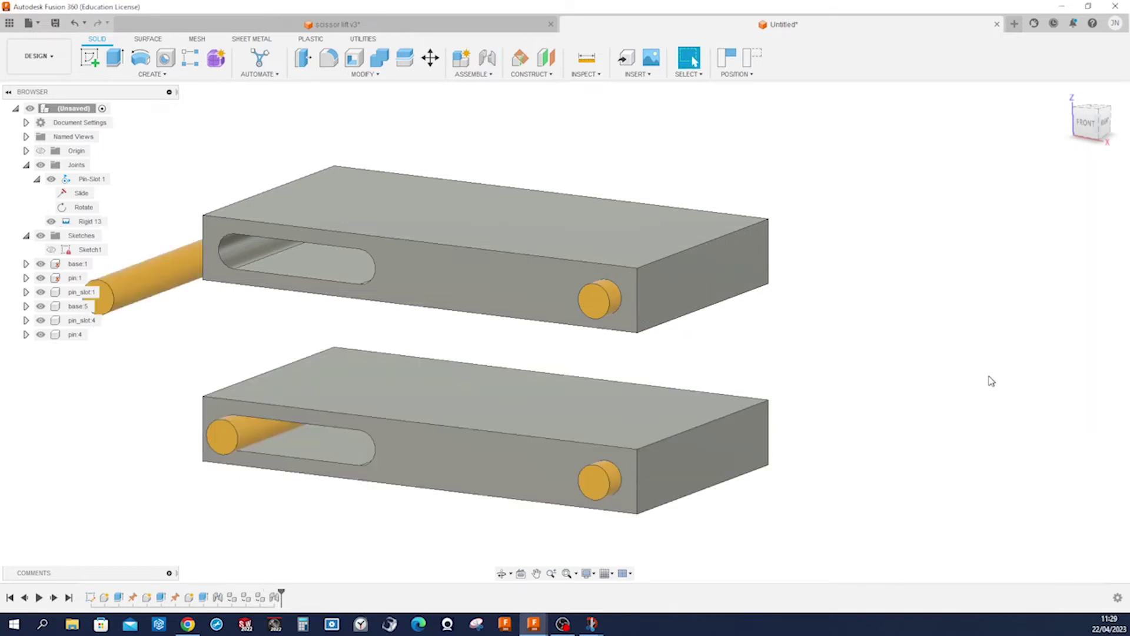
key(F6)
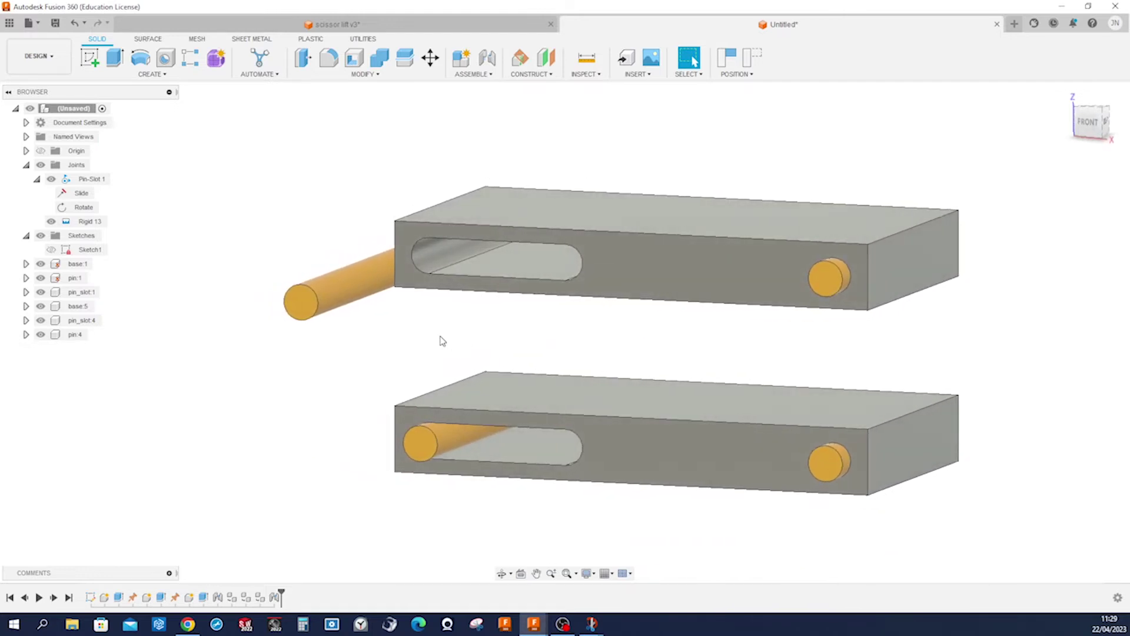
Start a Pin-Slot joint seating the upper block's left pin into its slot
key(s)
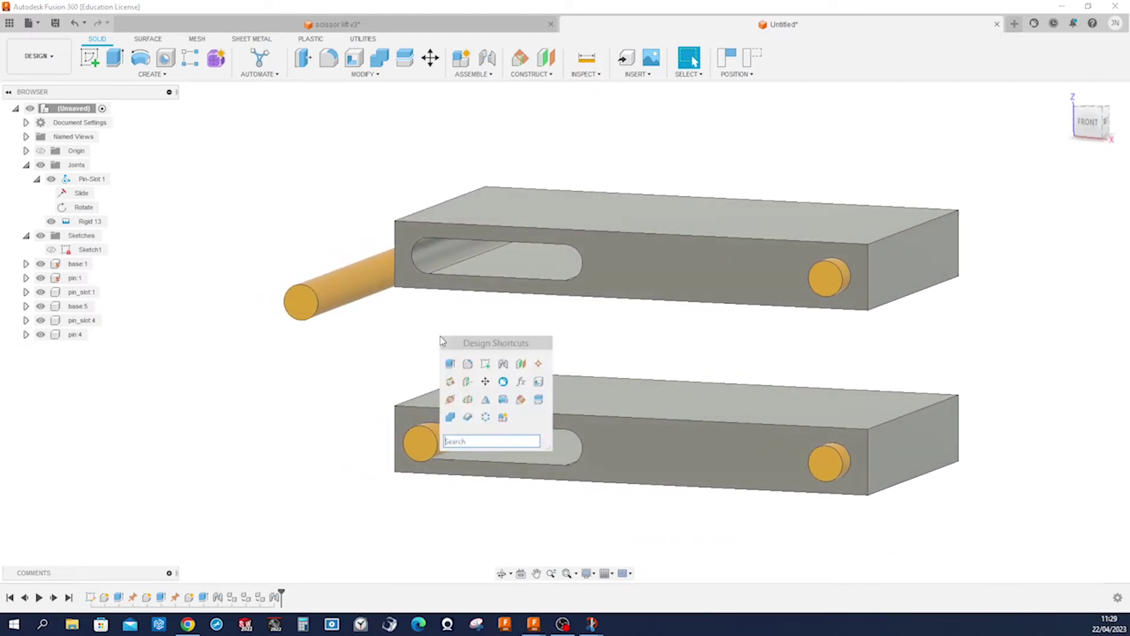
key(Escape)
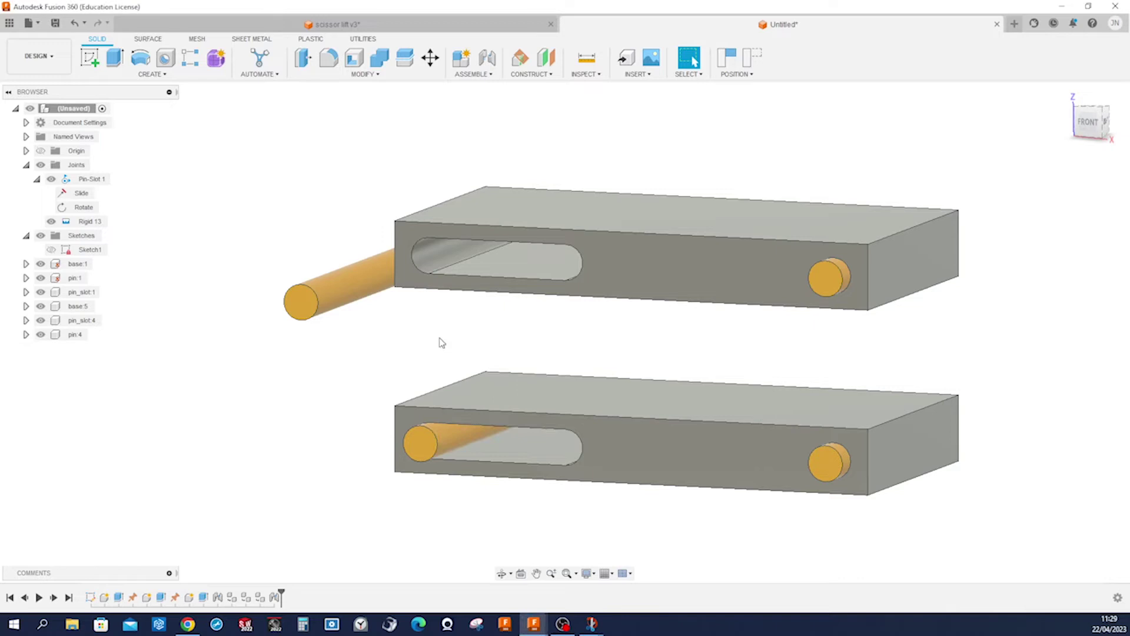
key(j)
click(1018, 181)
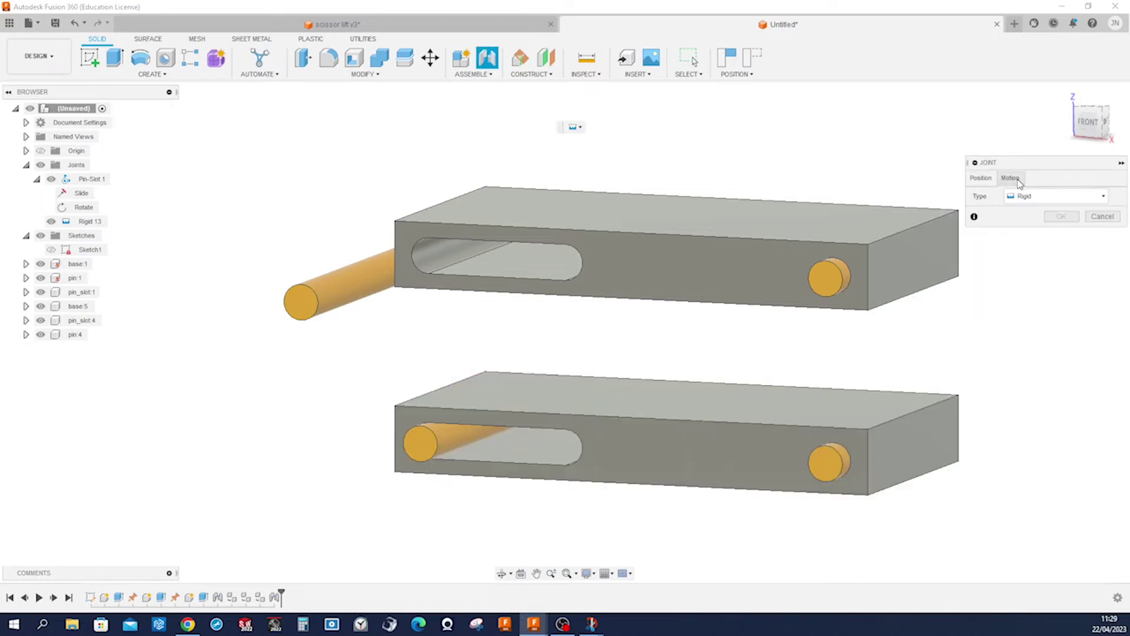
click(1103, 198)
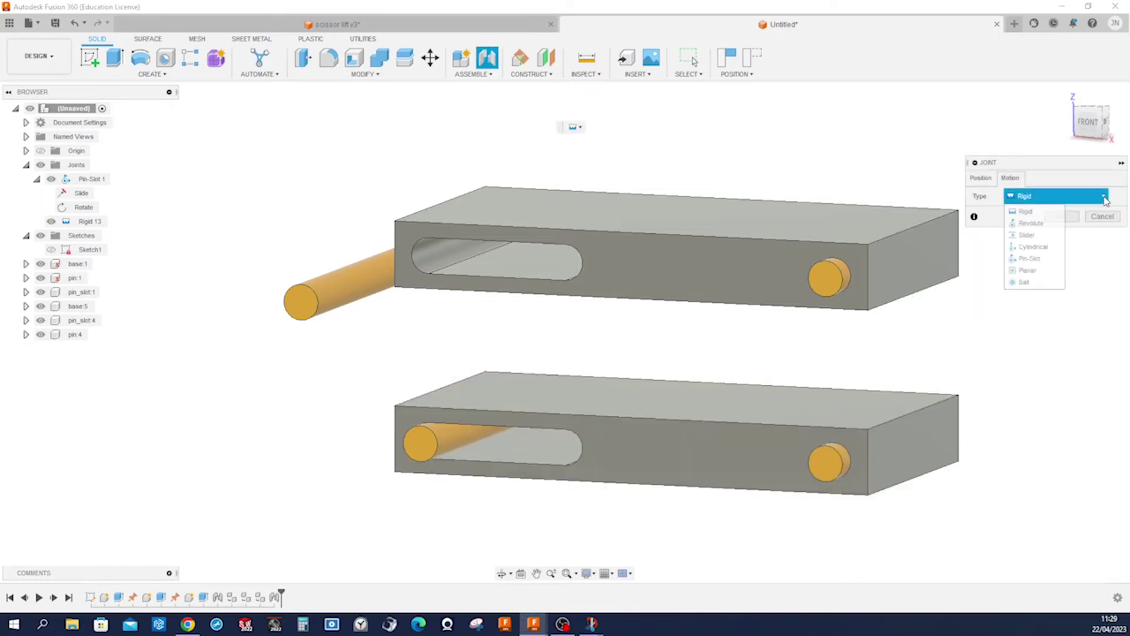
click(1041, 259)
click(981, 178)
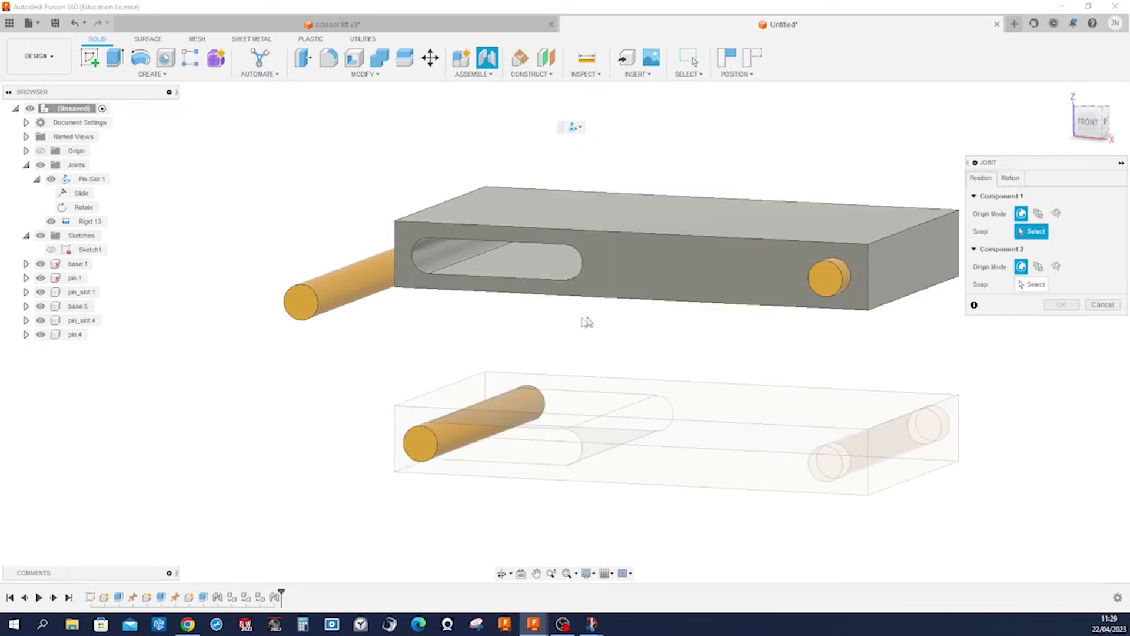
click(360, 288)
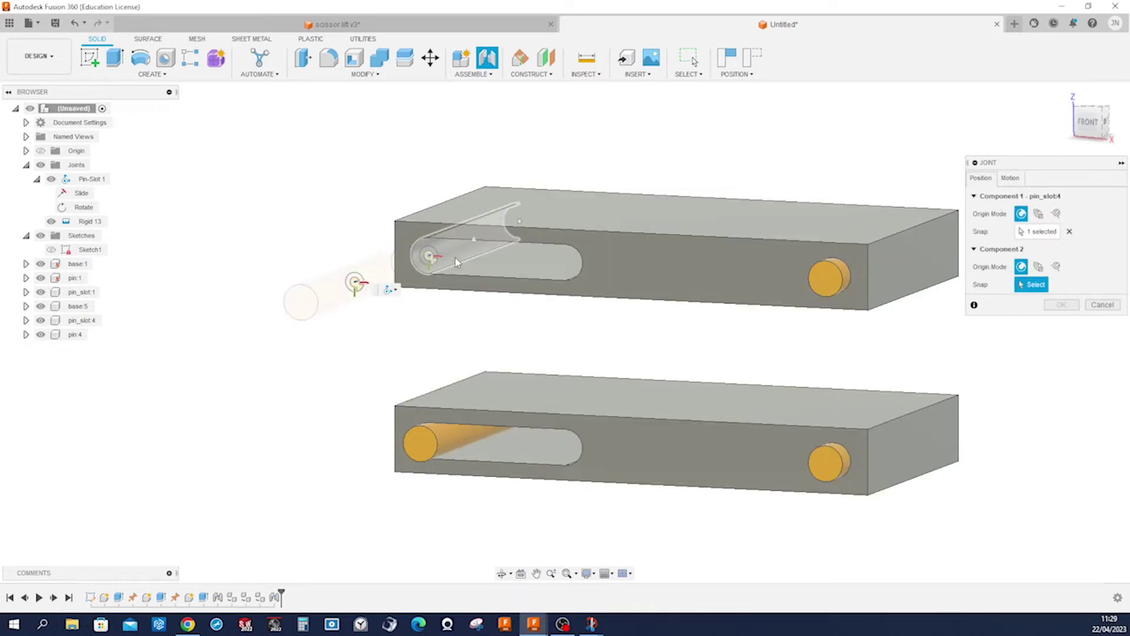
click(479, 247)
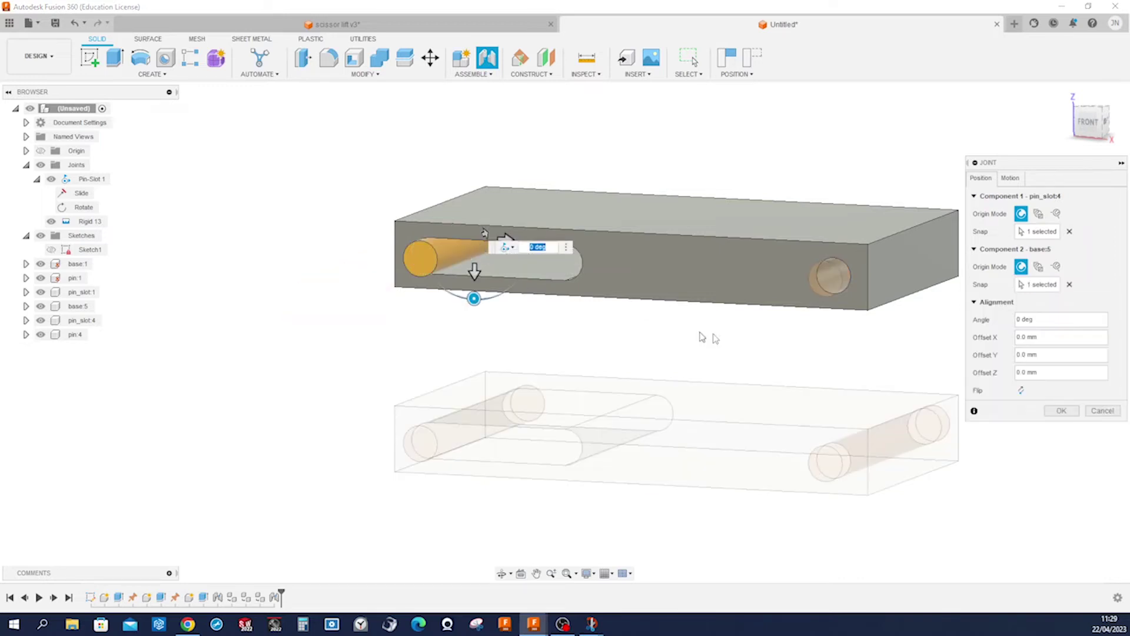
Limit the pin's slide to 0 mm minimum and 40 mm maximum and create the joint
click(1010, 178)
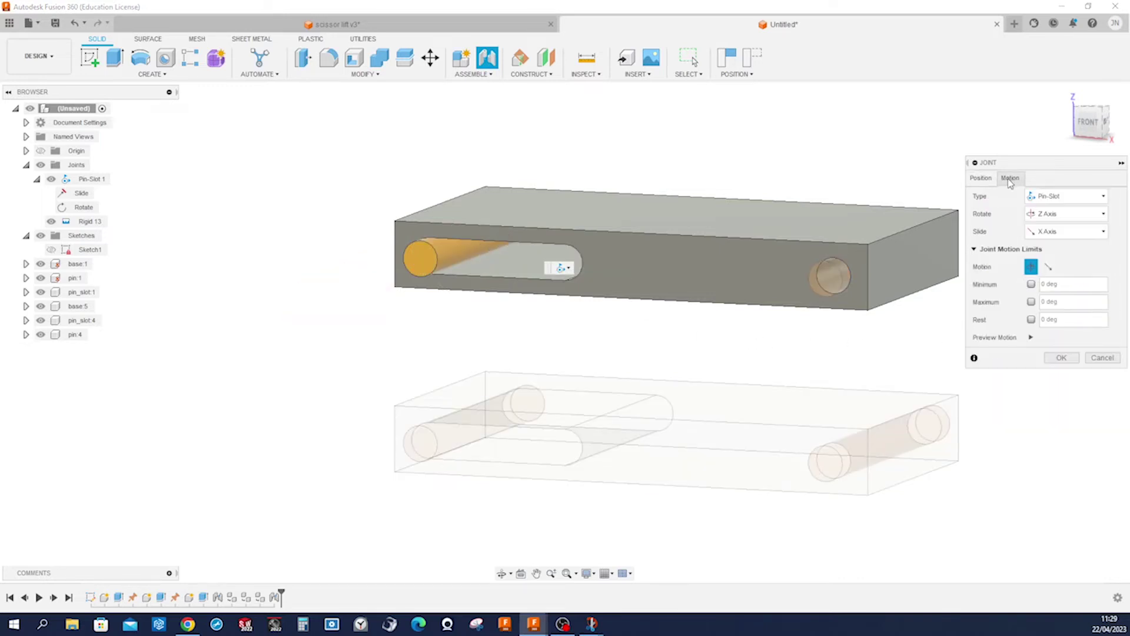
click(1048, 266)
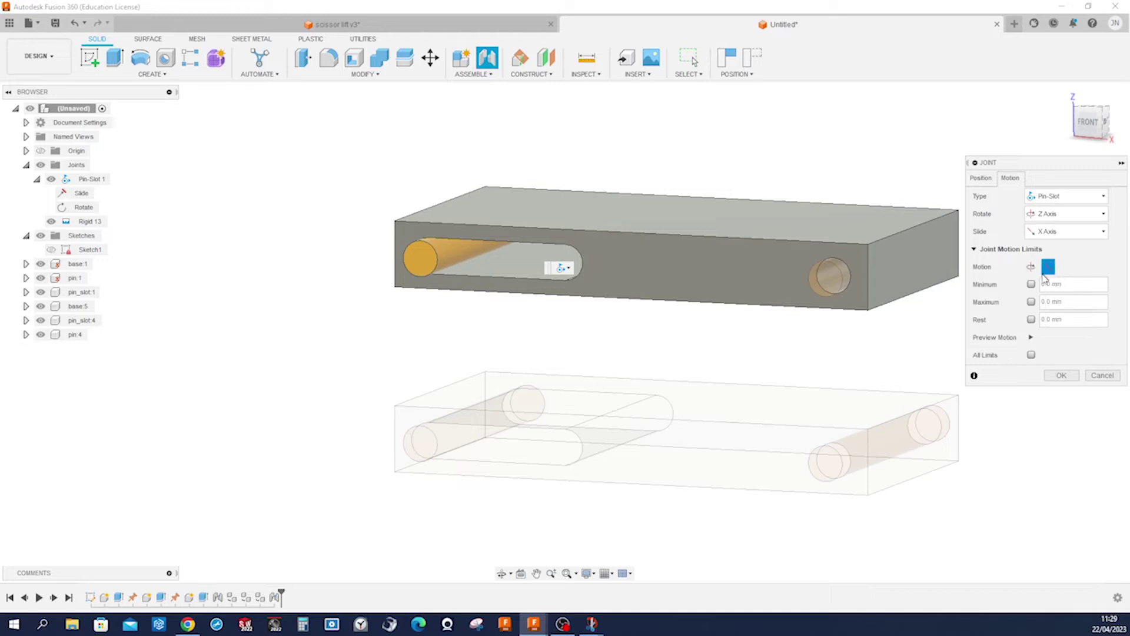
click(1031, 285)
click(1029, 303)
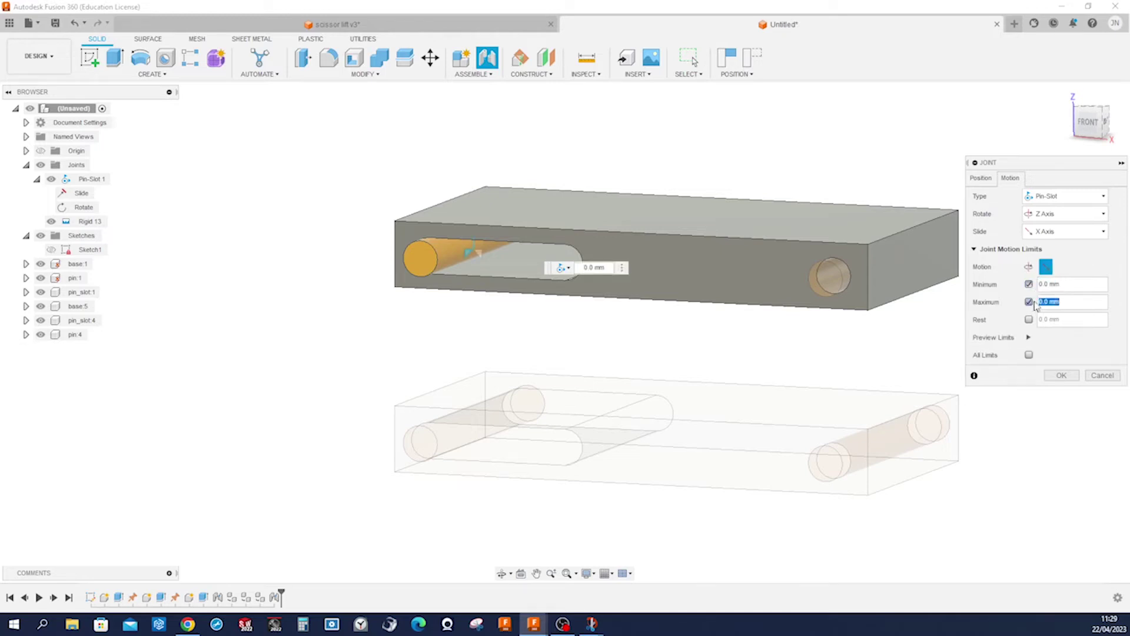
click(1040, 301)
click(1062, 375)
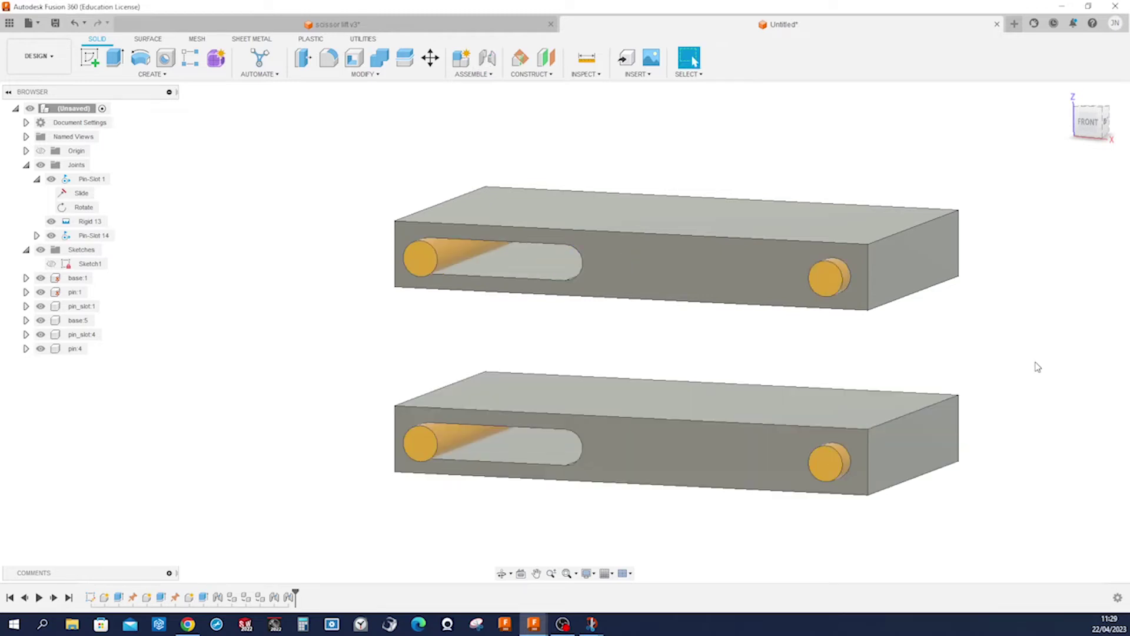
Drag the upper block to test the pin-slot sliding motion
drag(719, 290, 729, 270)
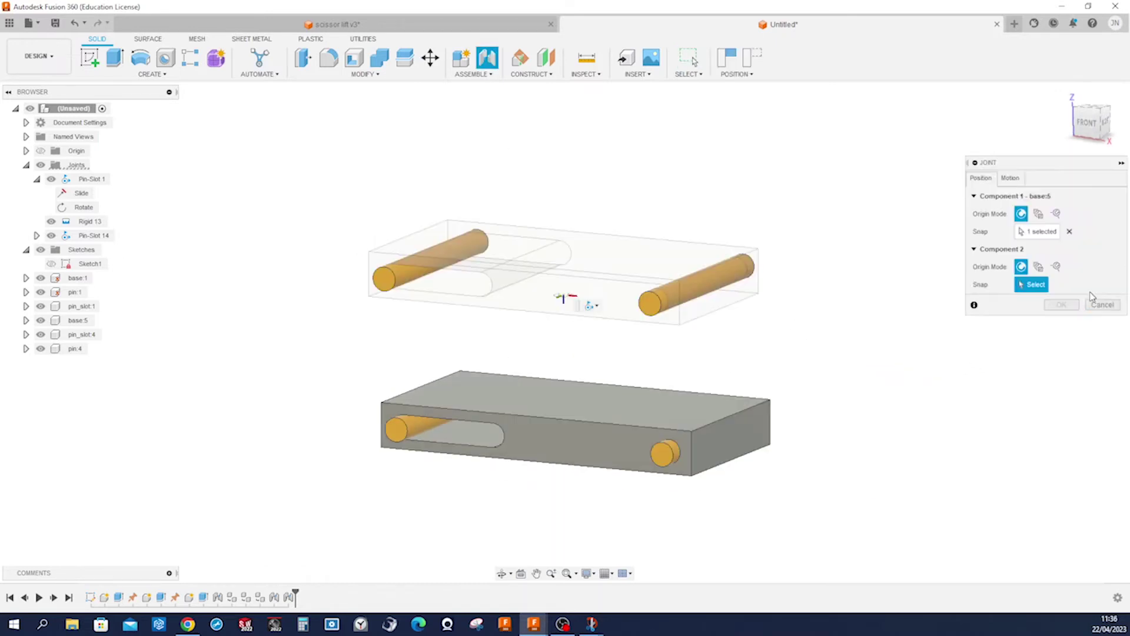
click(1064, 310)
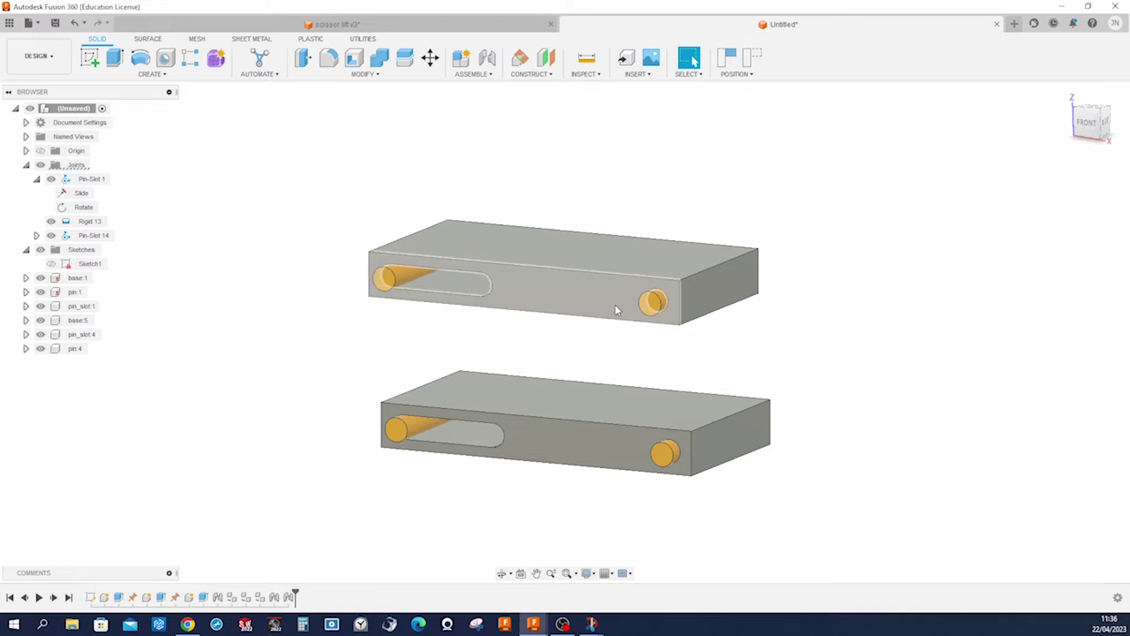
drag(616, 308, 625, 276)
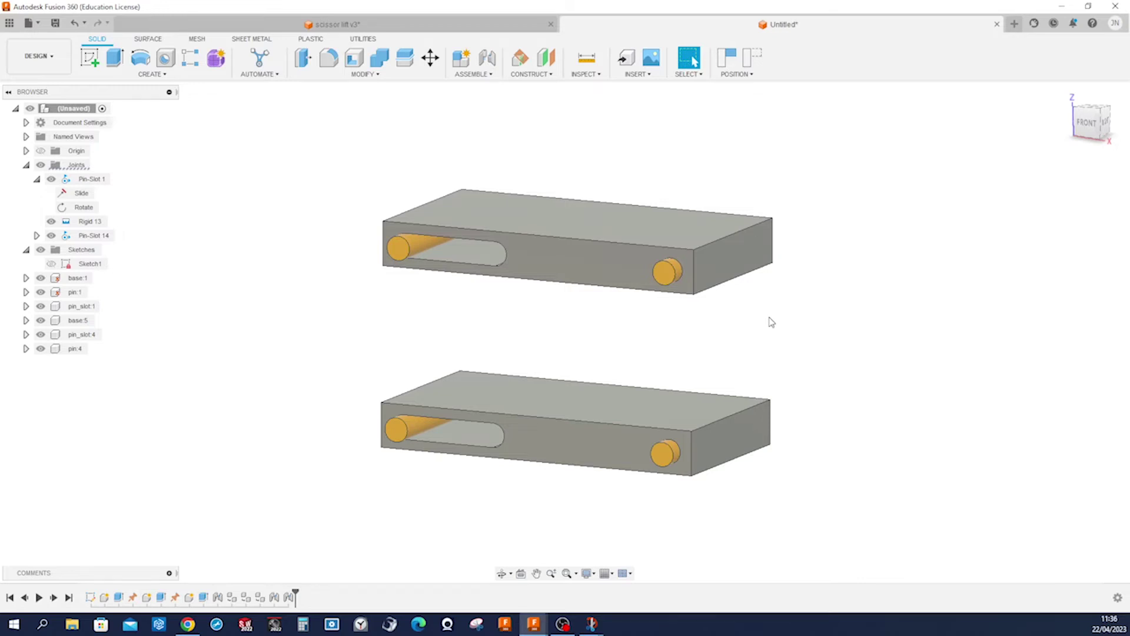
Create a Pin-Slot joint that snaps the upper slotted block onto the lower block
key(j)
click(1010, 178)
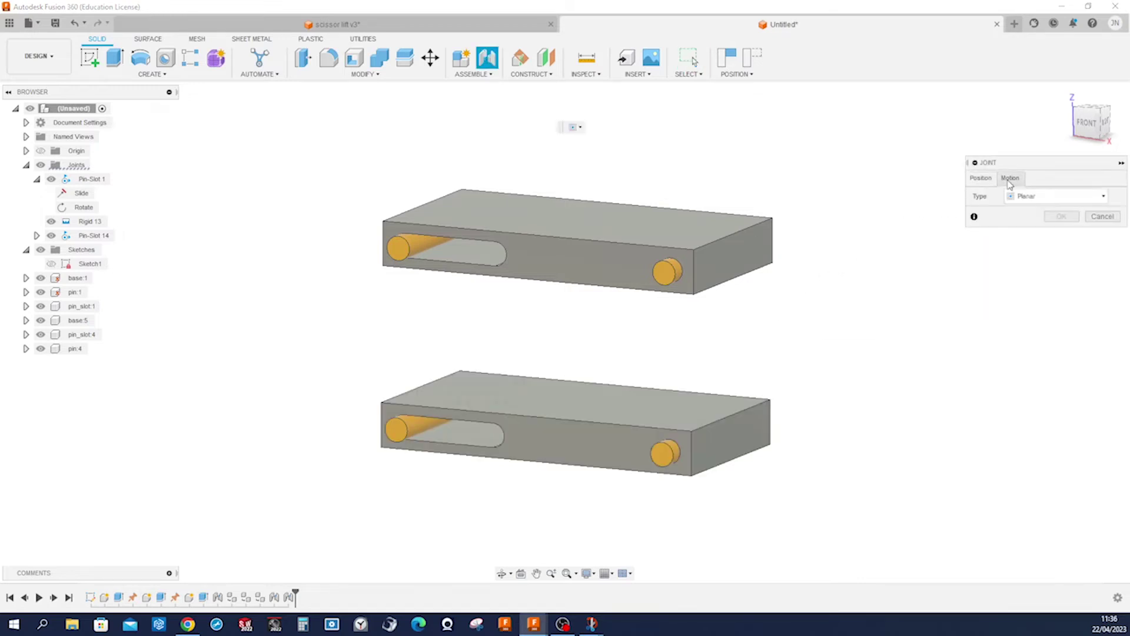
click(1102, 197)
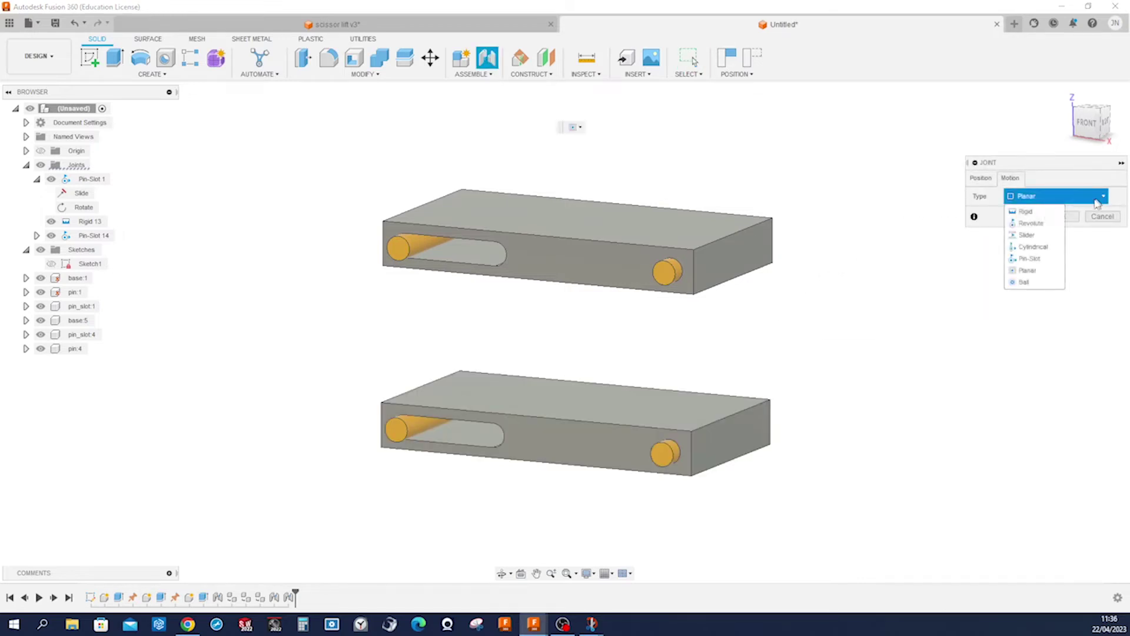
click(1036, 259)
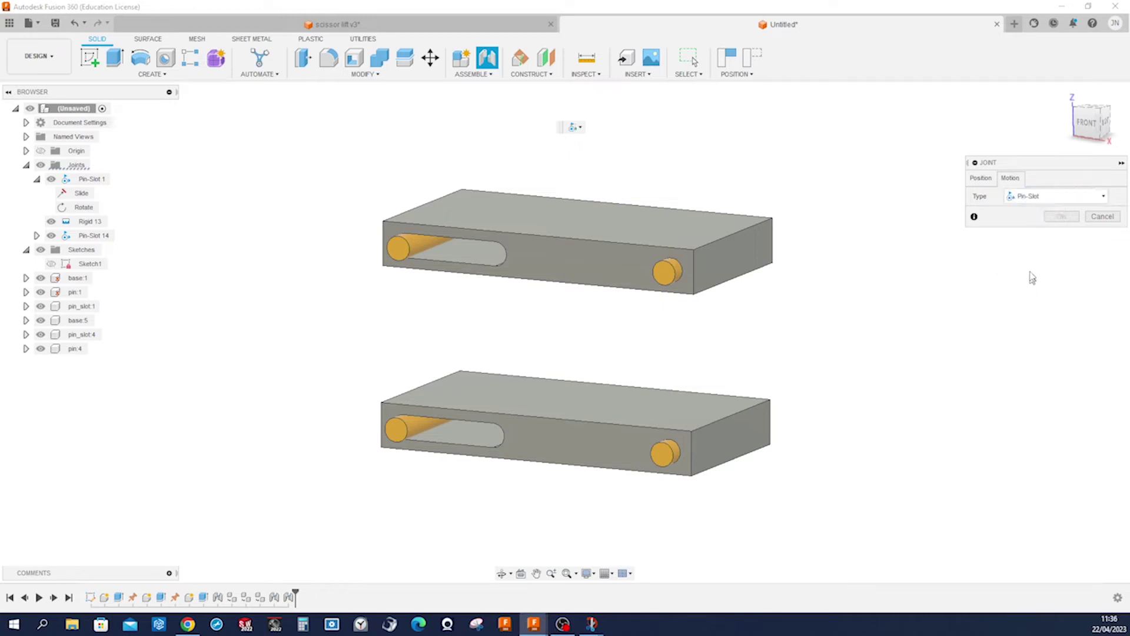
click(982, 178)
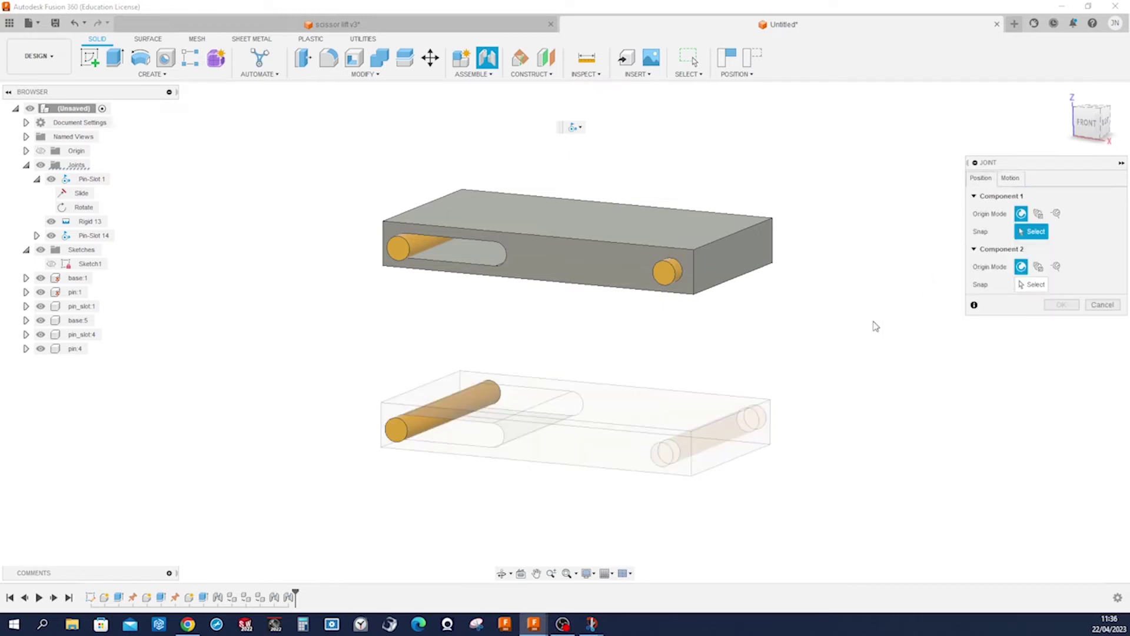
click(539, 282)
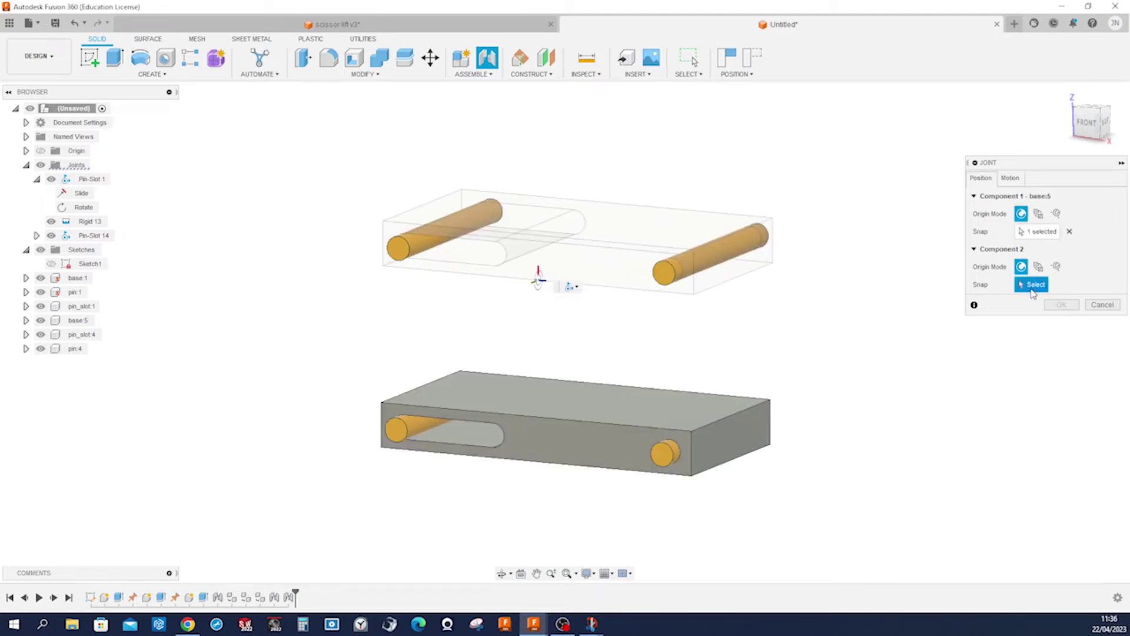
click(539, 424)
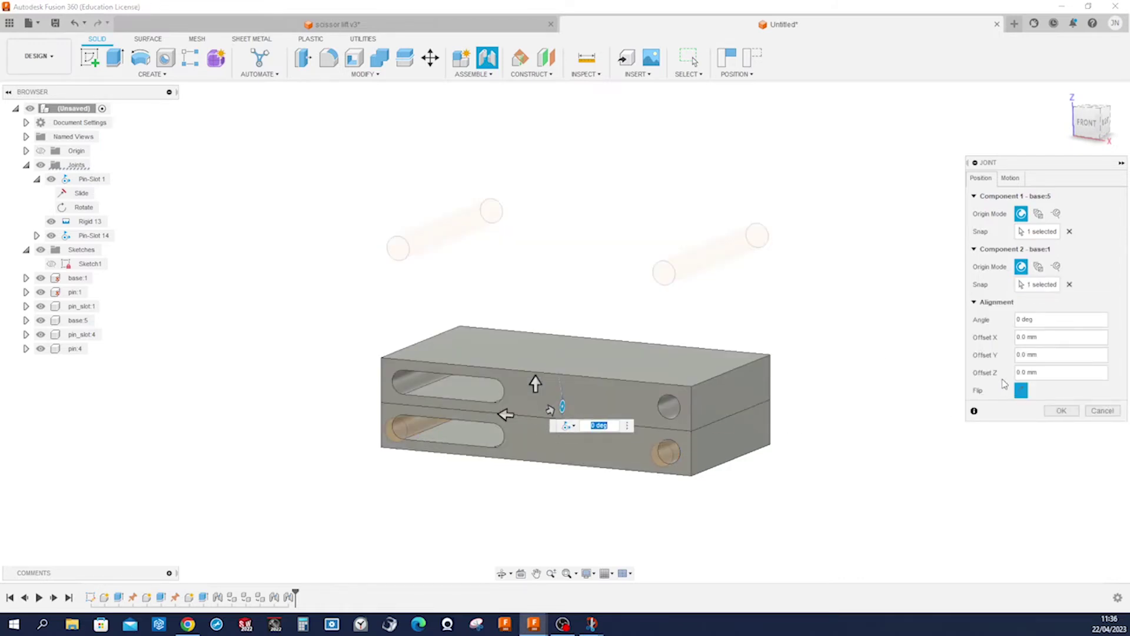
Keep Z Axis rotation, limit sliding to a 0.0 mm minimum, preview it, and confirm
click(1011, 183)
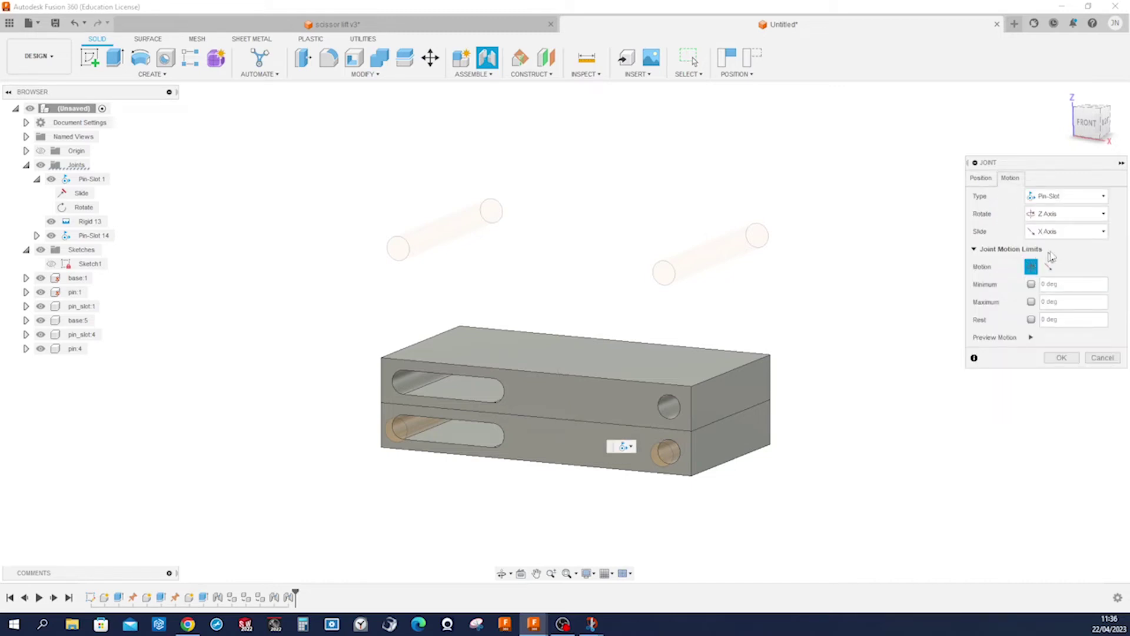
click(1099, 215)
click(1103, 219)
click(1049, 267)
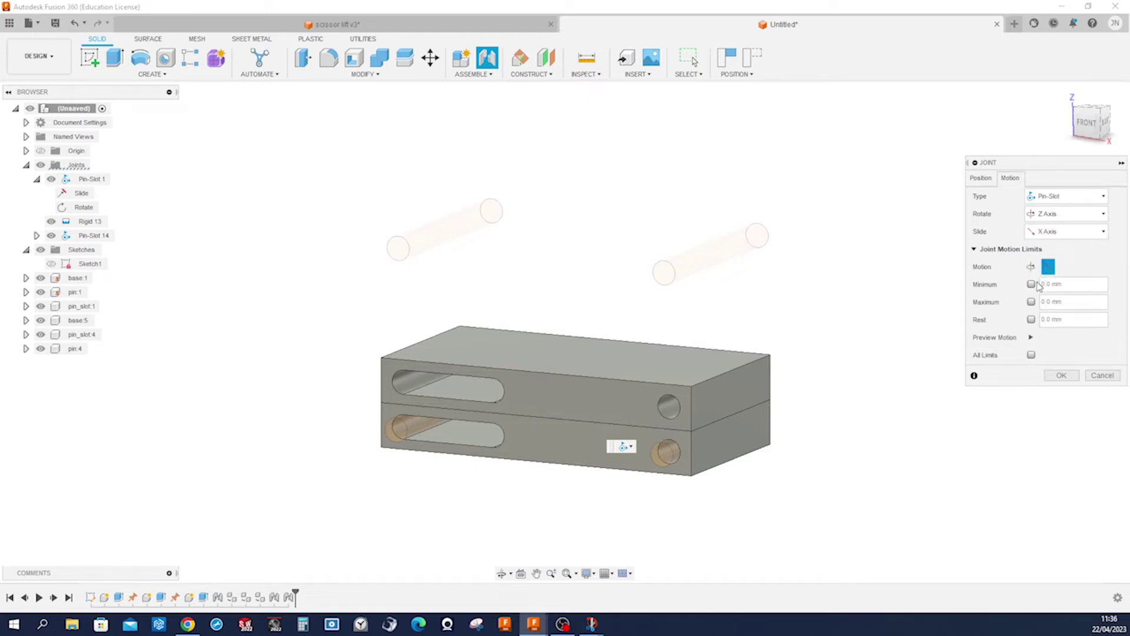
click(1031, 285)
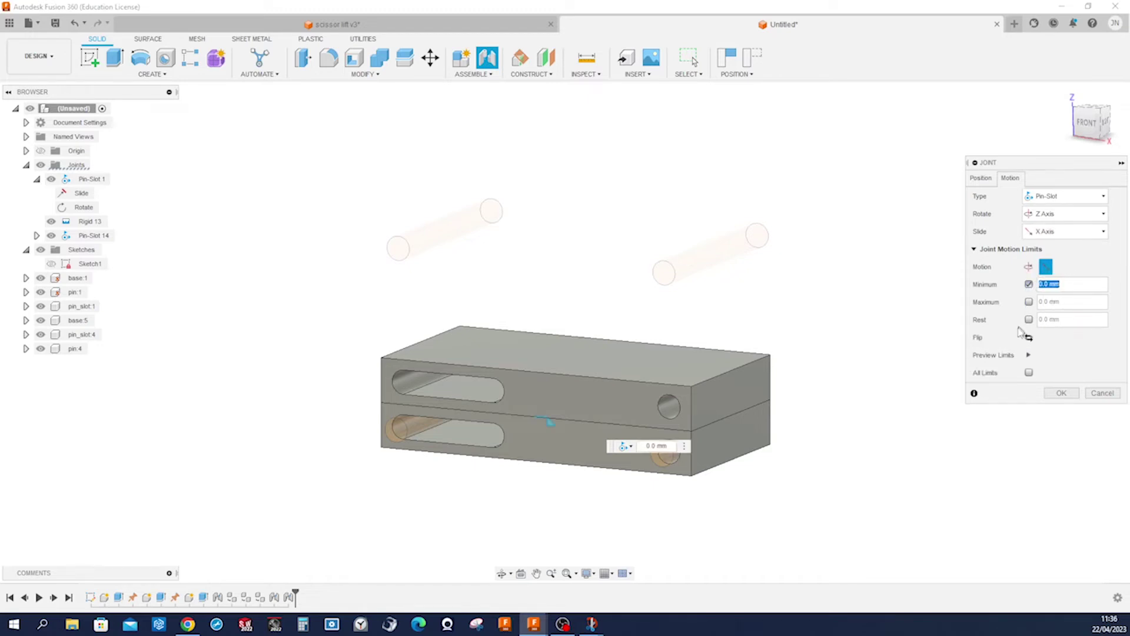
click(1028, 355)
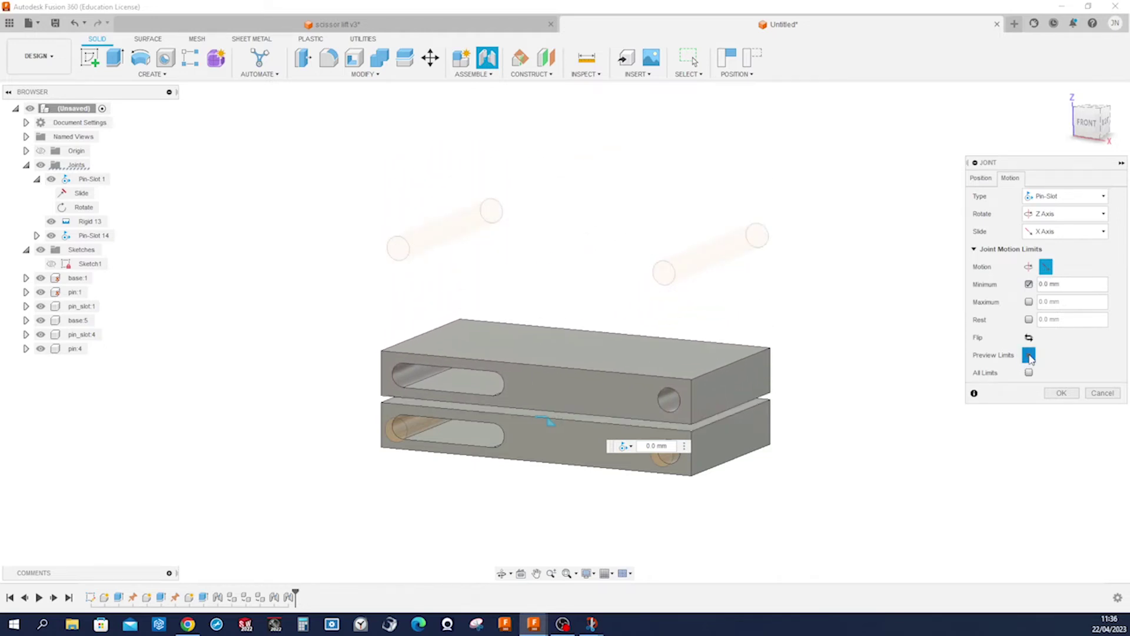
click(1061, 393)
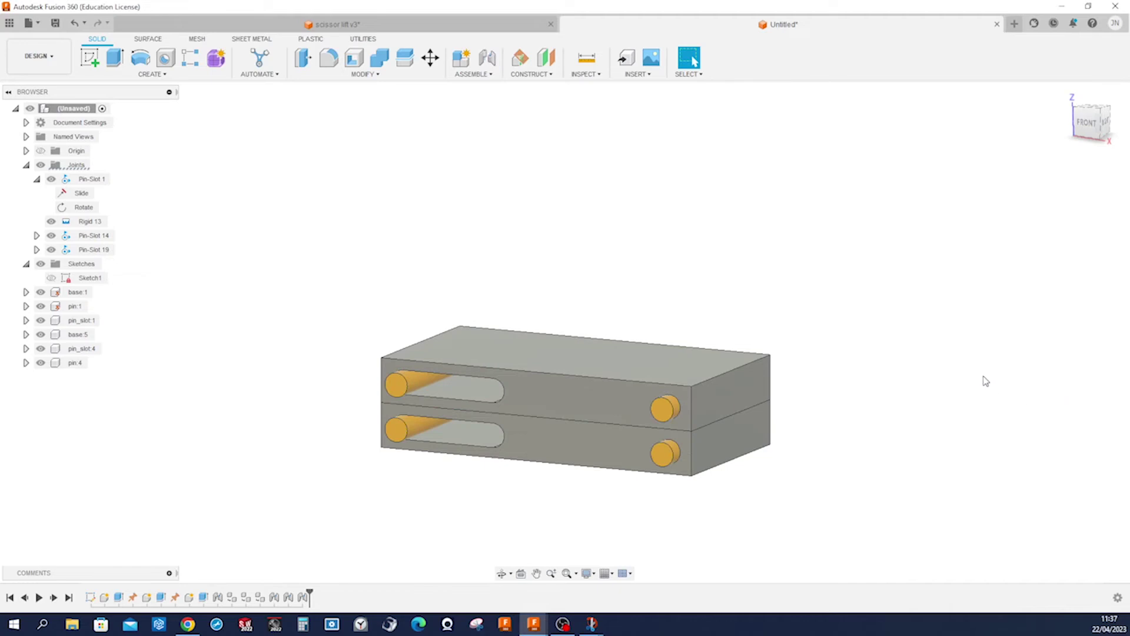
Return Pin-Slot 19 to home position and lock its rotation so the block only slides
mouse_move(635, 387)
mouse_down()
mouse_move(612, 285)
mouse_move(618, 388)
mouse_up()
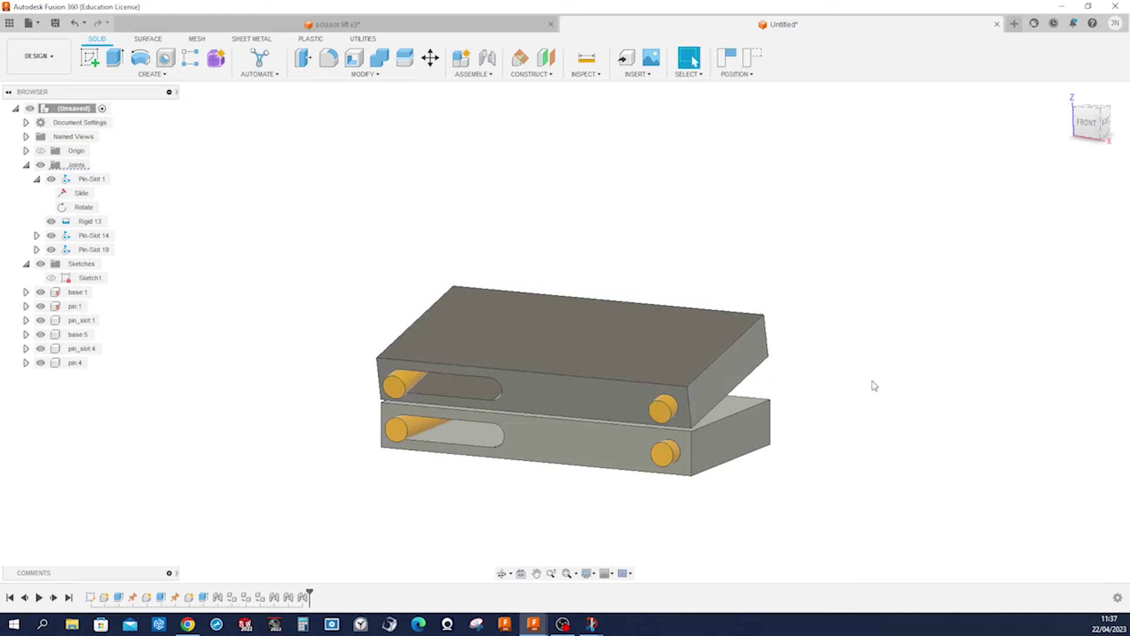
right_click(93, 252)
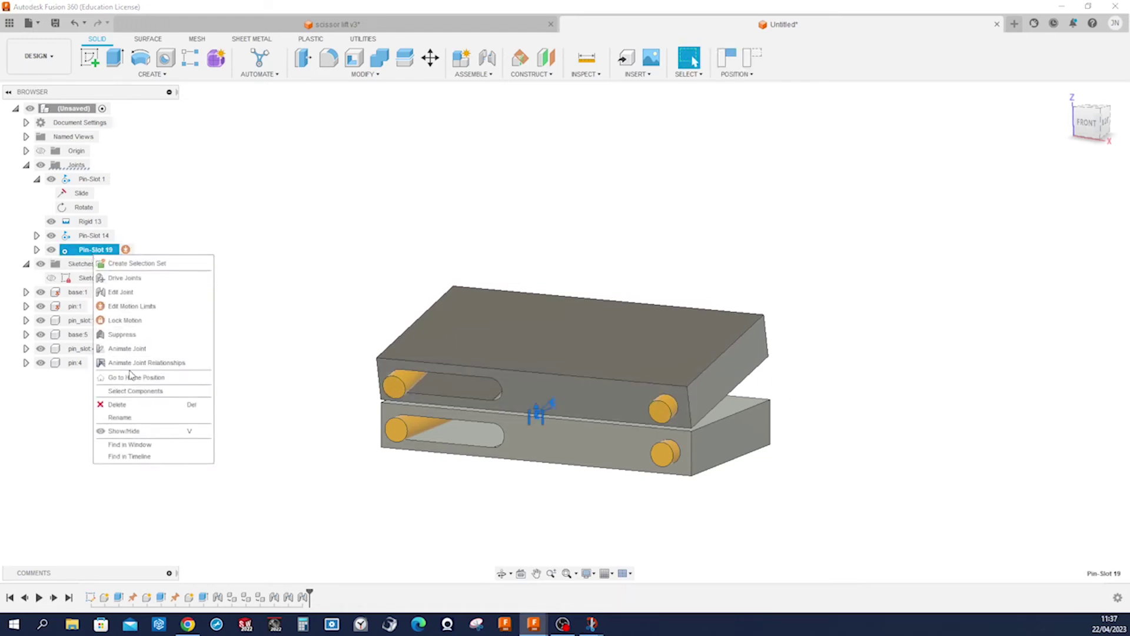
click(131, 377)
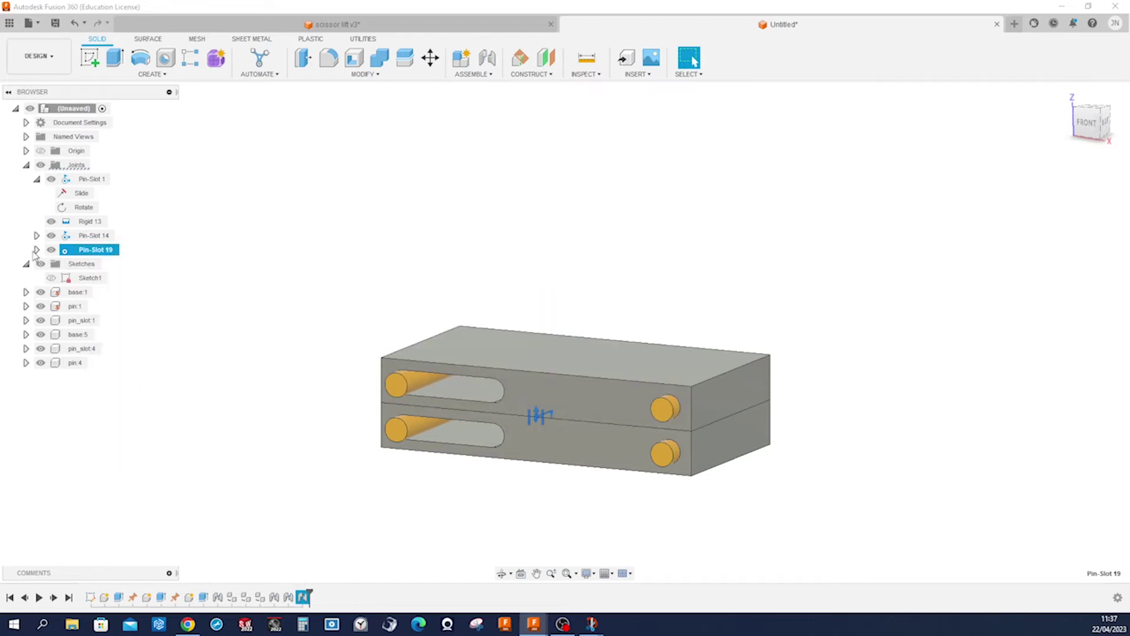
click(36, 250)
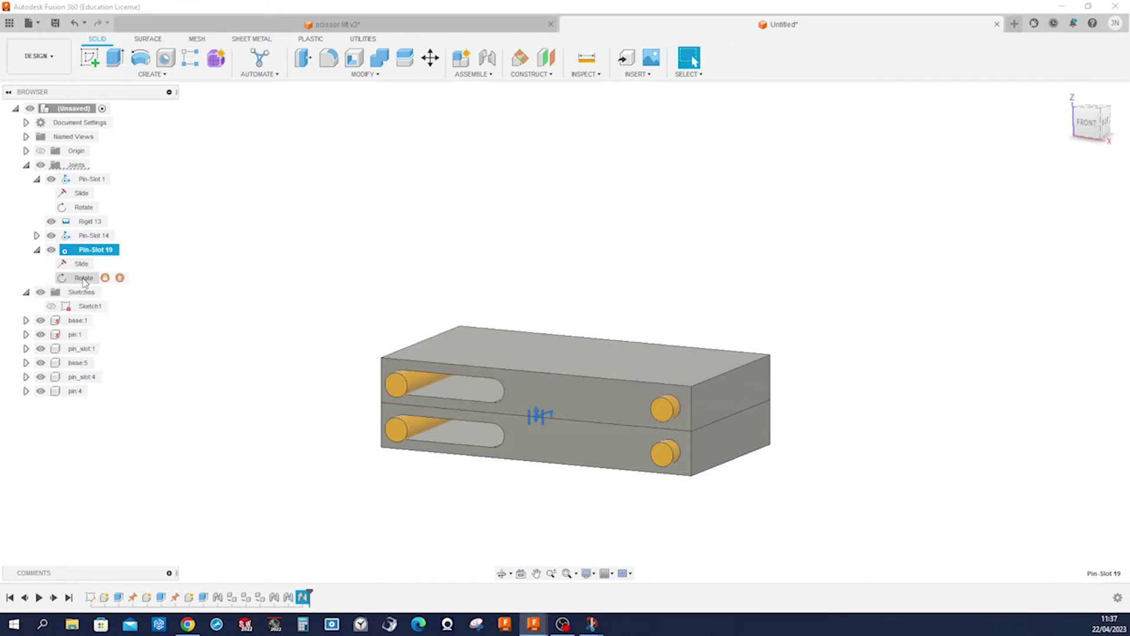
click(105, 279)
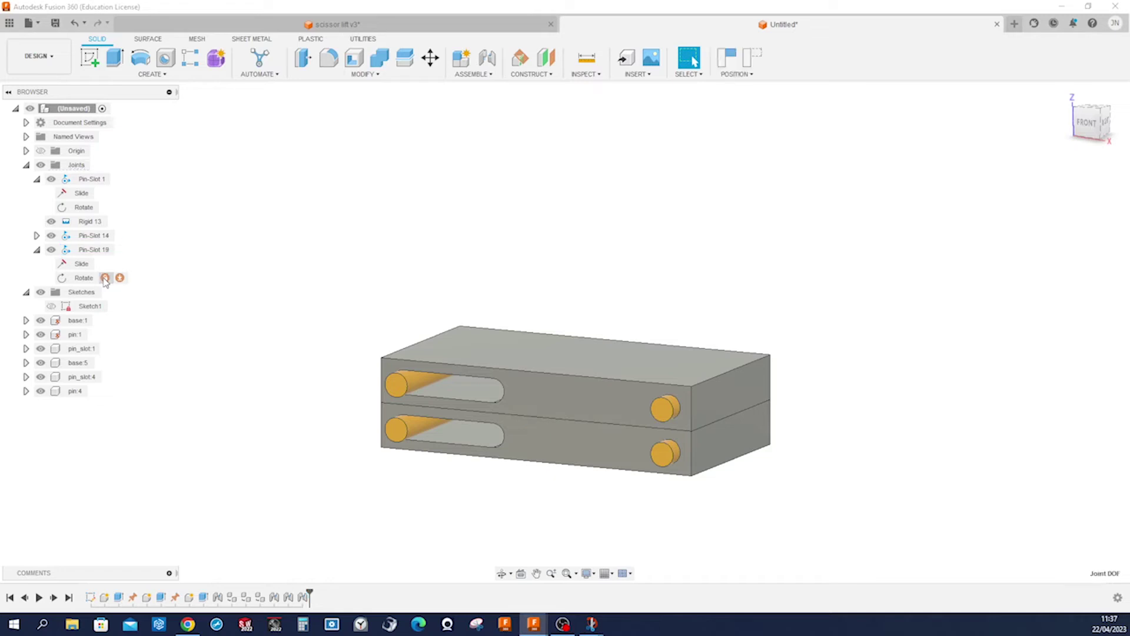
mouse_move(587, 412)
mouse_down()
mouse_move(590, 271)
mouse_move(597, 416)
mouse_up()
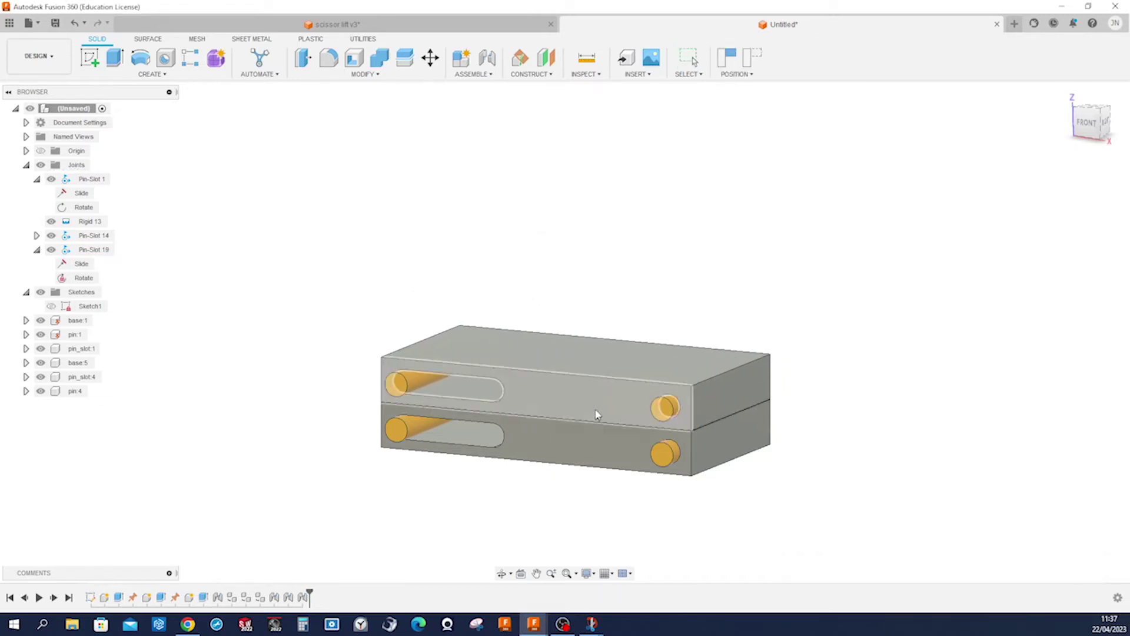
Orbit to the front view and start a sketch on the lower block's face
shift+middle_drag(833, 348, 696, 348)
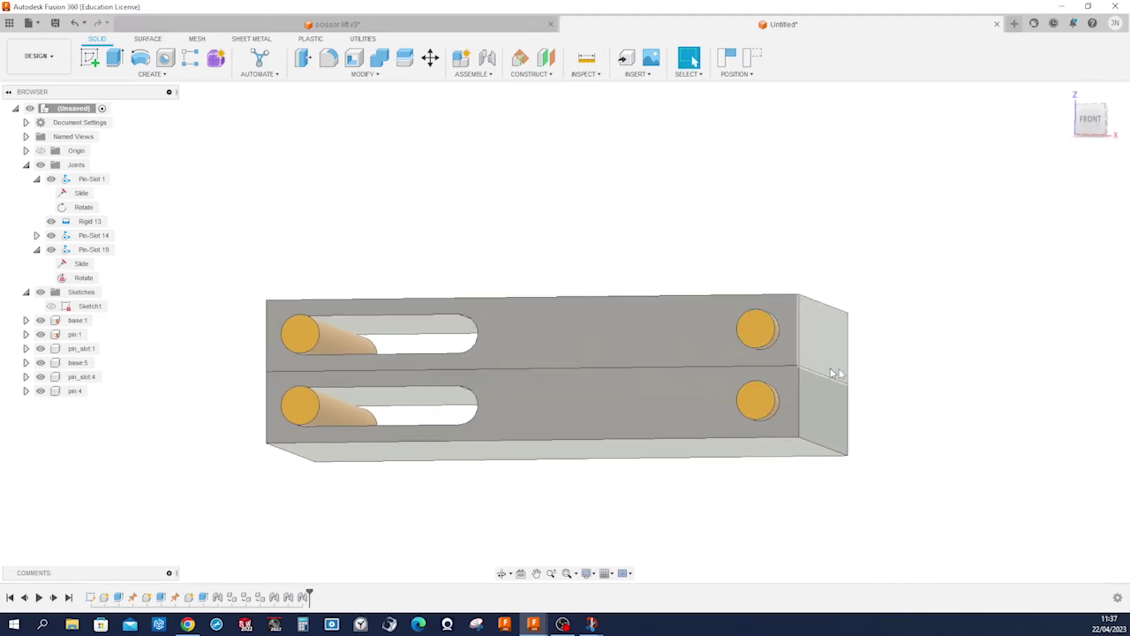
shift+middle_drag(924, 378, 956, 381)
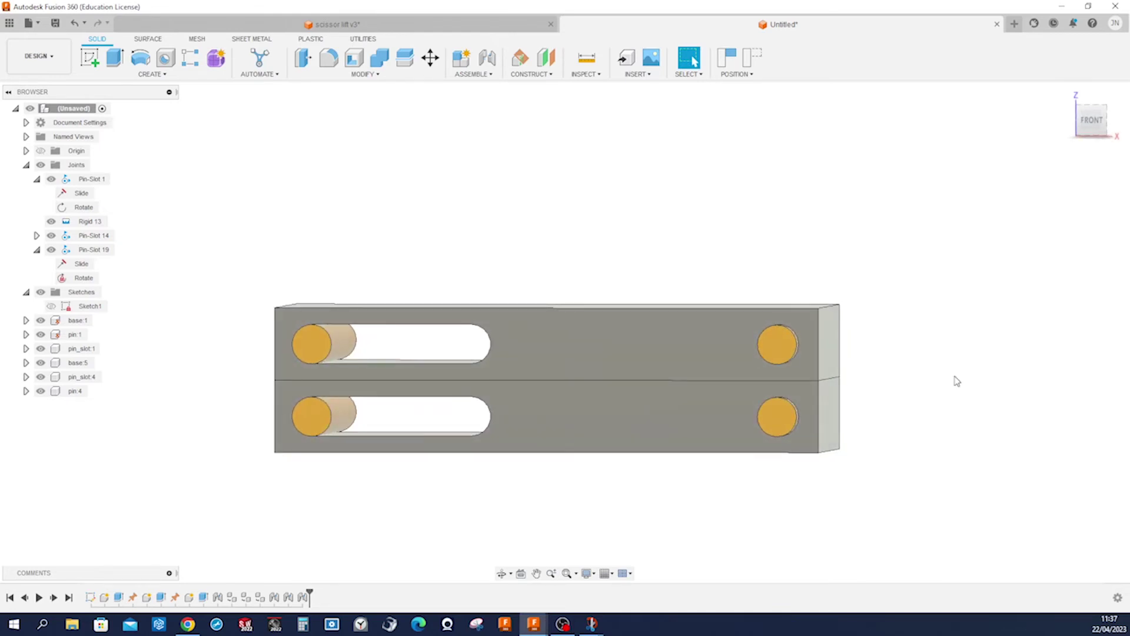
key(s)
click(1001, 403)
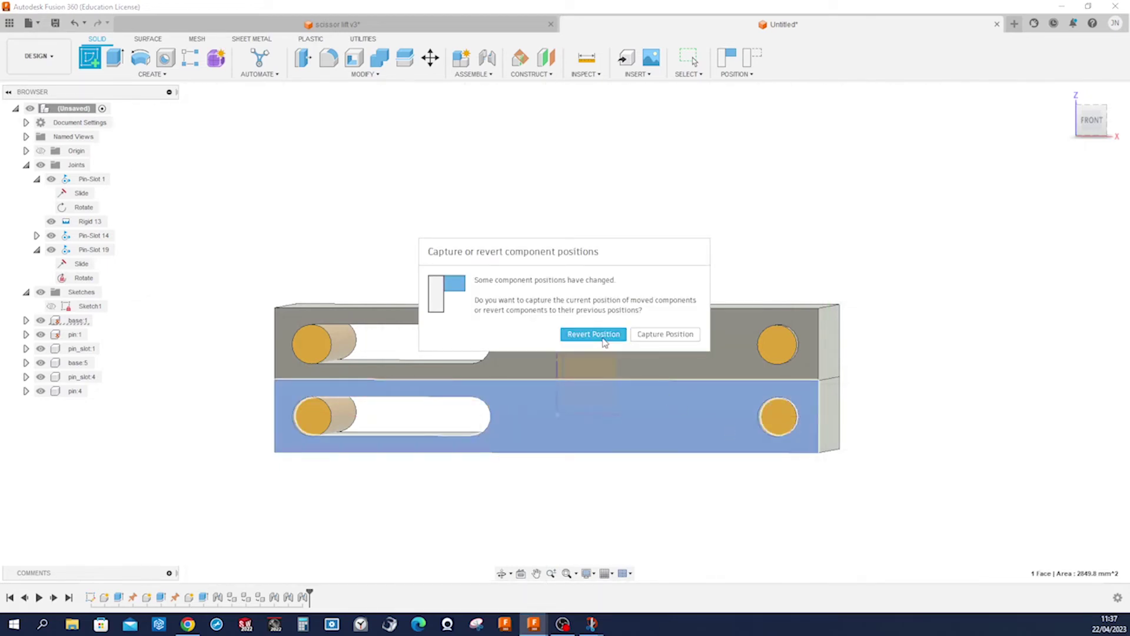
Revert the block positions and draw a center-to-center slot diagonally across the blocks
click(591, 333)
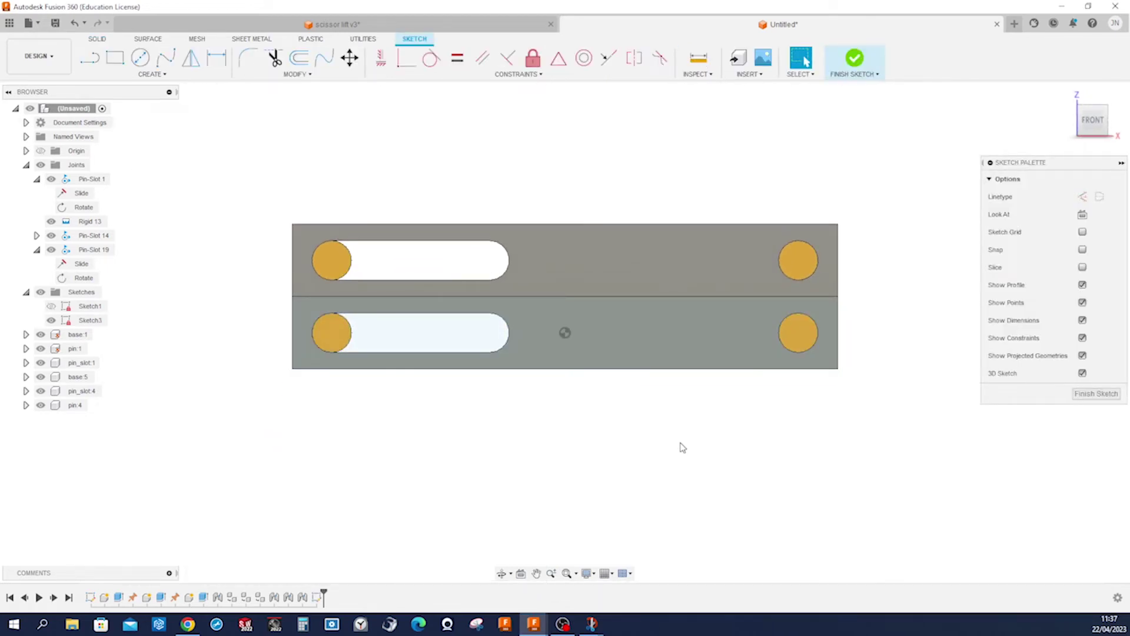
key(s)
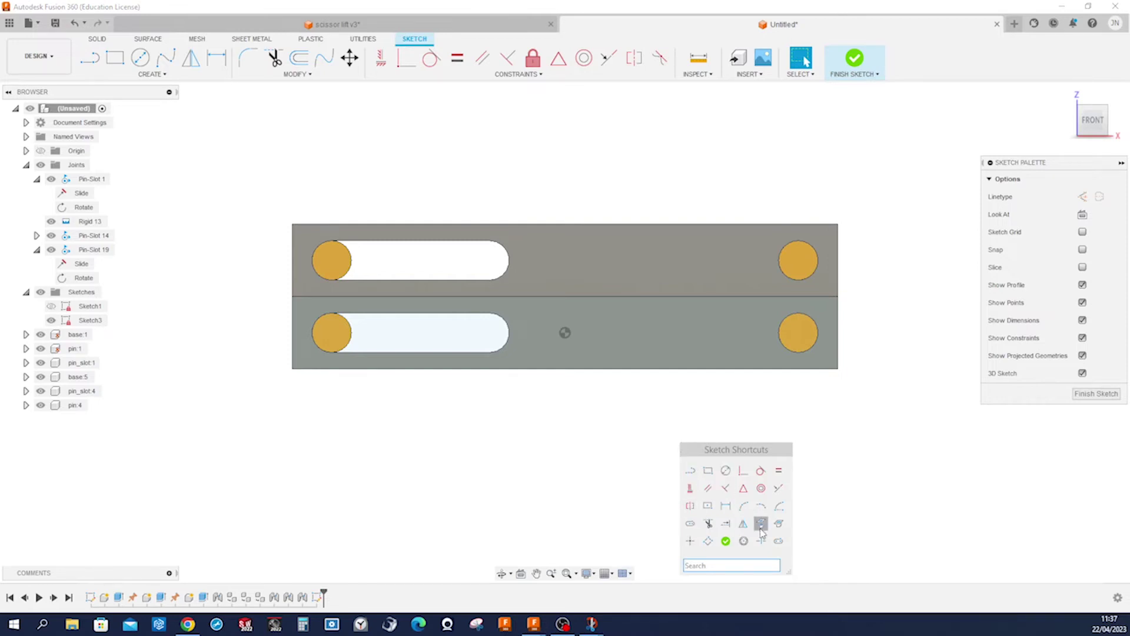
click(779, 541)
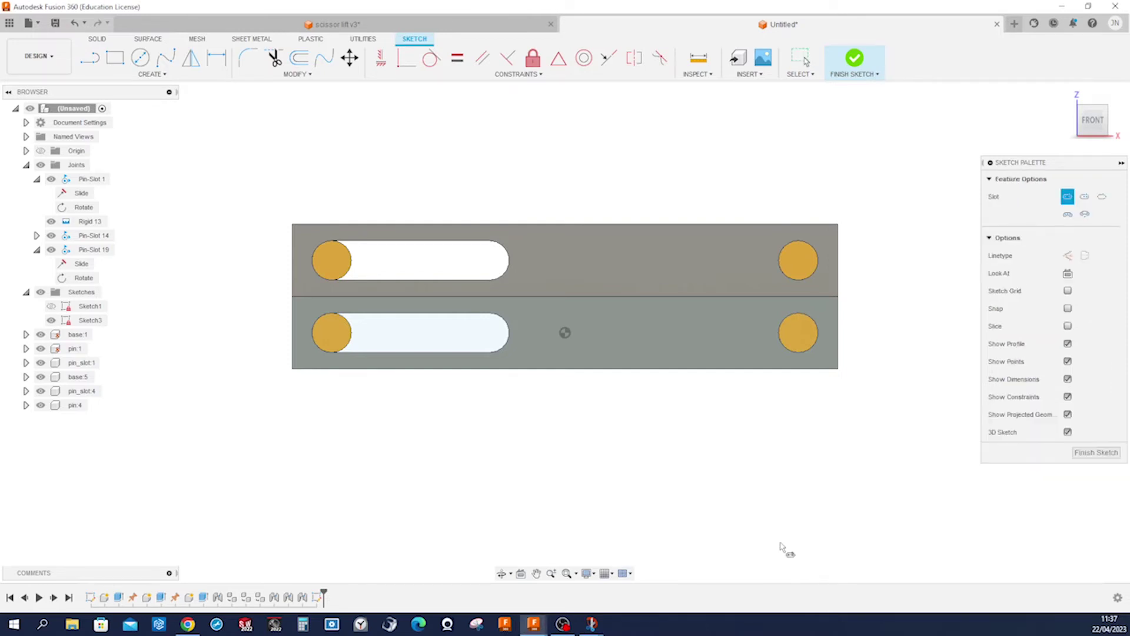
click(413, 177)
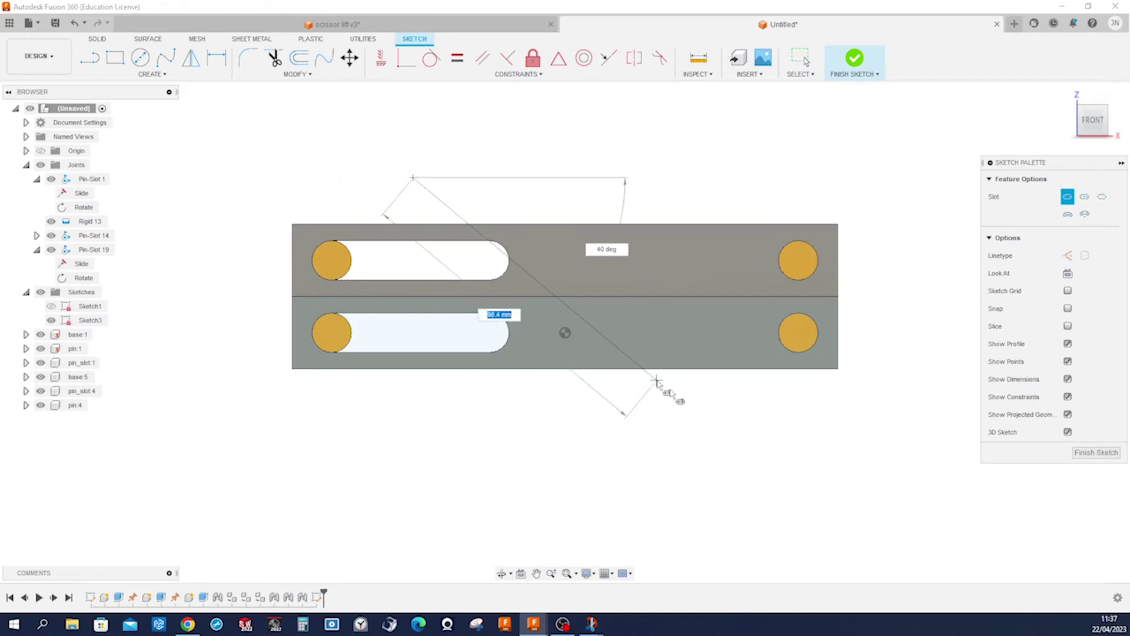
click(736, 447)
click(744, 416)
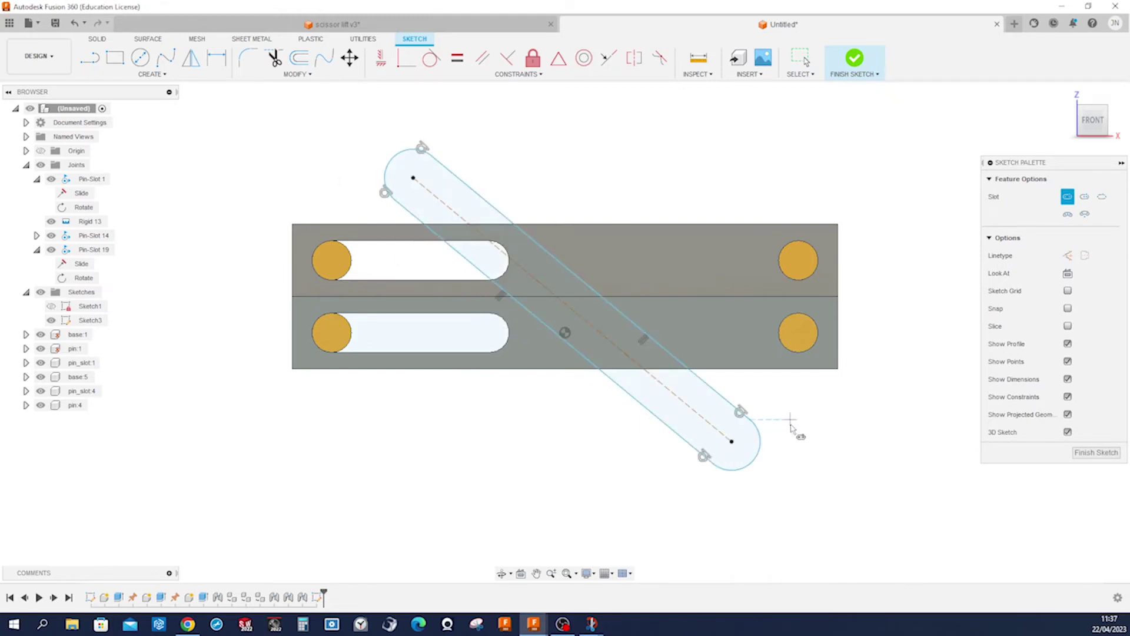
key(Escape)
Project the lower-right and top-left pin circles into the sketch
key(p)
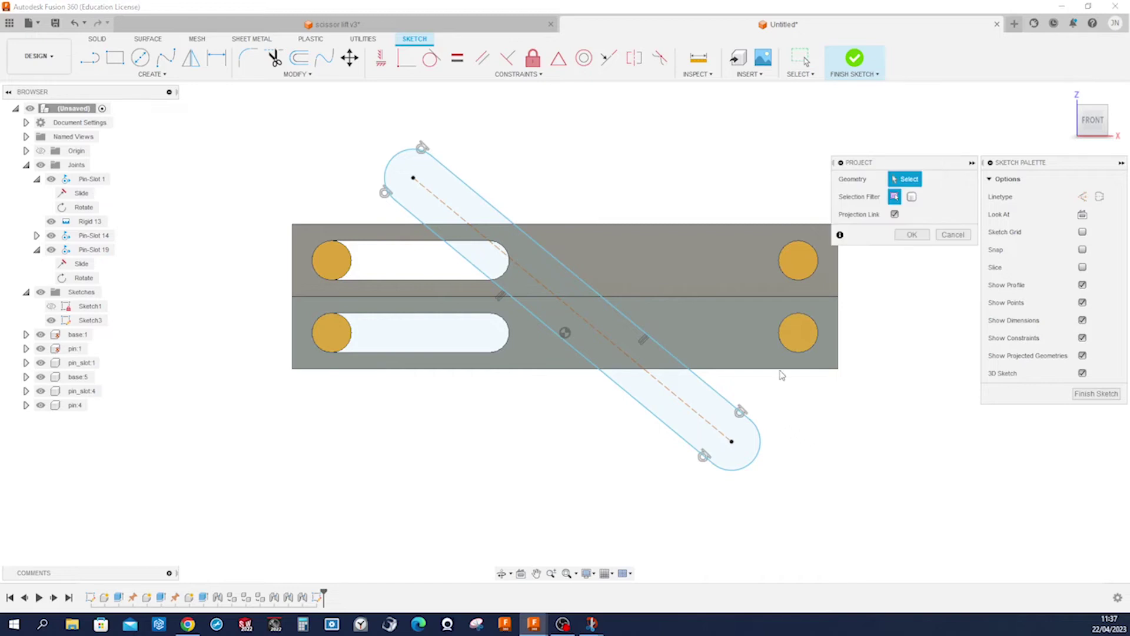
click(797, 353)
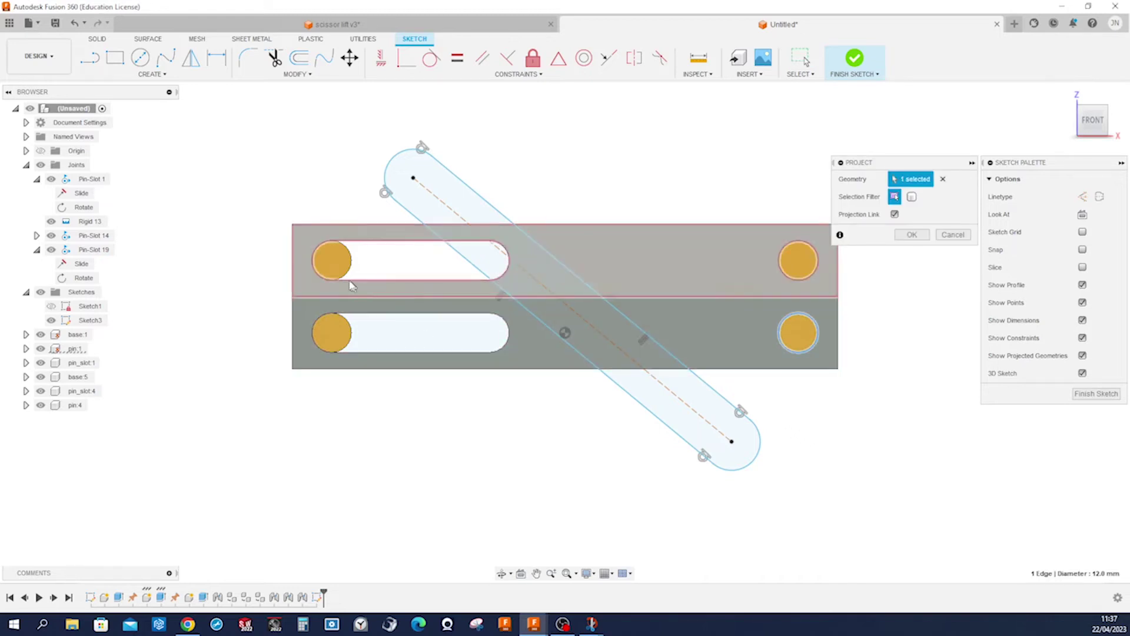
click(344, 274)
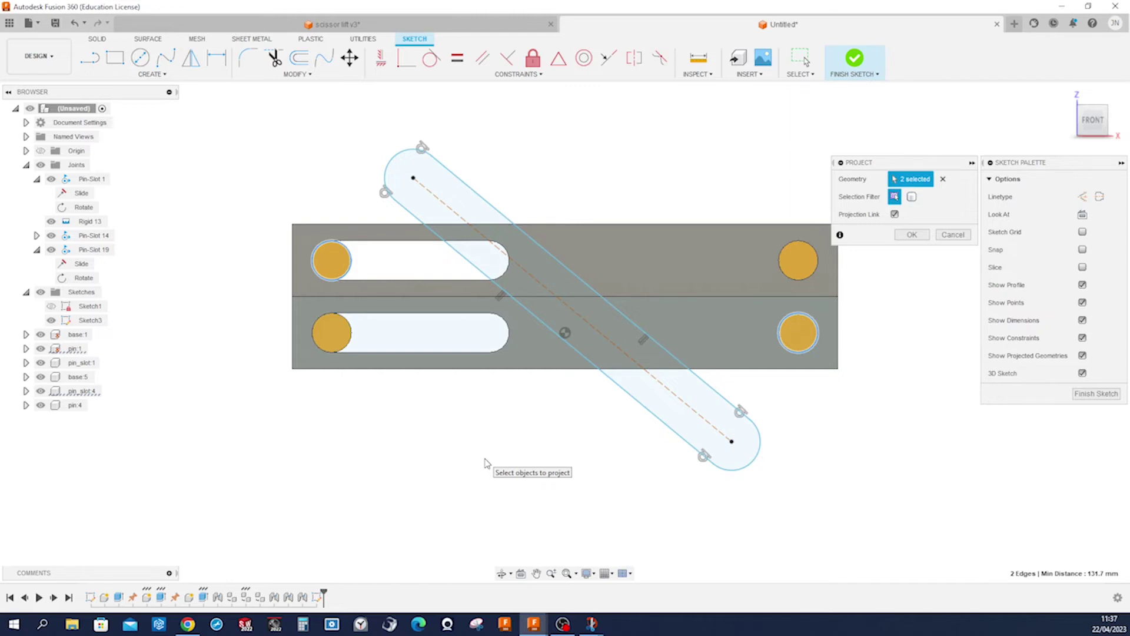
click(910, 234)
Make the slot's end arcs concentric with the lower-right and upper-left pin circles
key(s)
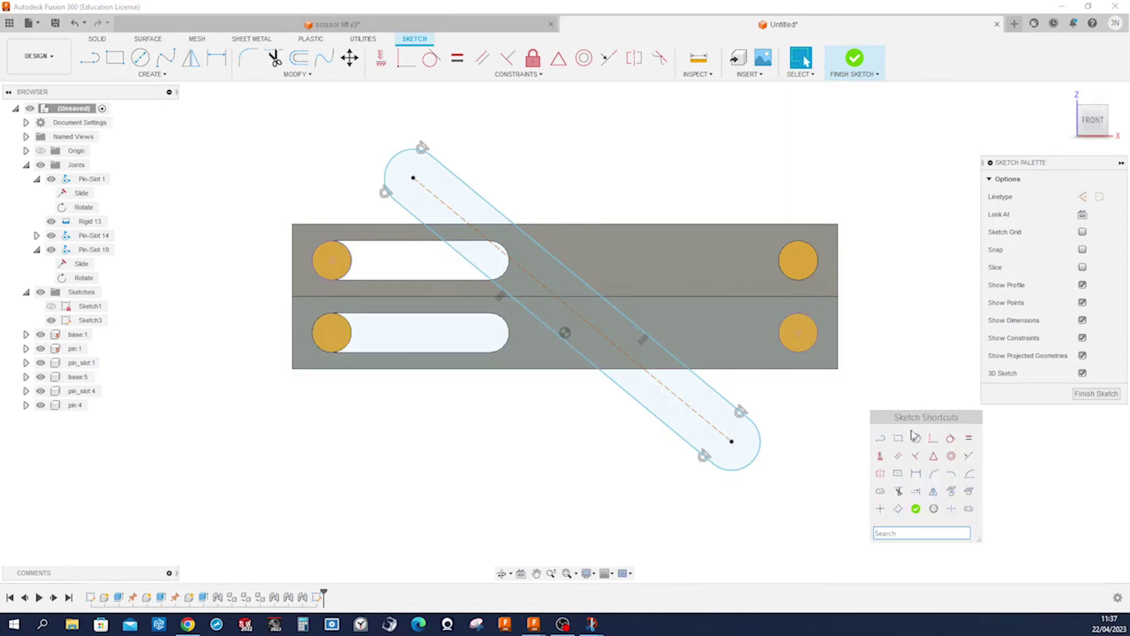
click(933, 439)
click(737, 449)
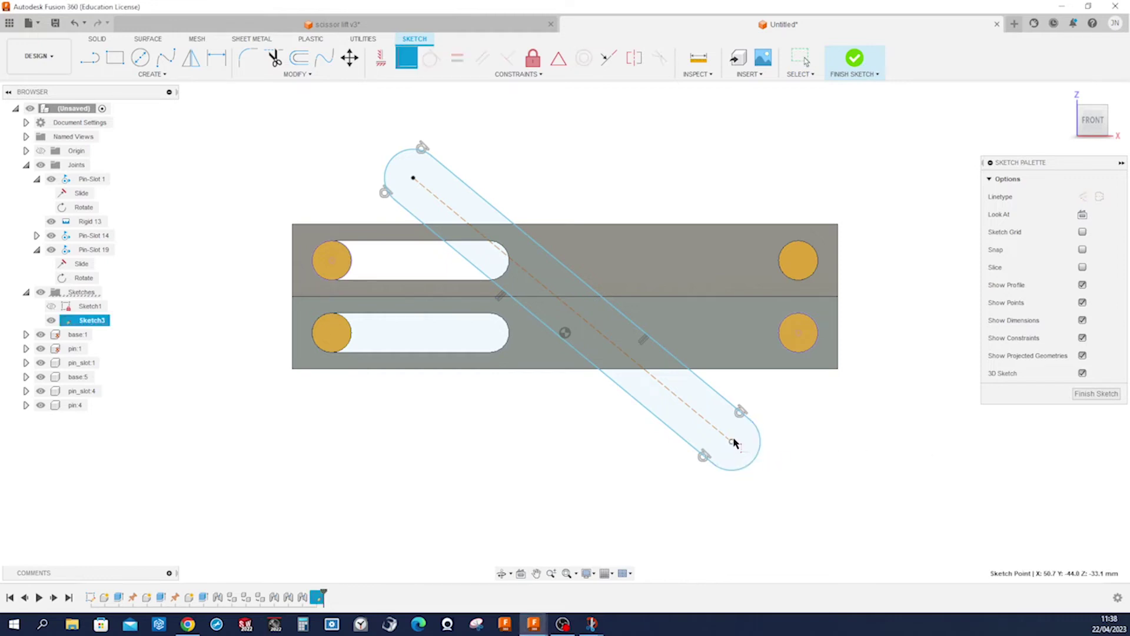
click(798, 333)
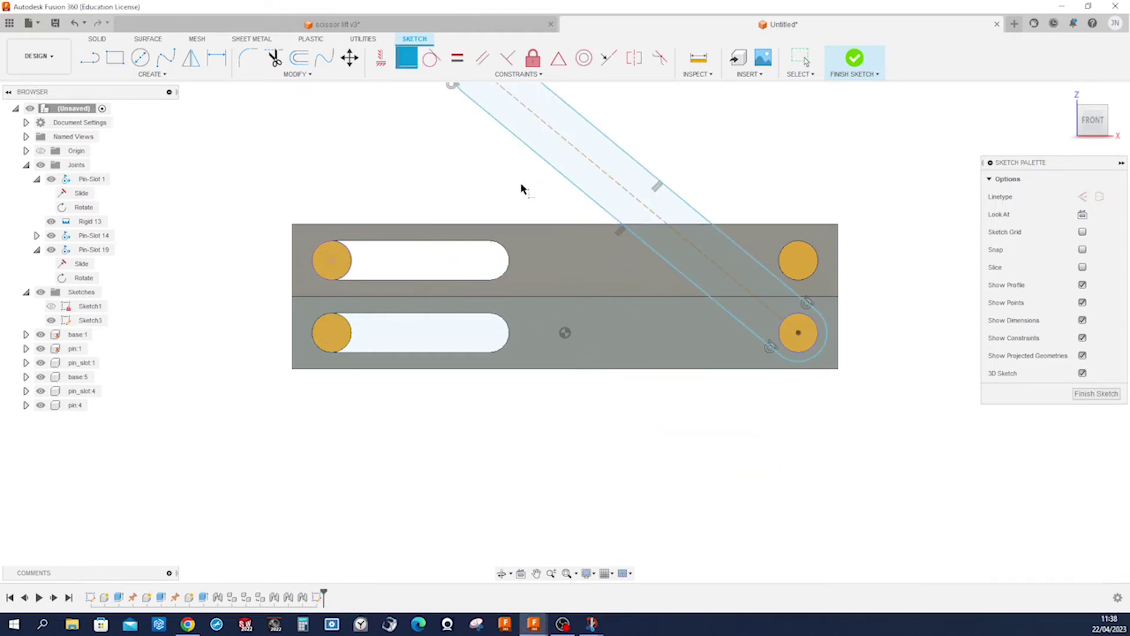
key(F6)
click(484, 177)
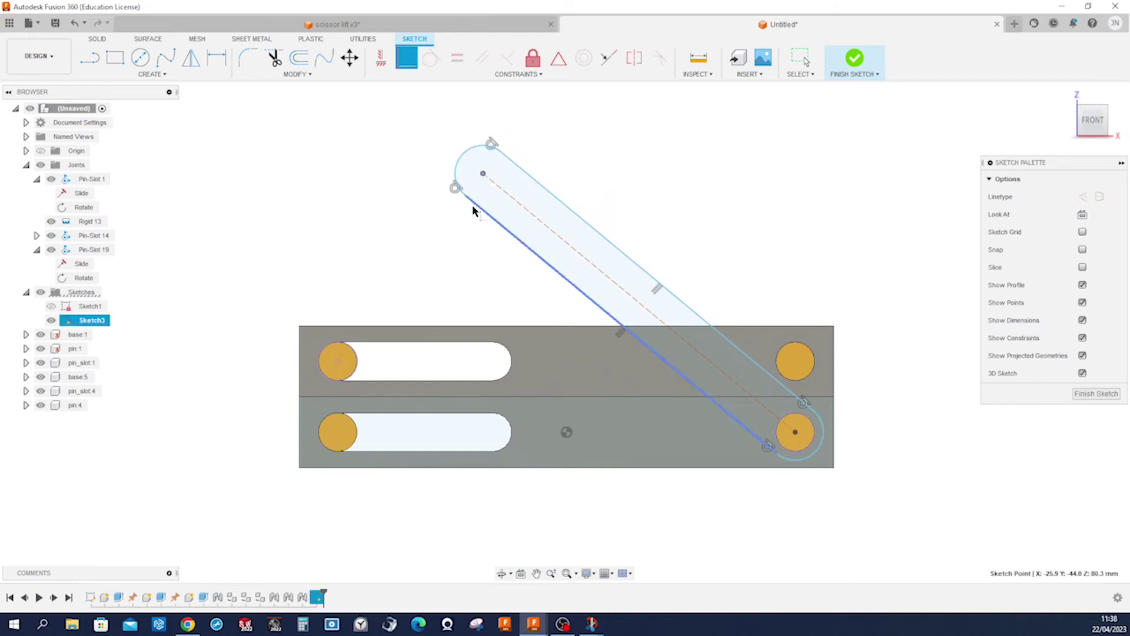
click(341, 361)
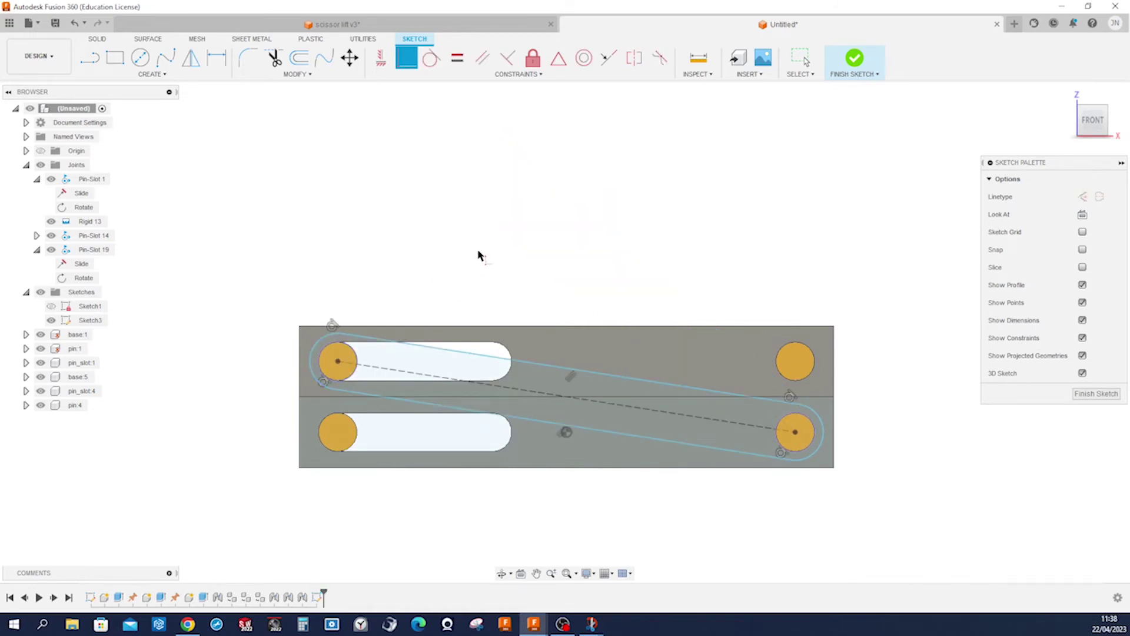
key(Escape)
Dimension the slot's end arc radius to 8 mm
key(d)
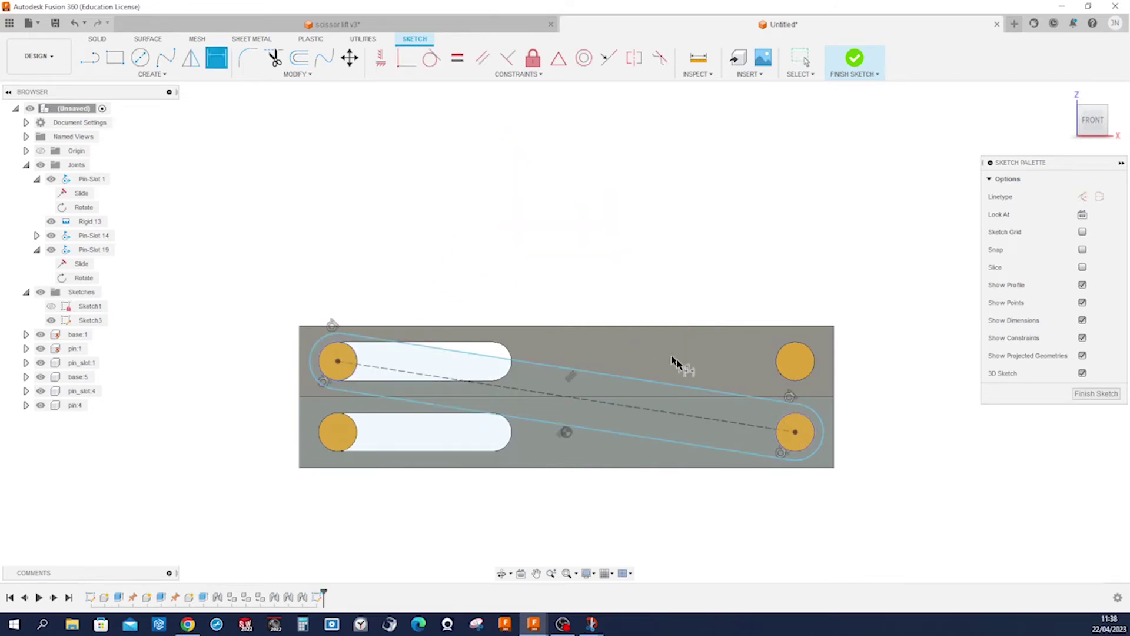
click(816, 418)
click(867, 411)
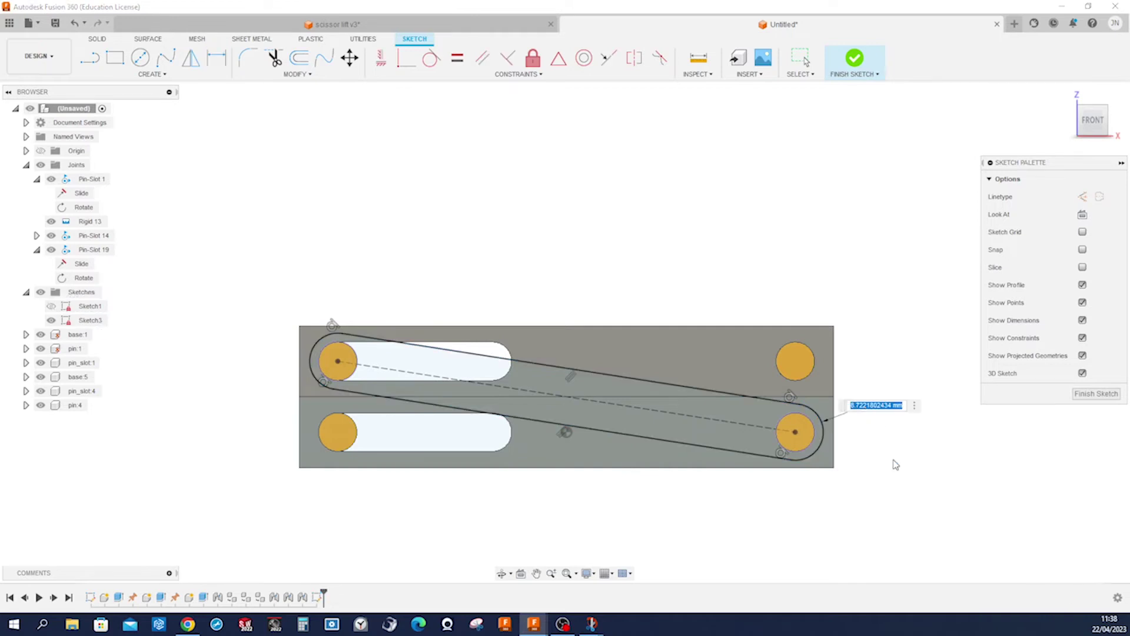
text(8)
key(Return)
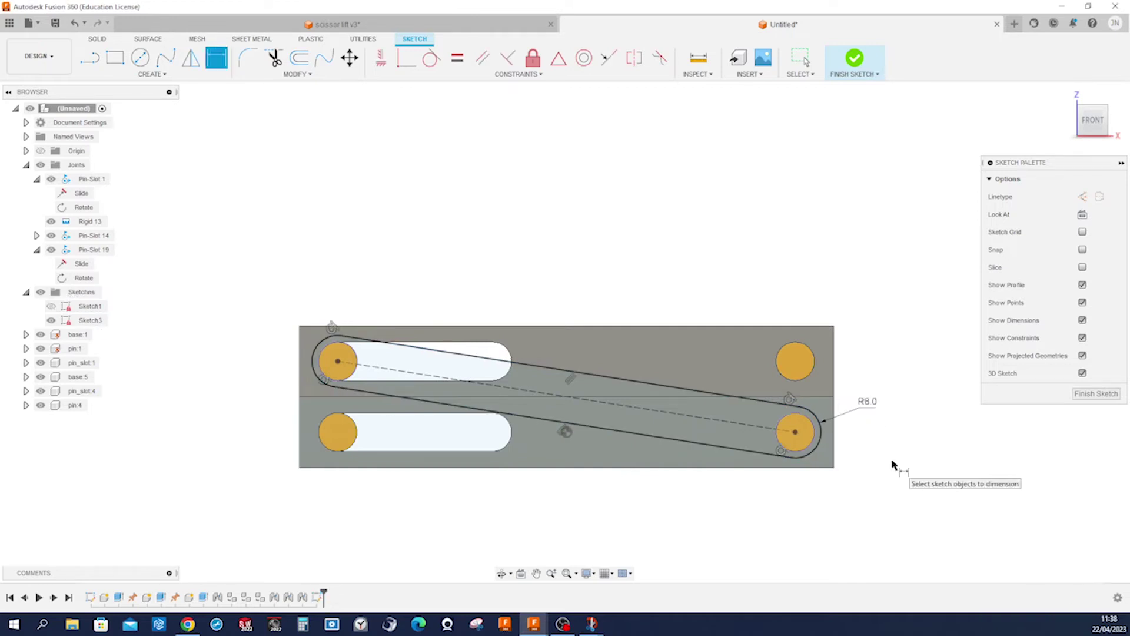
Draw a circle centred at the sketch origin in the middle of the slot
key(s)
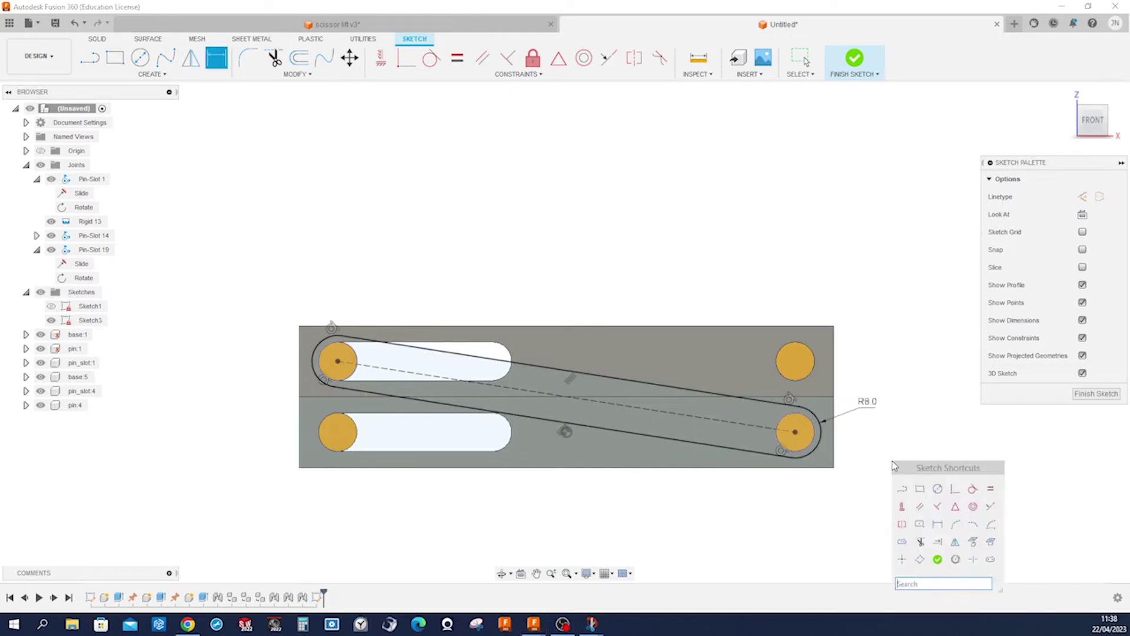
click(937, 489)
scroll(589, 406, up, 4)
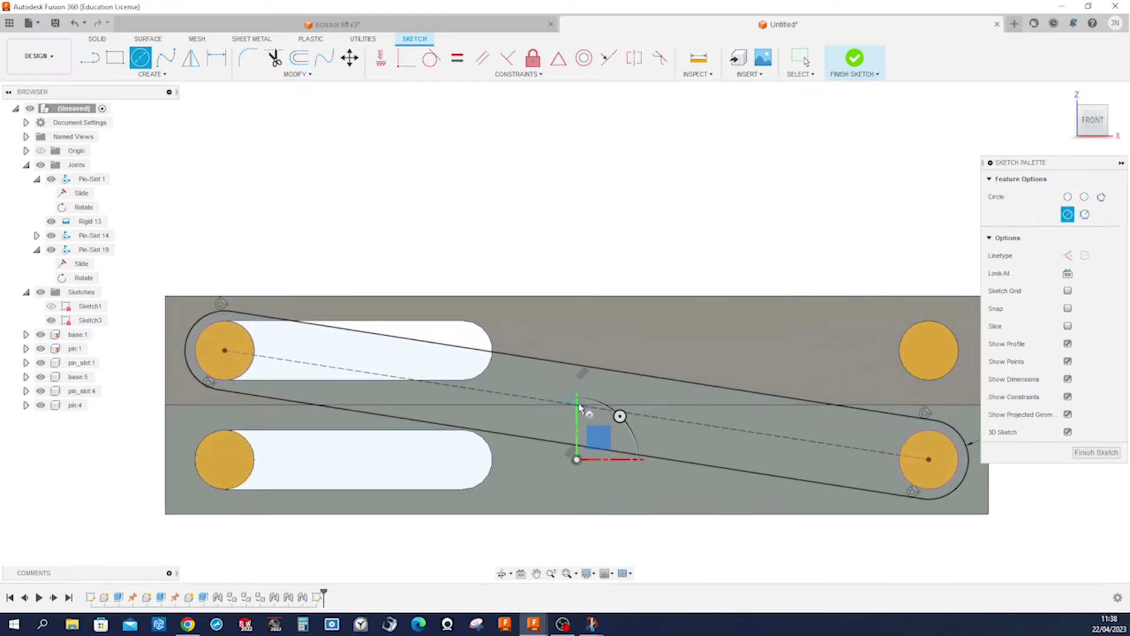
click(577, 405)
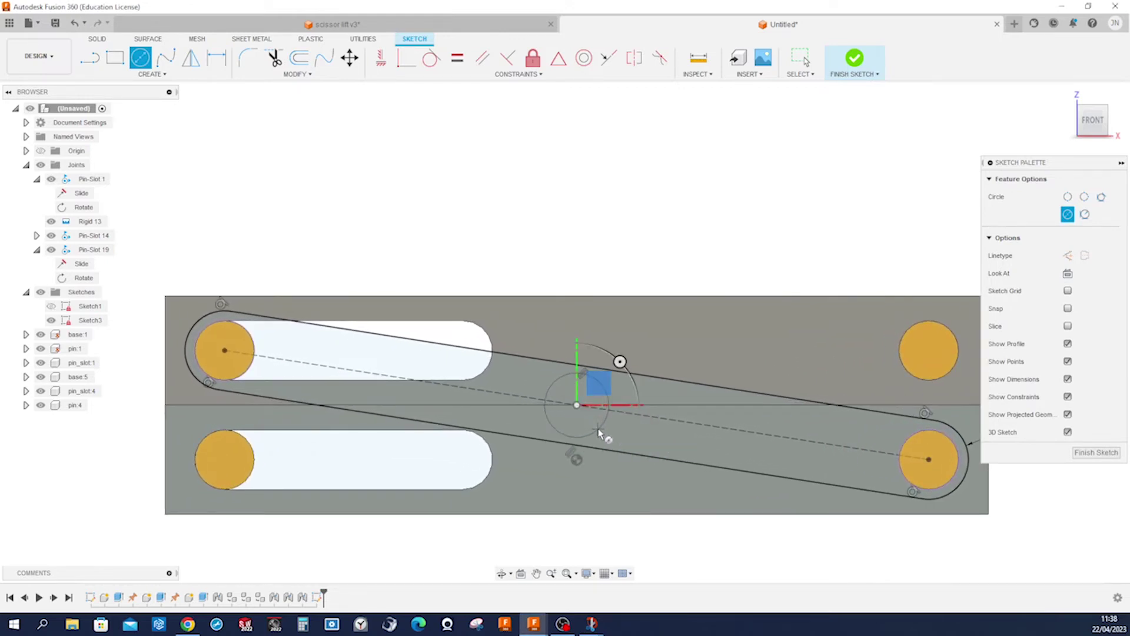
click(599, 434)
click(578, 459)
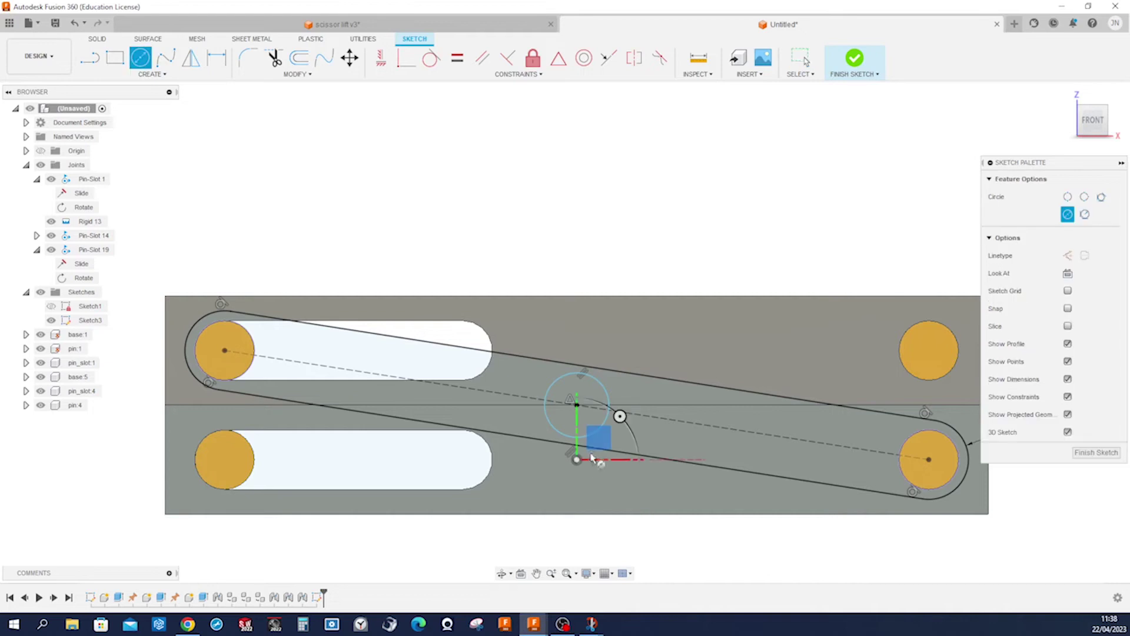
key(Escape)
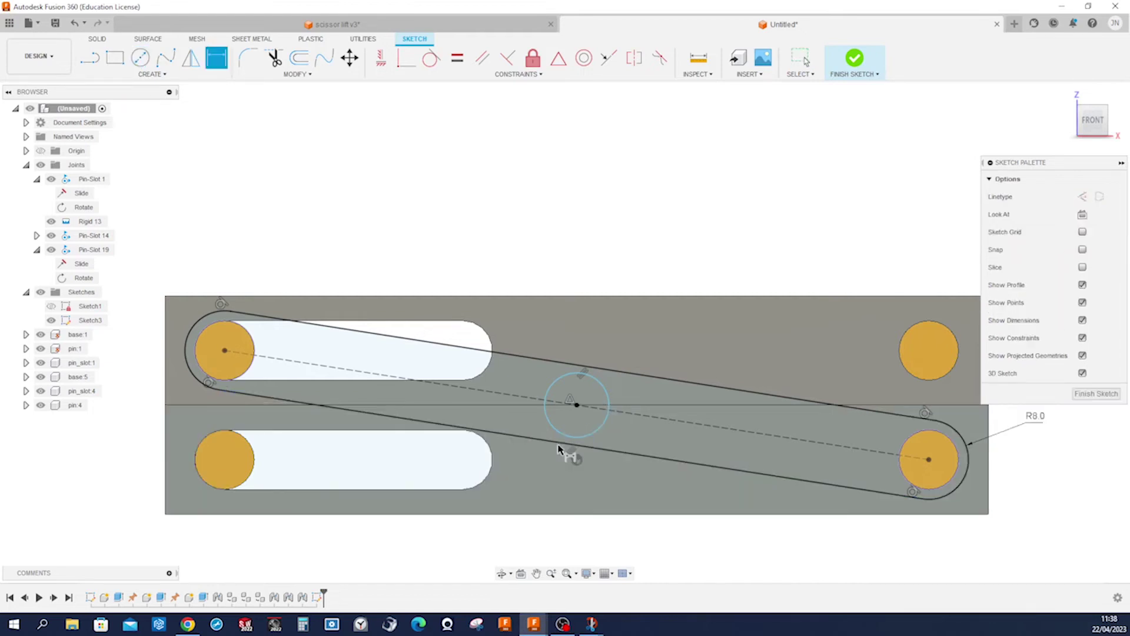
click(560, 432)
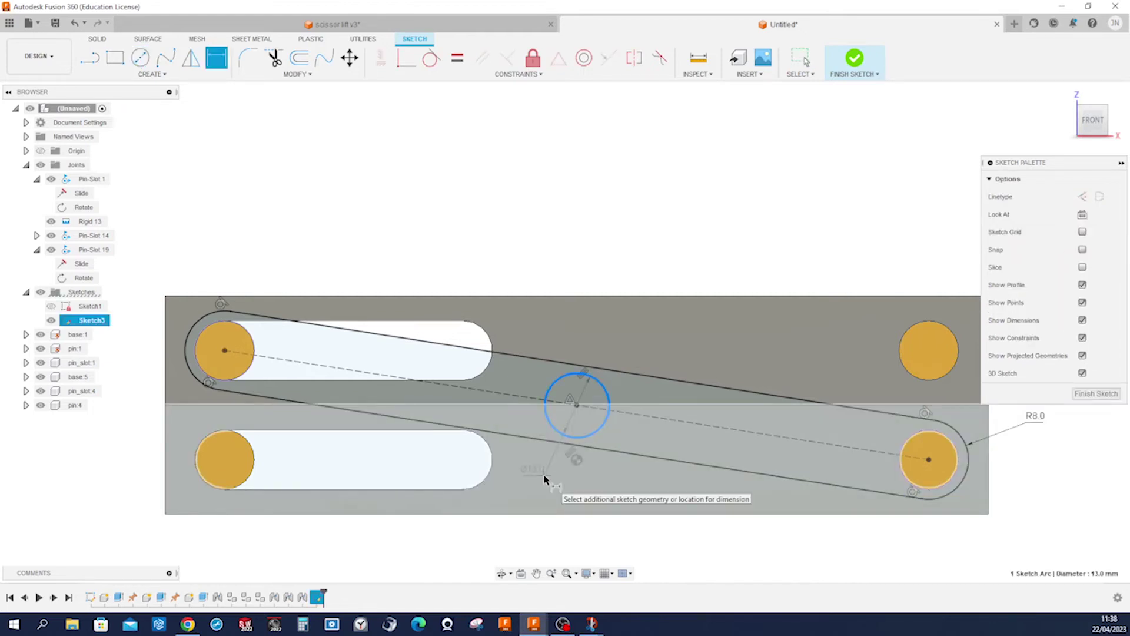
key(Escape)
Make the centre circle equal to the slot's end arc and finish the sketch
key(s)
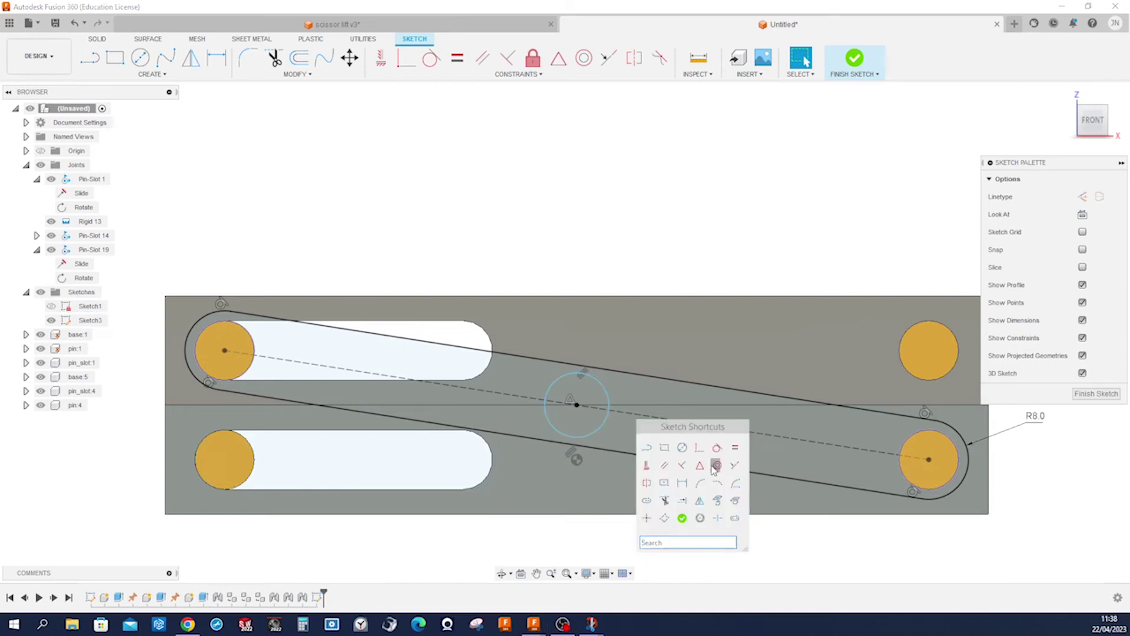
click(735, 448)
click(602, 435)
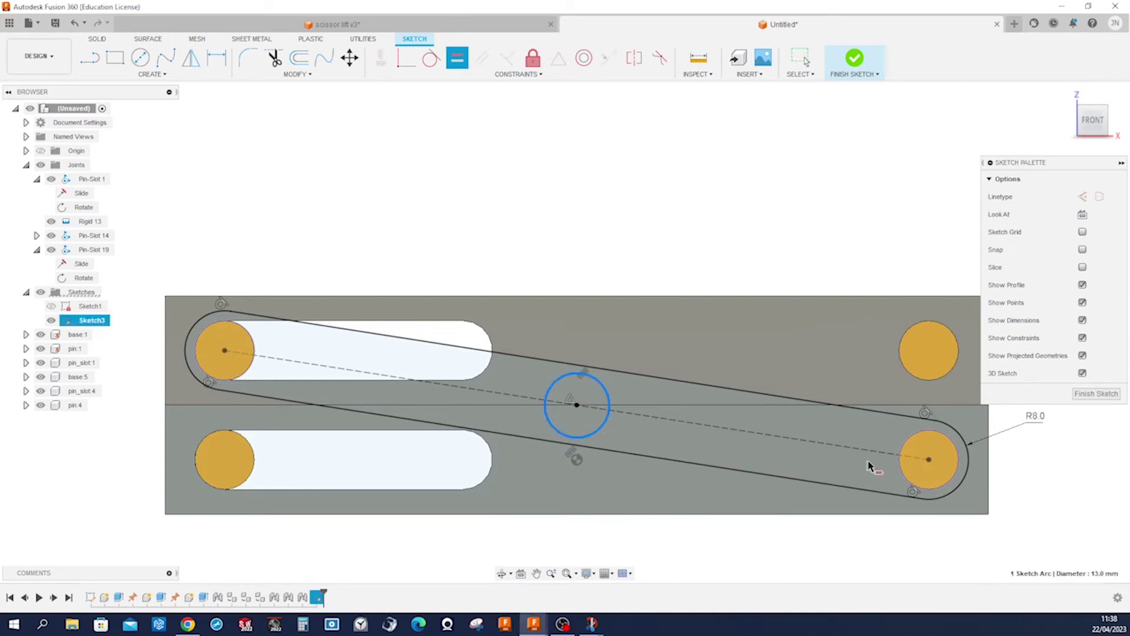
click(904, 477)
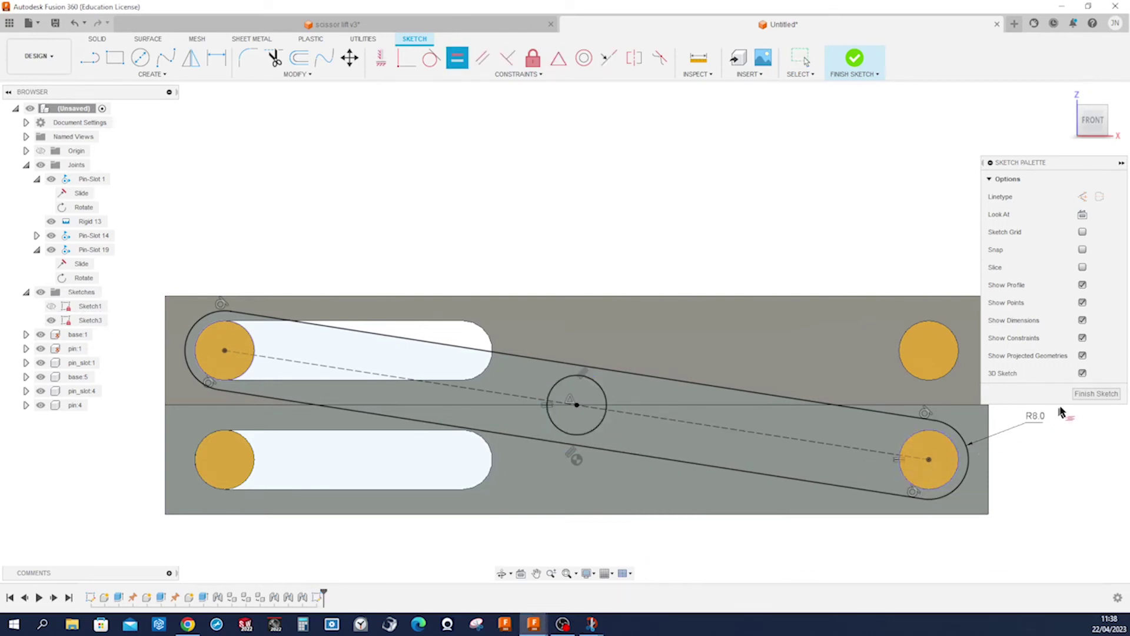
click(1085, 395)
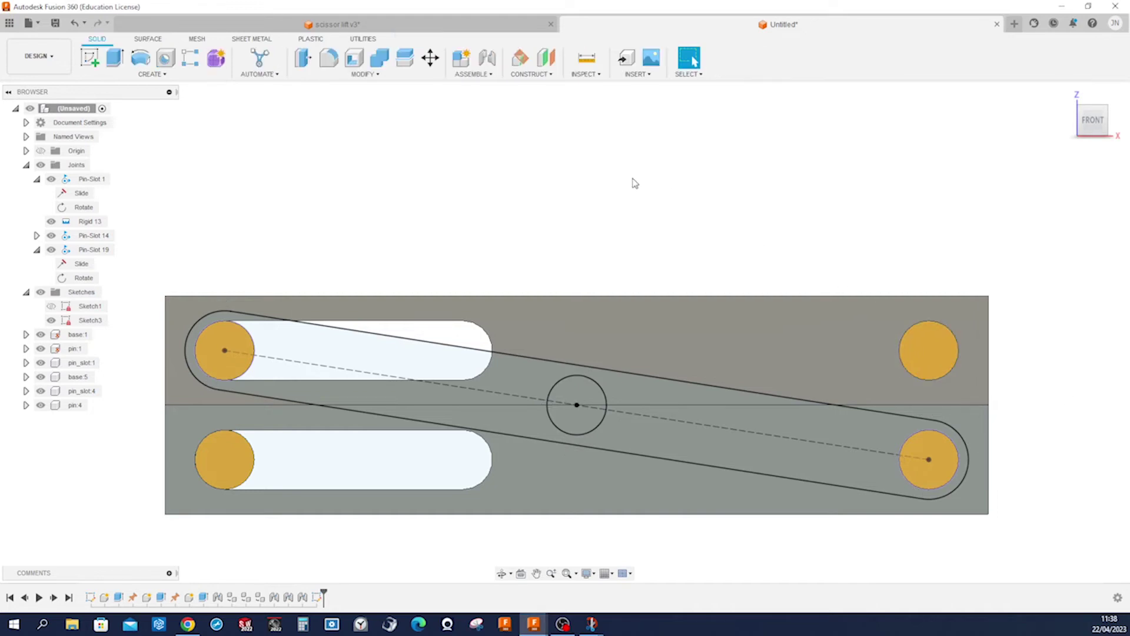
Extrude both link profile halves 4 mm as a new component
key(s)
key(Escape)
key(e)
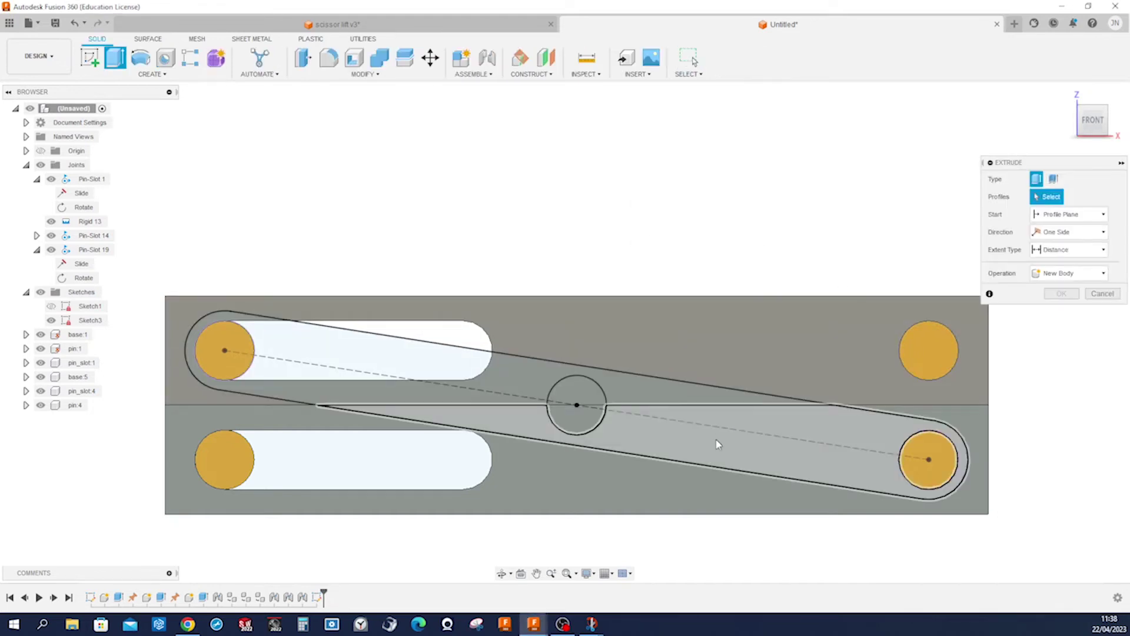
click(717, 444)
click(662, 400)
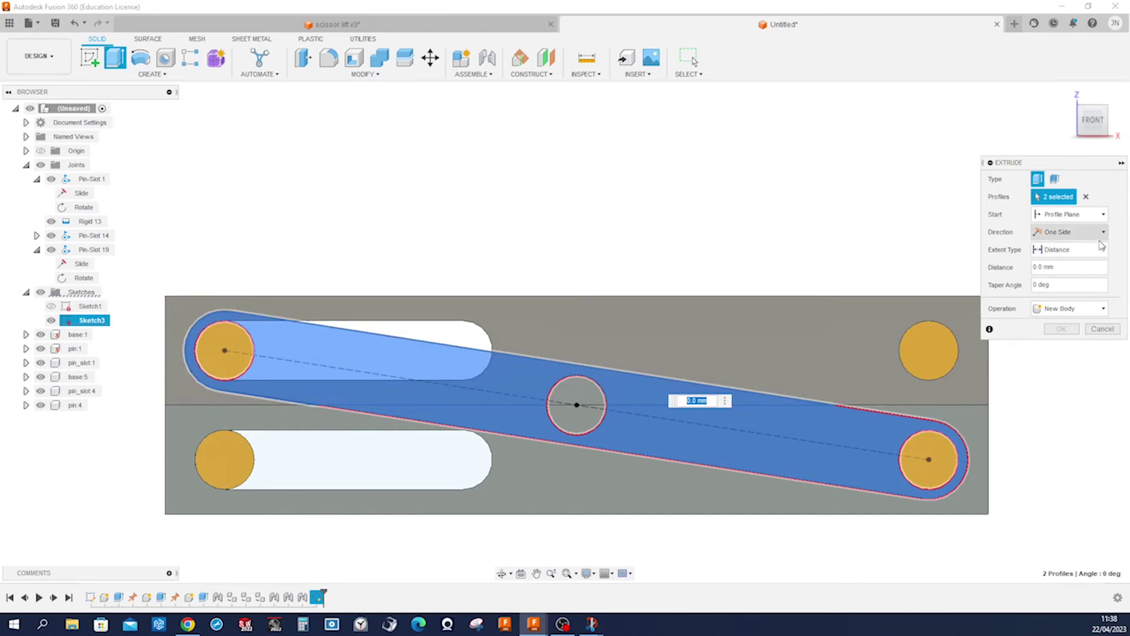
click(1096, 309)
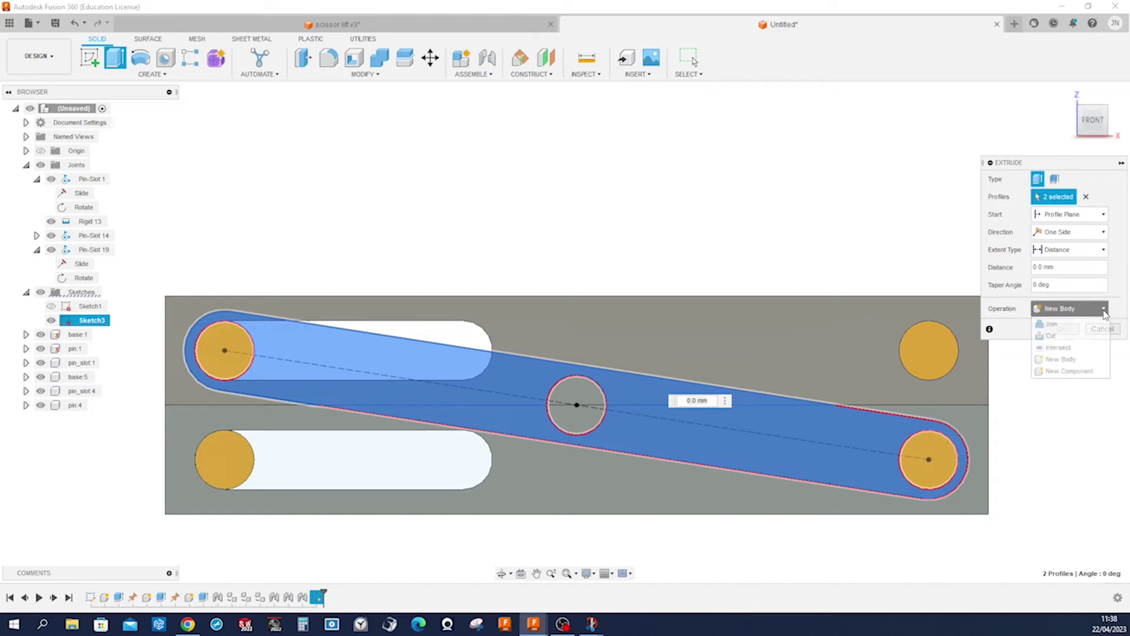
click(1075, 371)
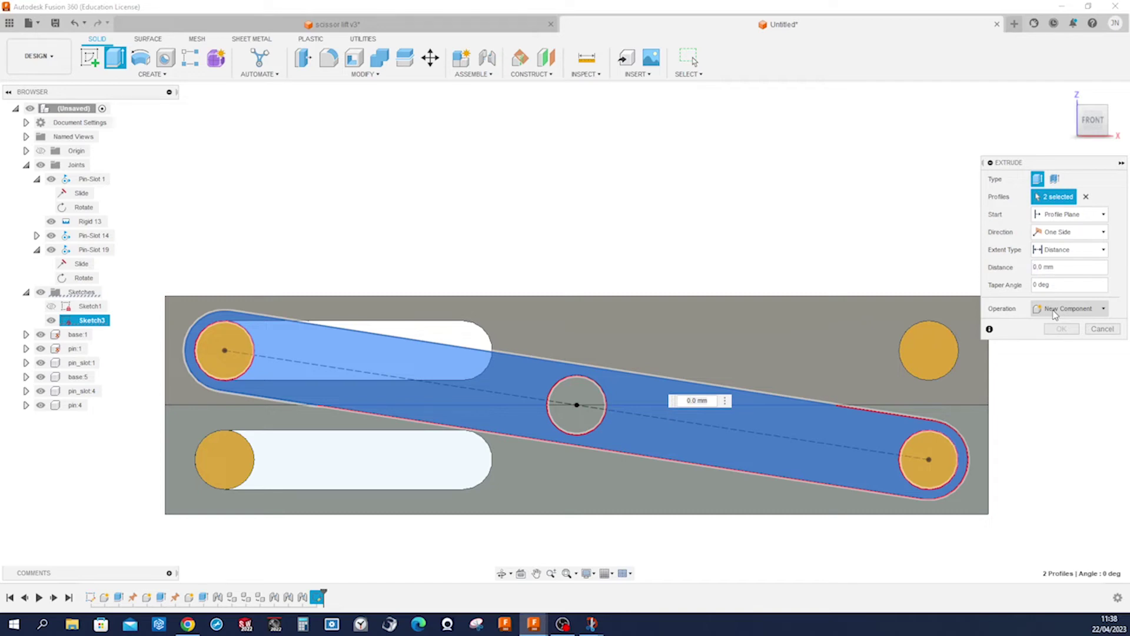
key(BackSpace)
key(BackSpace)
key(BackSpace)
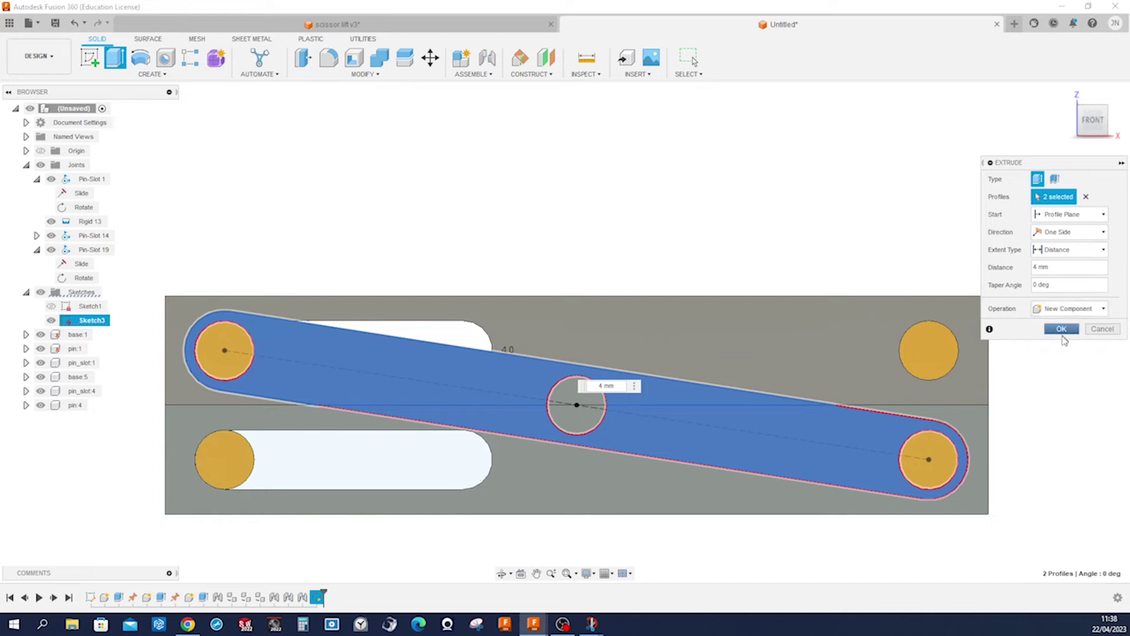
click(1062, 330)
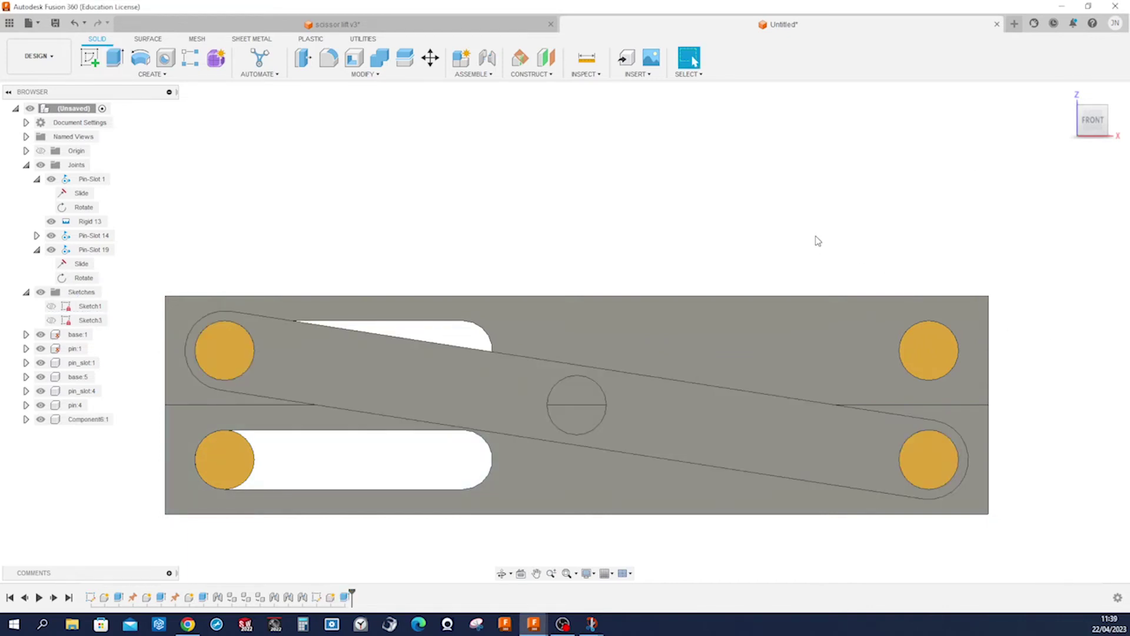
key(F6)
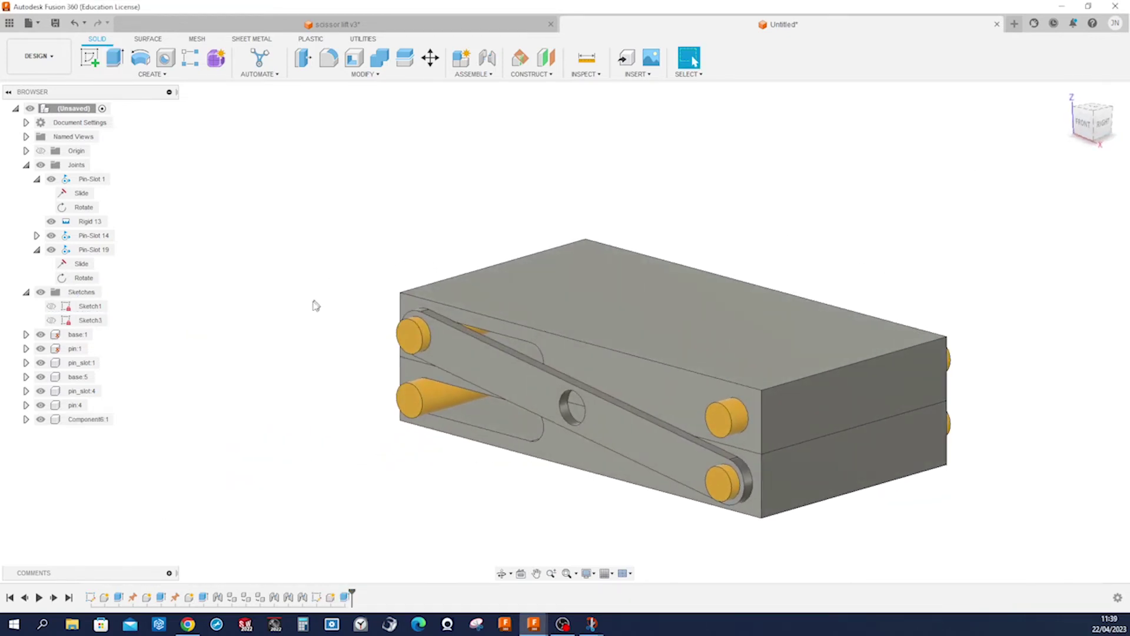
Rename Component6:1 in the browser to 'scissor'
right_click(92, 421)
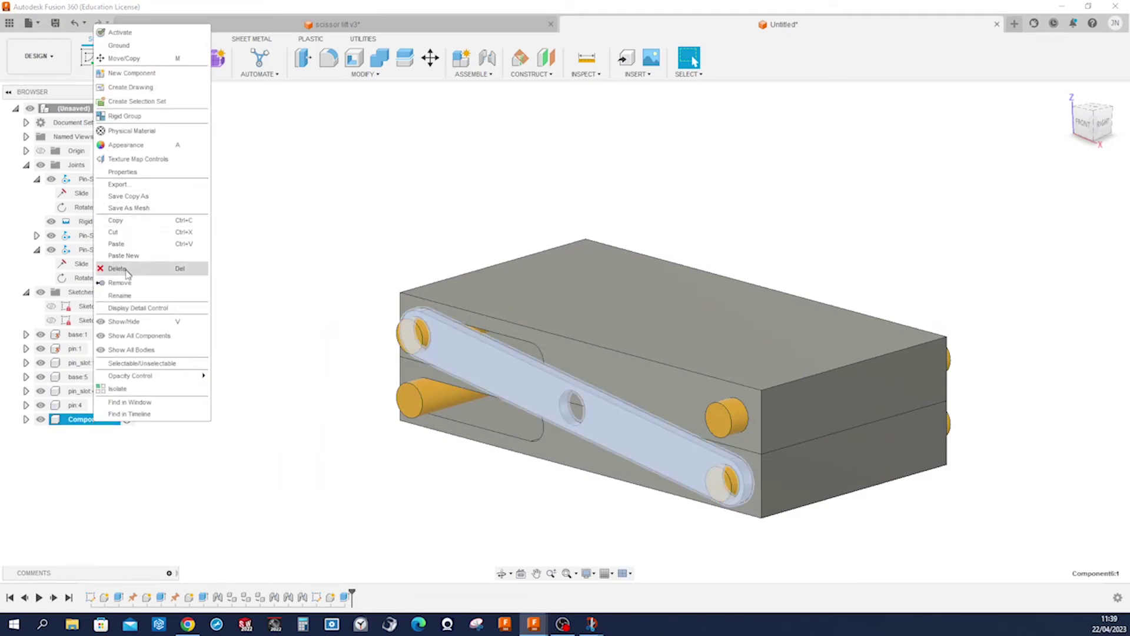
click(126, 296)
text(scissor)
key(Return)
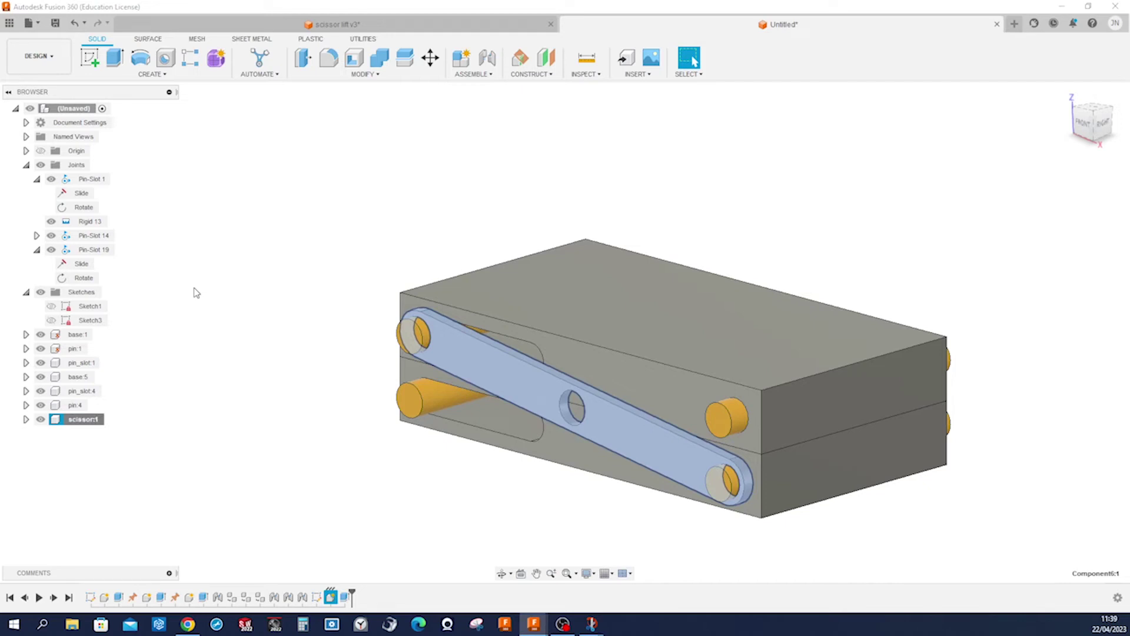
click(250, 289)
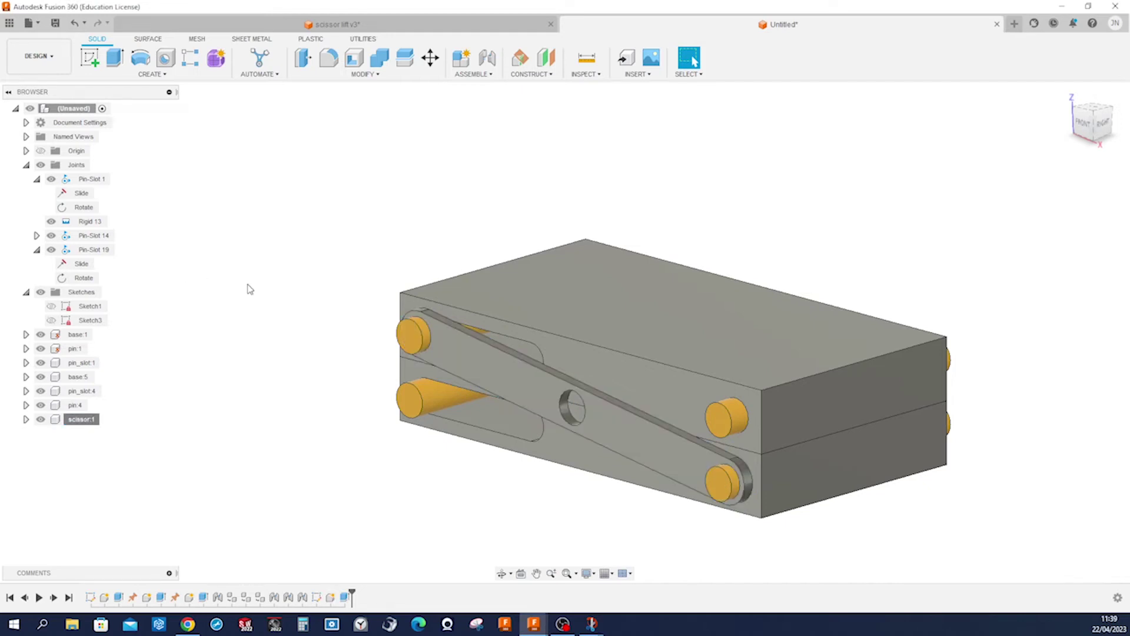
key(a)
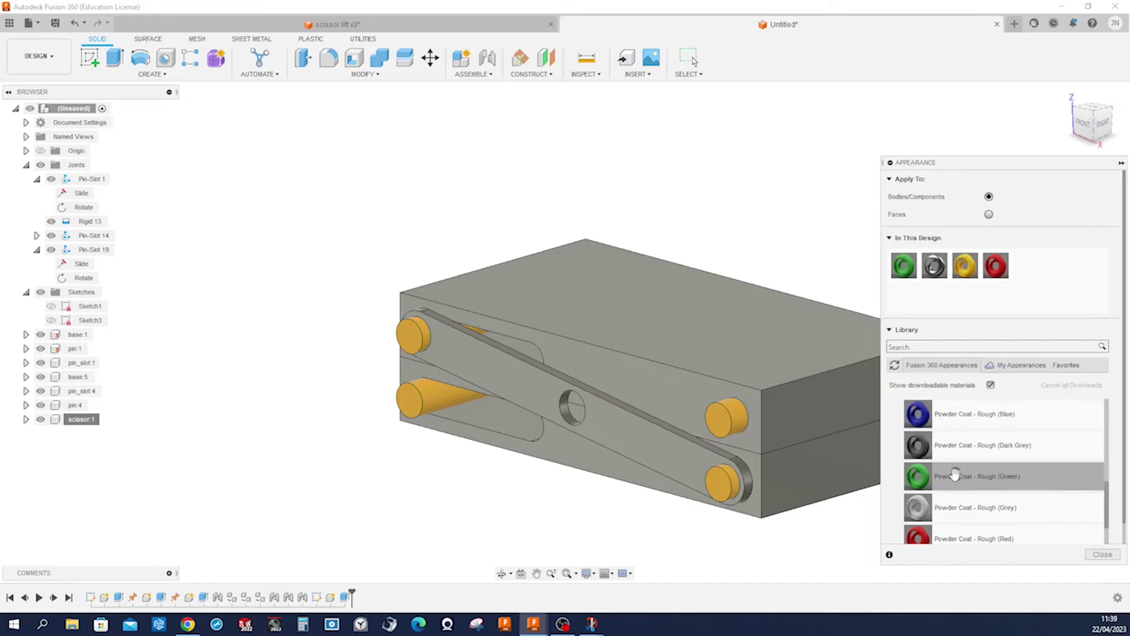
Apply Powder Coat - Rough (Green) to the link, show Sketch3, and drag the link clear
drag(926, 480, 682, 451)
key(Escape)
drag(607, 377, 583, 387)
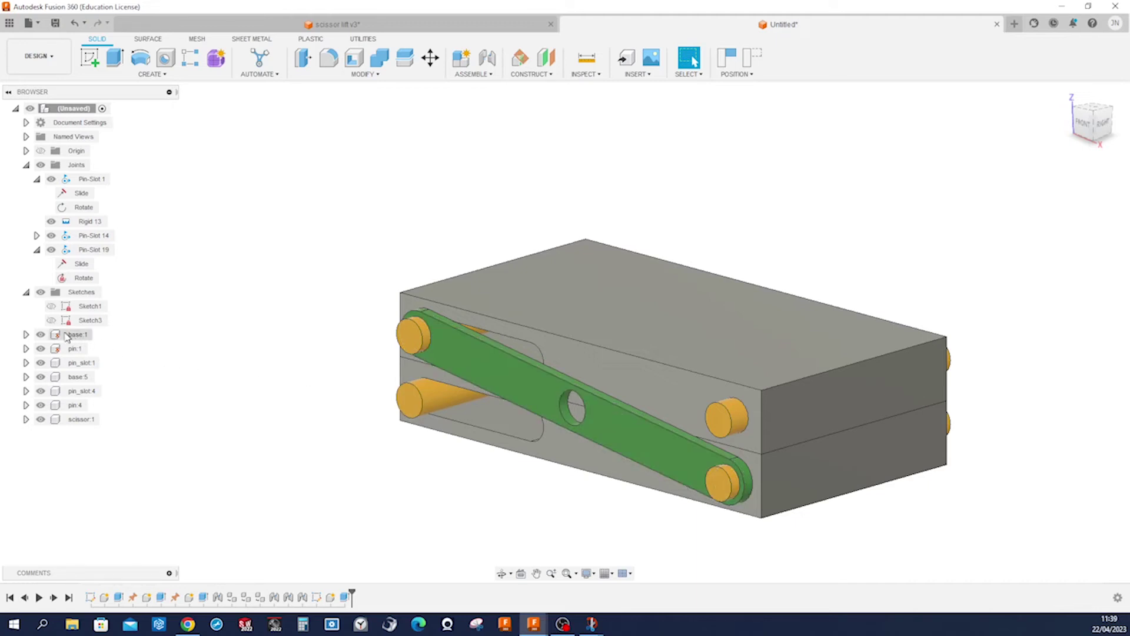
click(60, 321)
click(52, 321)
mouse_move(471, 366)
mouse_down()
mouse_move(451, 398)
mouse_move(352, 463)
mouse_up()
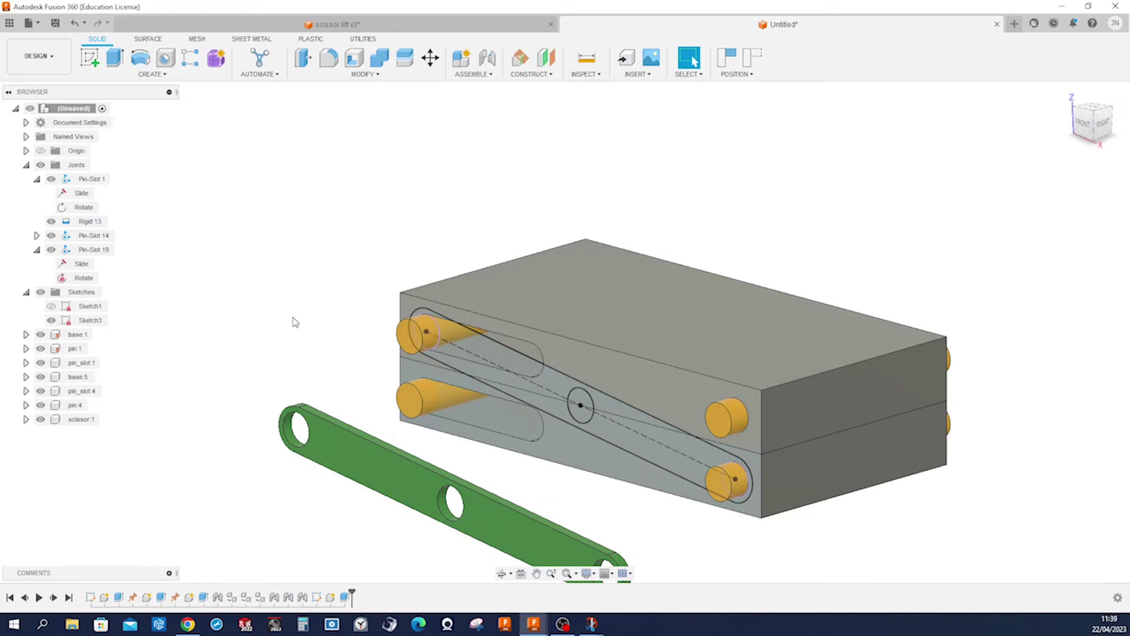
Revert the component positions so the link sits back on its pins
key(s)
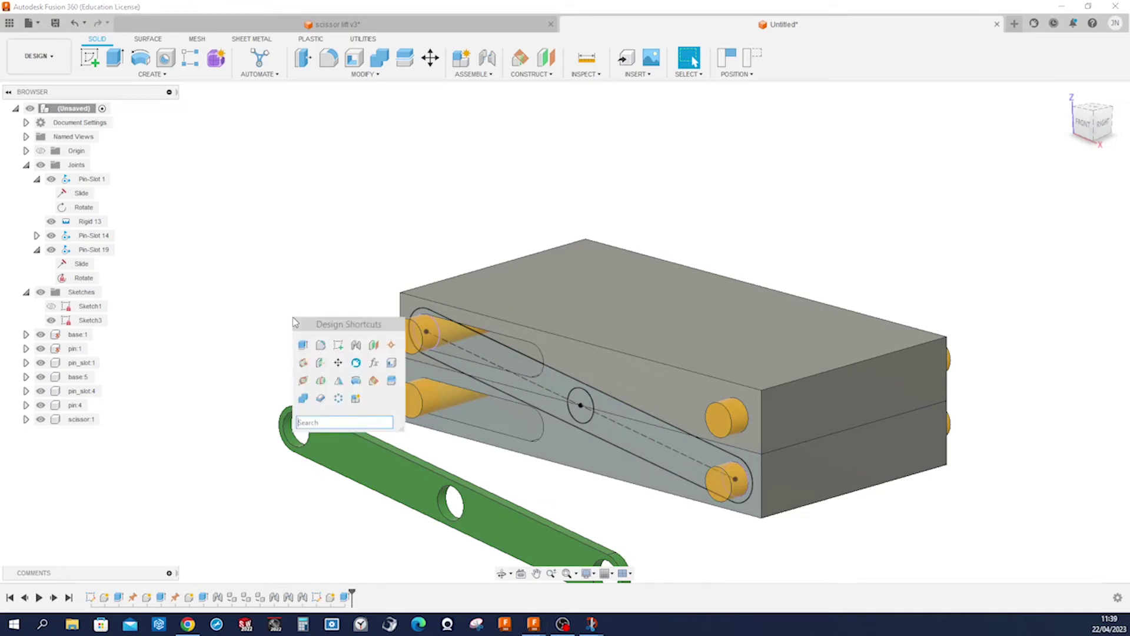
click(304, 347)
click(593, 334)
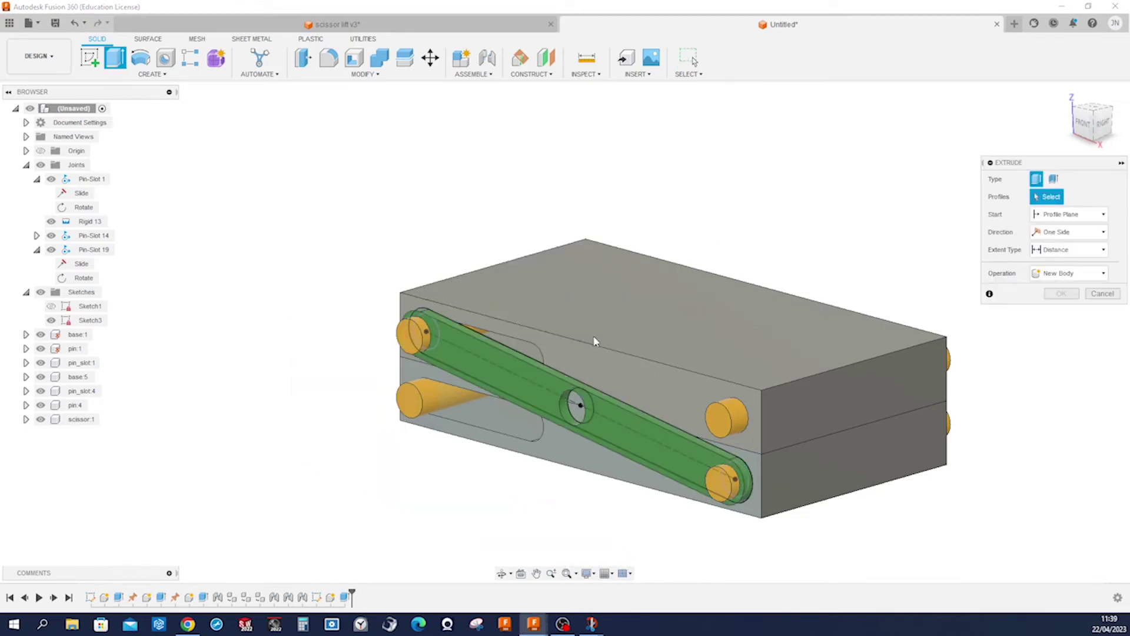
scroll(606, 412, up, 10)
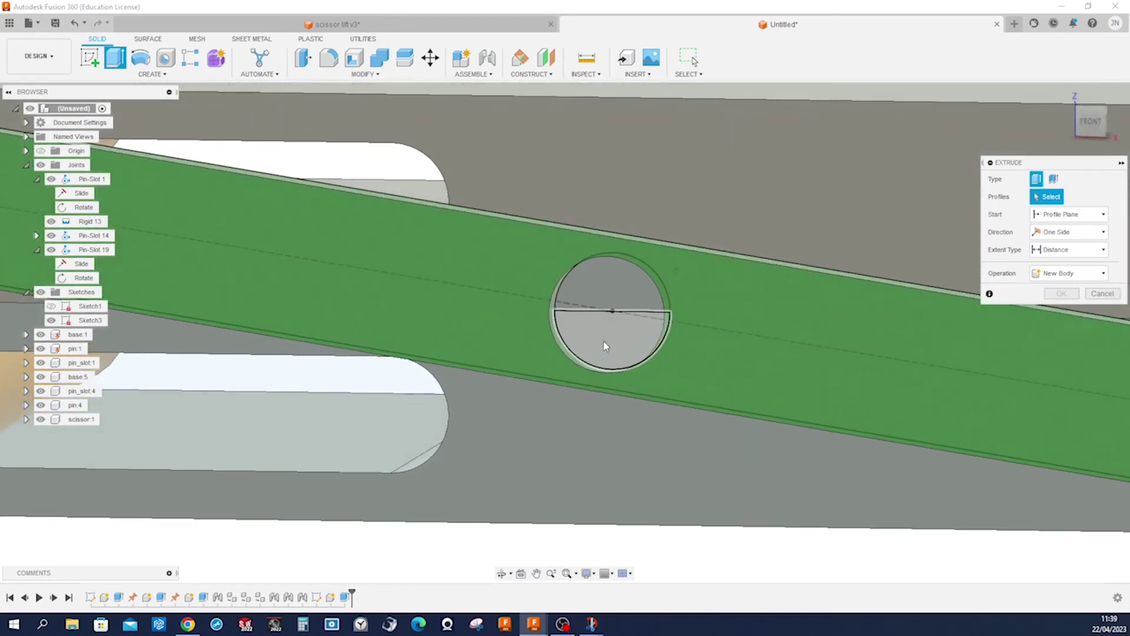
Extrude the link's centre hole circle 8 mm as a new component, Component7:1
click(609, 323)
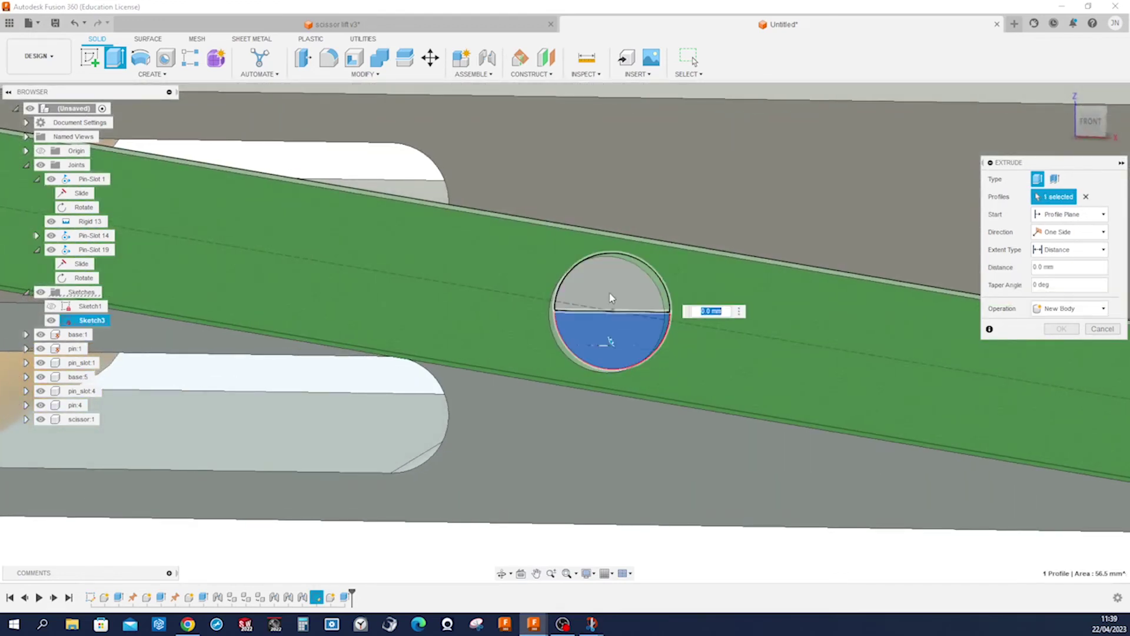
click(610, 291)
click(1106, 308)
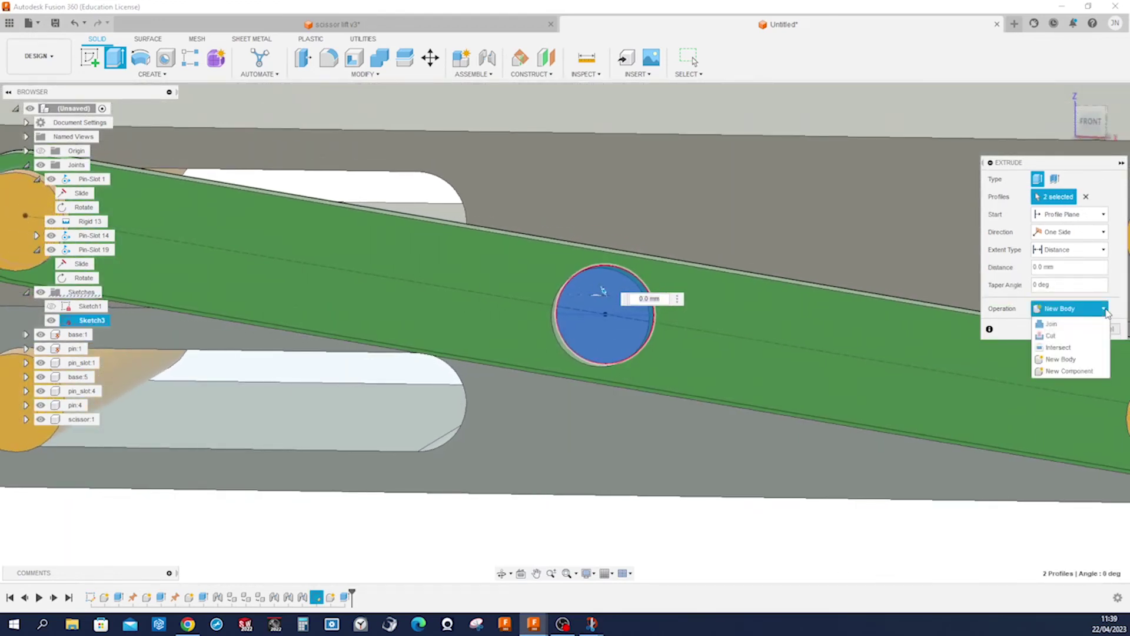
click(1077, 374)
scroll(1059, 329, down, 3)
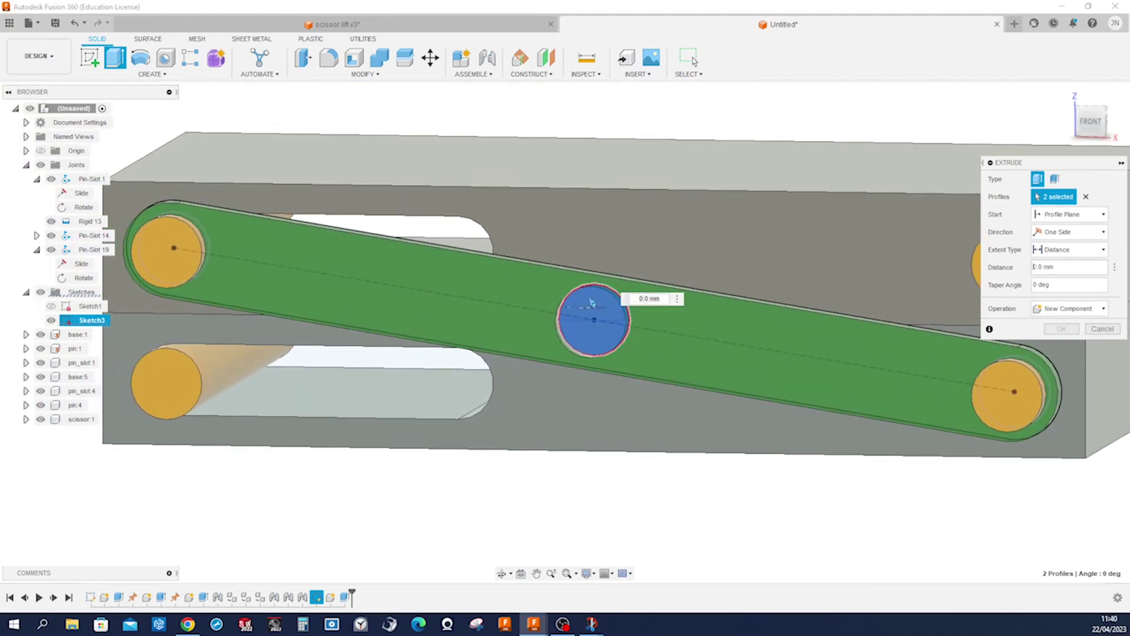
text(10)
text(8)
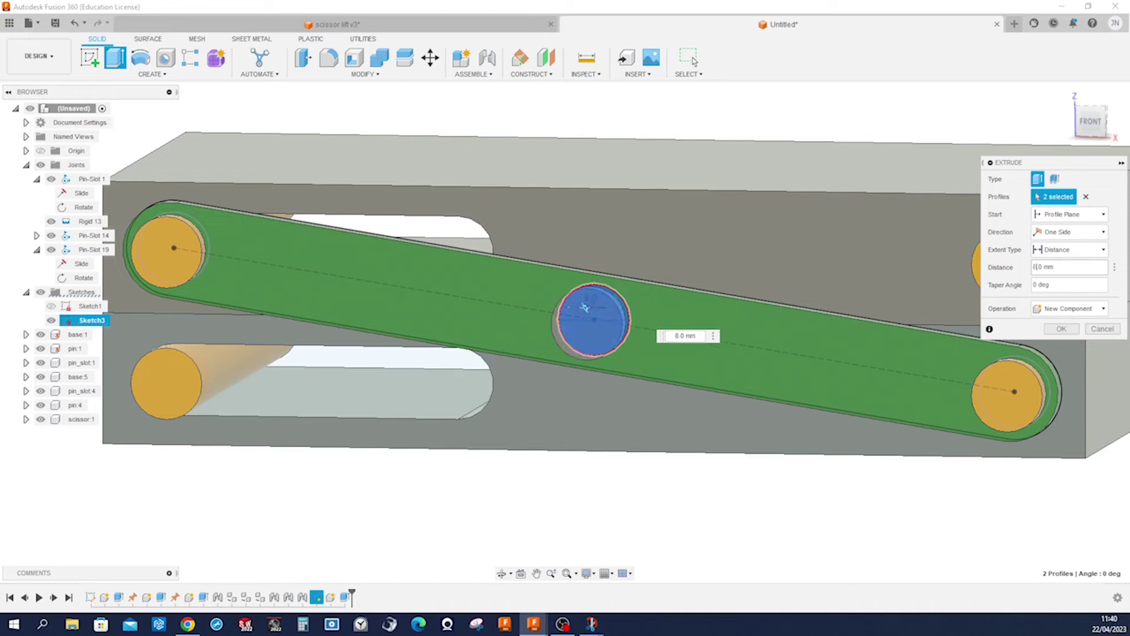
click(1061, 329)
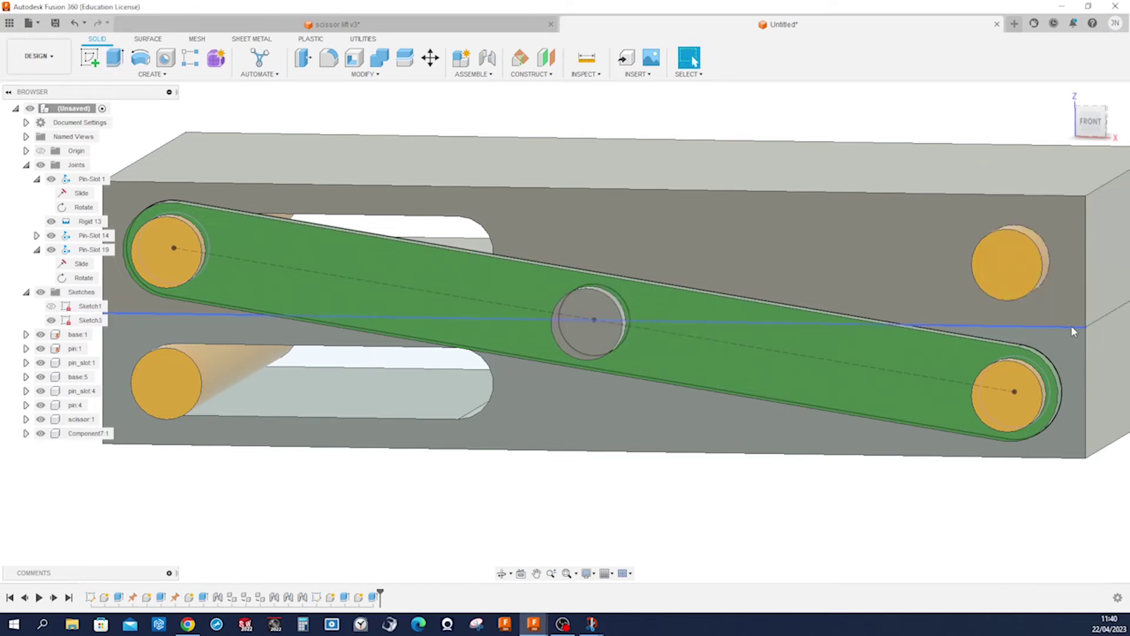
key(F5)
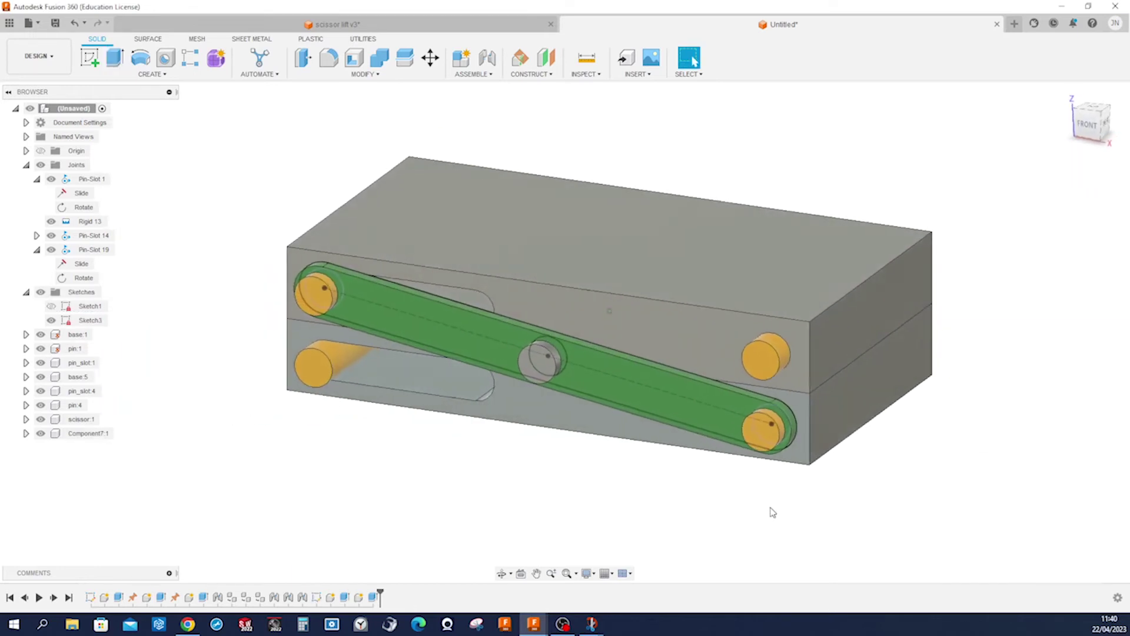
click(93, 440)
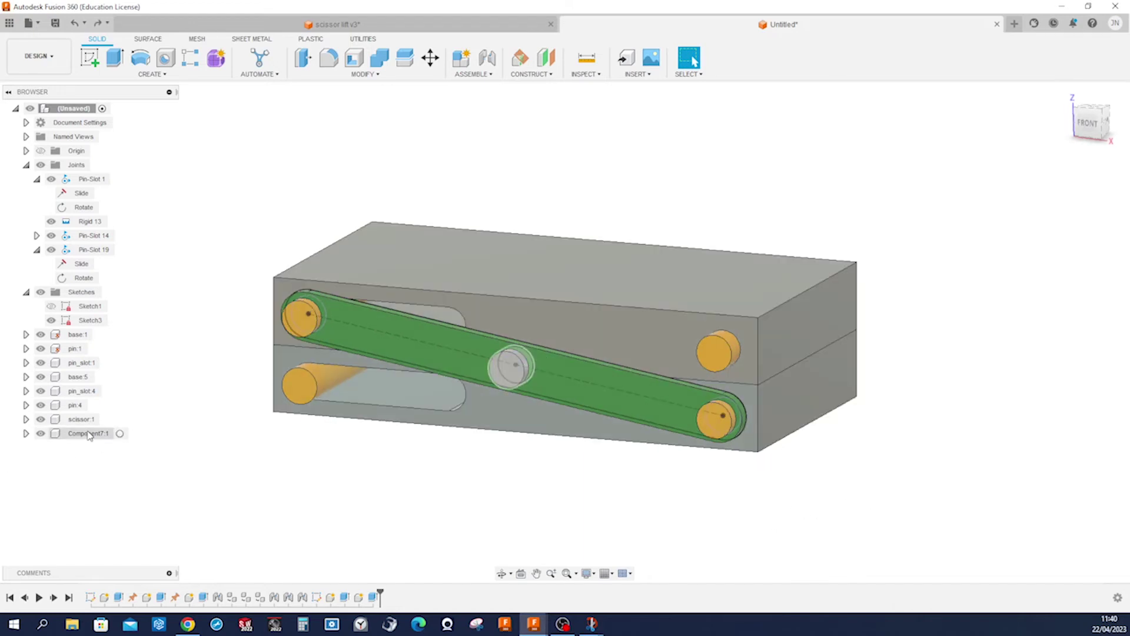
right_click(88, 437)
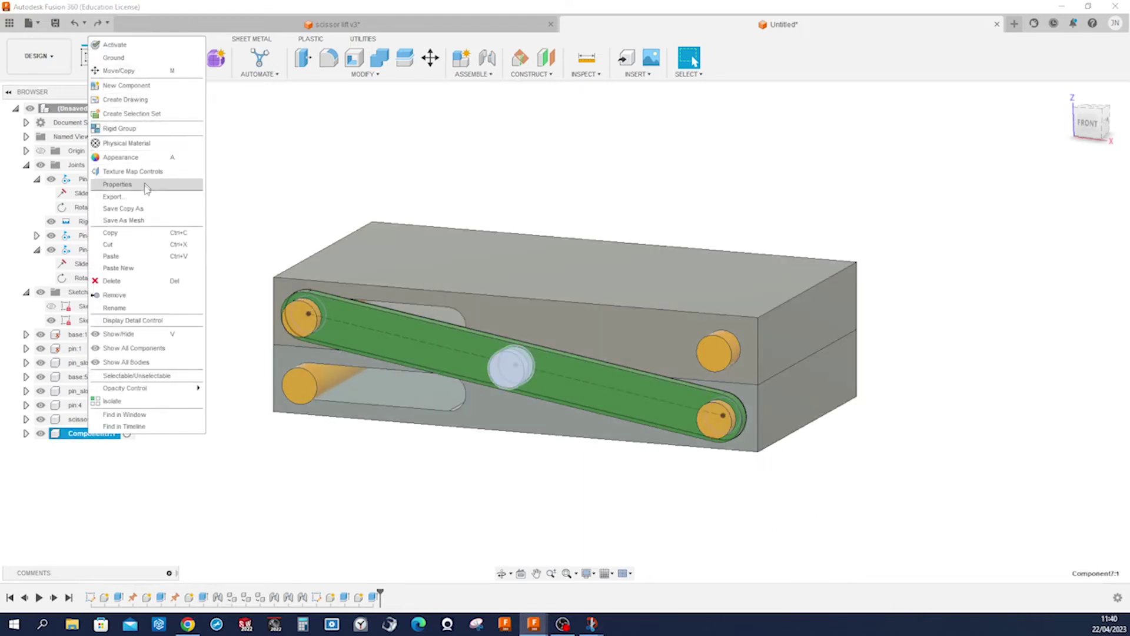
Rename Component7 to 'rivet'
click(135, 308)
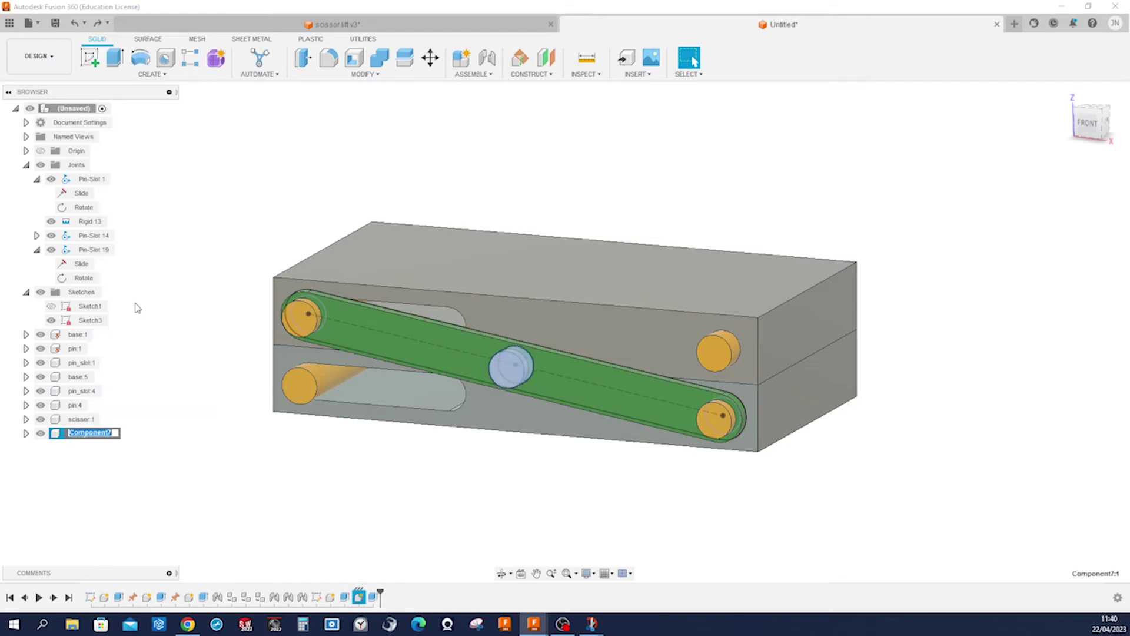
text(rivet)
key(Return)
click(207, 358)
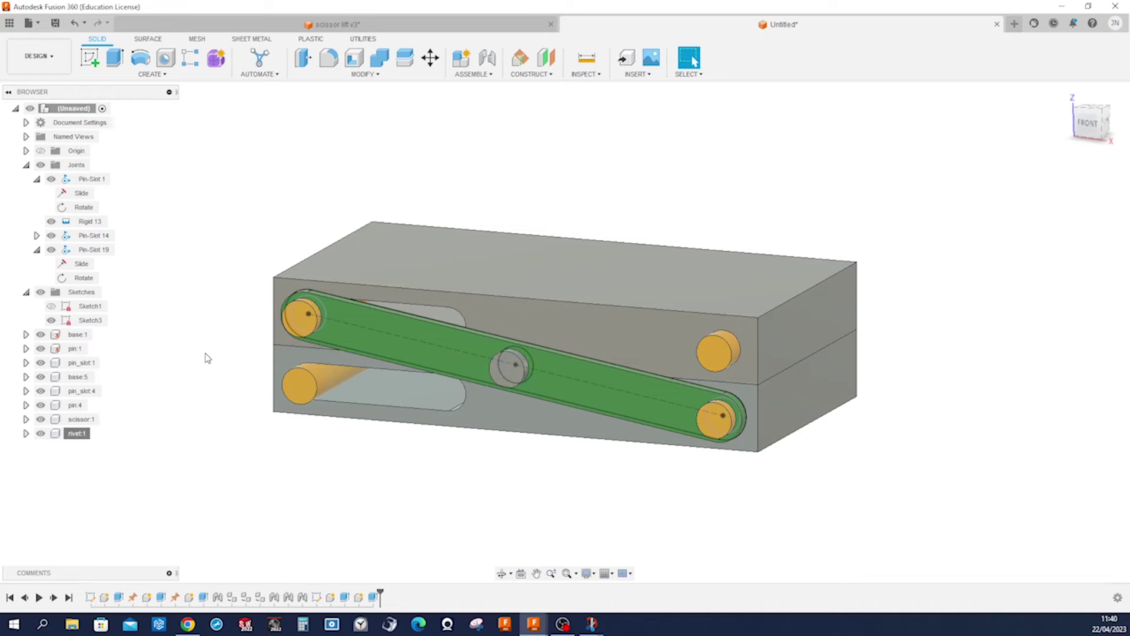
Apply a red rough powder-coat appearance to the centre rivet
key(a)
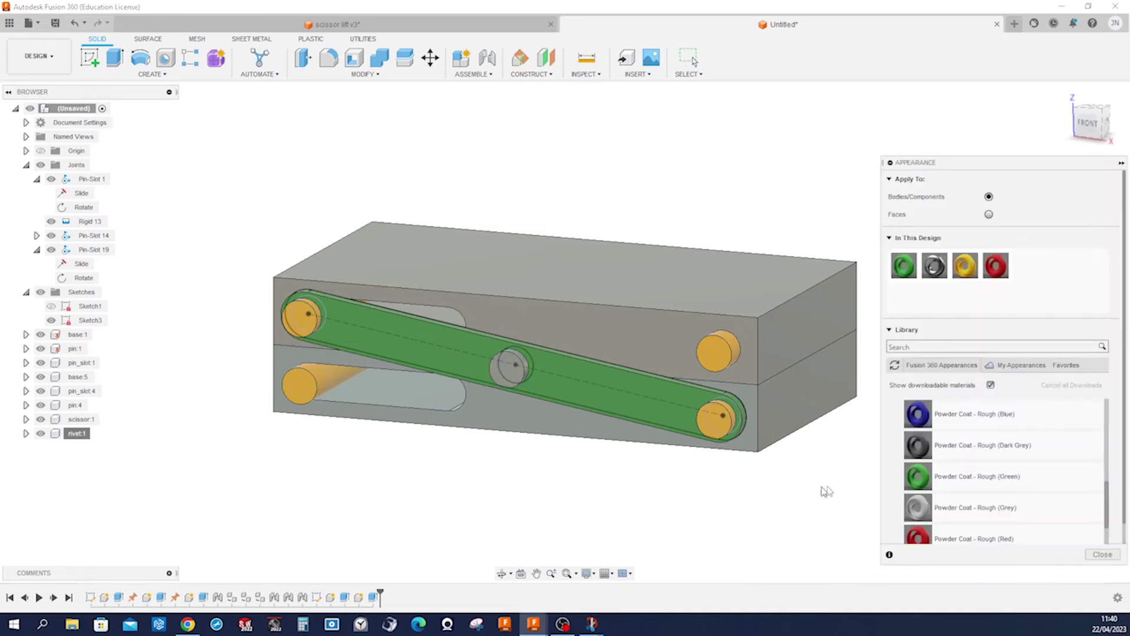
shift+middle_drag(868, 458, 842, 406)
drag(995, 265, 480, 383)
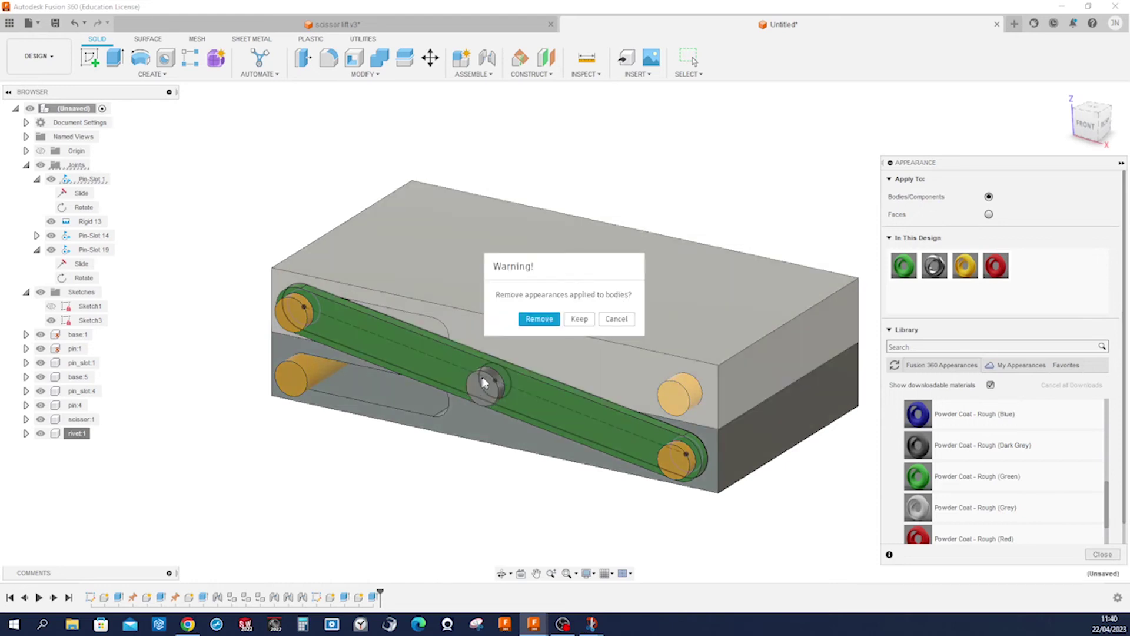
click(615, 319)
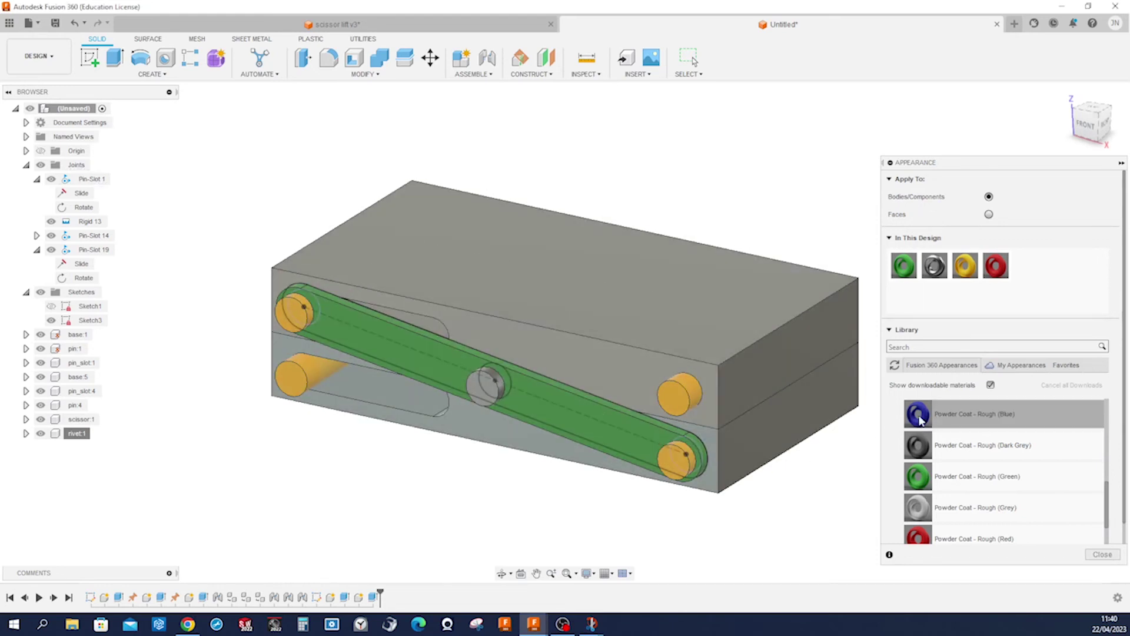
drag(504, 386, 472, 410)
scroll(472, 411, down, 2)
click(1102, 555)
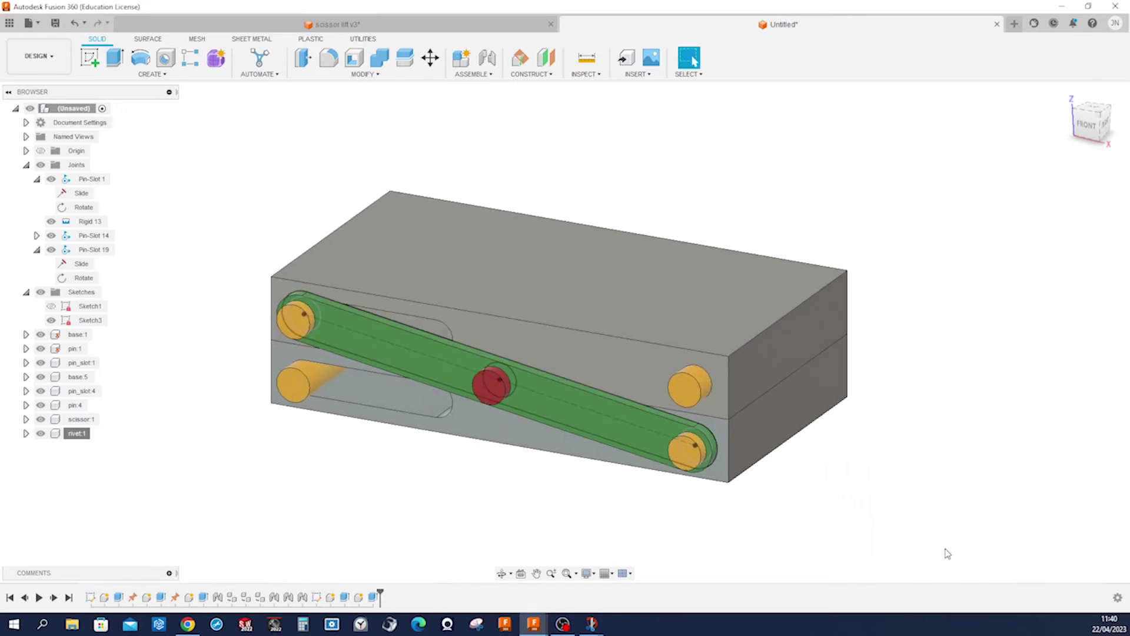
scroll(942, 545, down, 2)
shift+middle_drag(906, 510, 896, 501)
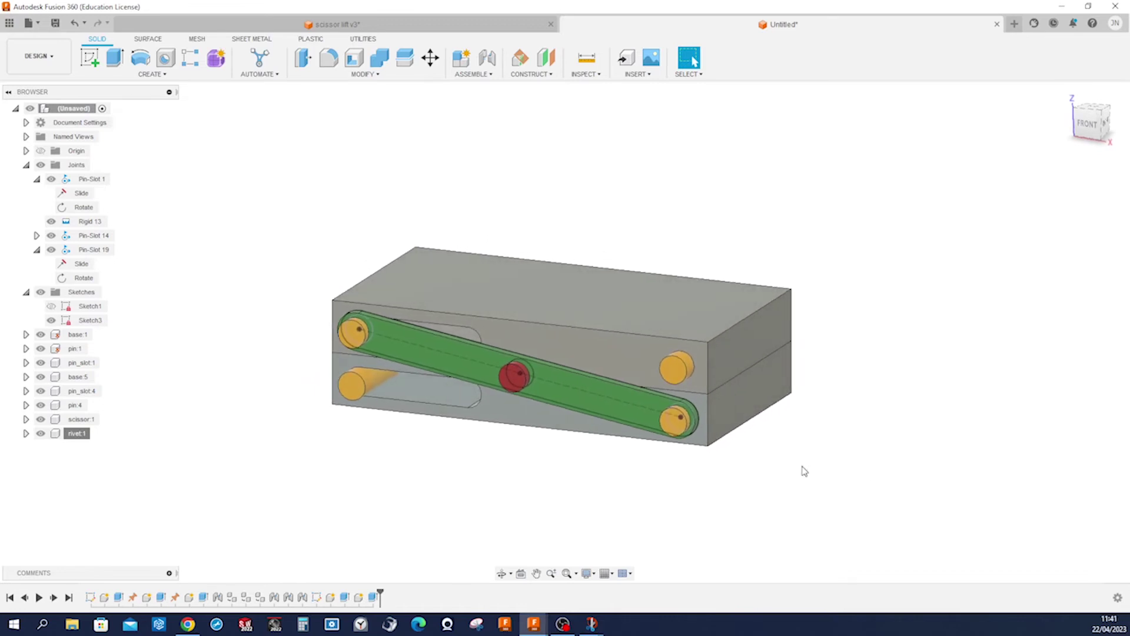
Pull the green scissor link and the red rivet out of the block, apart from each other
drag(575, 416, 469, 493)
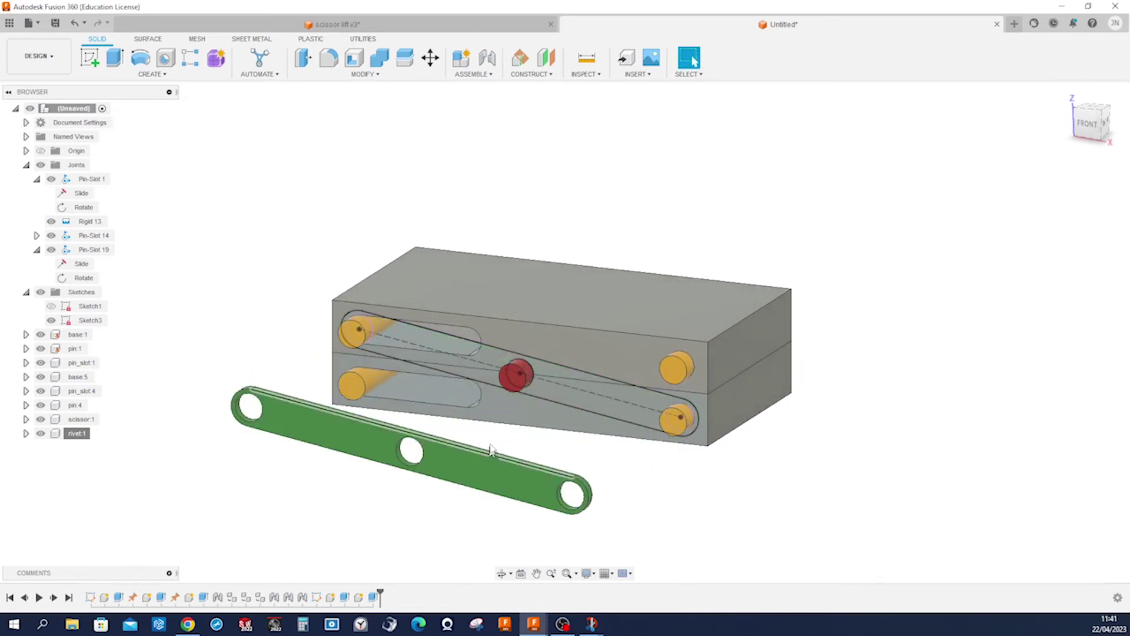
click(505, 387)
click(581, 453)
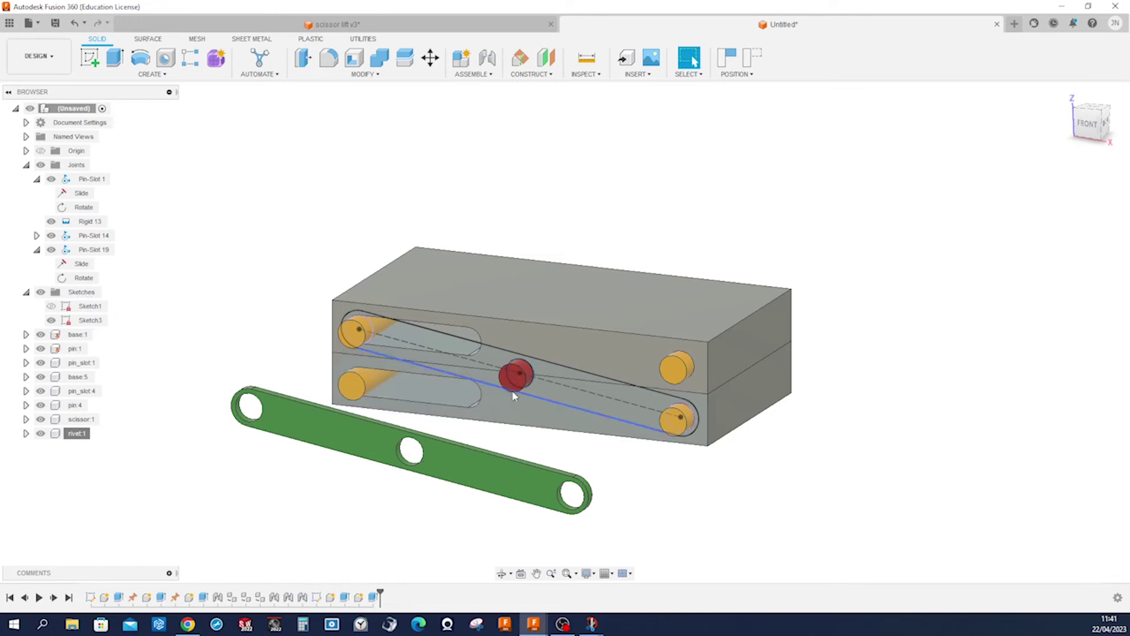
drag(514, 398, 603, 486)
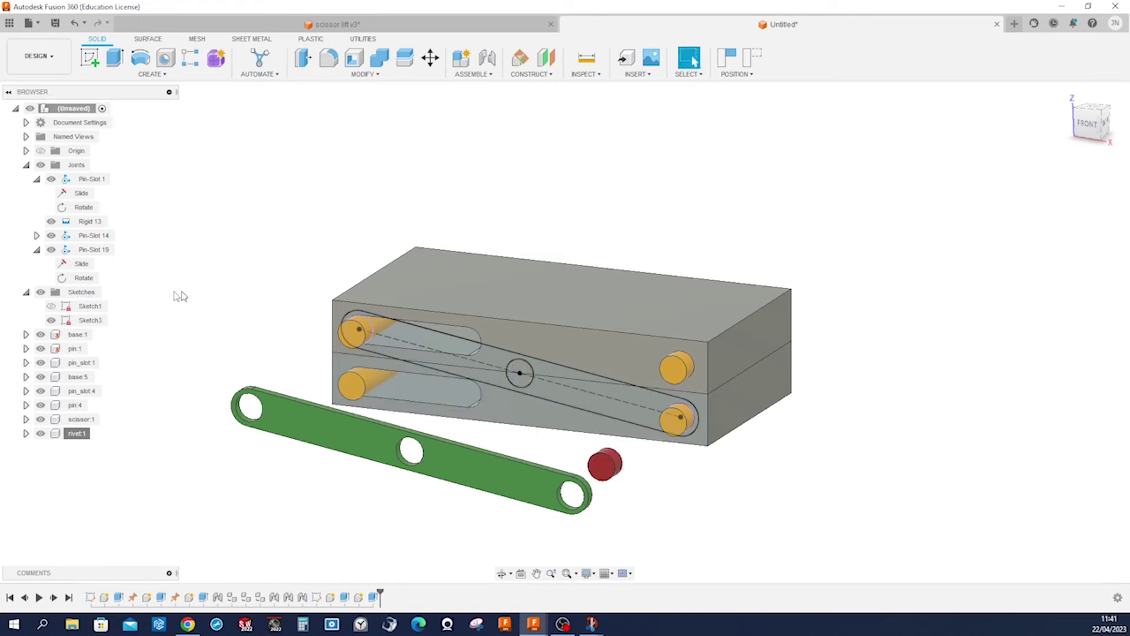
Hide Sketch3
click(51, 319)
scroll(478, 483, up, 2)
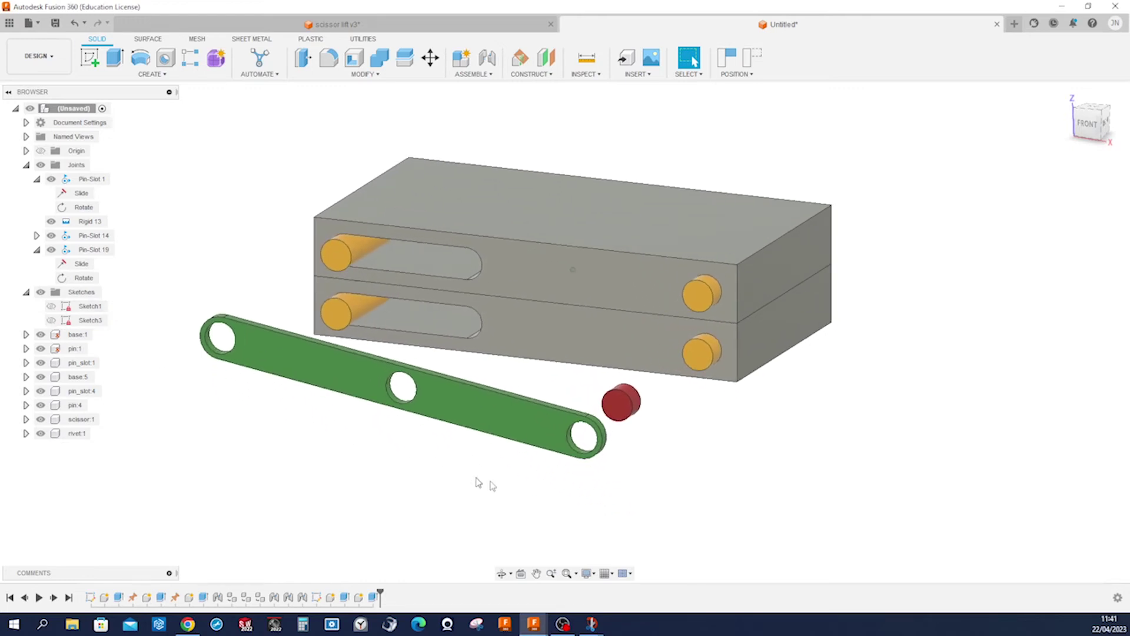
scroll(624, 494, up, 1)
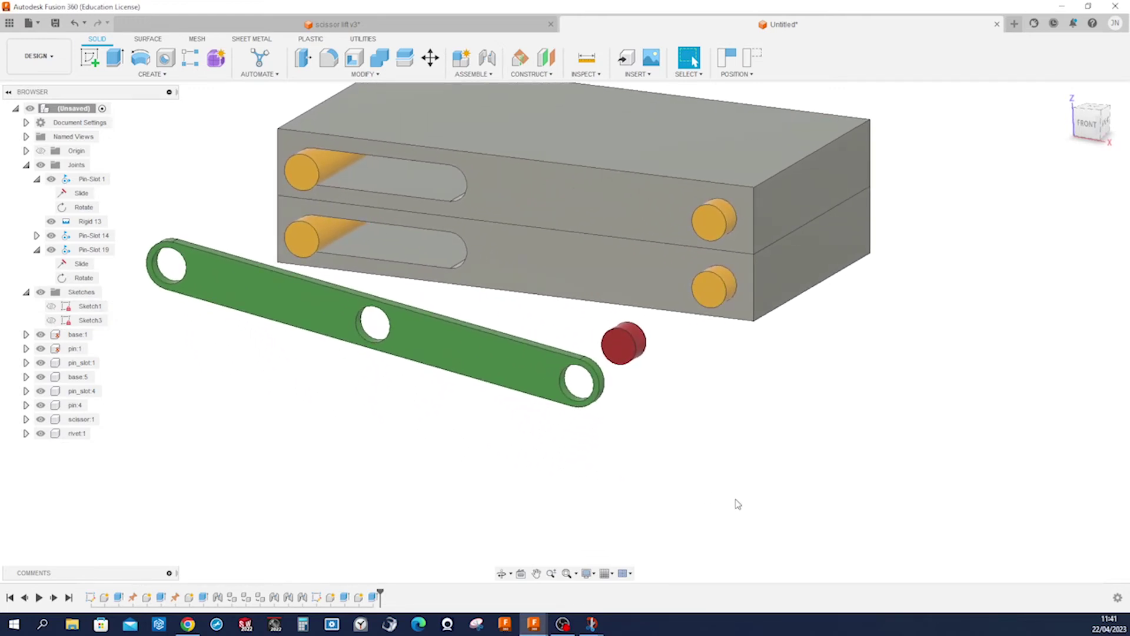
key(j)
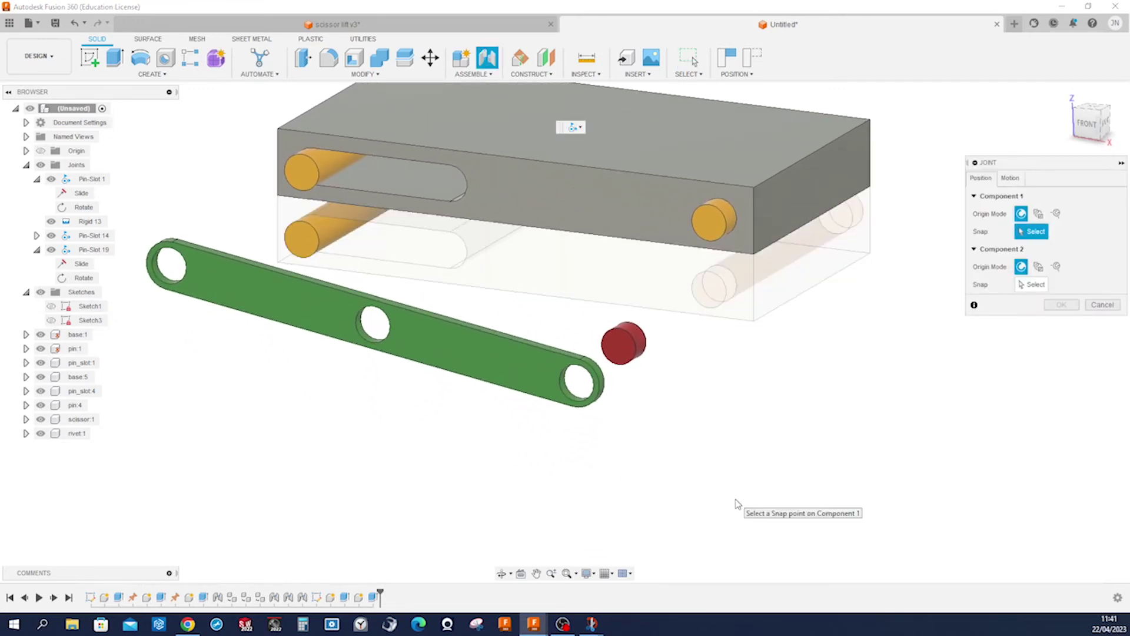
Seat the red rivet in the green link's middle hole with a Revolute joint
click(1010, 179)
click(1059, 197)
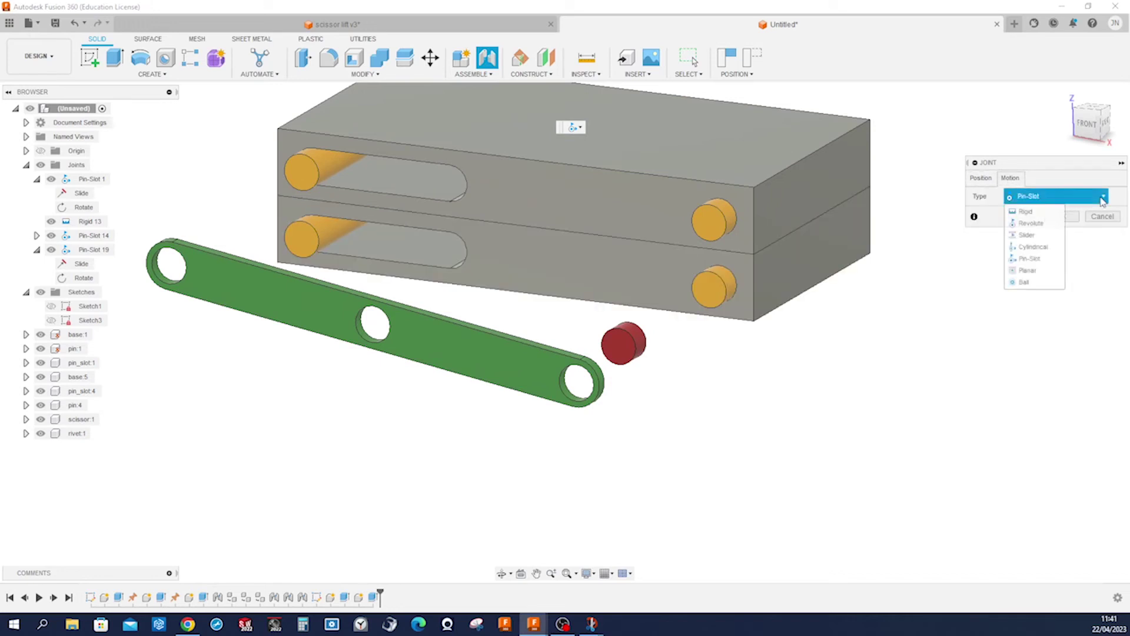
click(1051, 223)
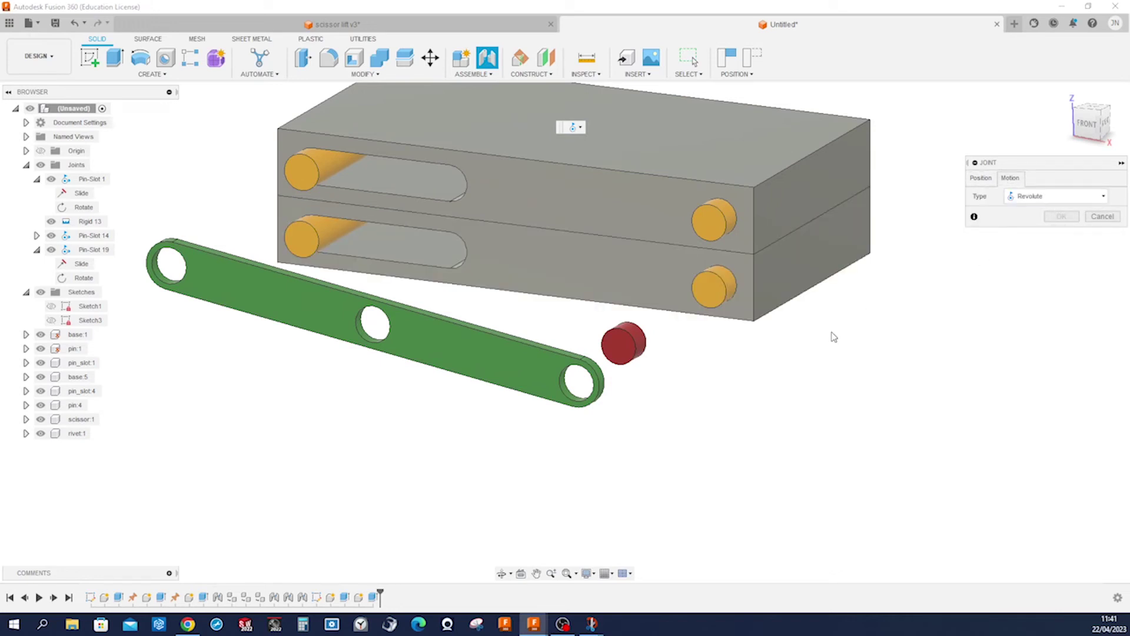
click(980, 179)
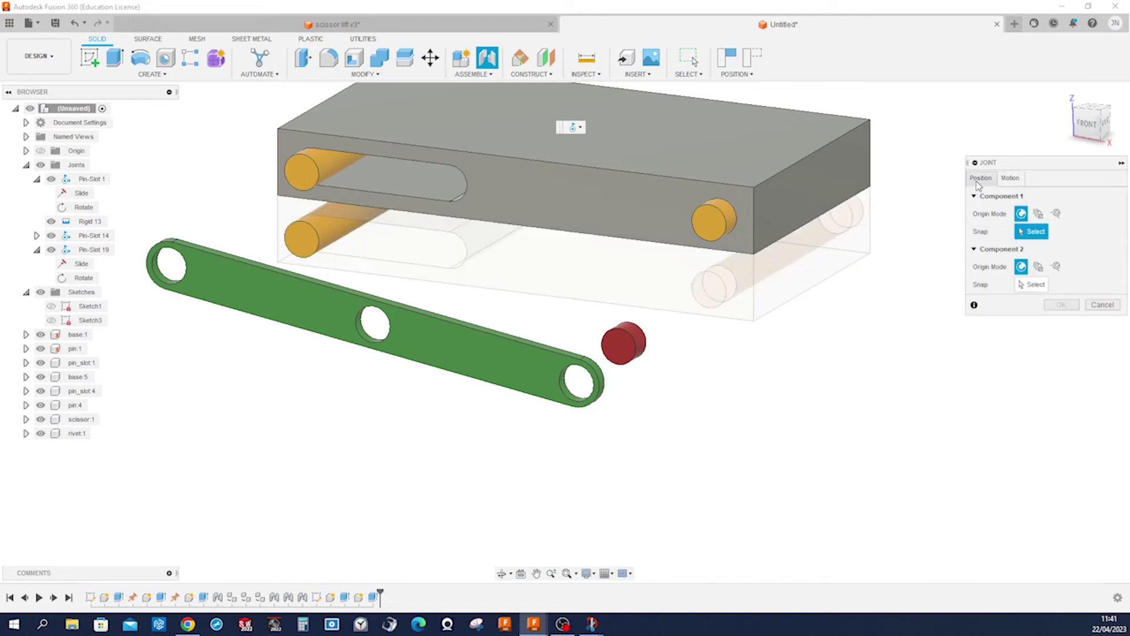
click(629, 340)
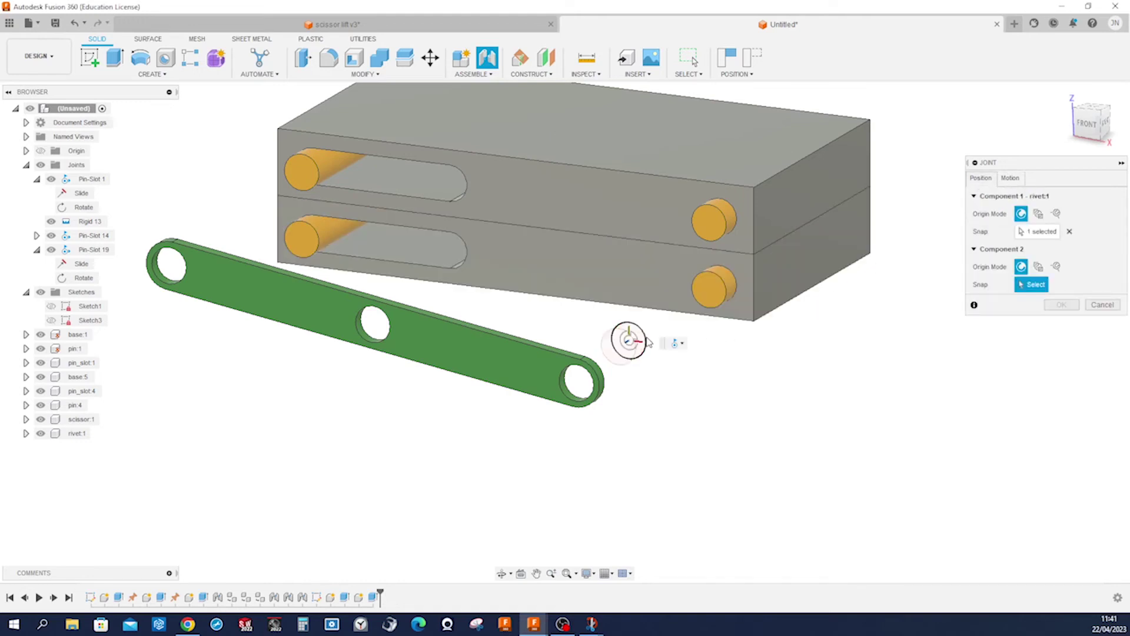
click(367, 337)
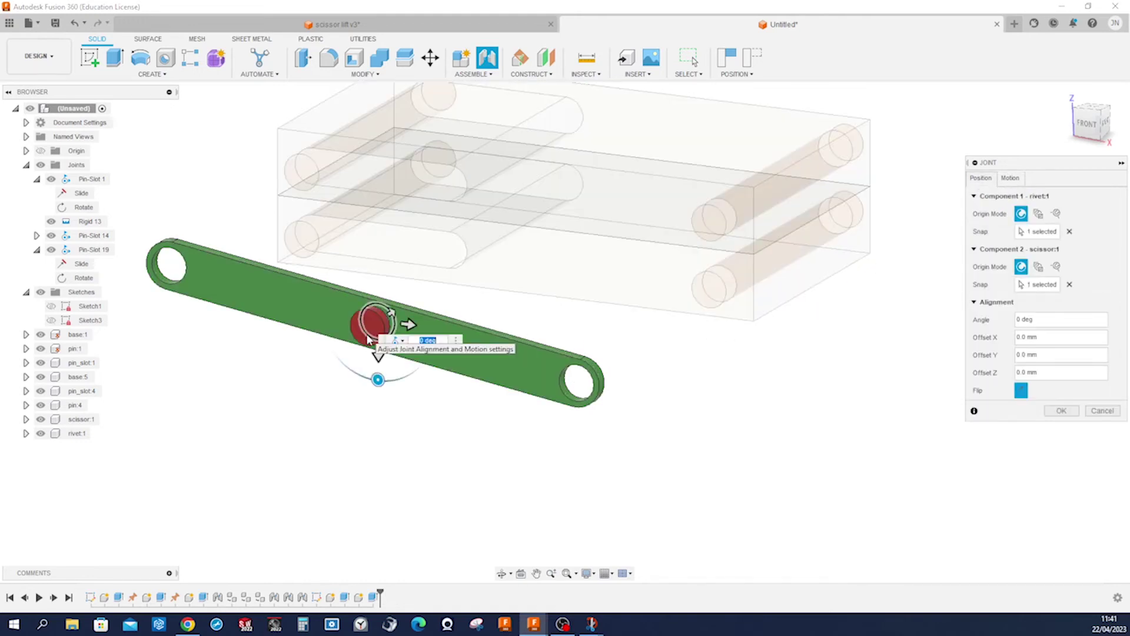
click(1061, 410)
Copy the green scissor link 62.4 mm along Z to create scissor:2
key(m)
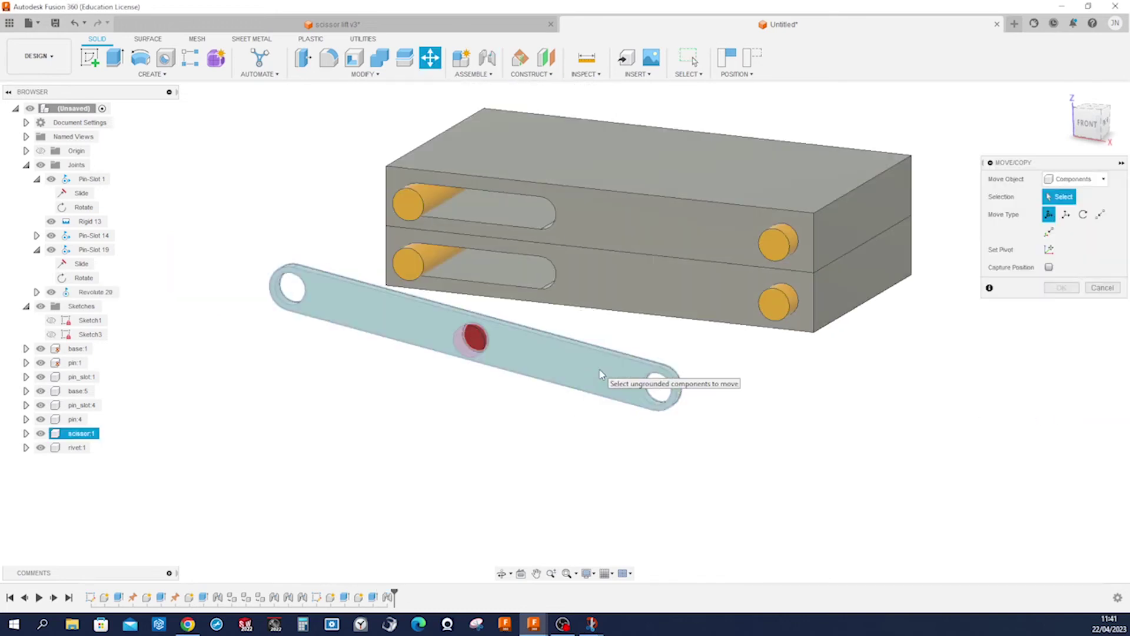
click(586, 378)
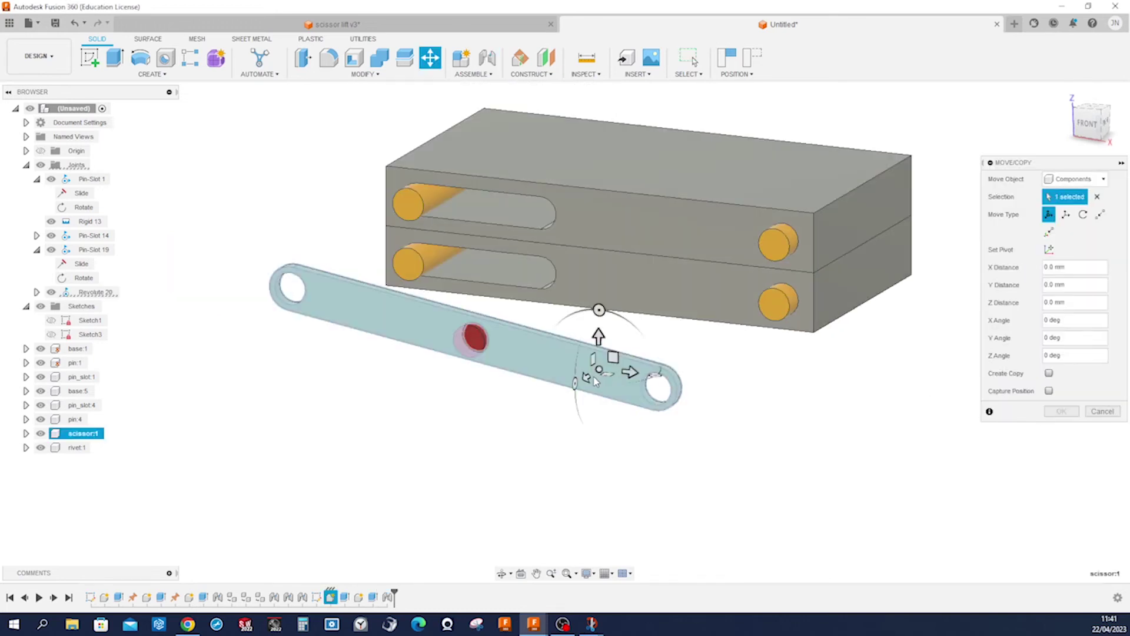
click(1049, 373)
drag(587, 378, 520, 427)
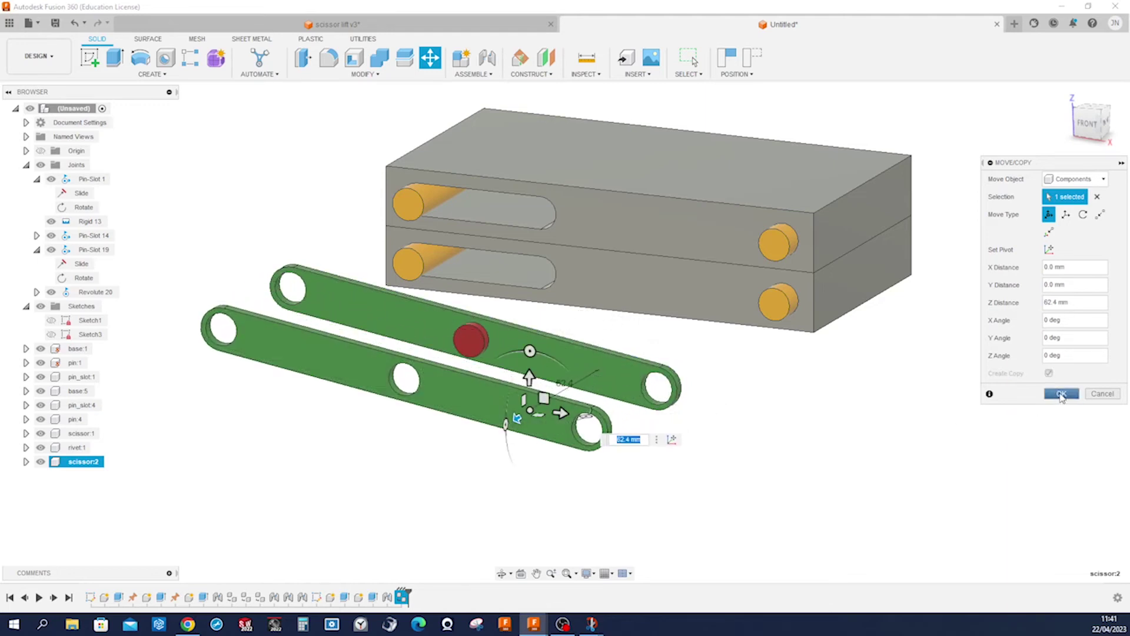
click(1061, 394)
key(j)
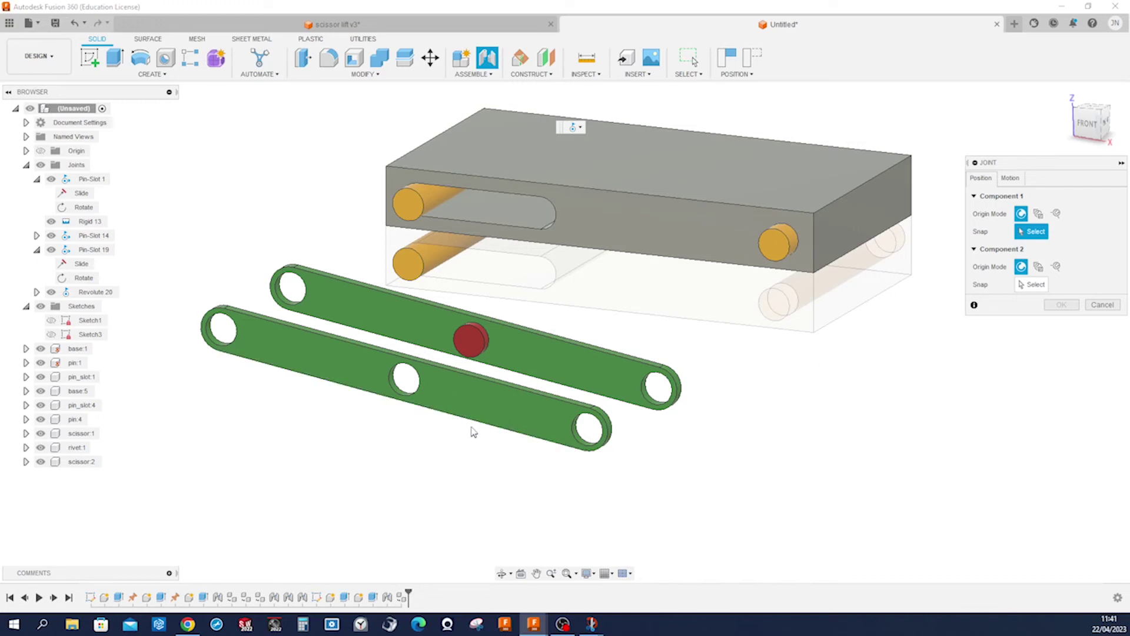
Seat scissor:2's middle hole on the red rivet with a revolute joint
click(414, 392)
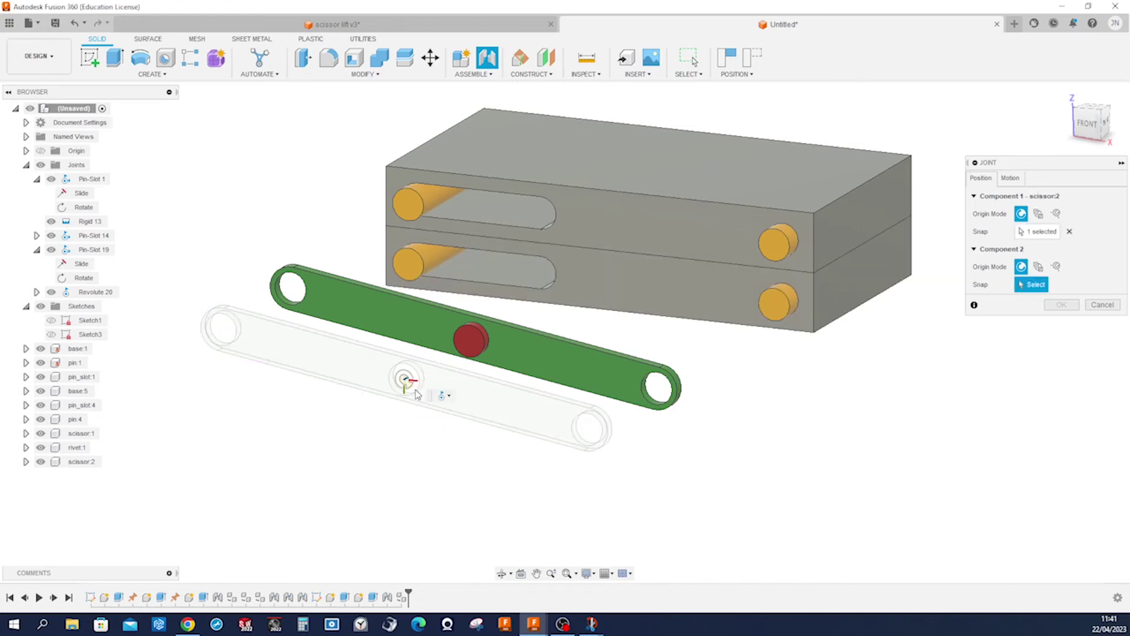
click(482, 361)
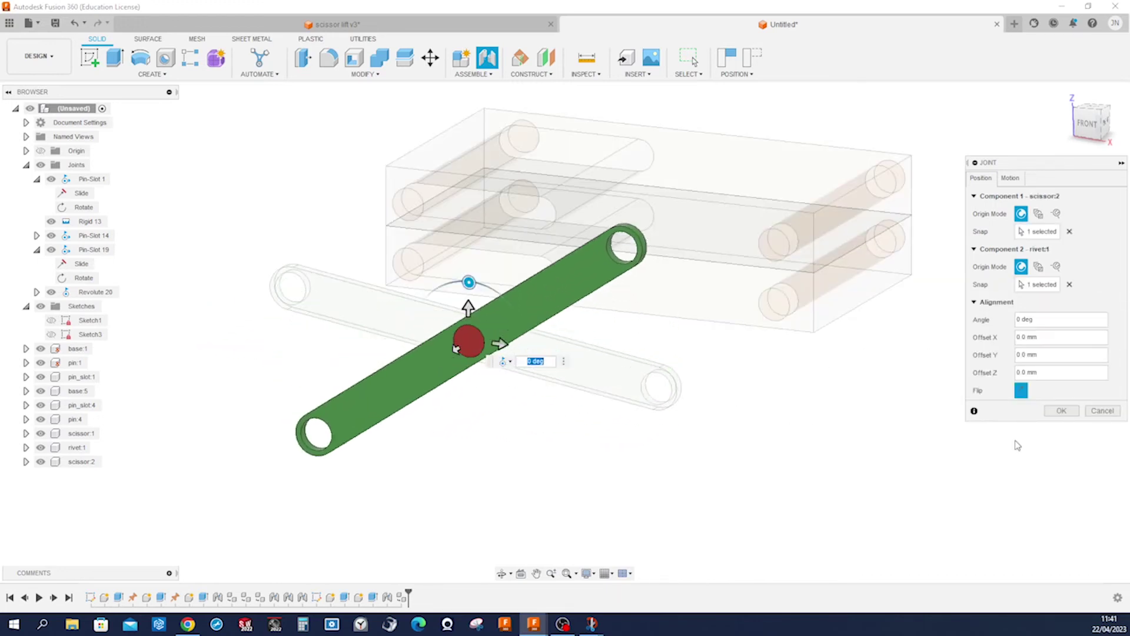
click(1061, 411)
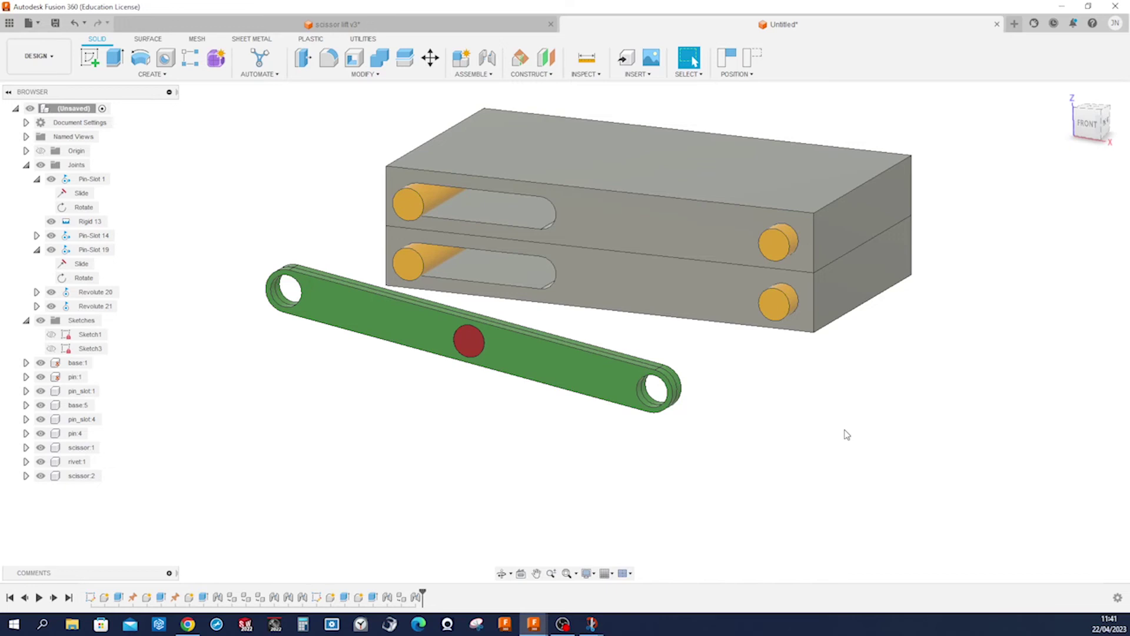
Join scissor:2's end hole to the yellow pin:4 as Revolute 22
key(j)
click(649, 407)
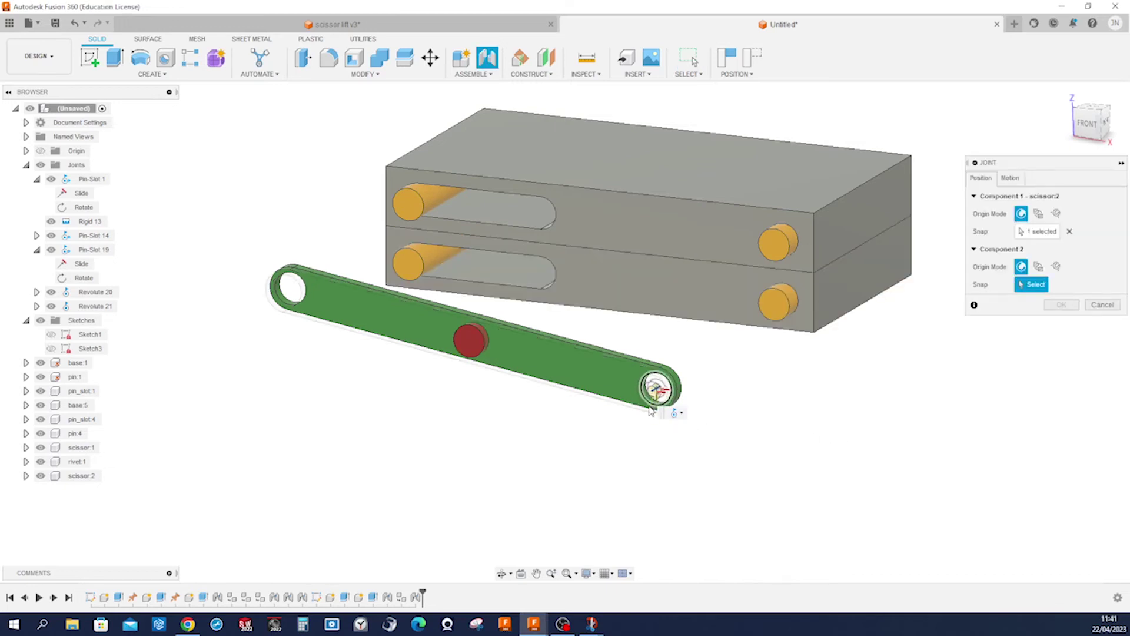
click(779, 265)
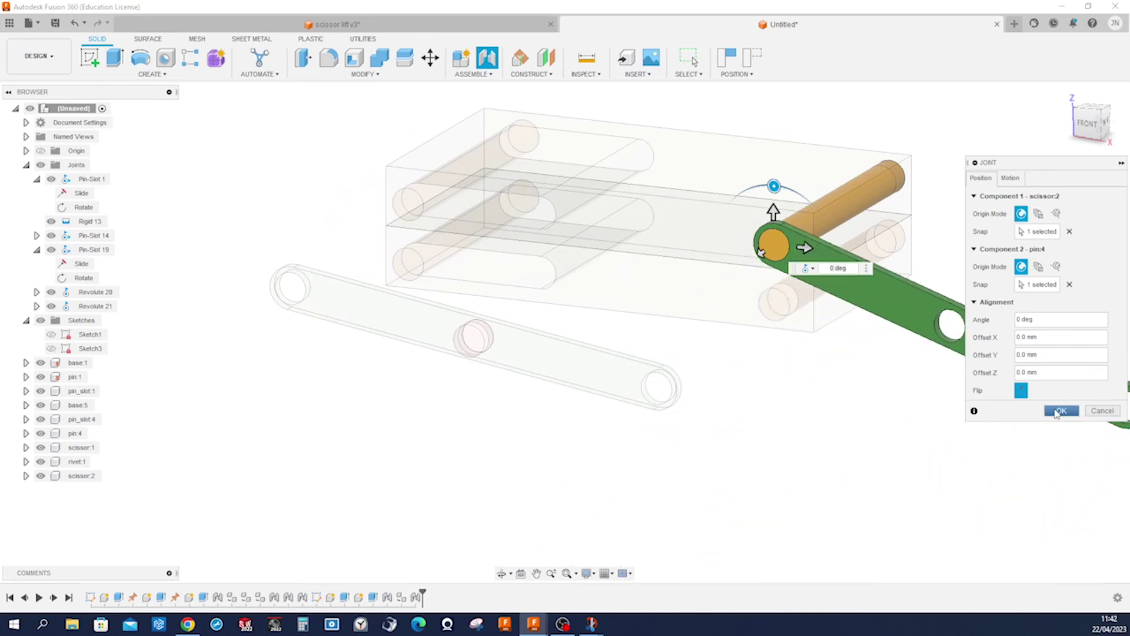
click(1062, 410)
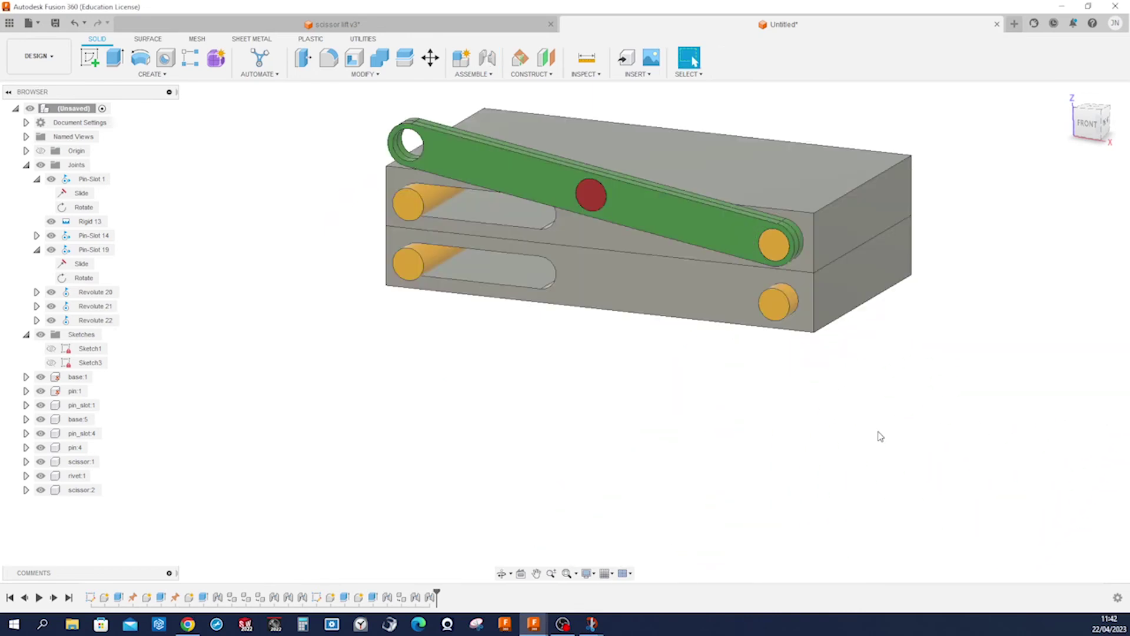
Join scissor:2's other end hole to the lower slotted pin_slot:1 as Revolute 23
key(j)
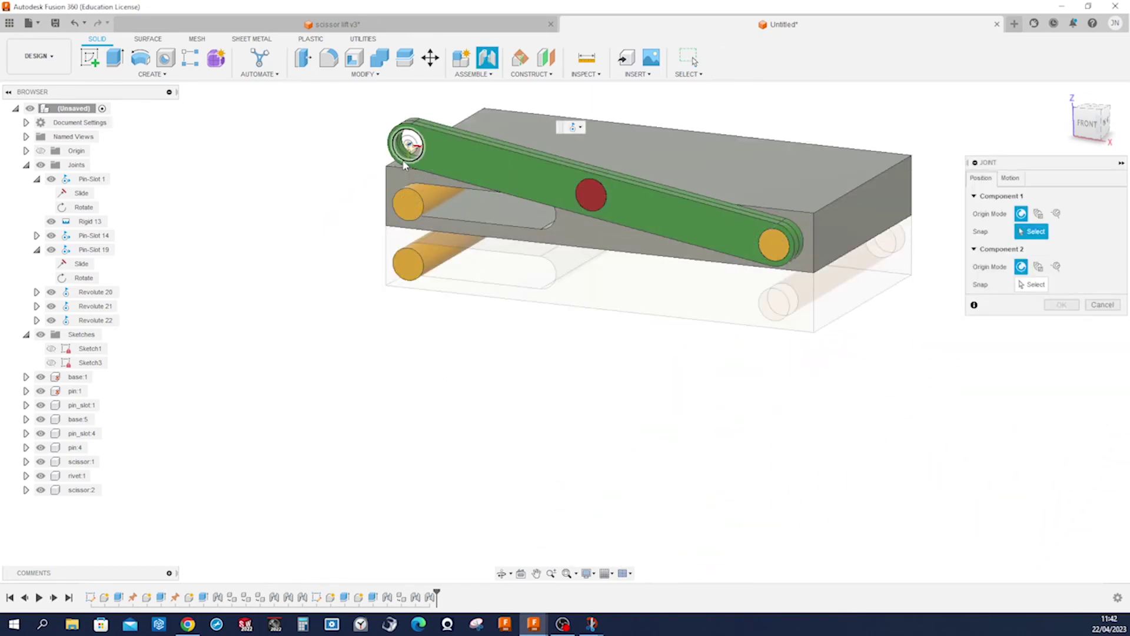
click(403, 165)
click(405, 260)
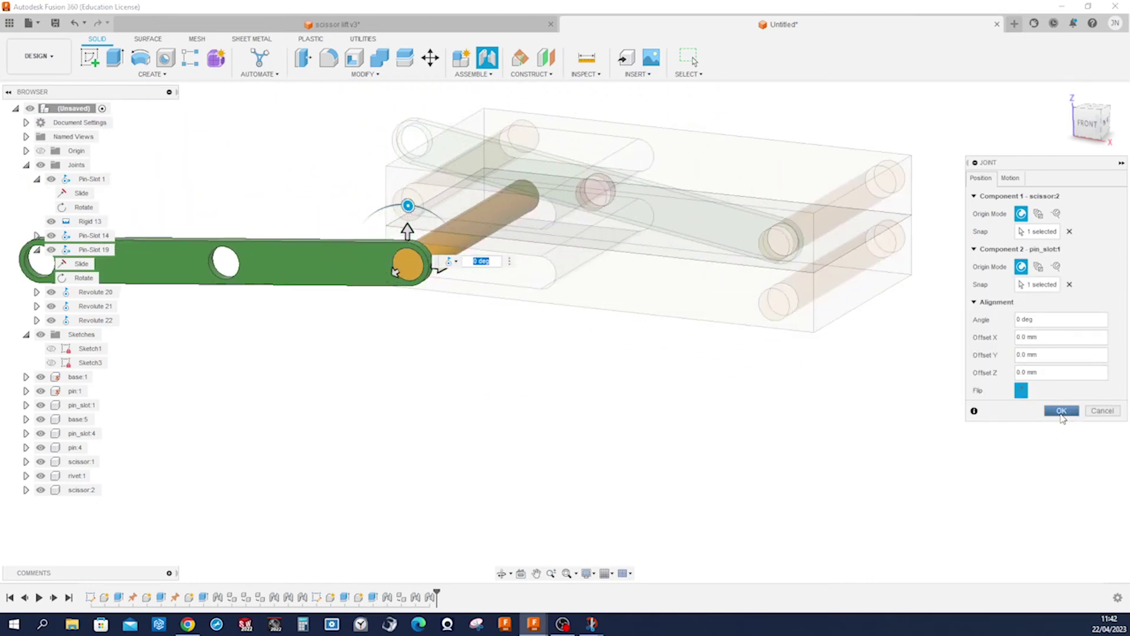
click(1061, 410)
scroll(896, 428, up, 4)
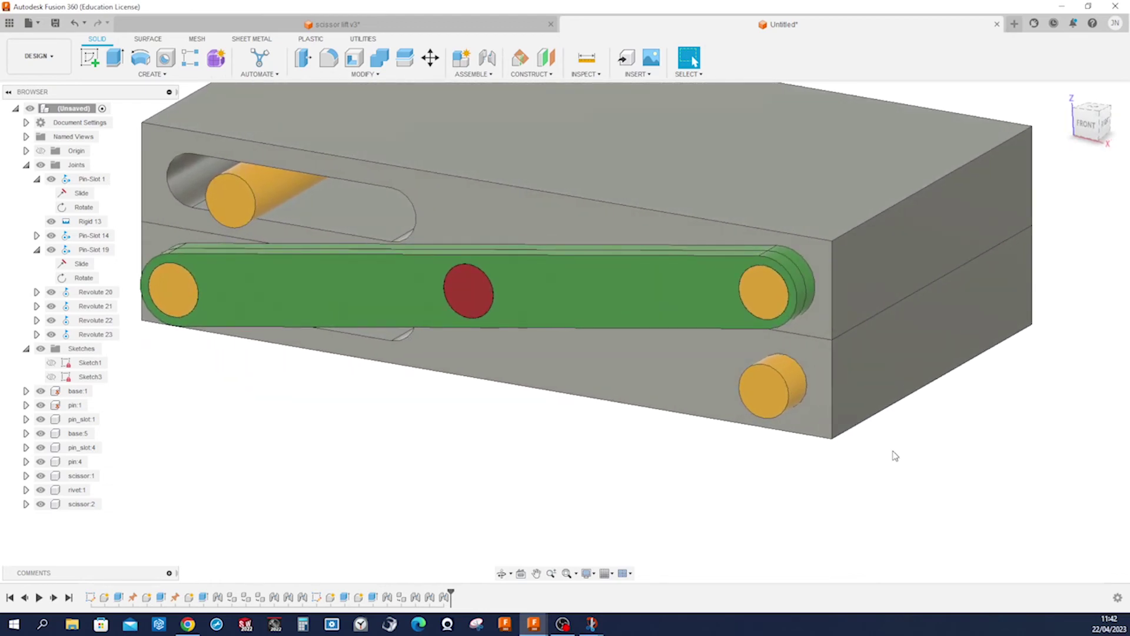
click(810, 287)
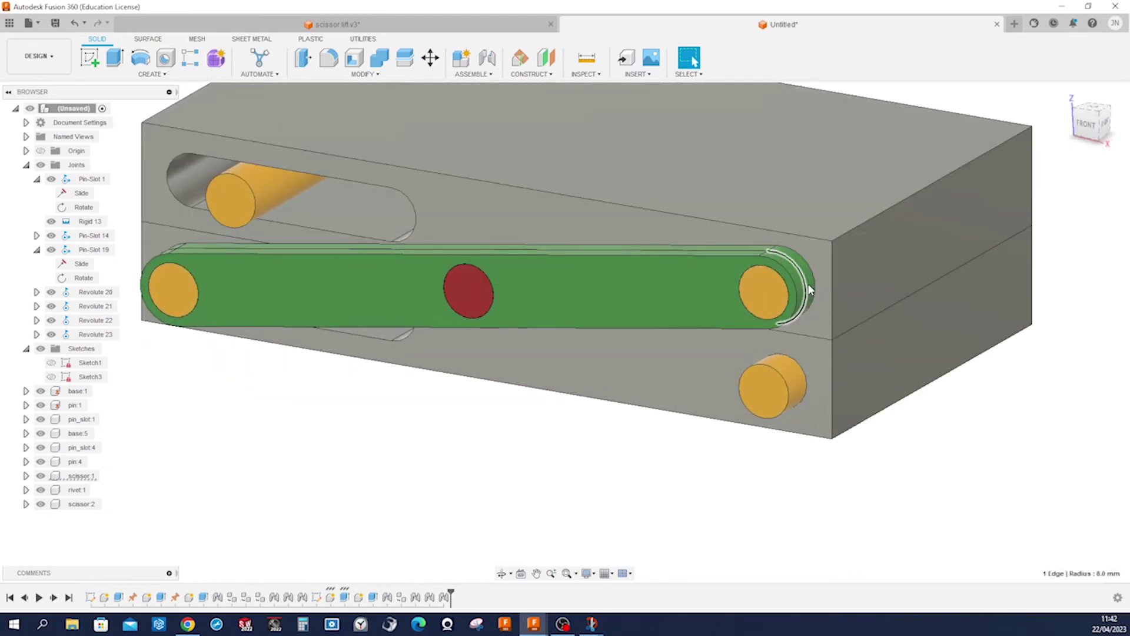
Raise the green arm's end to lift the upper block, and turn to a head-on view
drag(811, 287, 756, 134)
shift+middle_drag(943, 182, 720, 324)
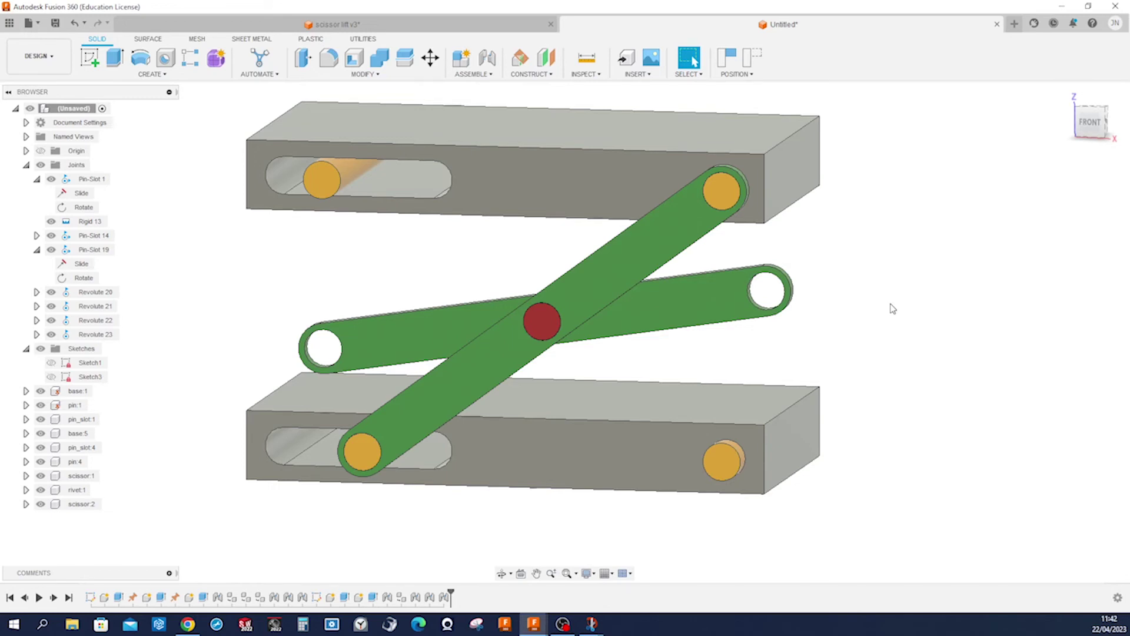
key(j)
click(1022, 180)
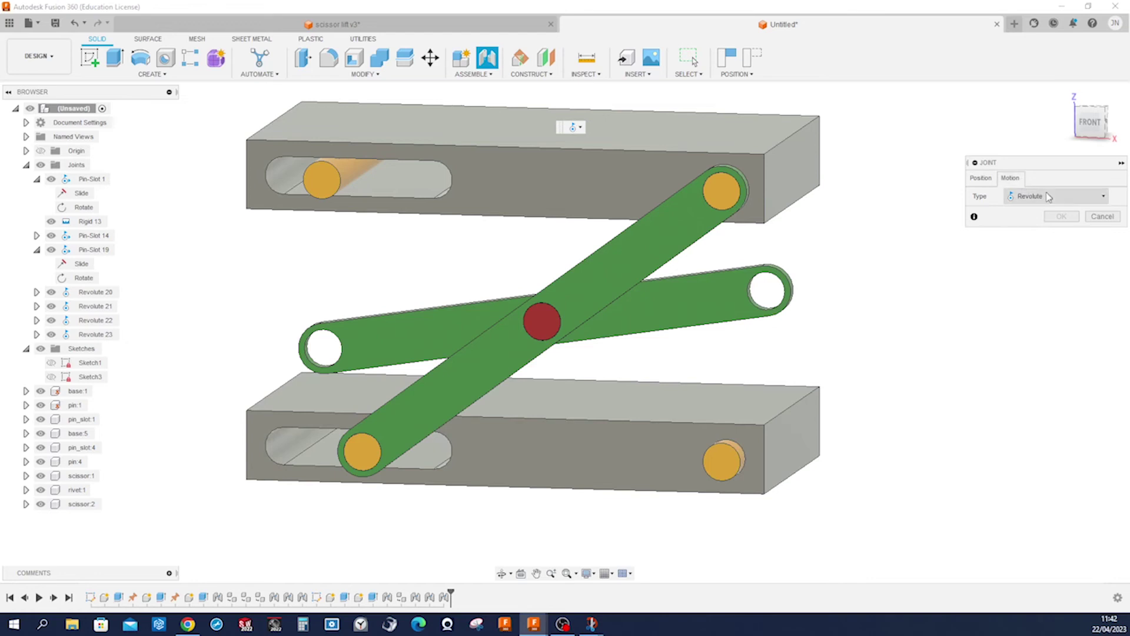
Connect scissor:1's free end hole to pin_slot:4's pin with a Cylindrical joint
click(1104, 202)
click(1037, 249)
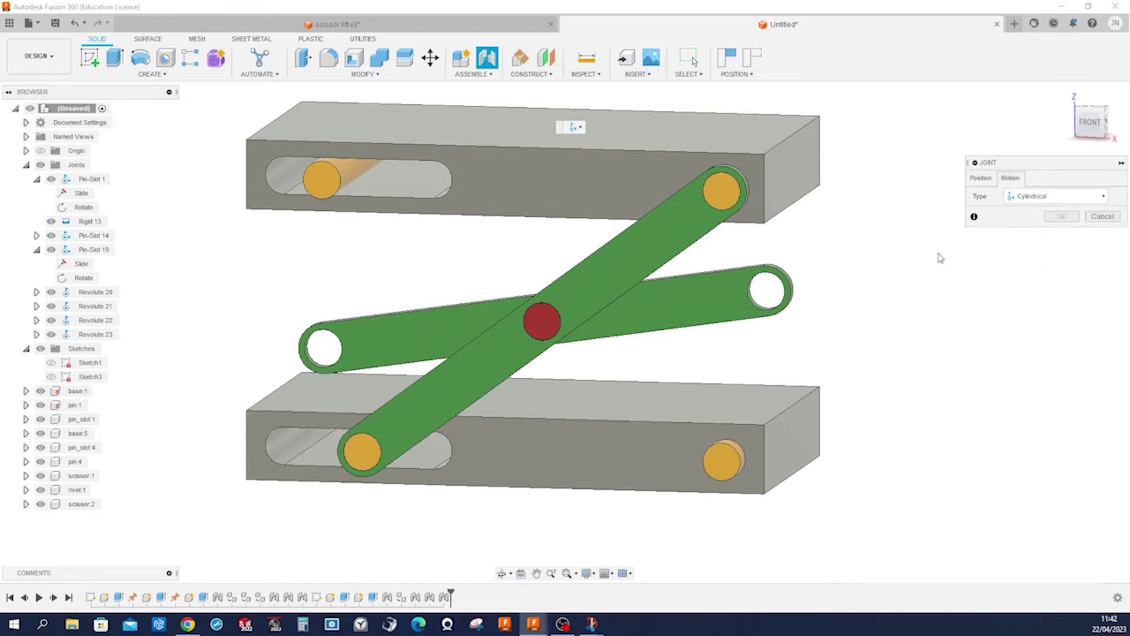
click(981, 178)
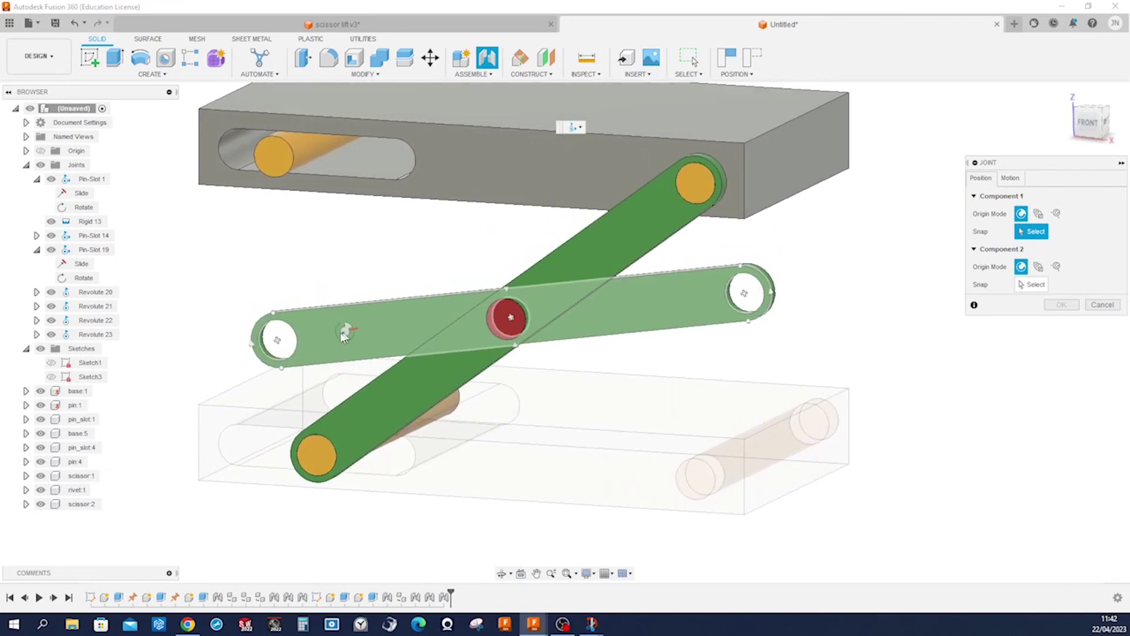
click(301, 353)
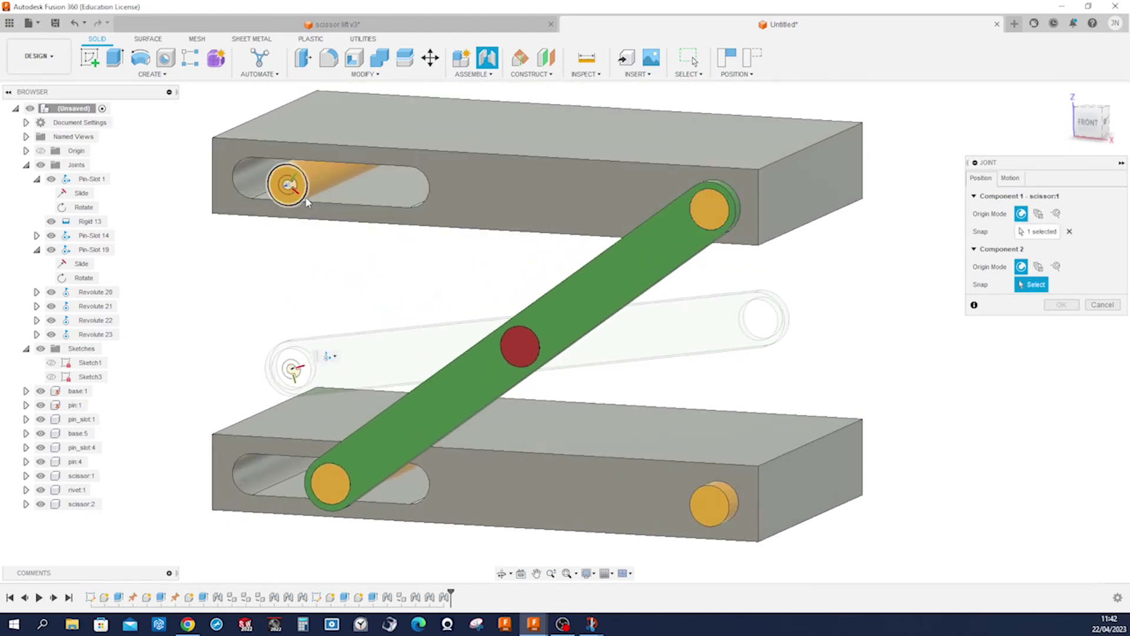
click(306, 202)
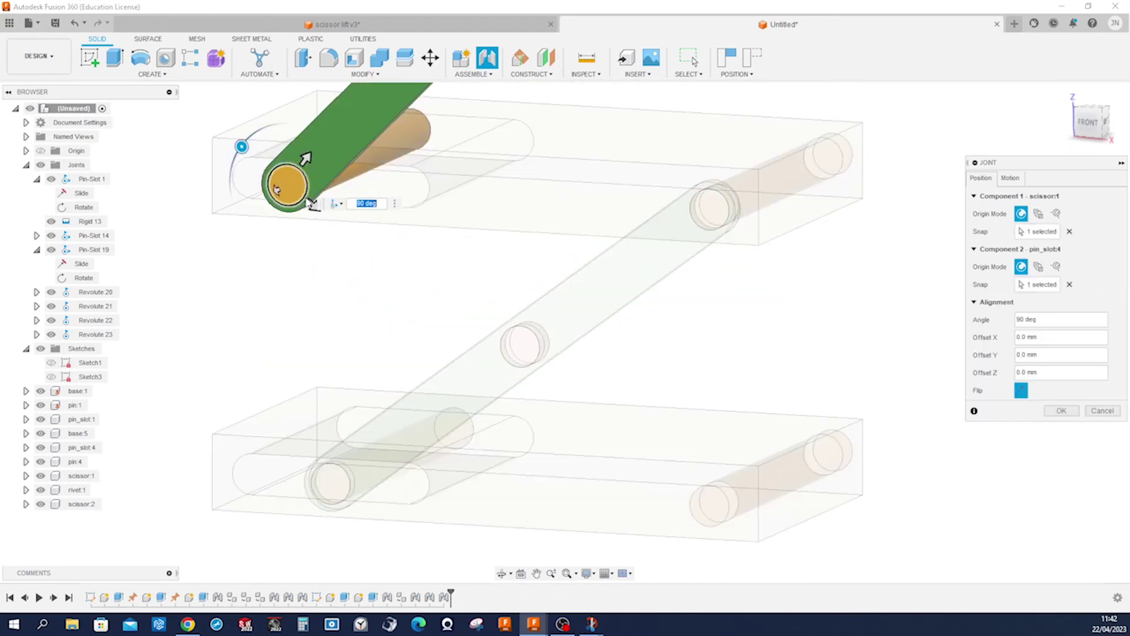
click(1069, 412)
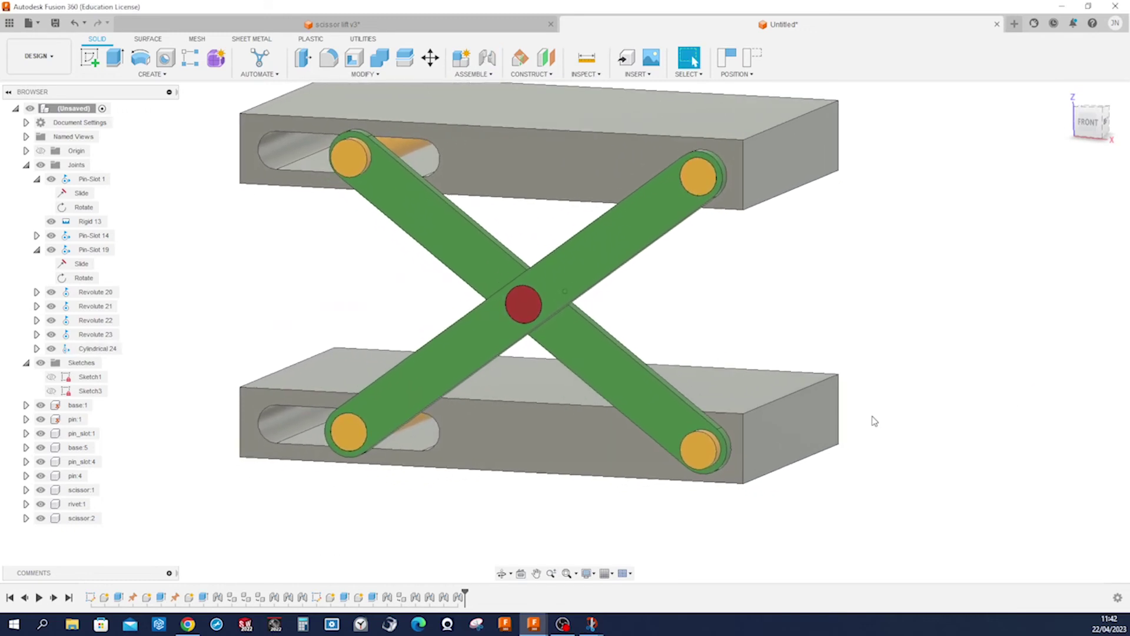
Drag a scissor link to test the lift's motion, then return to the home view
mouse_move(668, 398)
mouse_down()
mouse_move(694, 361)
mouse_move(667, 427)
mouse_move(683, 383)
mouse_move(673, 400)
mouse_up()
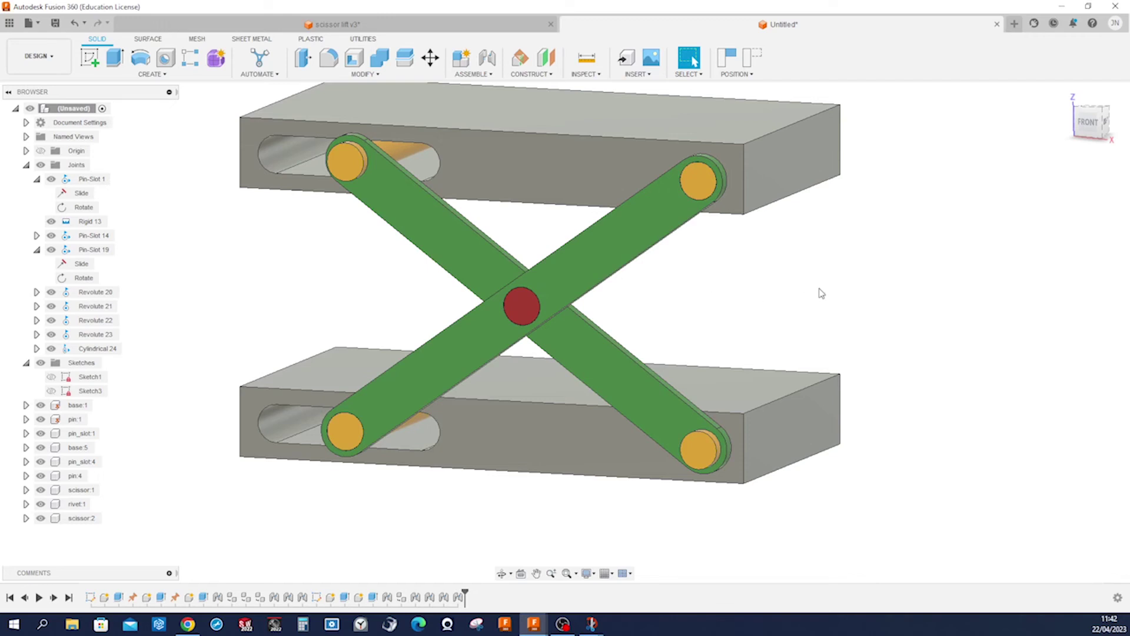
key(F6)
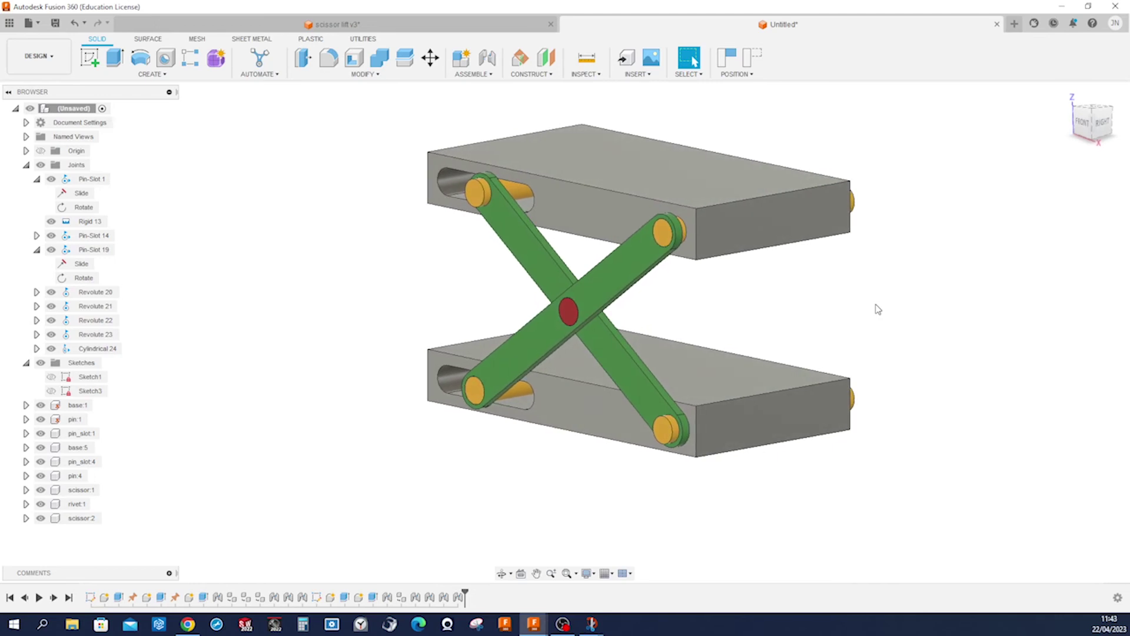
key(m)
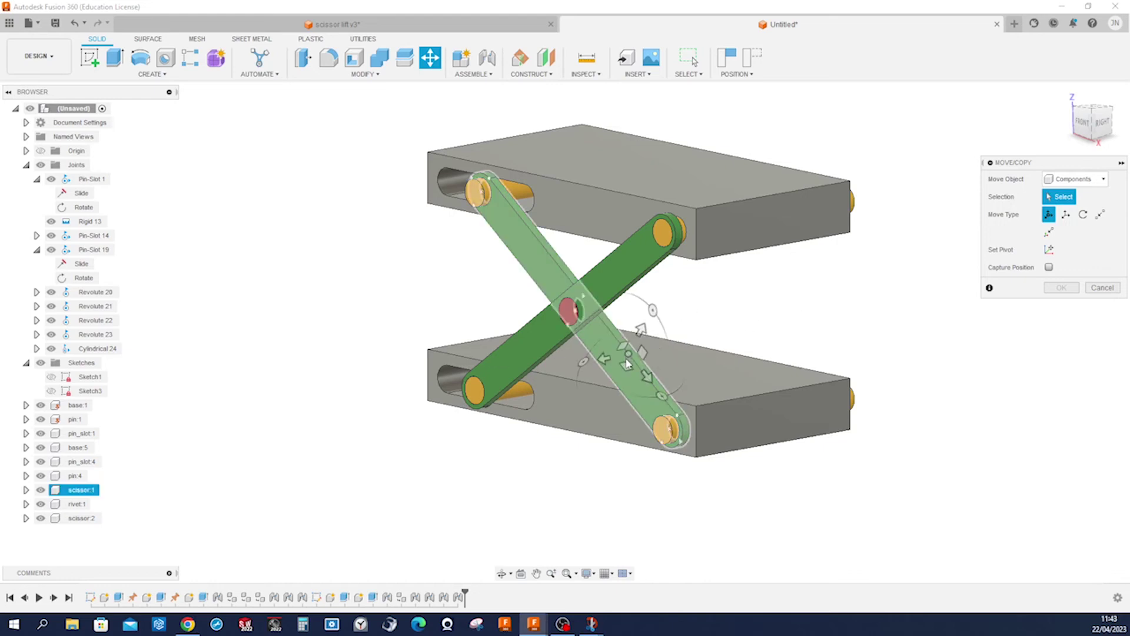
Copy scissor:1, scissor:2 and rivet:1, offsetting the copies -136.6 mm along Z
click(623, 360)
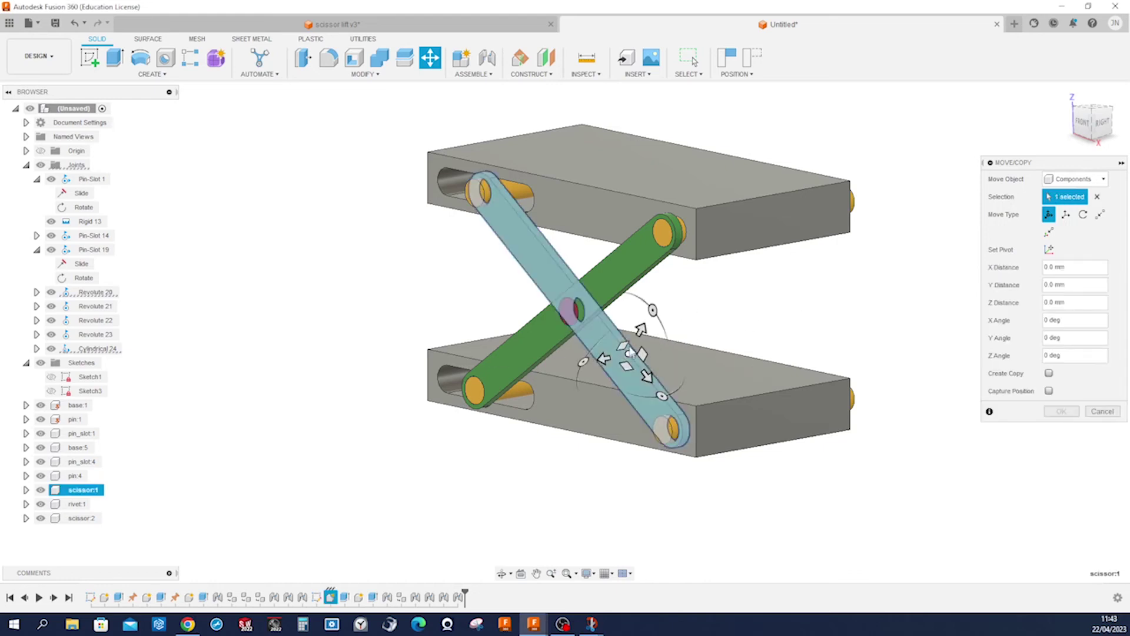
click(618, 297)
scroll(647, 327, up, 2)
scroll(648, 328, up, 1)
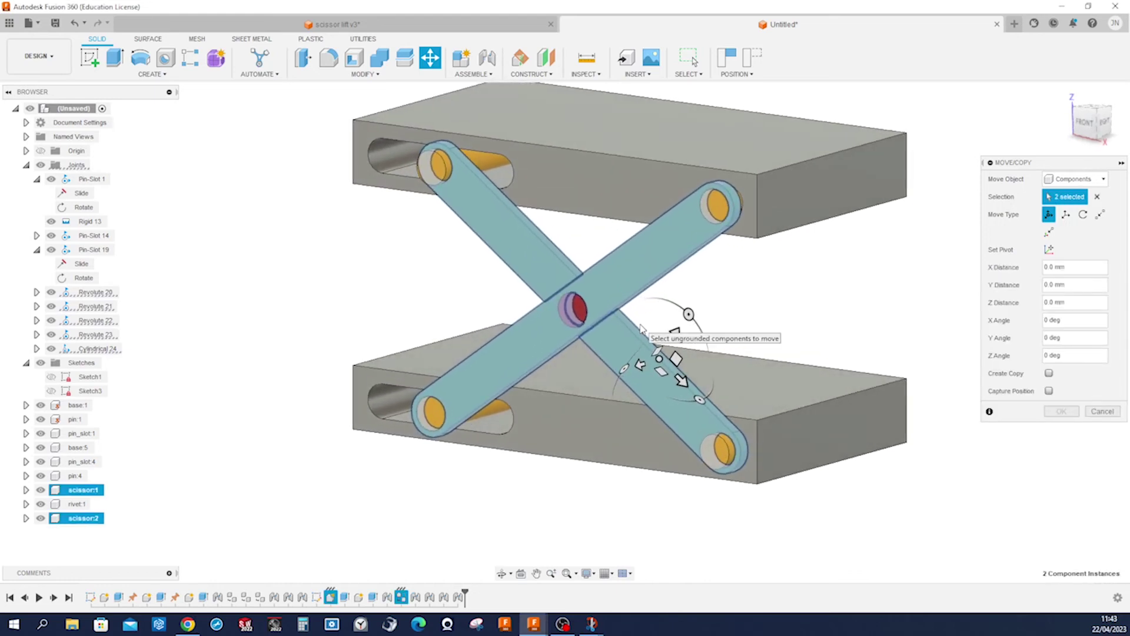
click(580, 315)
shift+middle_drag(728, 333, 694, 370)
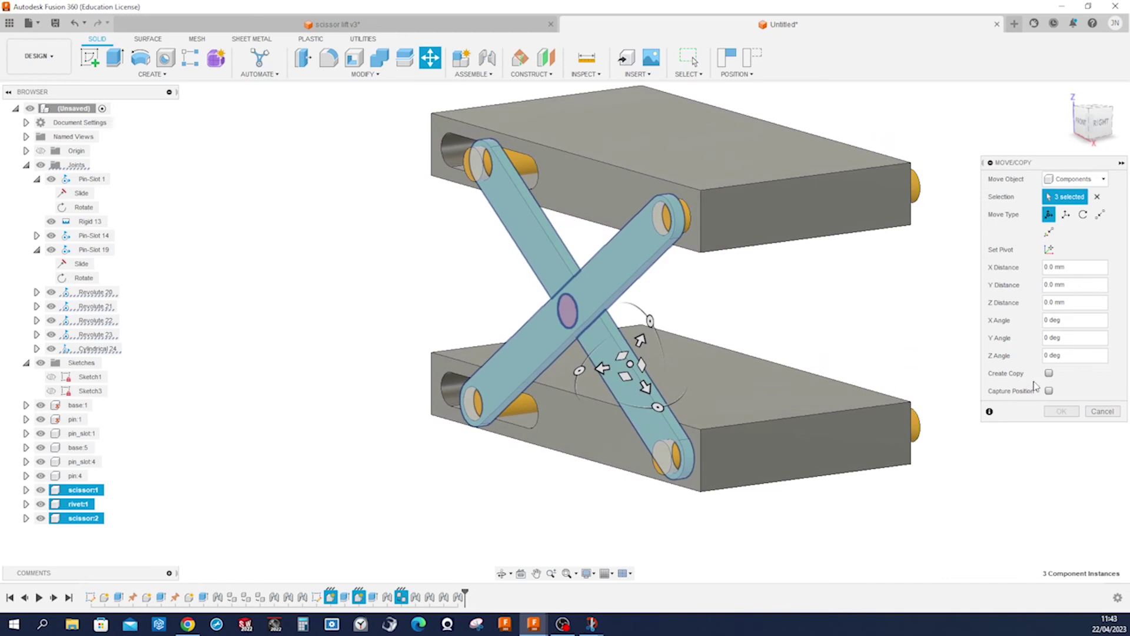
click(1048, 374)
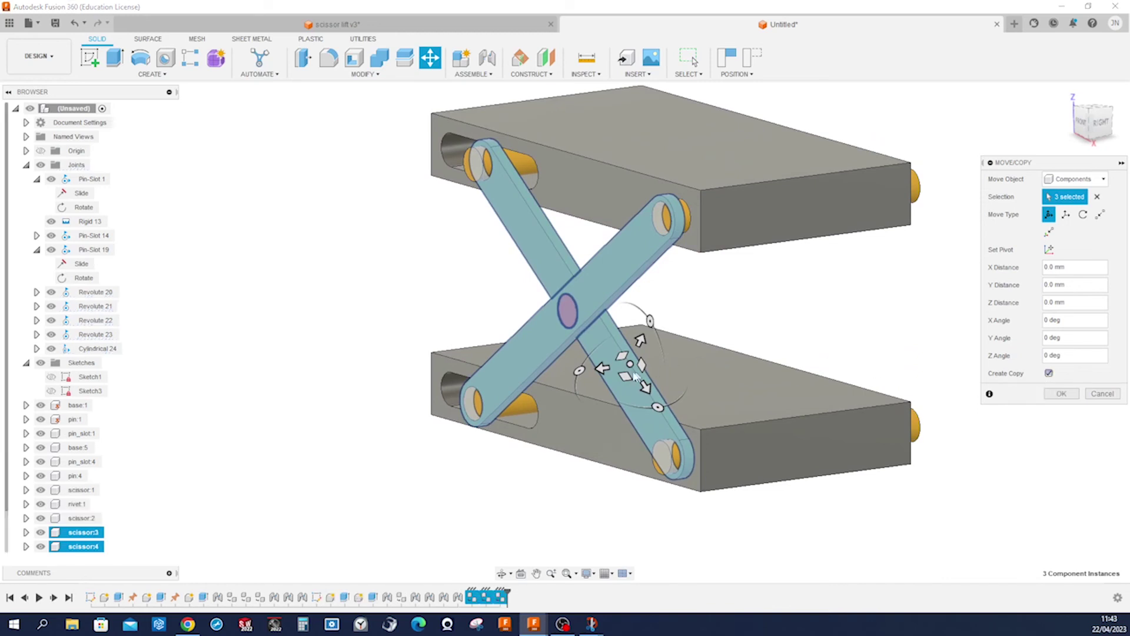
drag(600, 368, 926, 324)
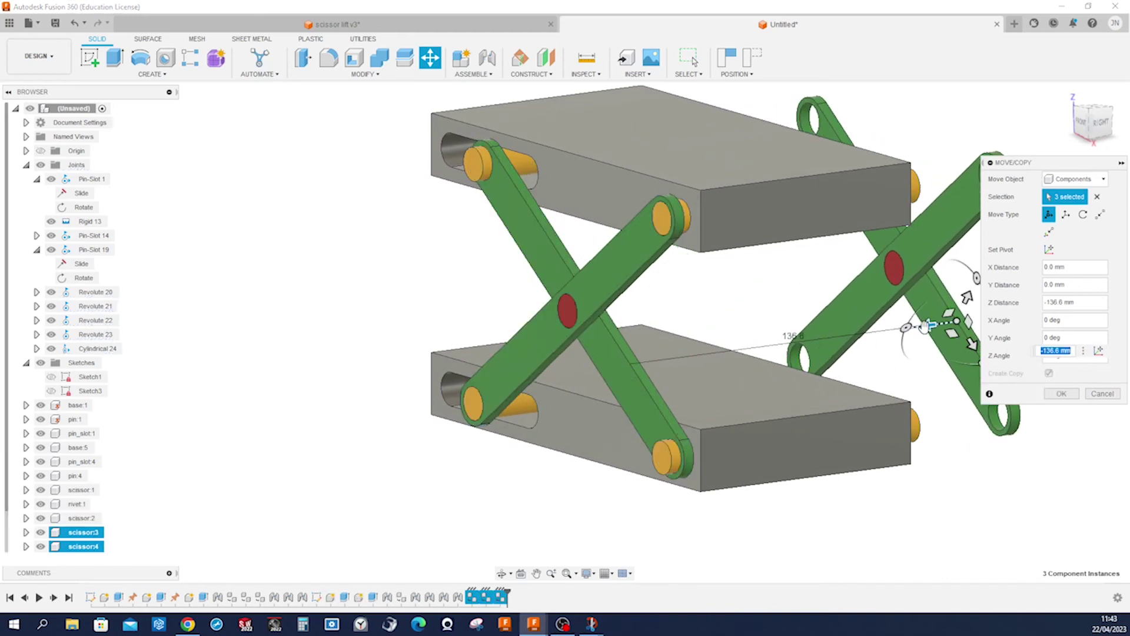
click(1061, 393)
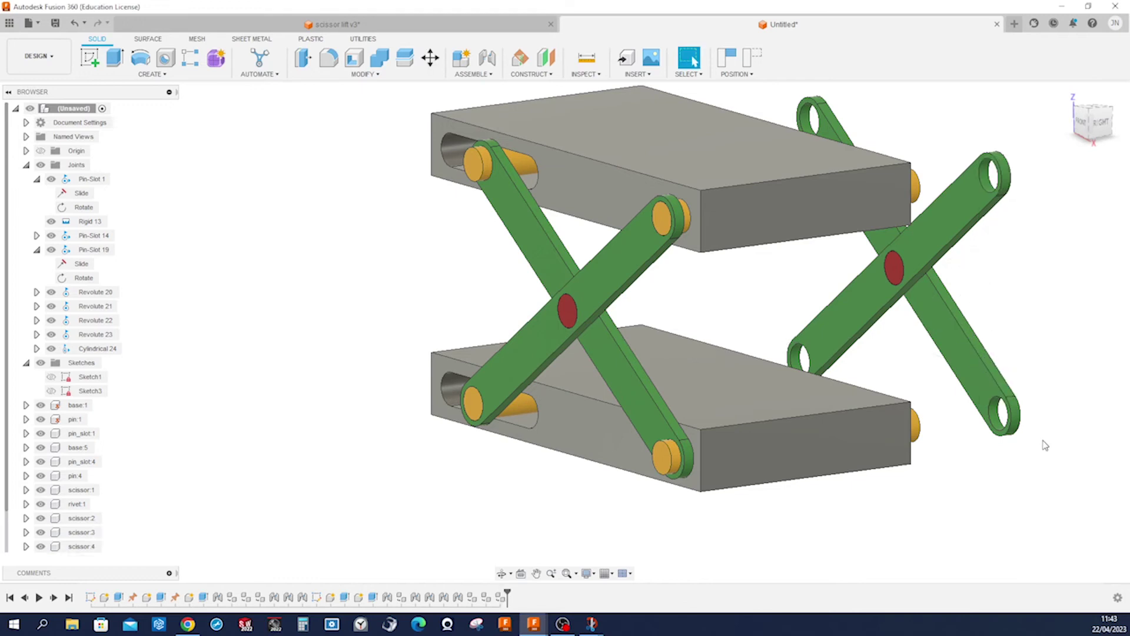
shift+middle_drag(1046, 445, 855, 388)
Undo twice, then seat the copied red rivet in scissor:3's centre hole as Revolute 25
key(ctrl+z)
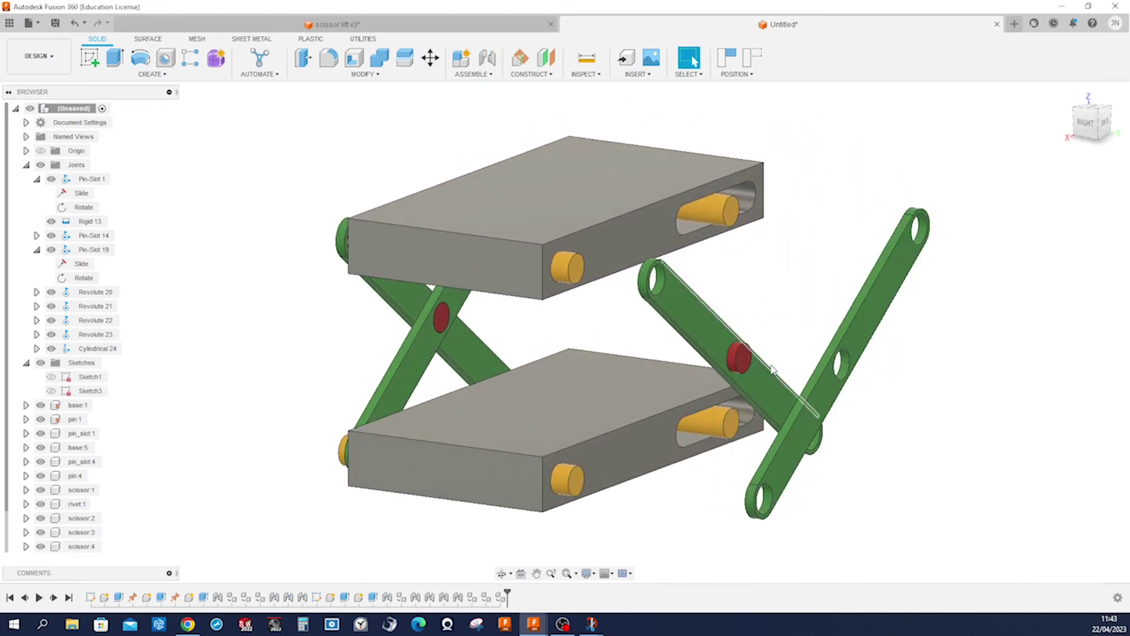
key(ctrl+z)
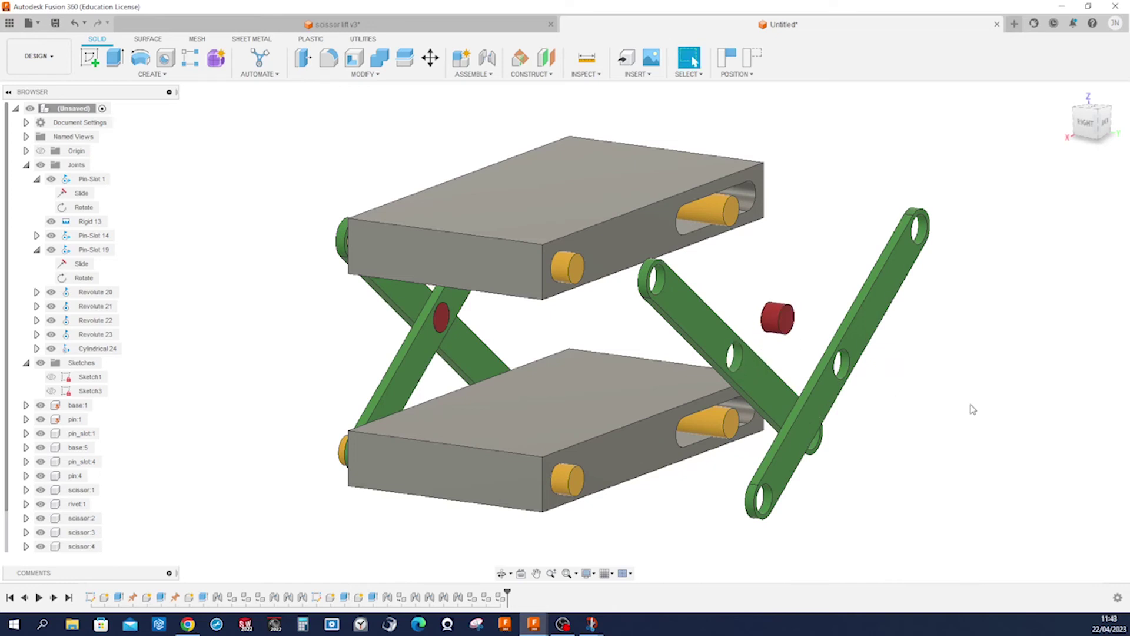
key(j)
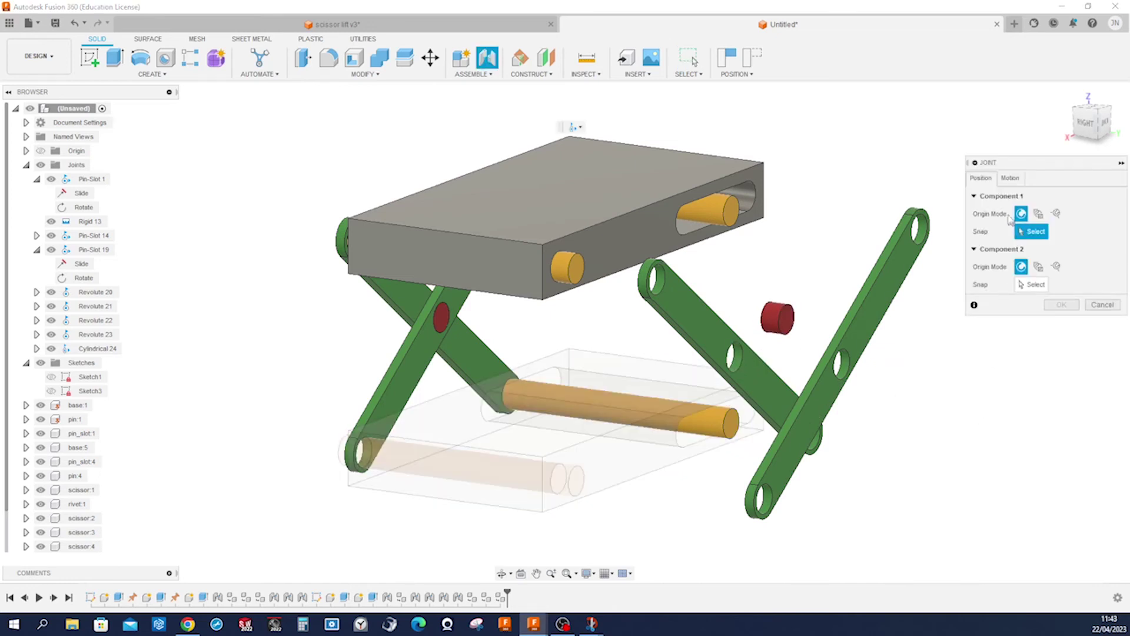
click(1013, 184)
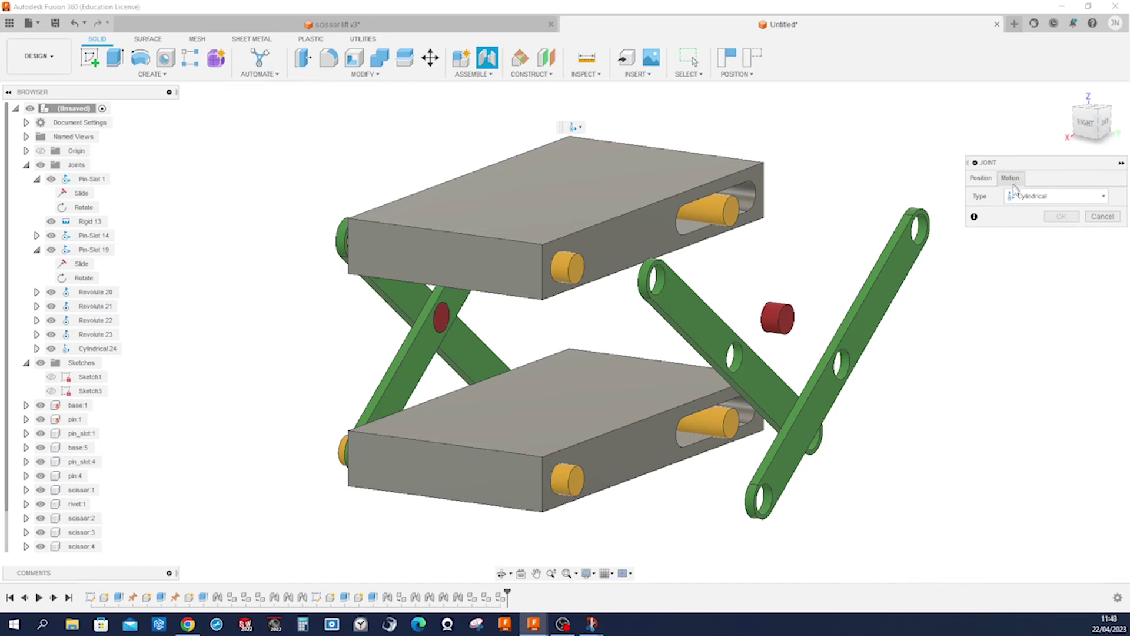
click(1102, 196)
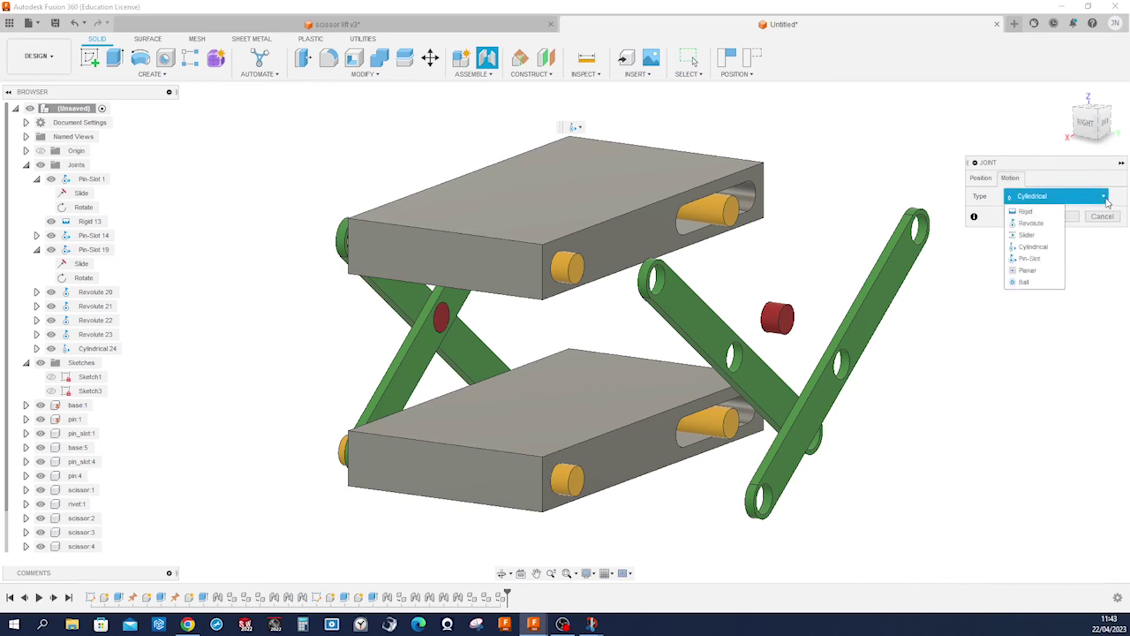
click(1037, 229)
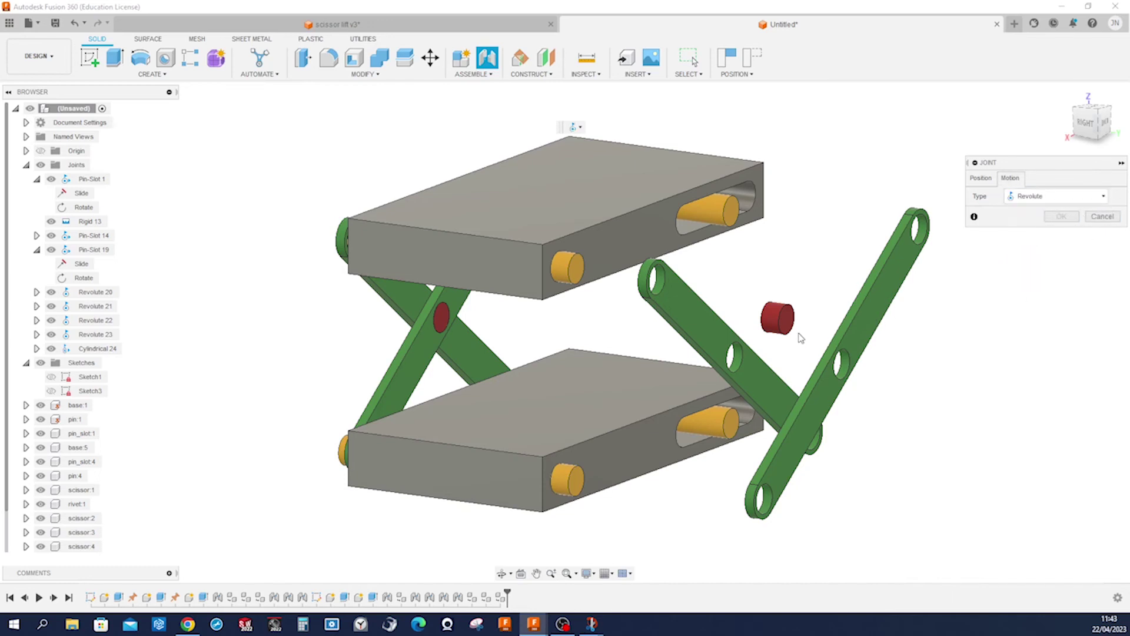
click(988, 180)
scroll(771, 322, up, 3)
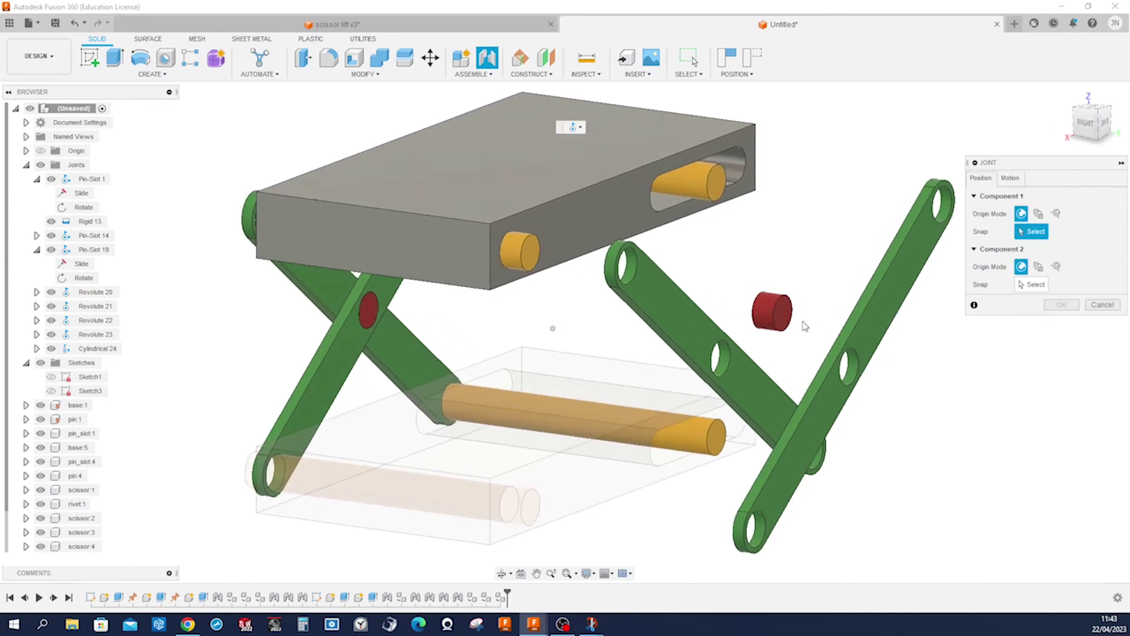
click(775, 328)
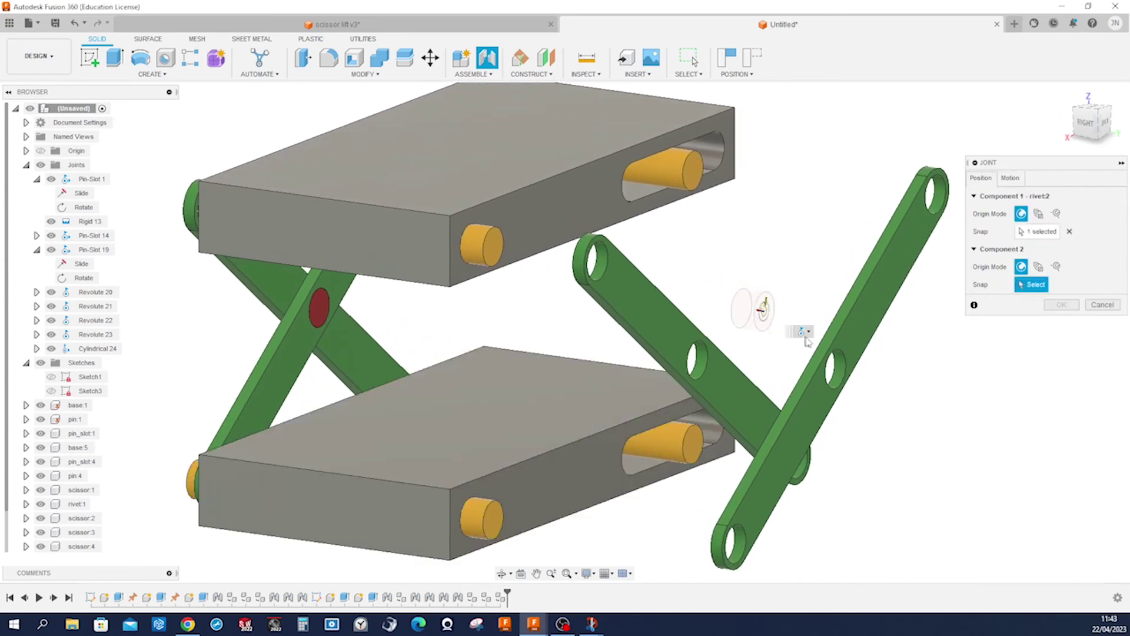
click(846, 370)
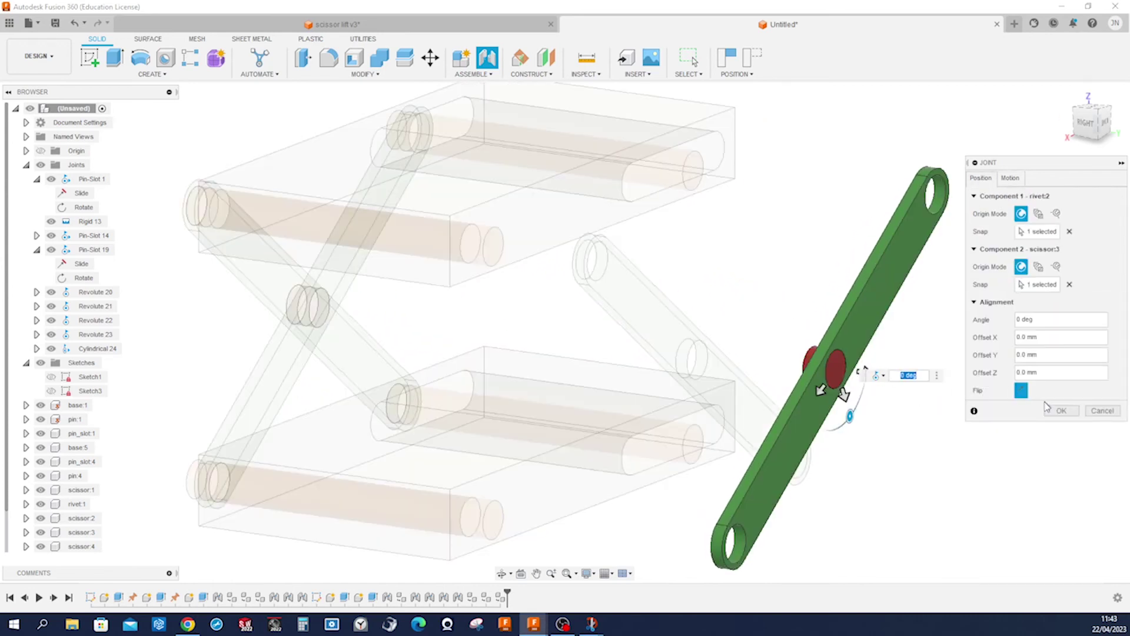
click(1061, 410)
scroll(830, 372, up, 2)
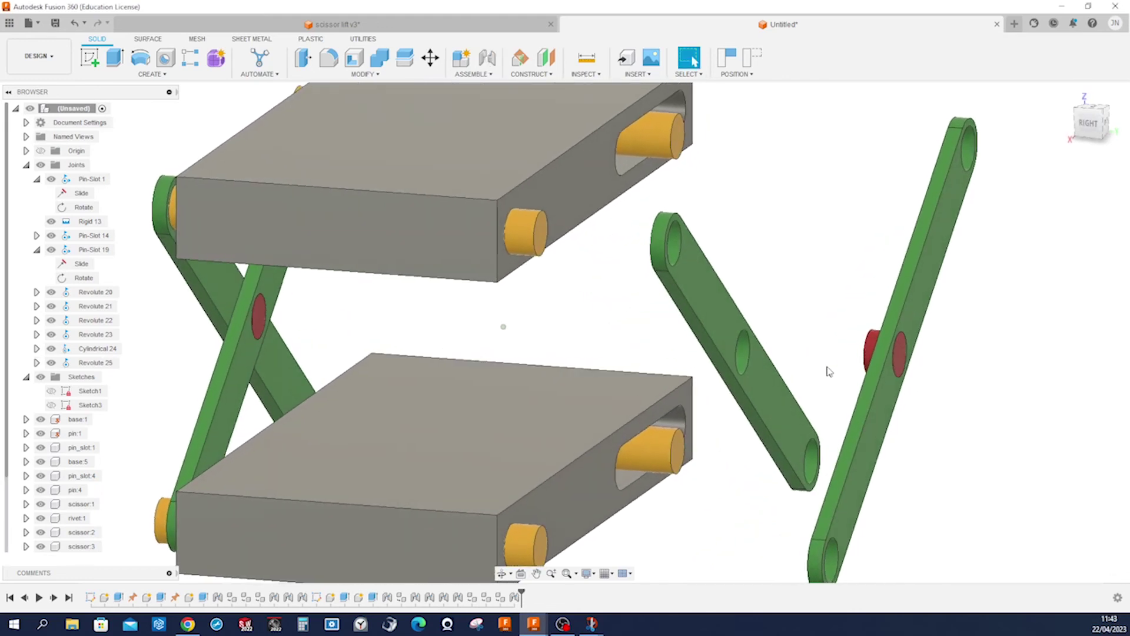
Join rivet:2 to scissor:4's centre hole at 90° as Revolute 26
key(j)
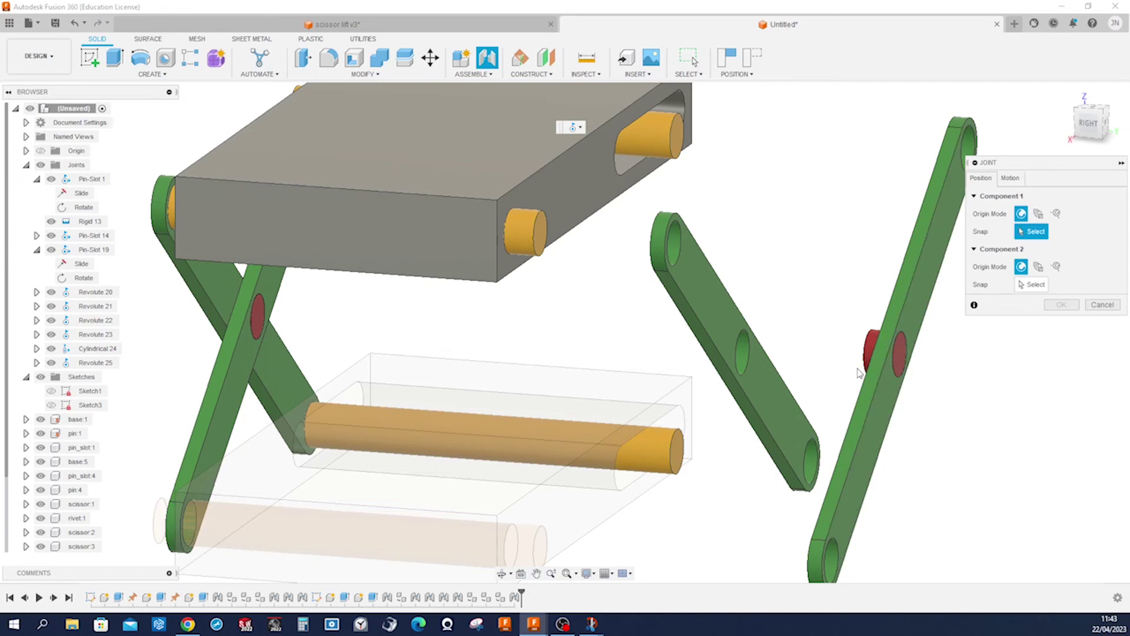
click(872, 350)
shift+middle_drag(871, 350, 740, 379)
click(754, 351)
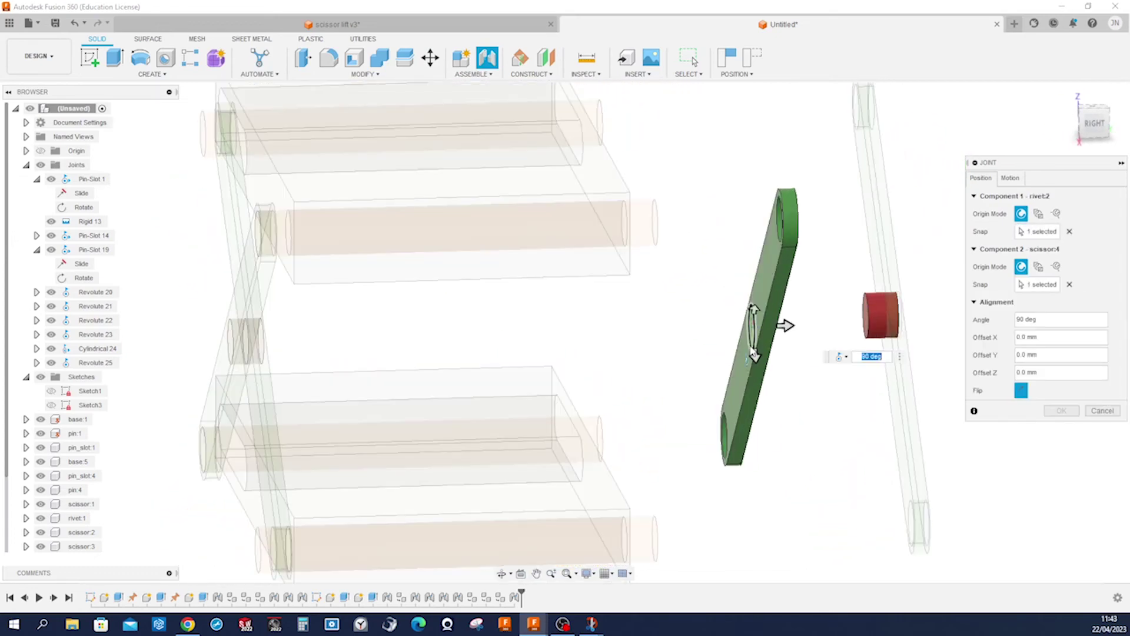
click(1059, 410)
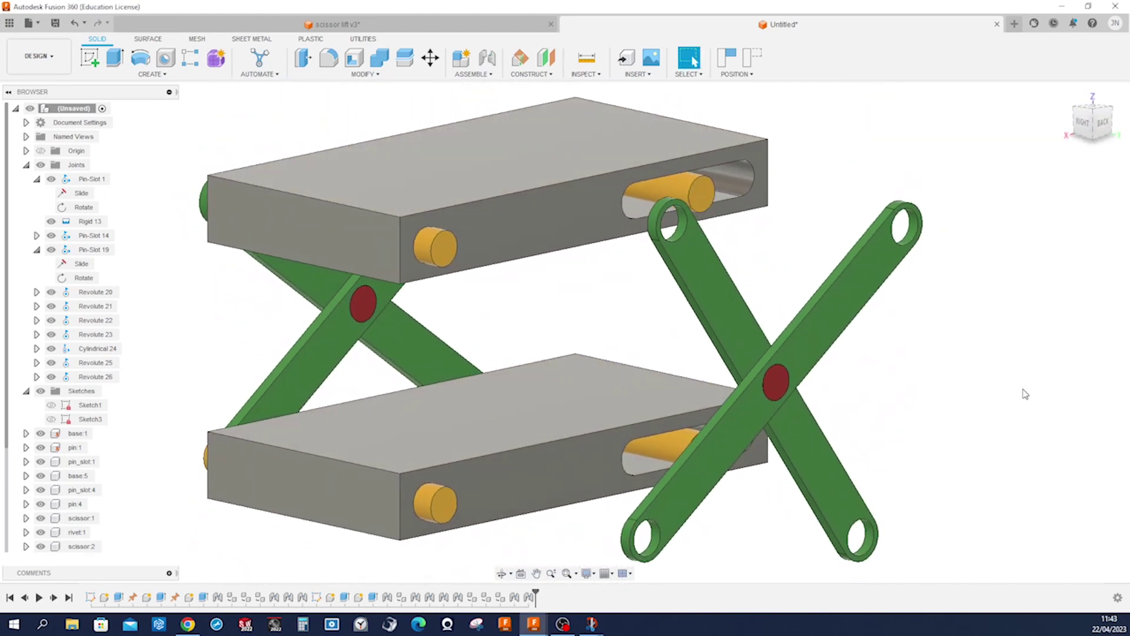
key(j)
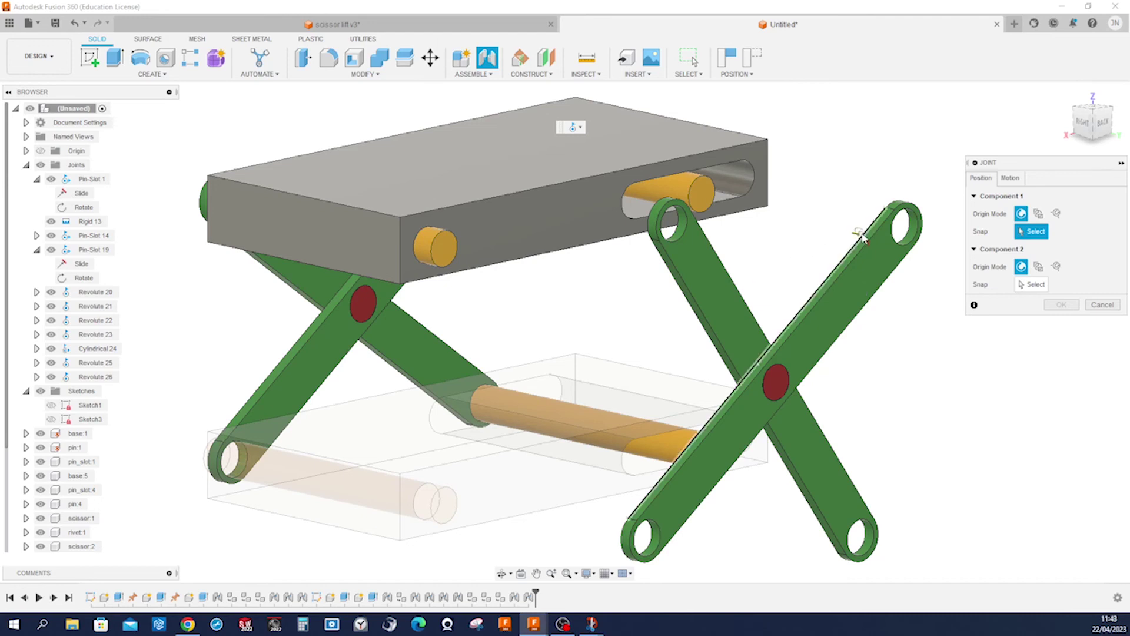
Join scissor:3's top end hole to the upper slot pin pin_slot:4 as Revolute 27
click(911, 252)
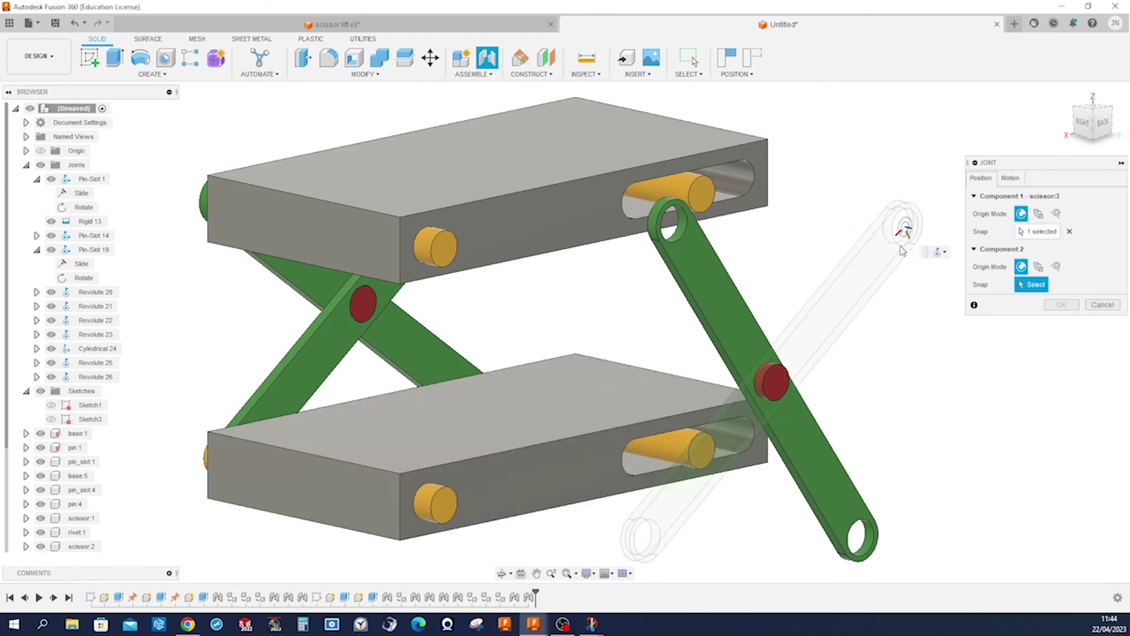
click(712, 203)
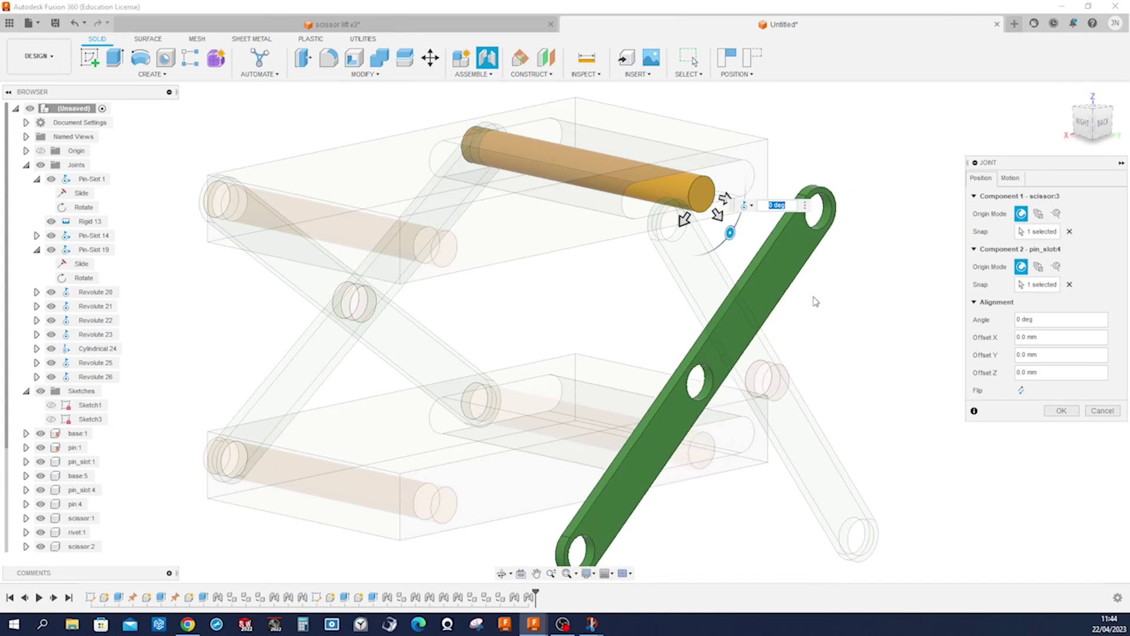
click(1060, 411)
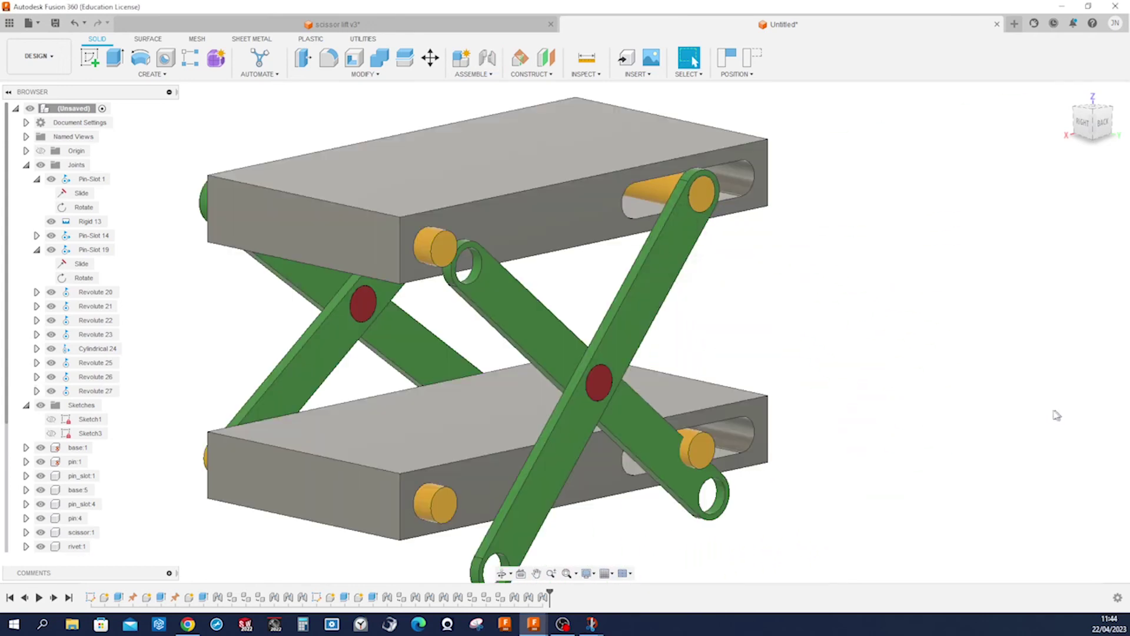
Join scissor:3's lower end hole to the lower block's pin:1 as Revolute 28
key(j)
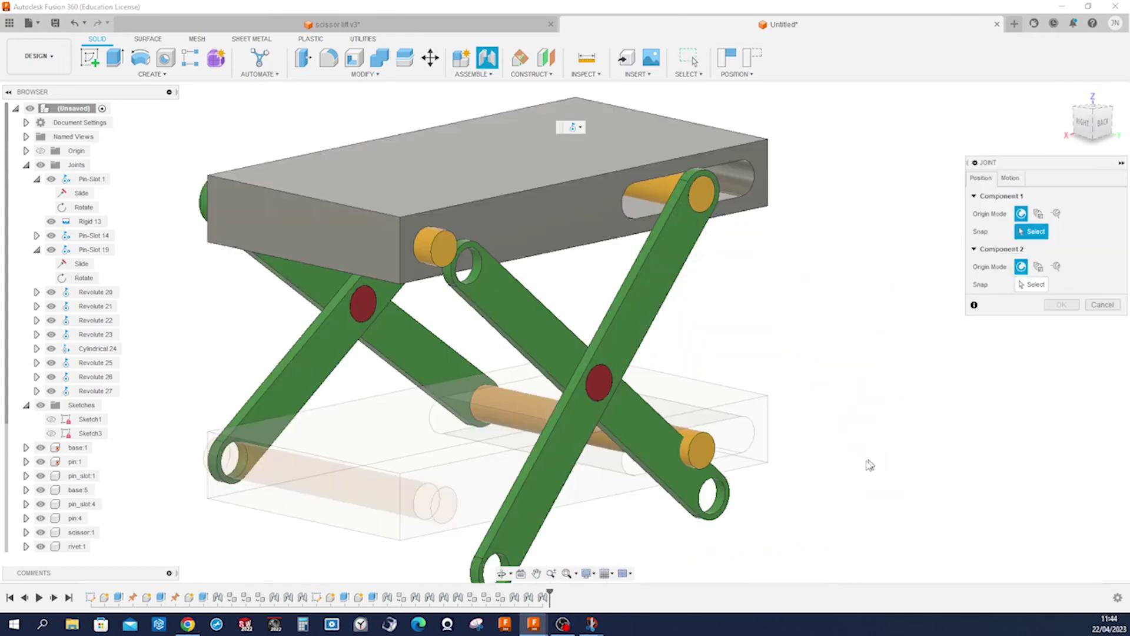
scroll(648, 421, up, 5)
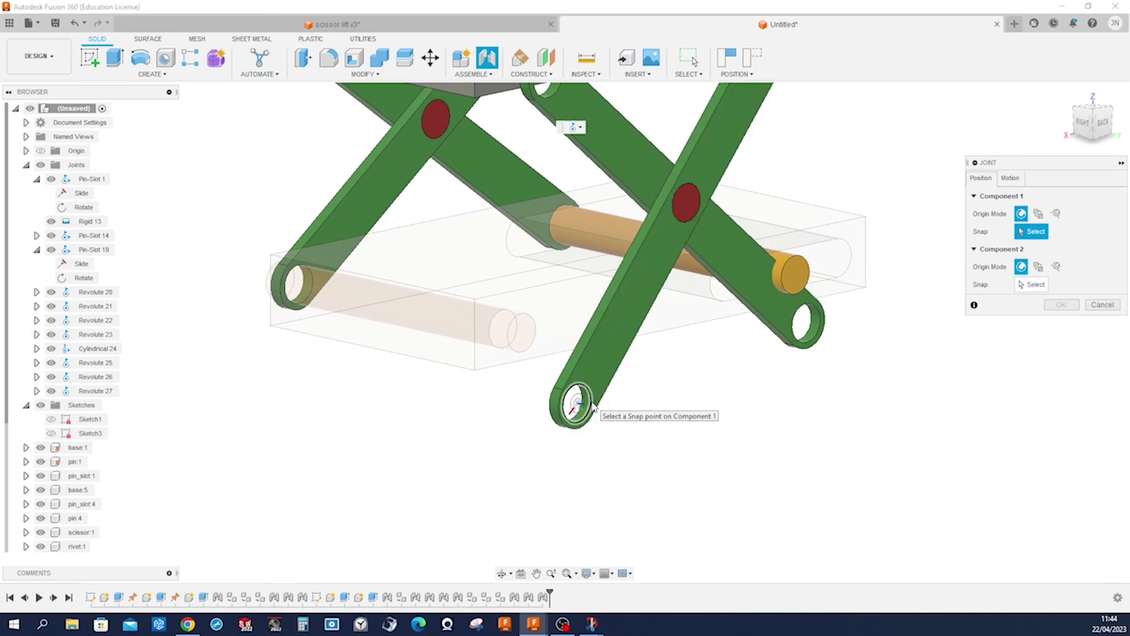
click(575, 404)
click(532, 347)
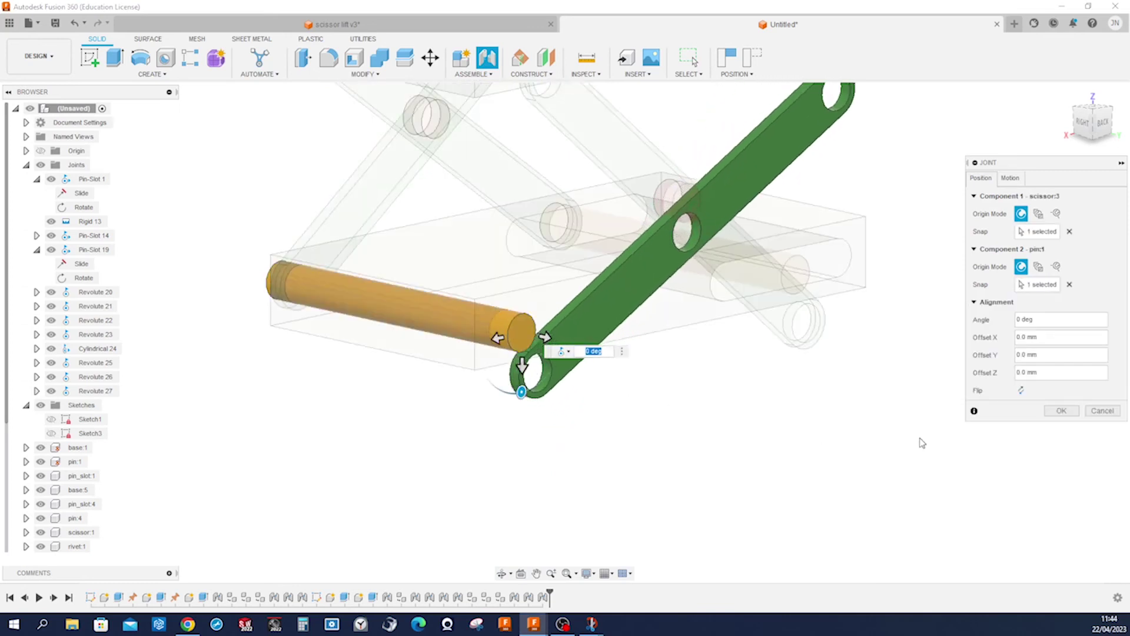
click(1063, 411)
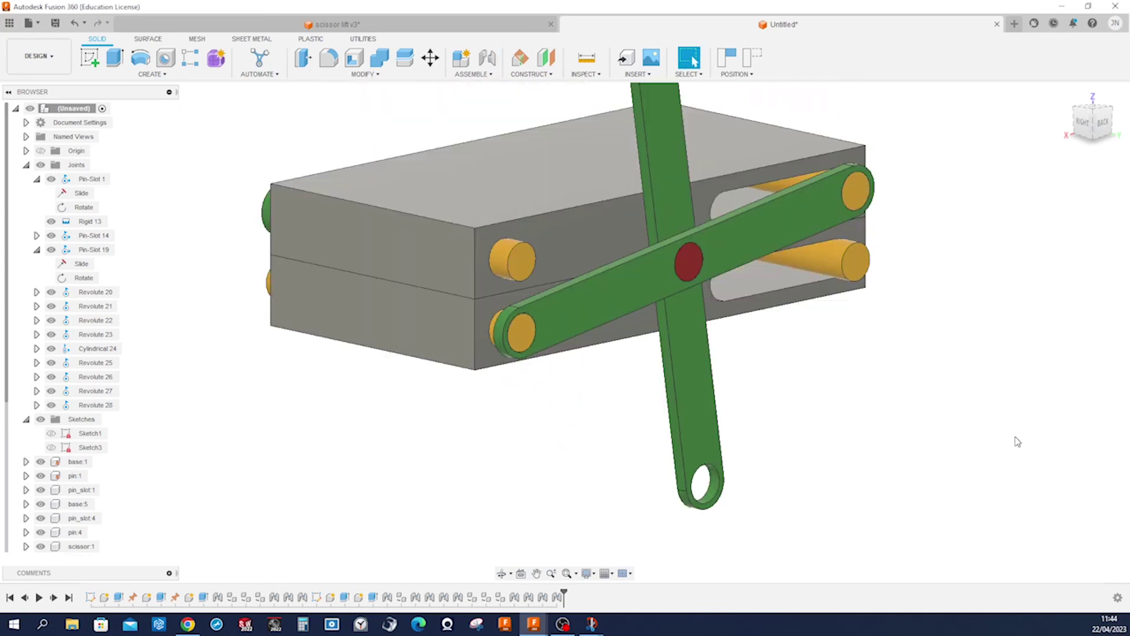
Seat scissor:4's end hole on pin_slot:1 with a Cylindrical joint, creating Cylindrical 29
key(j)
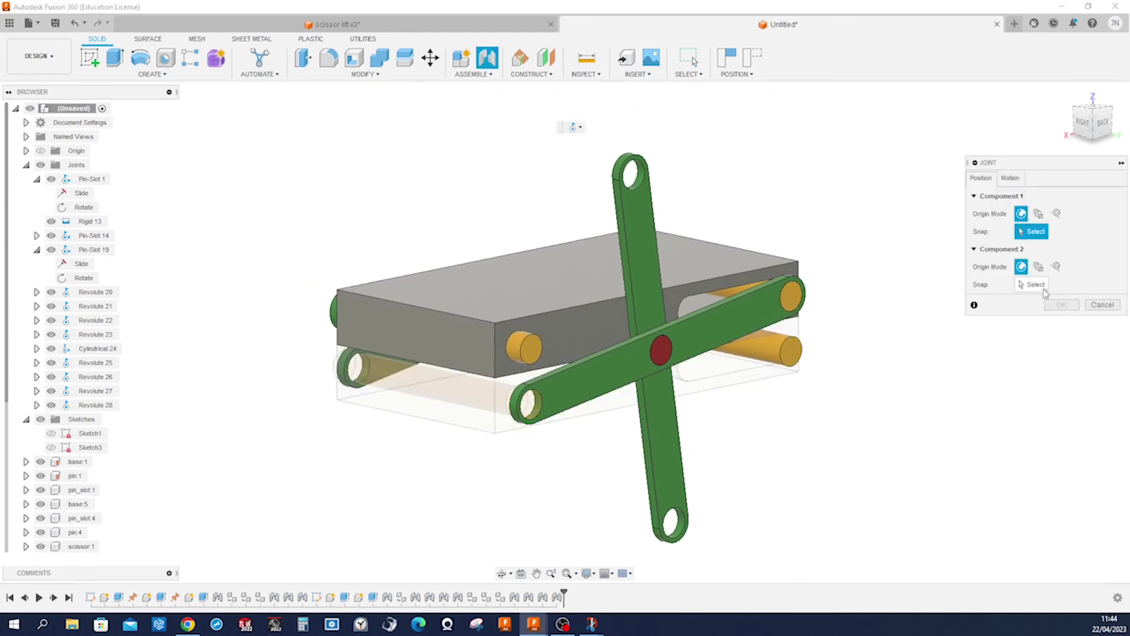
click(1010, 178)
click(1097, 197)
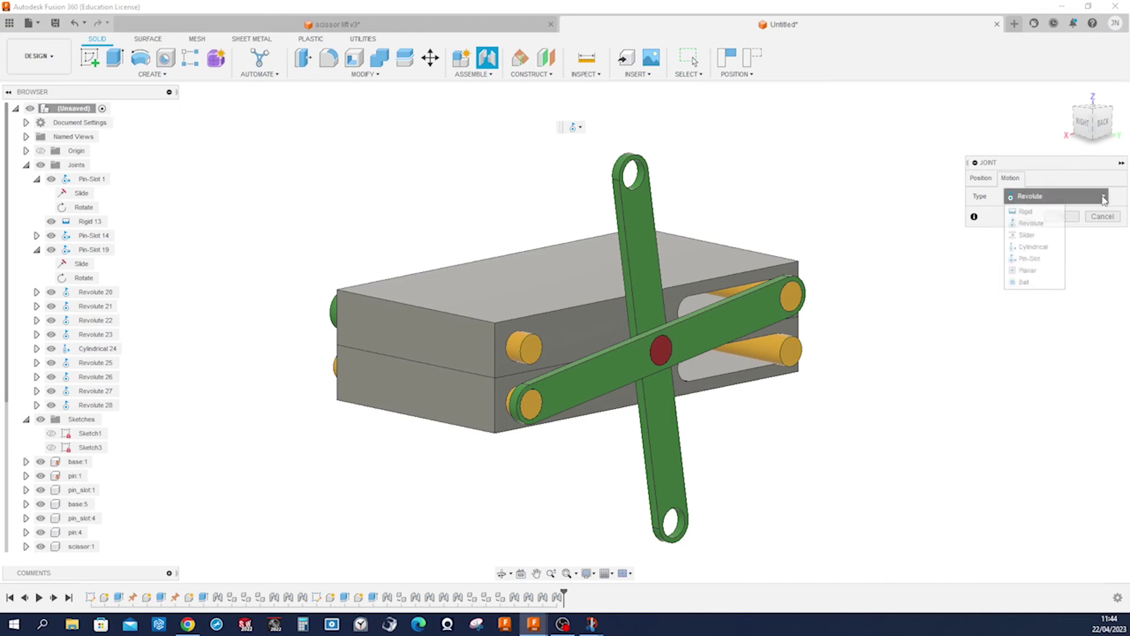
click(1036, 247)
click(980, 177)
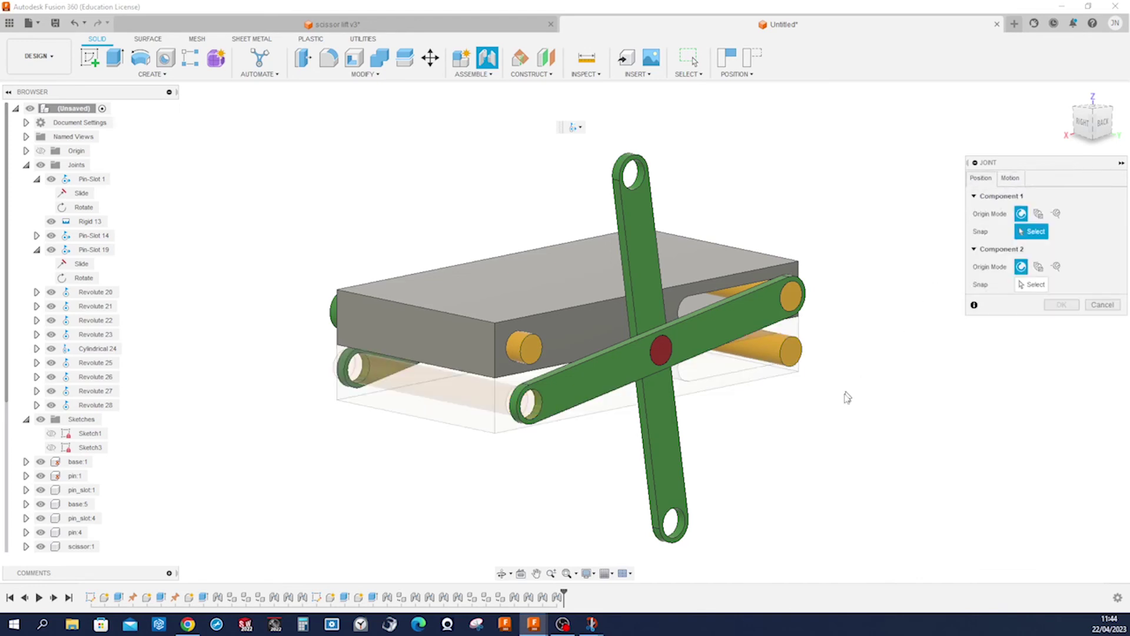
scroll(769, 453, up, 5)
click(741, 445)
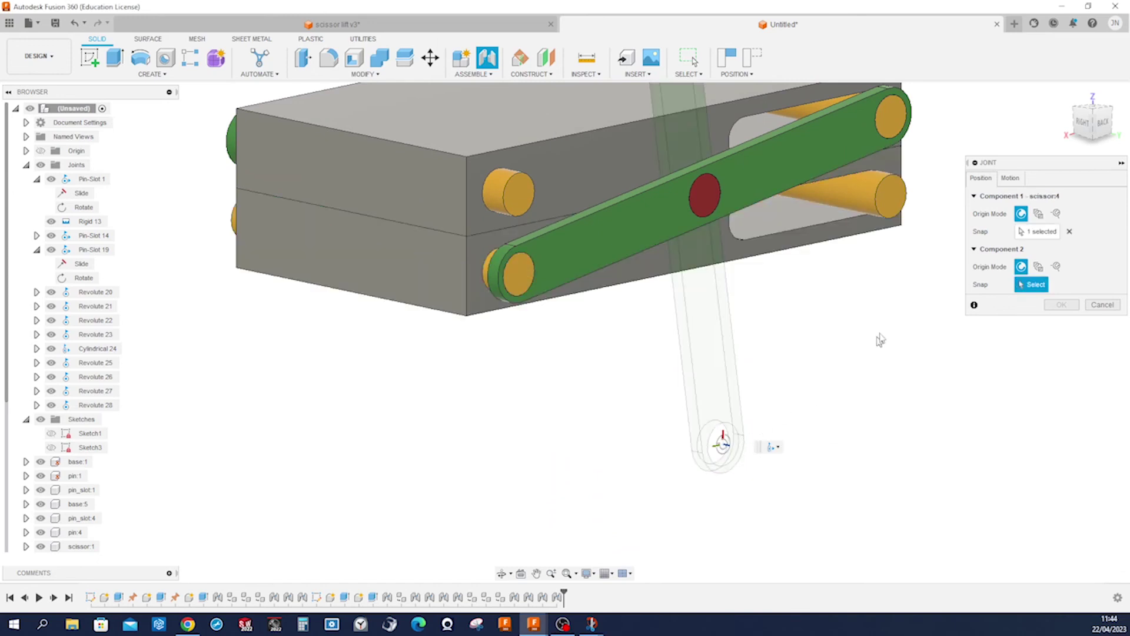
click(899, 217)
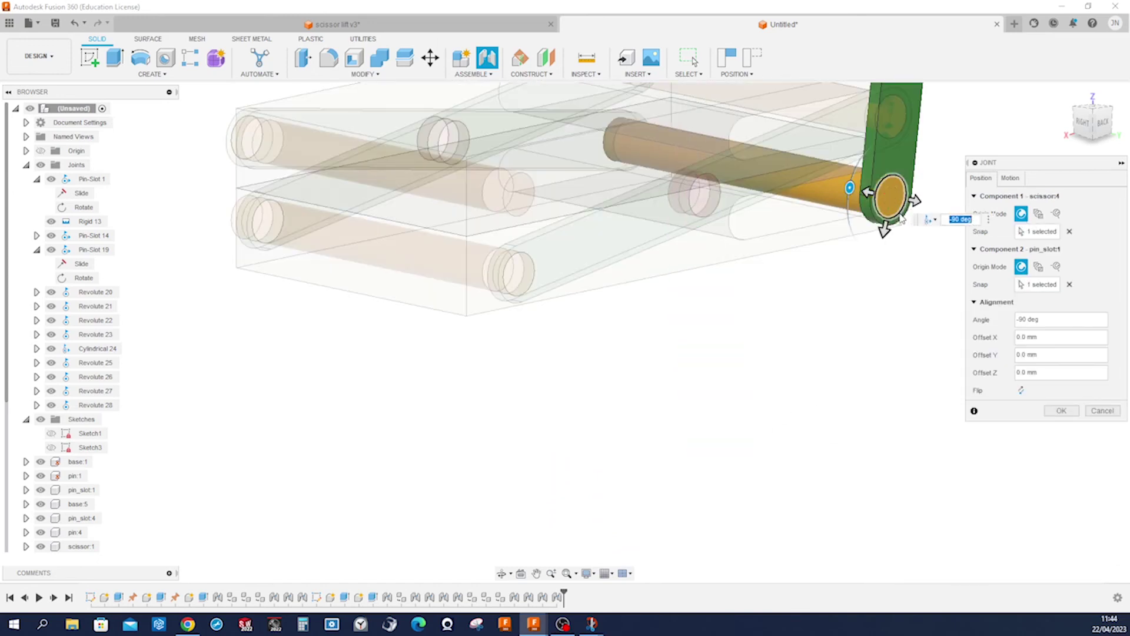
click(1056, 412)
scroll(999, 391, down, 2)
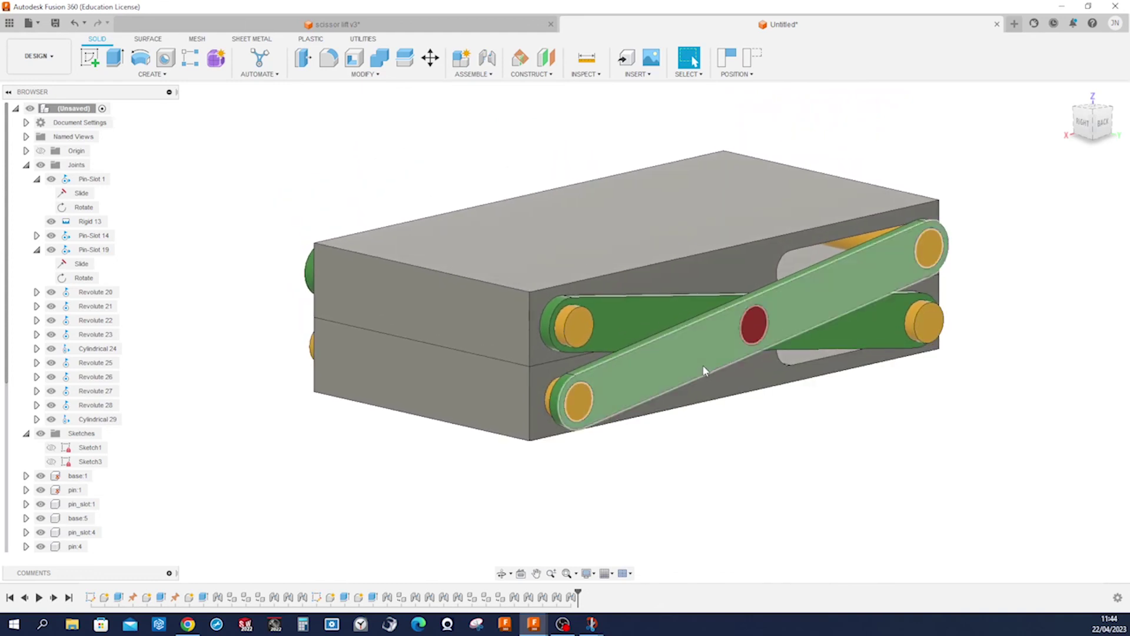
shift+middle_drag(643, 457, 809, 469)
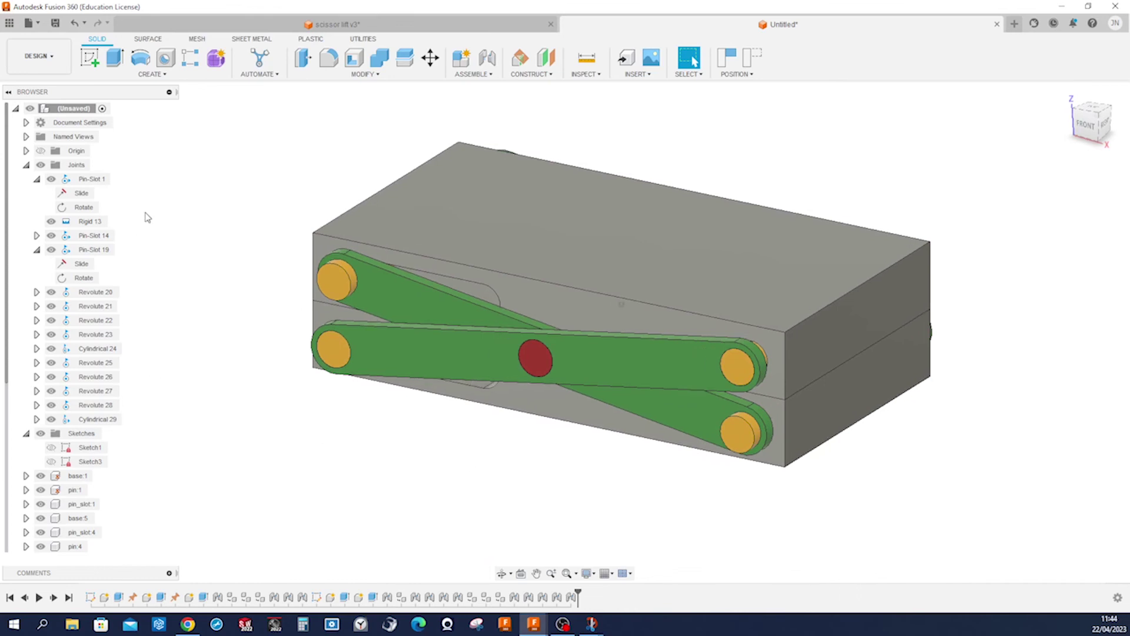
mouse_move(97, 182)
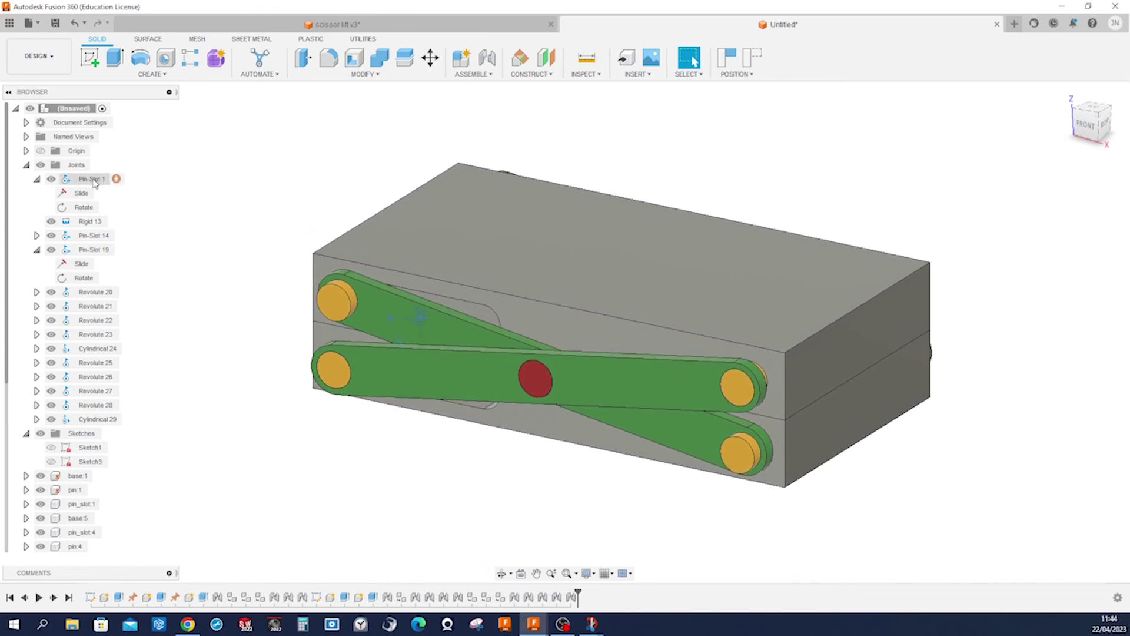
Animate Pin-Slot 1's joint relationships so the scissor arms raise the upper block
right_click(93, 183)
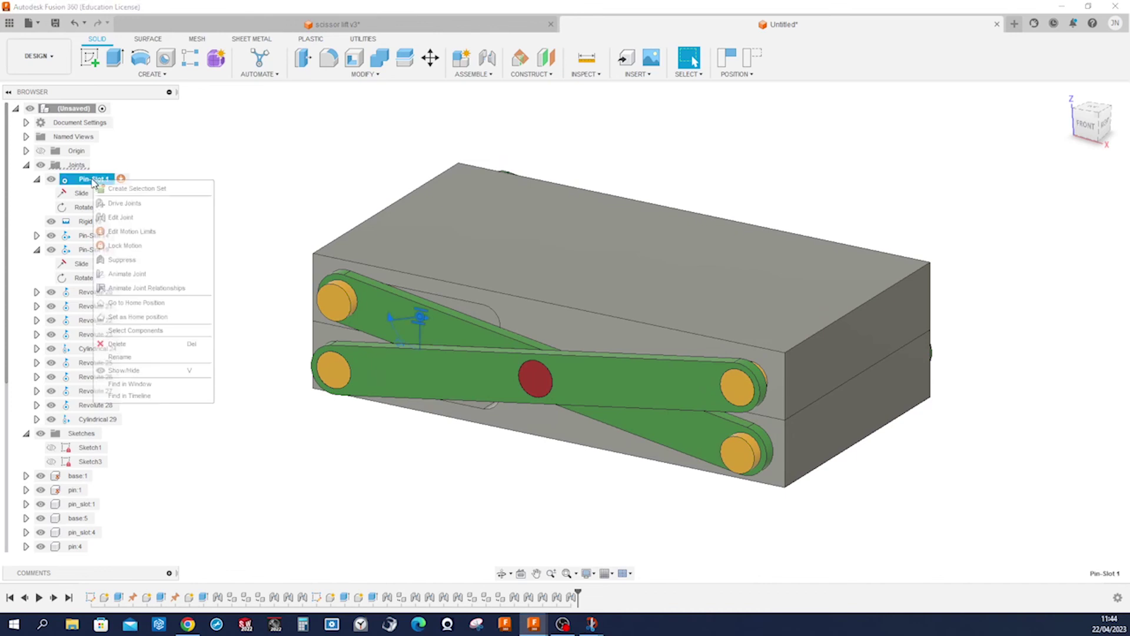
click(125, 287)
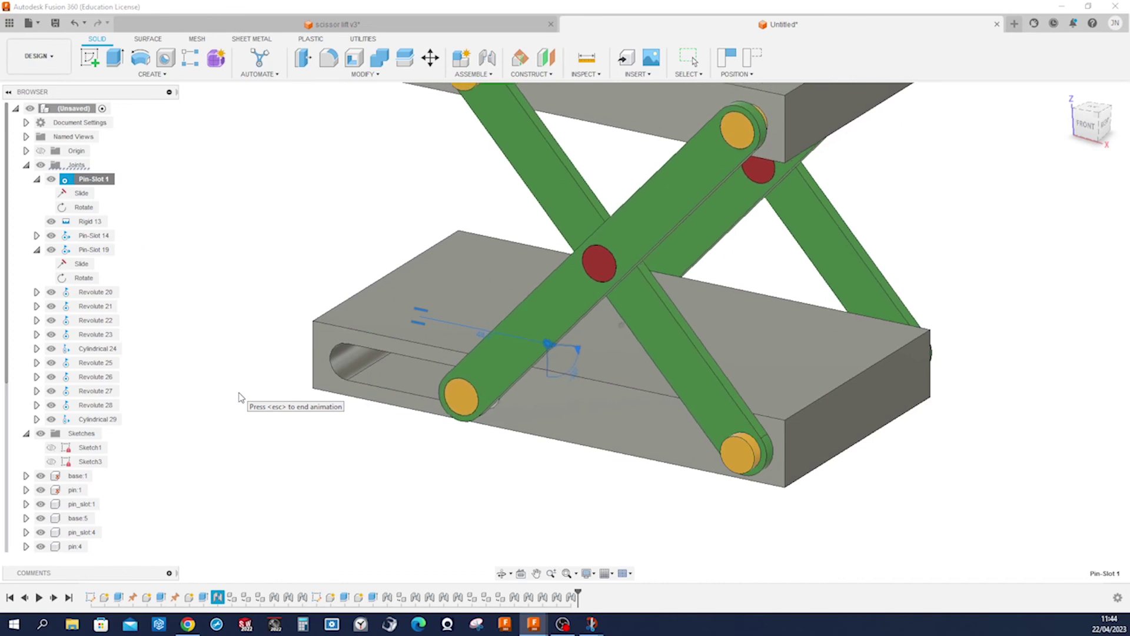